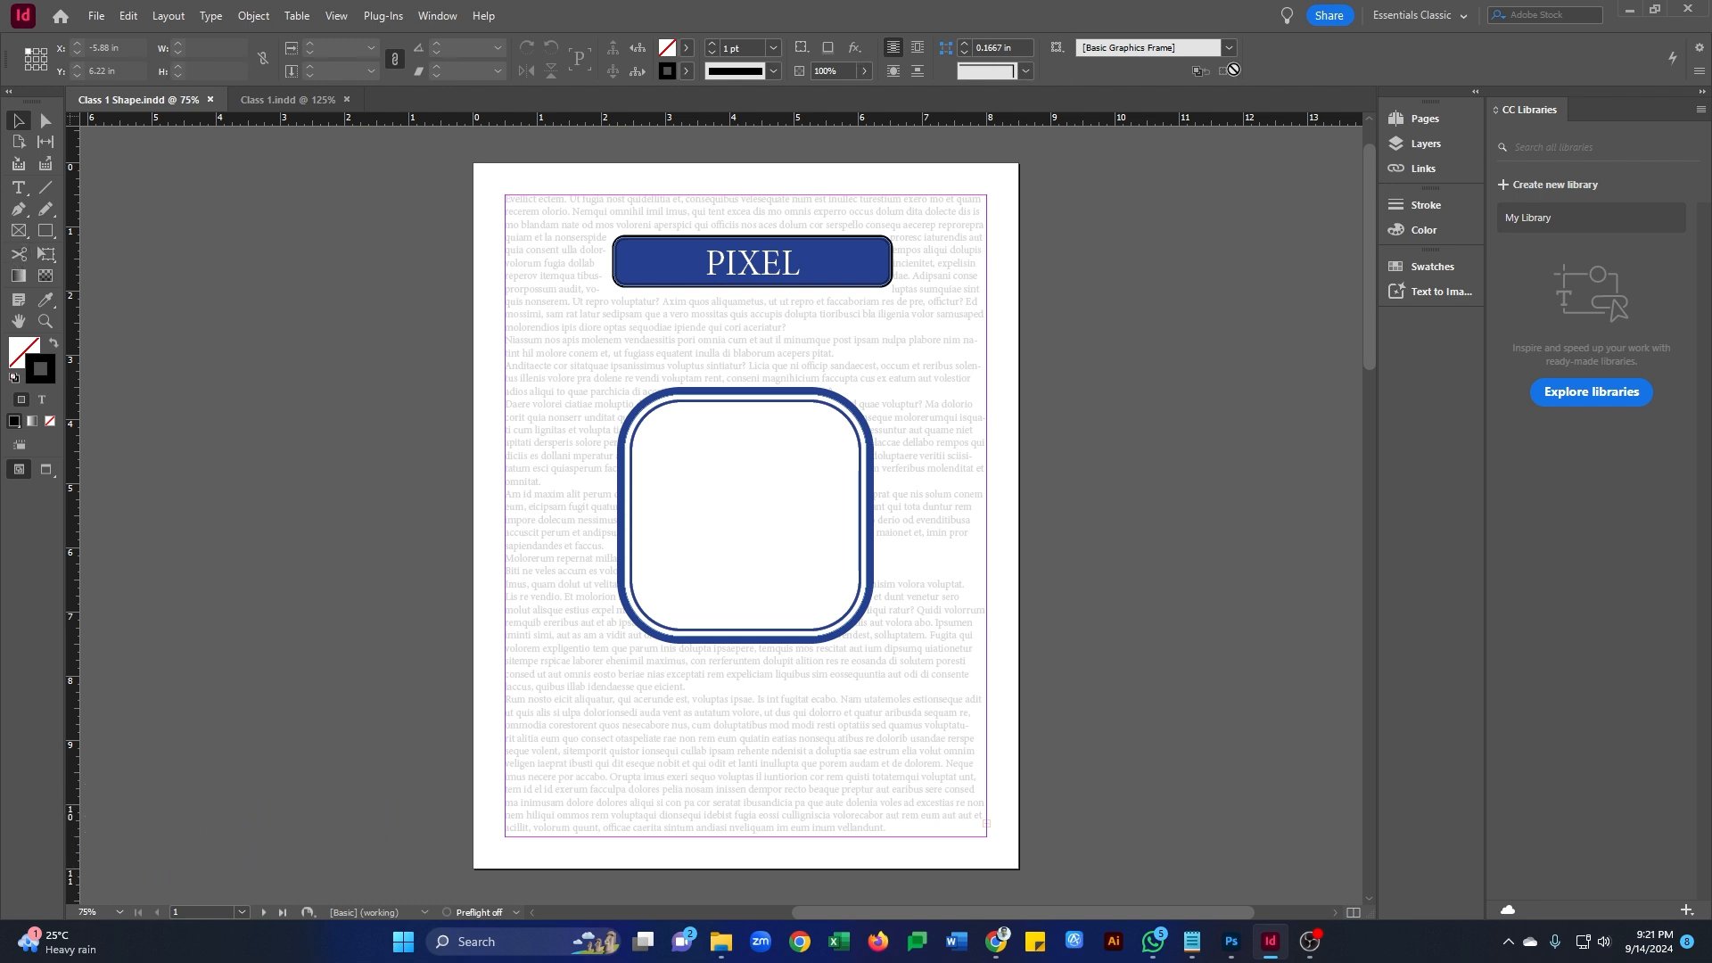
- Display the paragraph formatting controls for the Type tool, and activate the Rectangle tool
{"action": "left_click", "coordinate": [18, 188]}
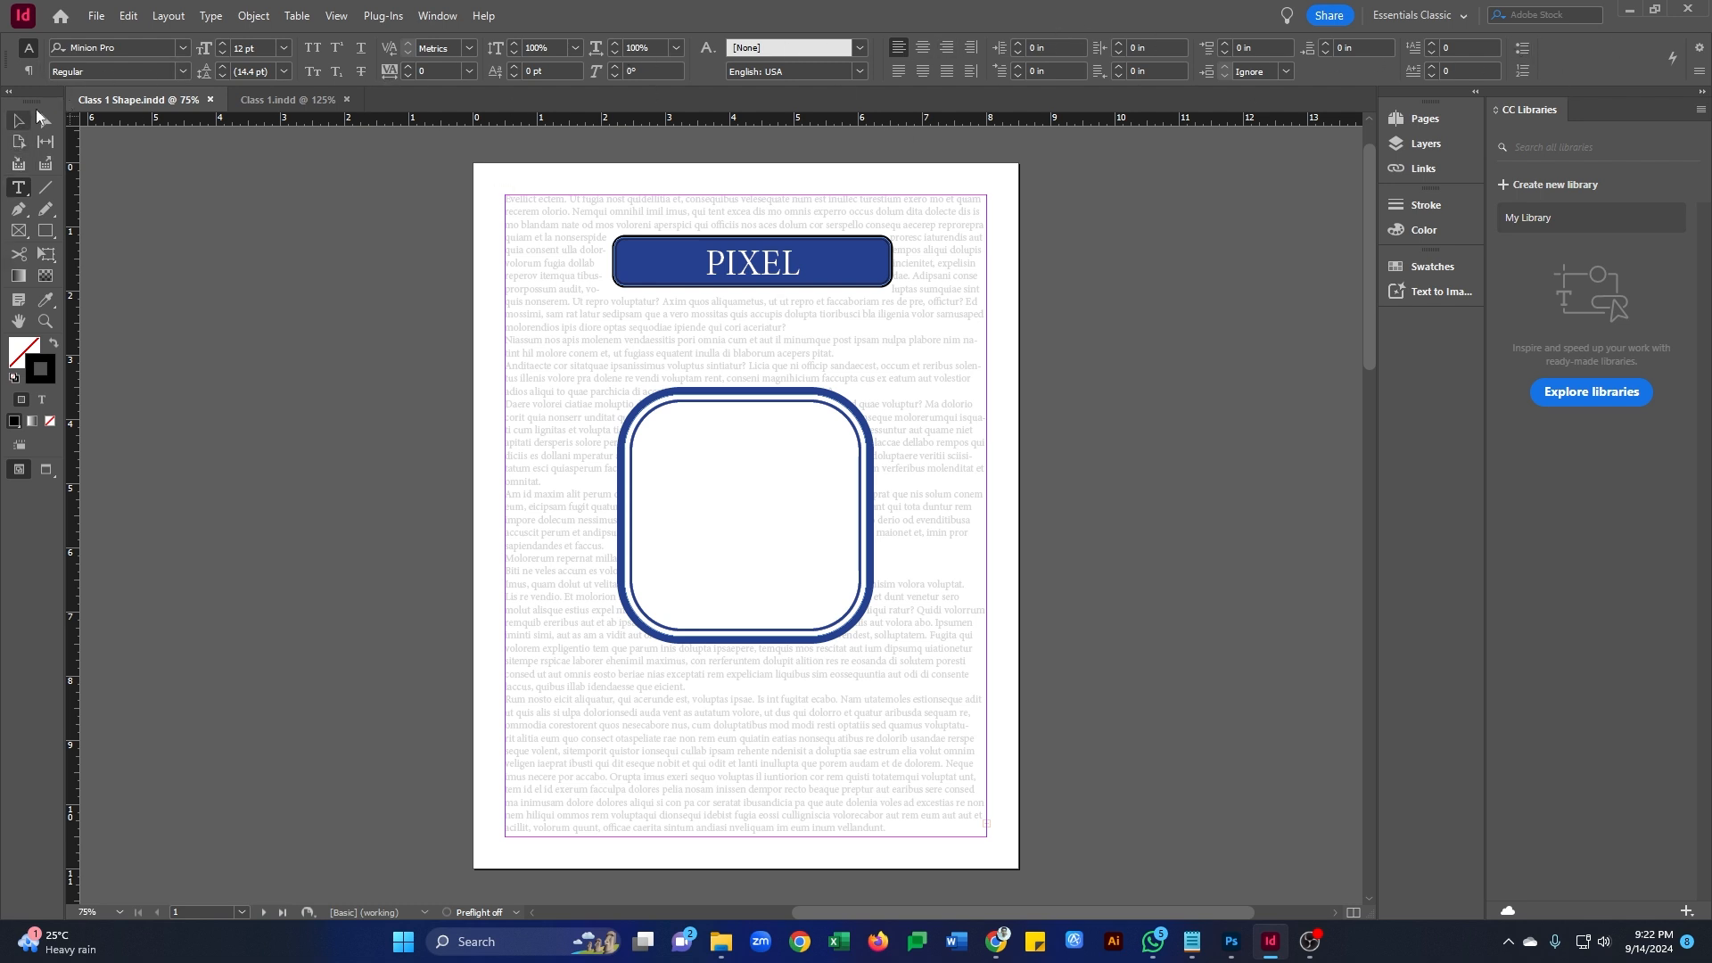
{"action": "left_click", "coordinate": [30, 72]}
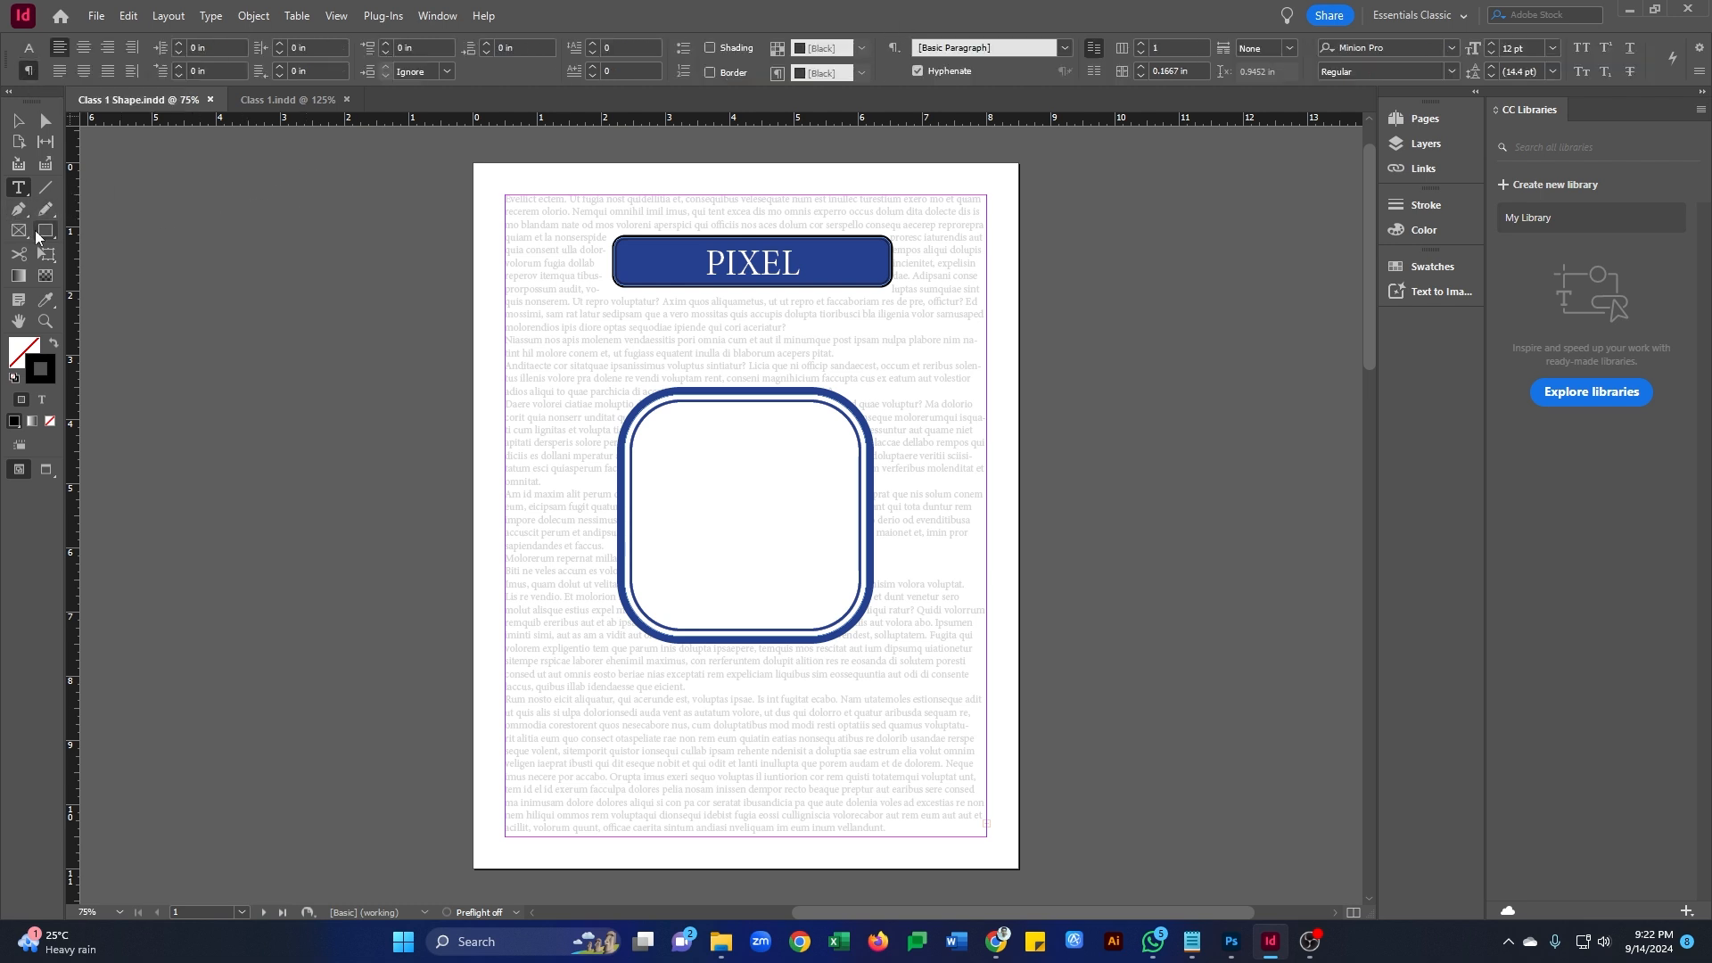
{"action": "left_click", "coordinate": [48, 232]}
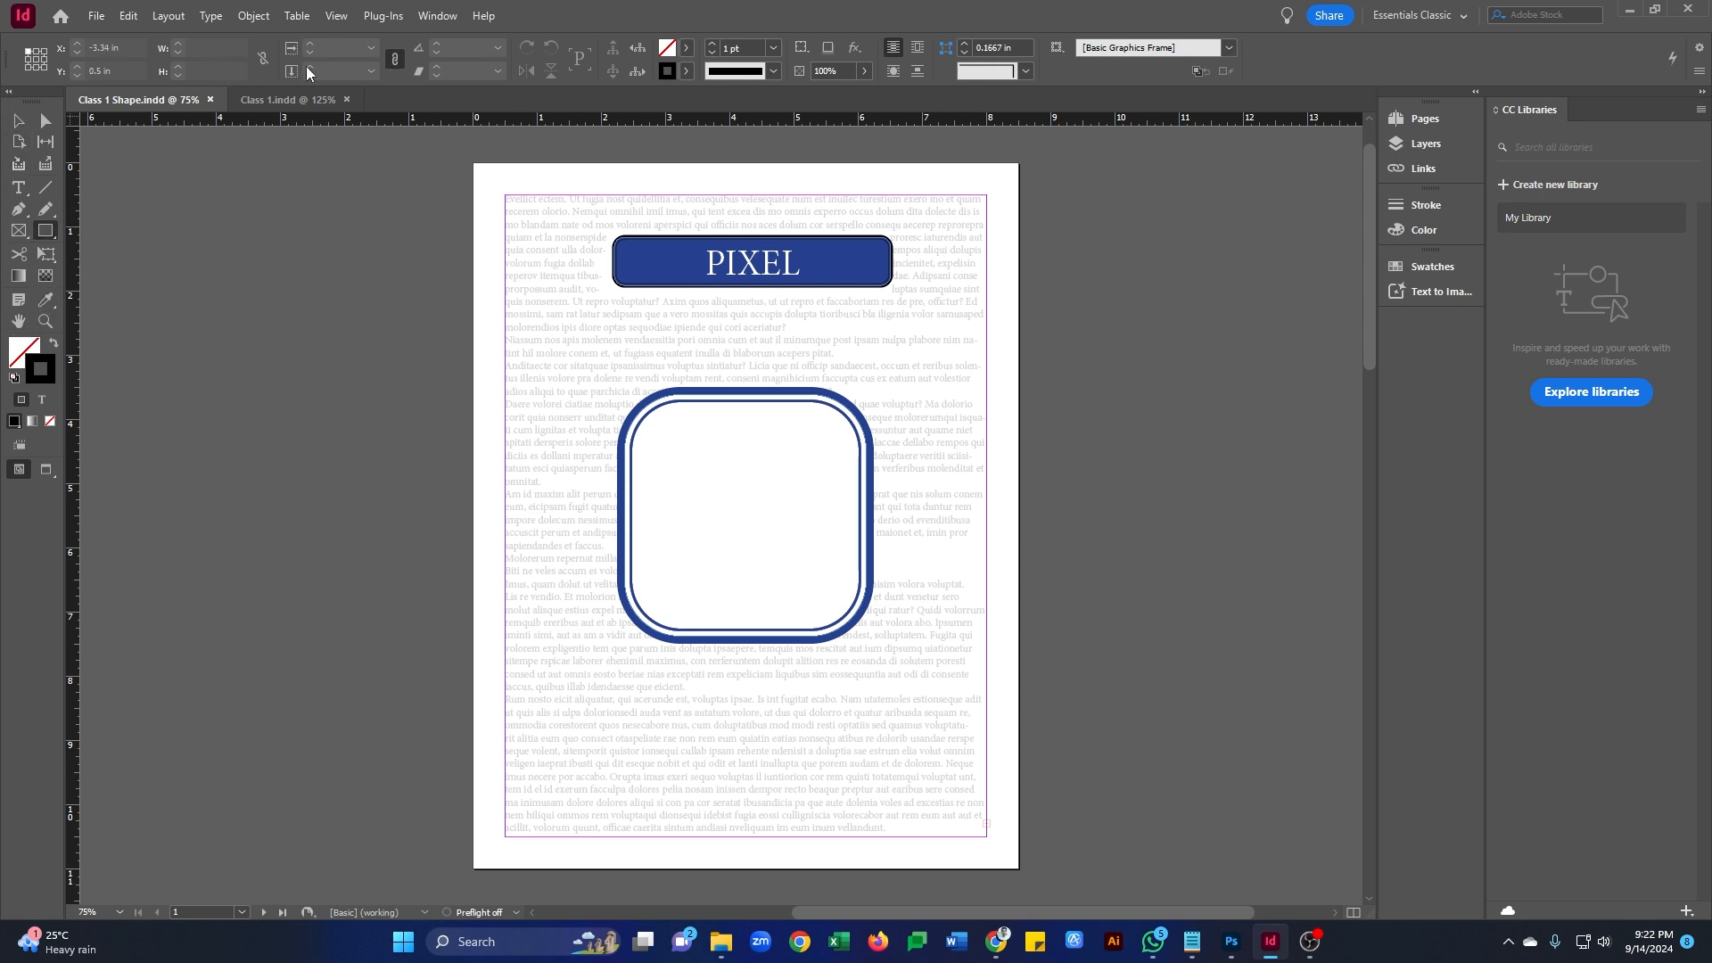
- Switch the workspace to Essentials and return to Essentials Classic
{"action": "left_click", "coordinate": [1416, 16]}
{"action": "left_click", "coordinate": [1421, 202]}
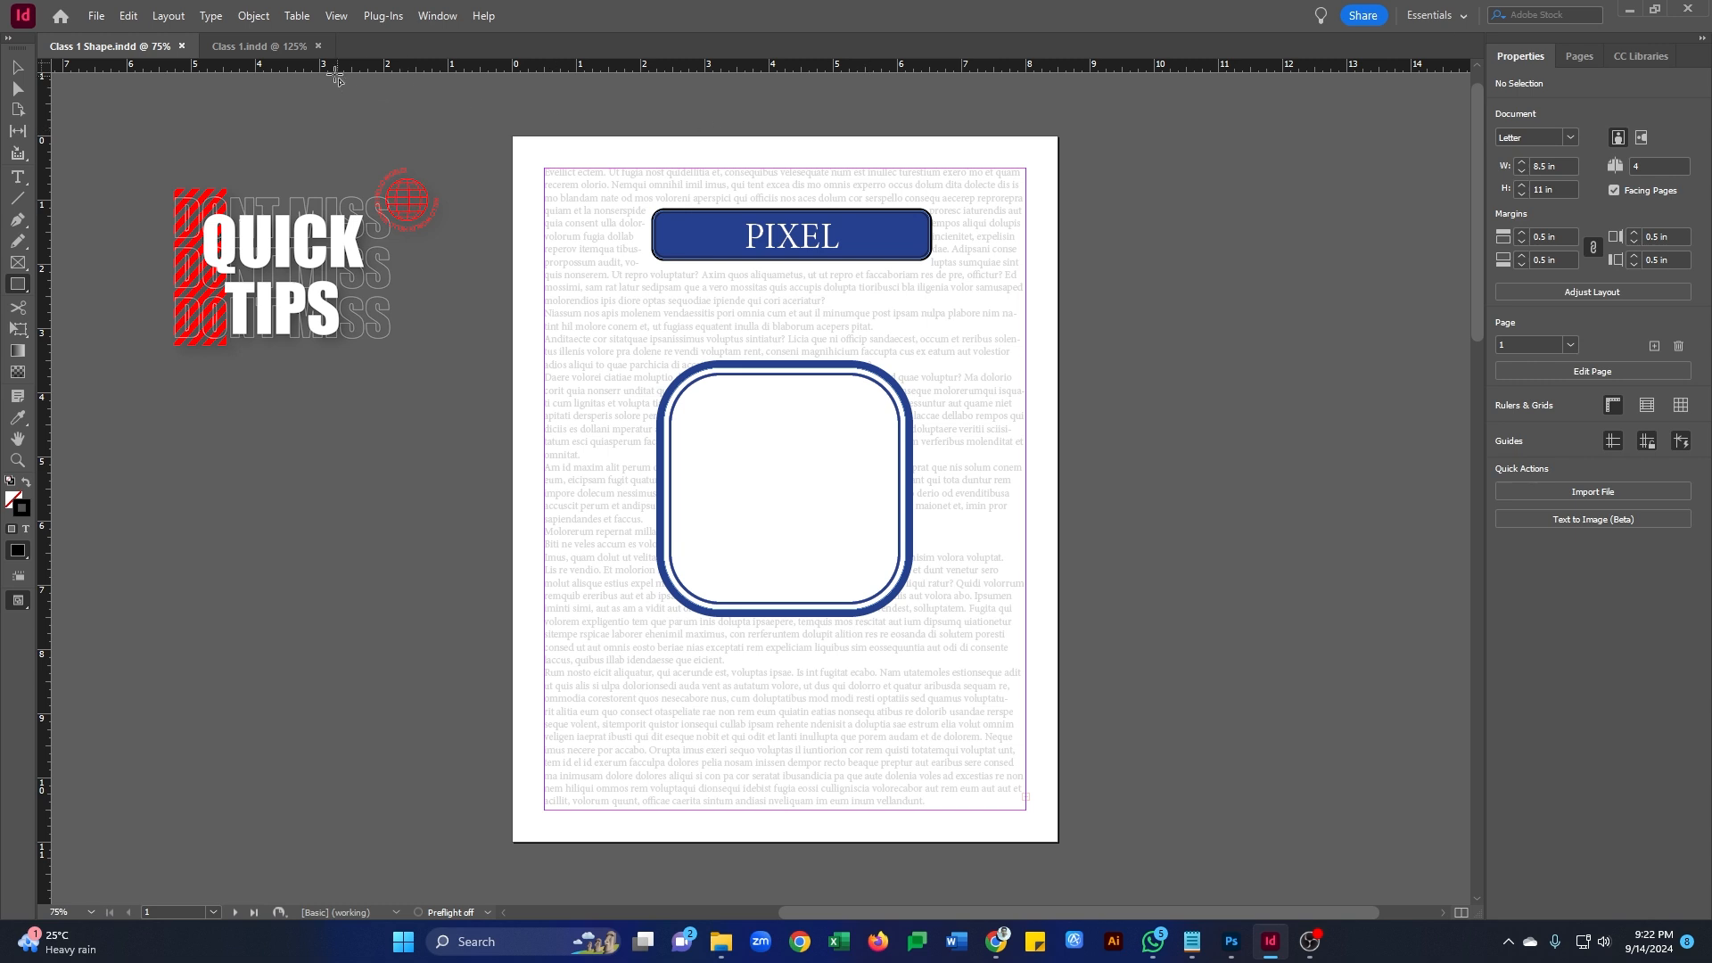
{"action": "left_click", "coordinate": [428, 16]}
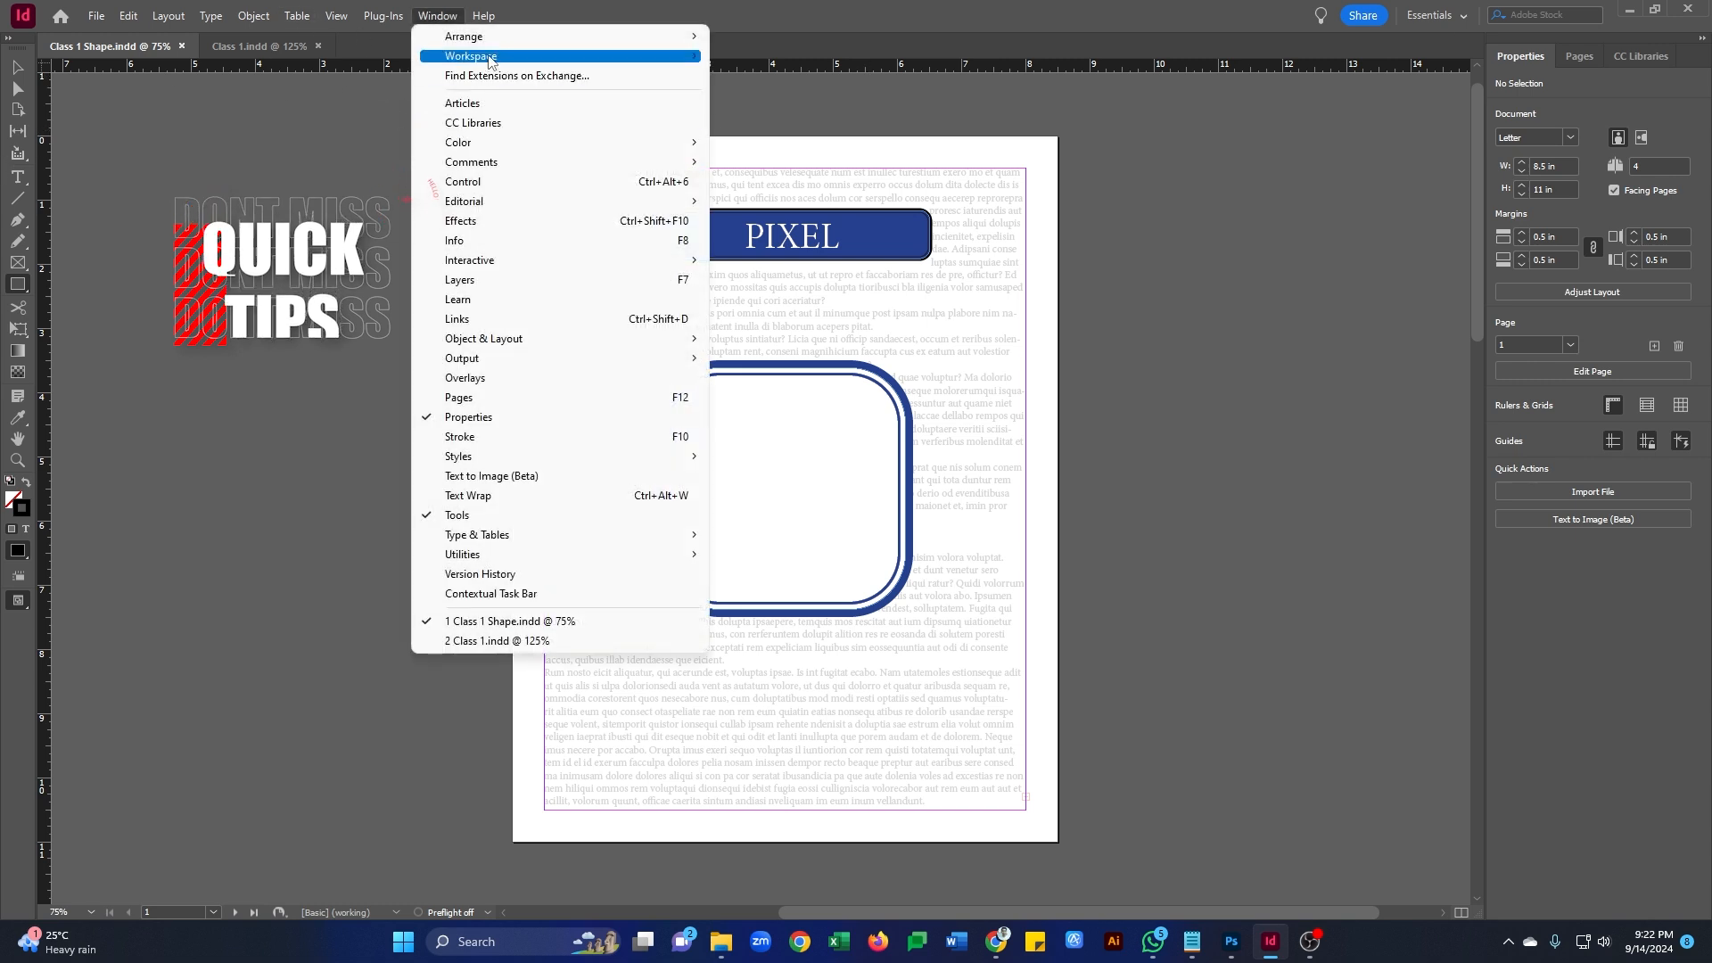
{"action": "mouse_move", "coordinate": [535, 55]}
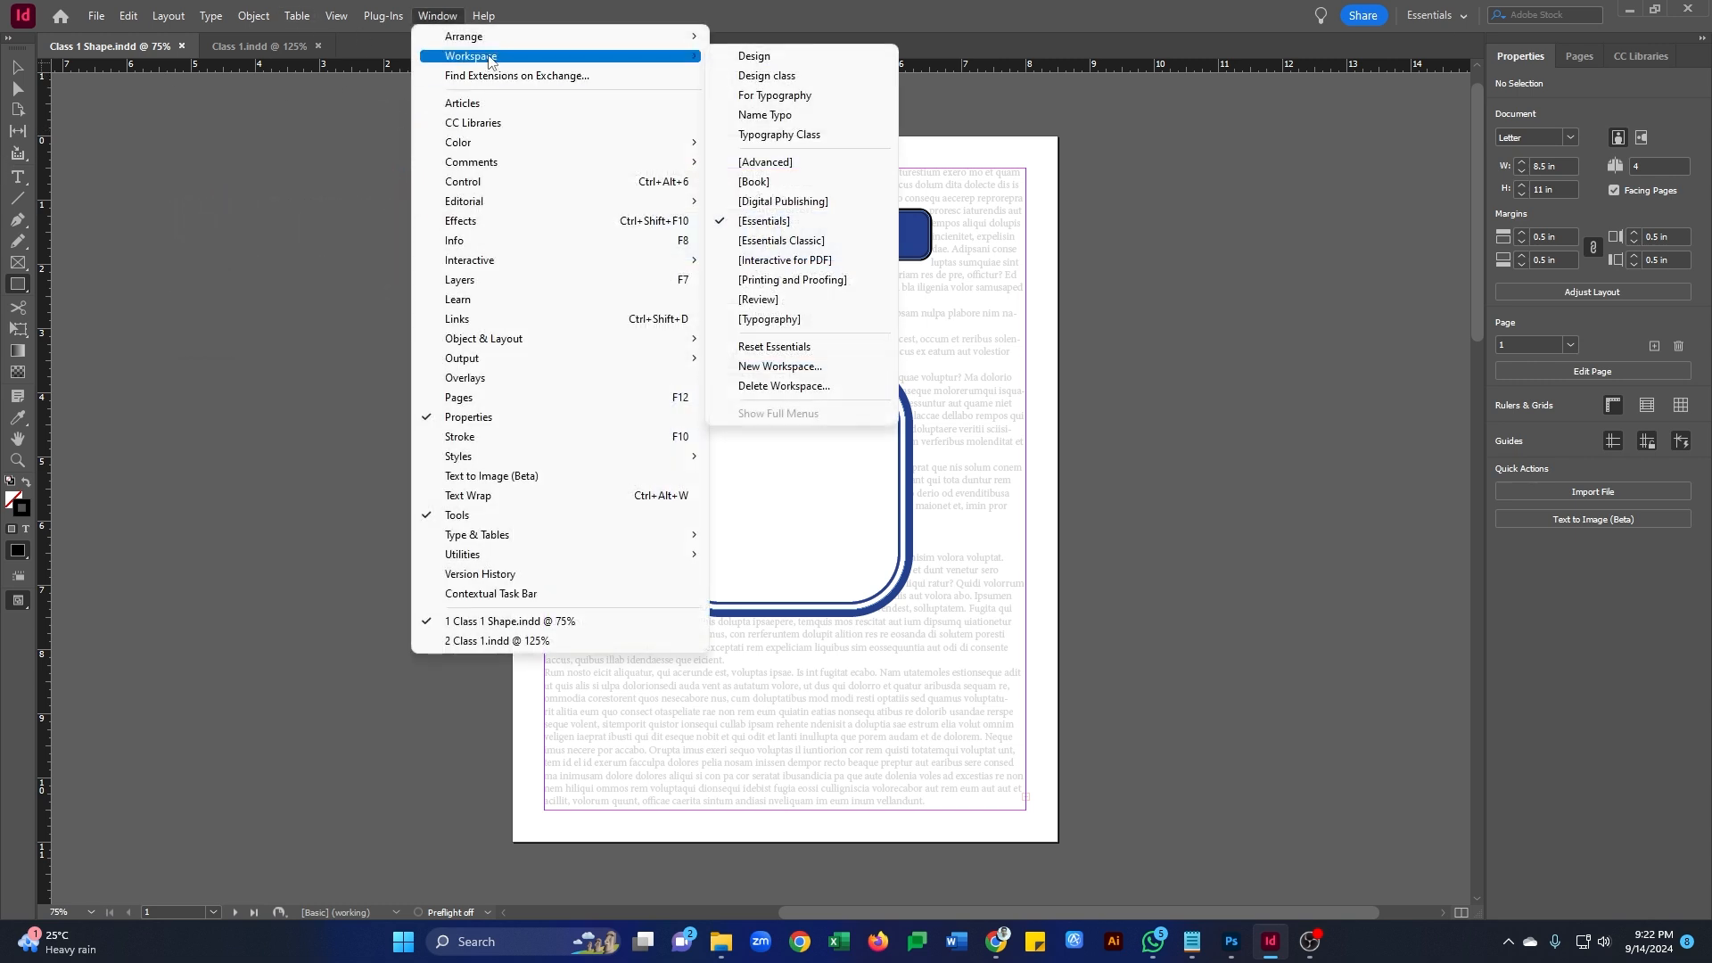
{"action": "left_click", "coordinate": [821, 245]}
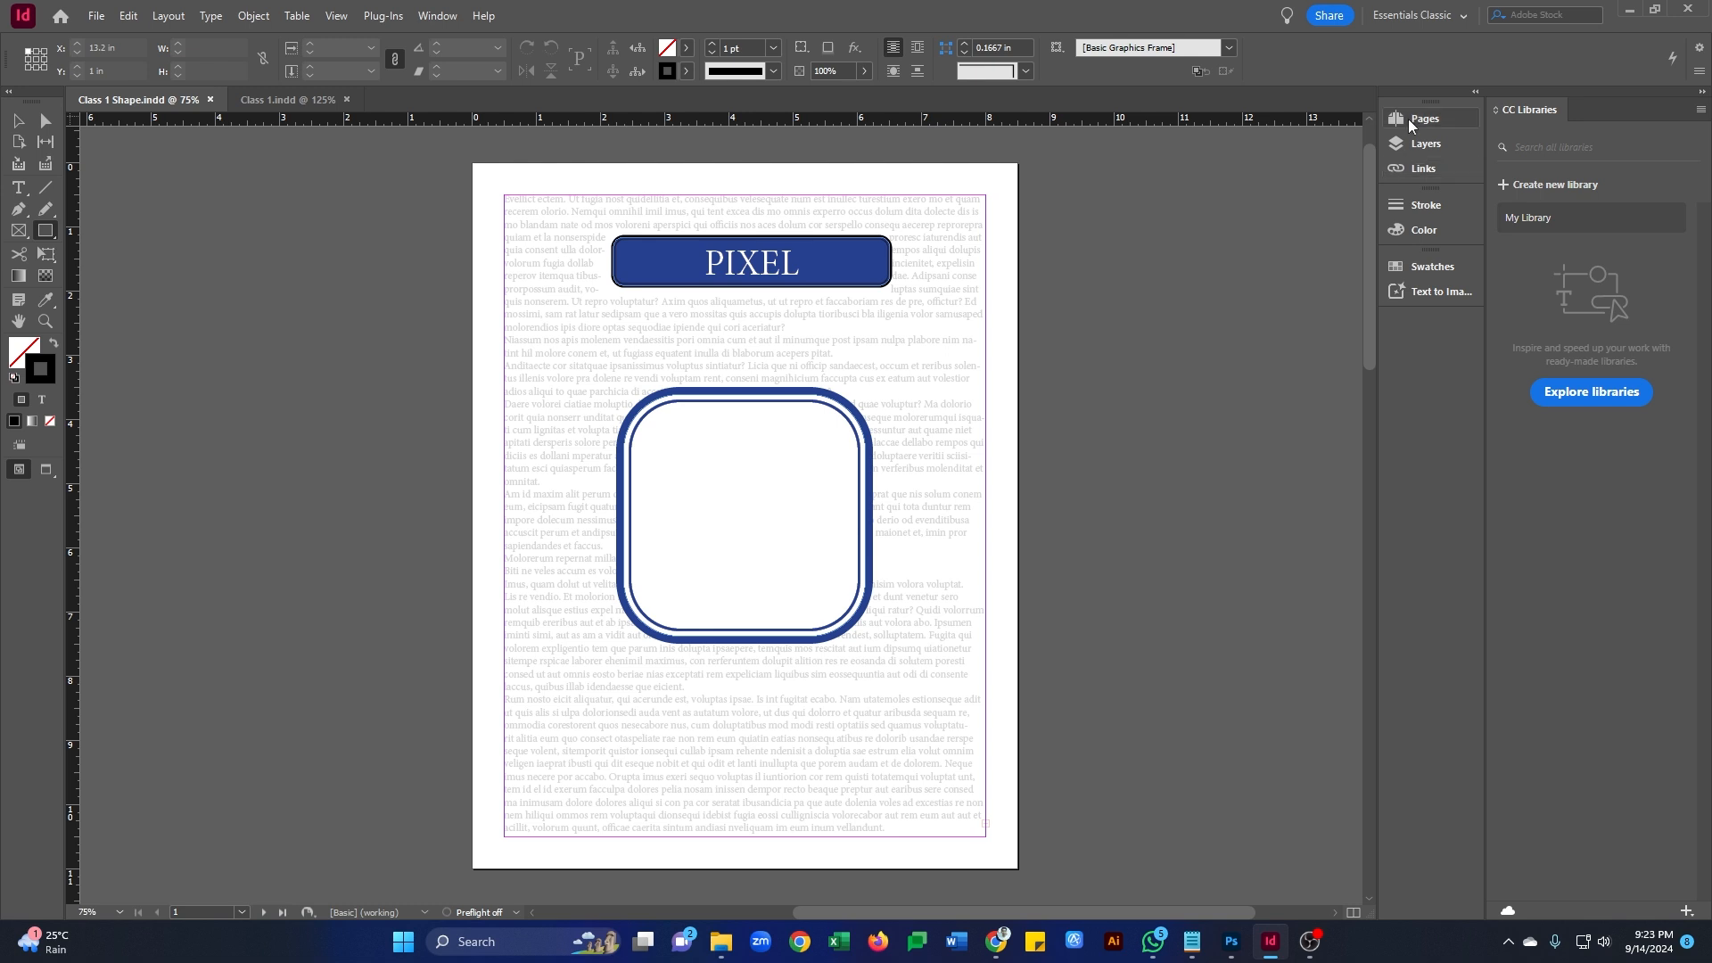
- Dock the Pages panel beside CC Libraries and add the Properties panel to the same group
{"action": "left_click_drag", "start_coordinate": [1408, 119], "coordinate": [1620, 104]}
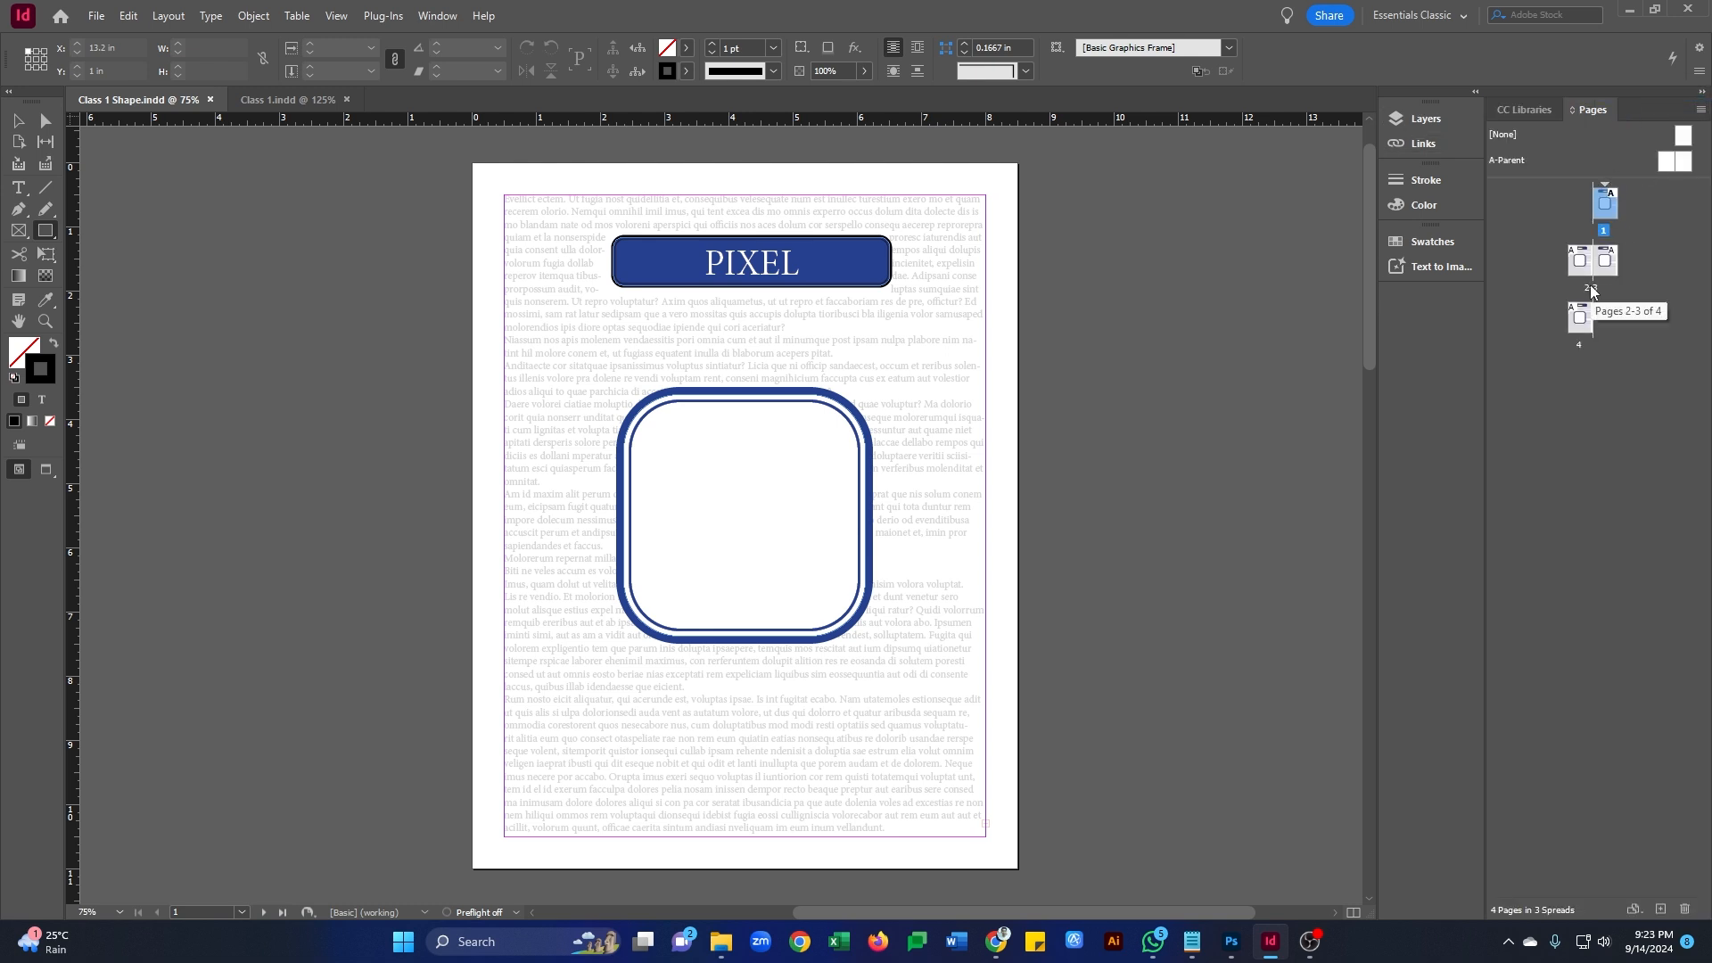
{"action": "left_click", "coordinate": [429, 18]}
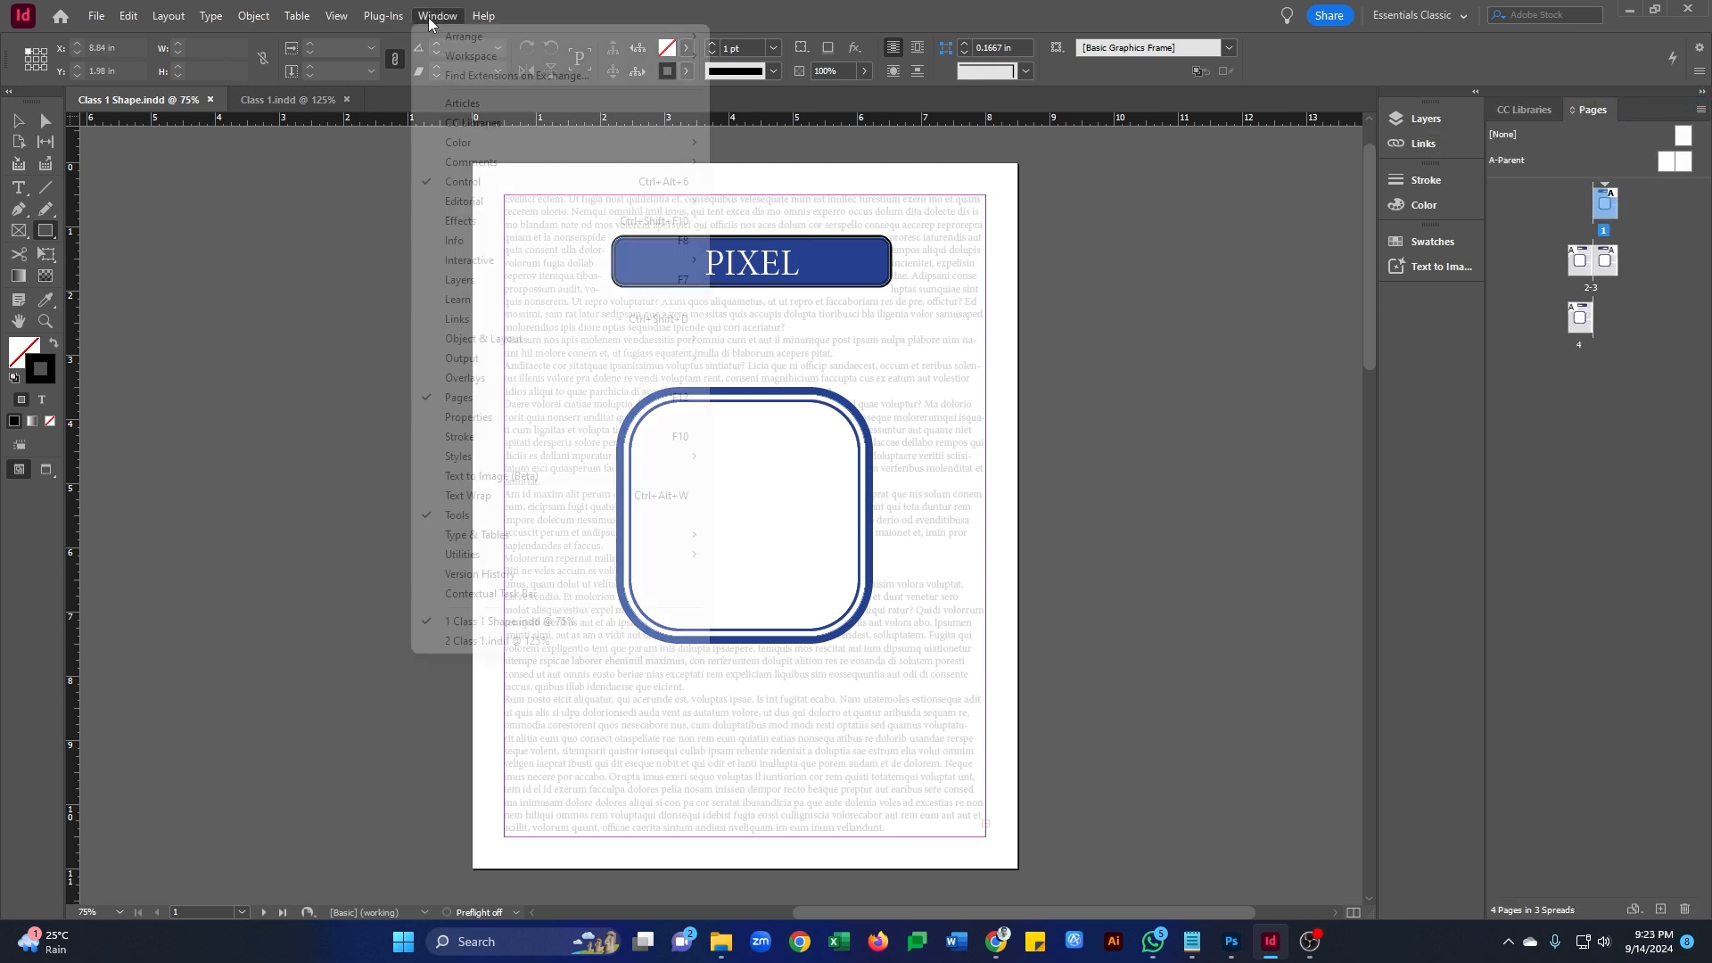
{"action": "left_click", "coordinate": [490, 424]}
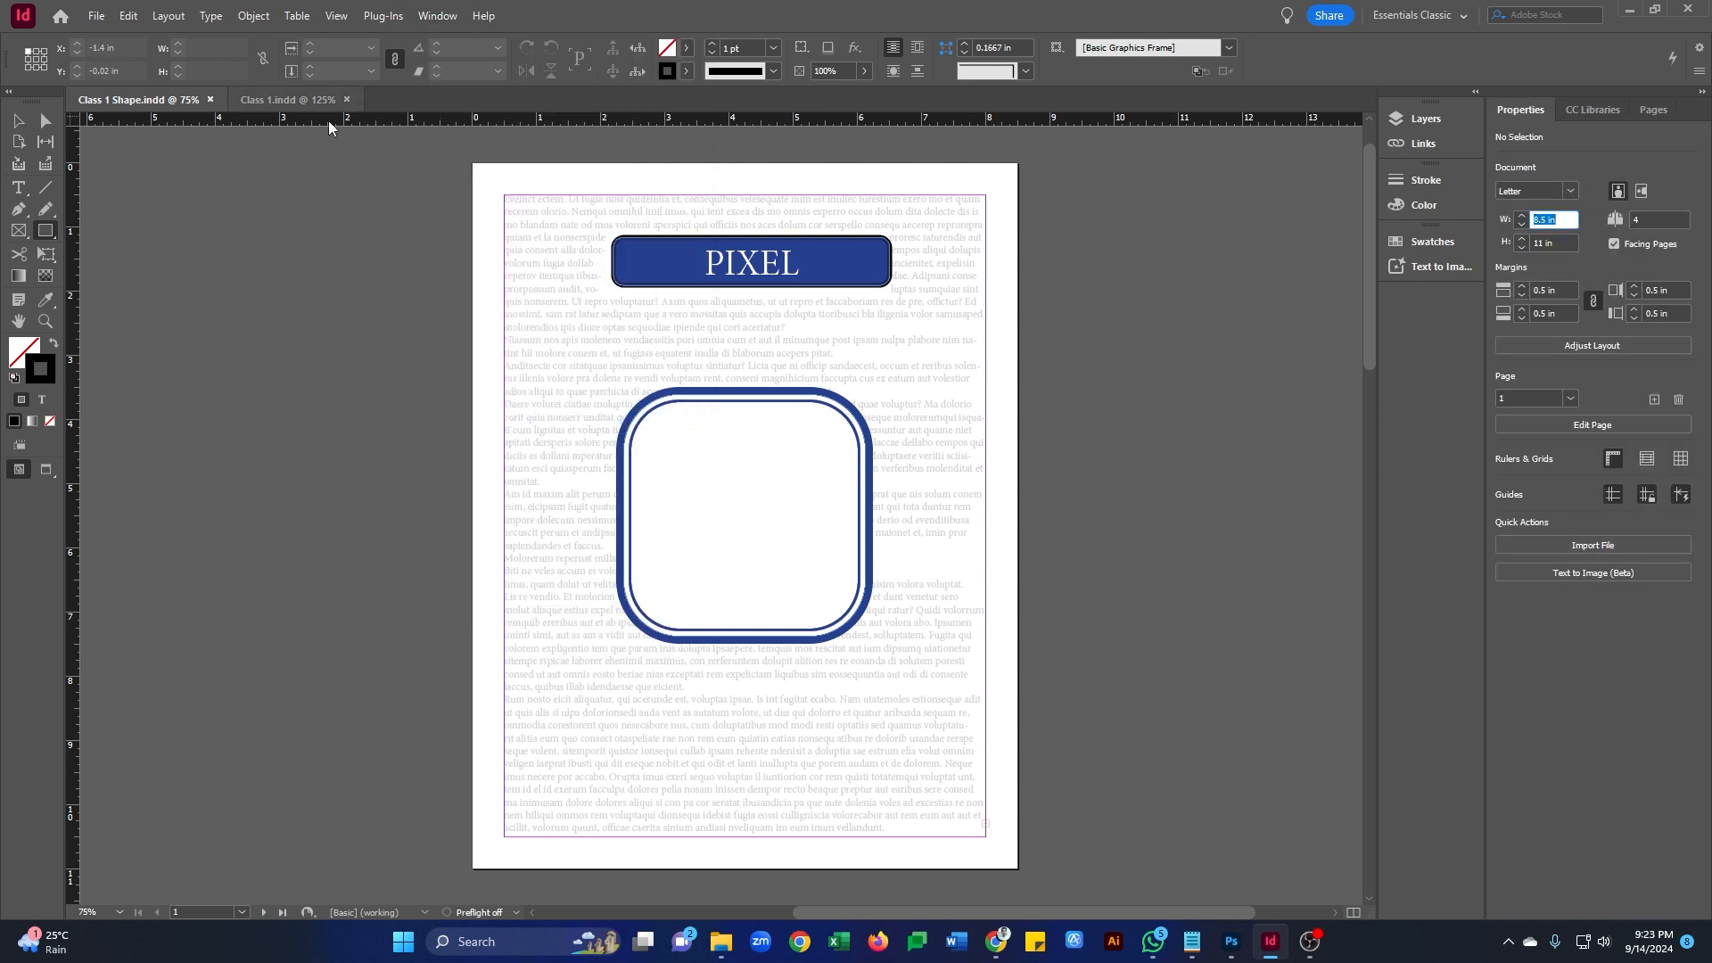
- Compare the control options offered for the Type tool and the Rectangle tool, ending with the Type tool active
{"action": "left_click", "coordinate": [18, 187]}
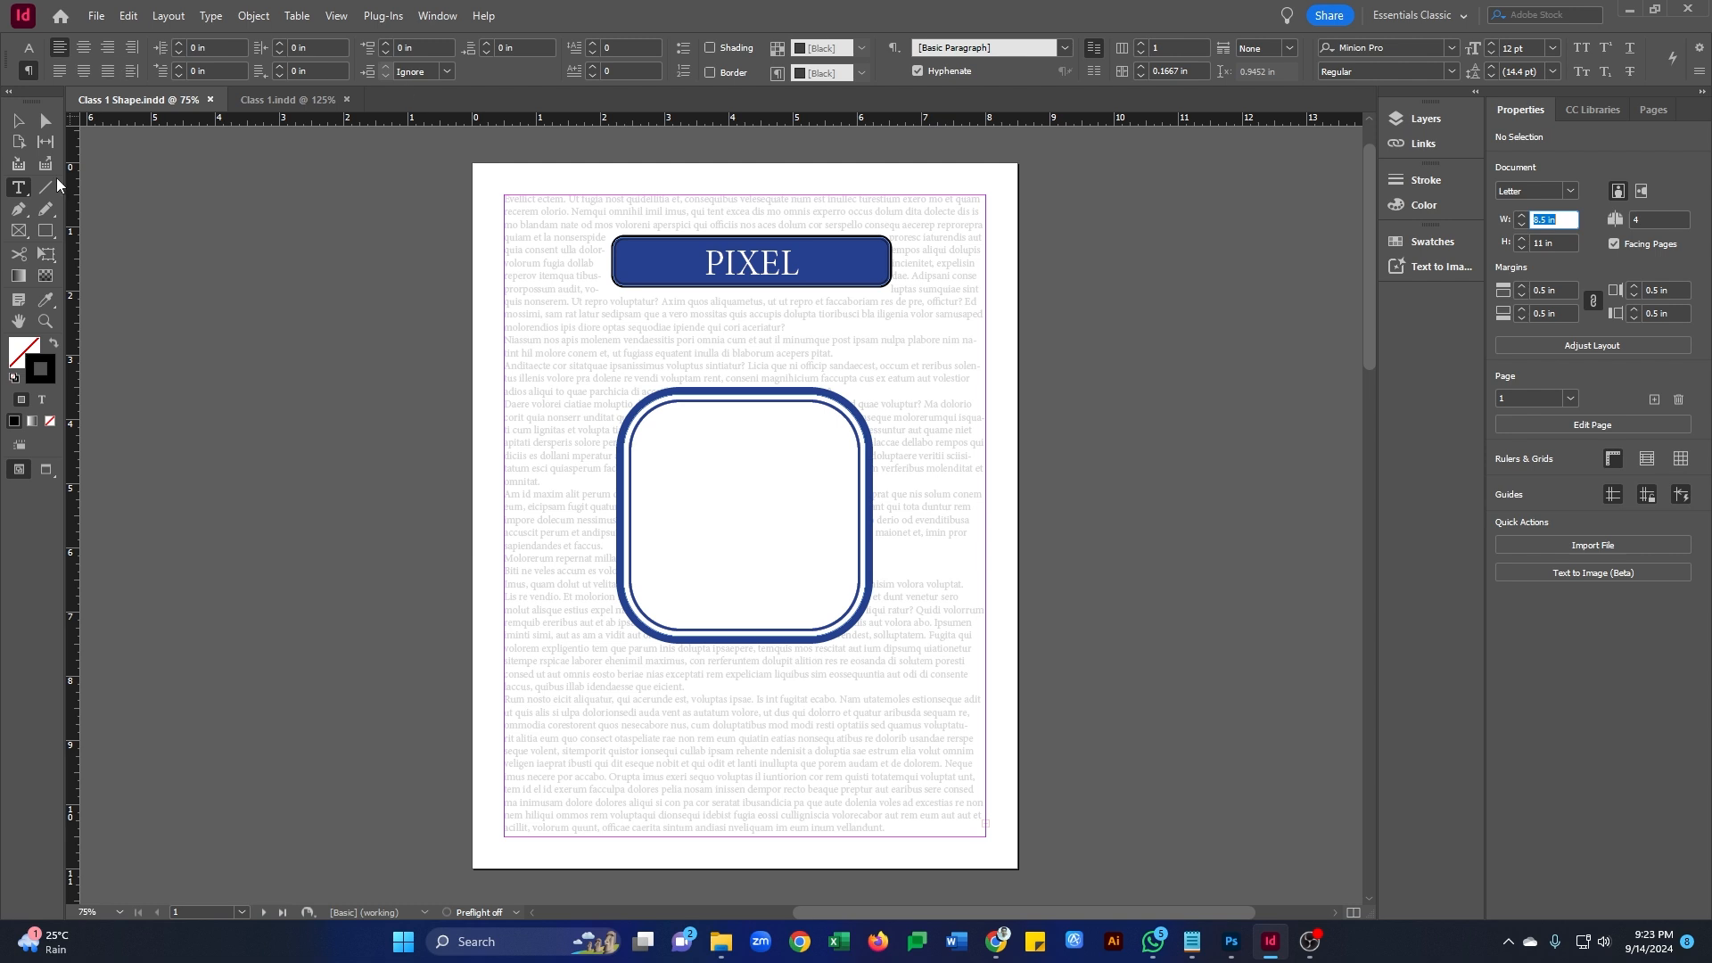
{"action": "left_click", "coordinate": [46, 231]}
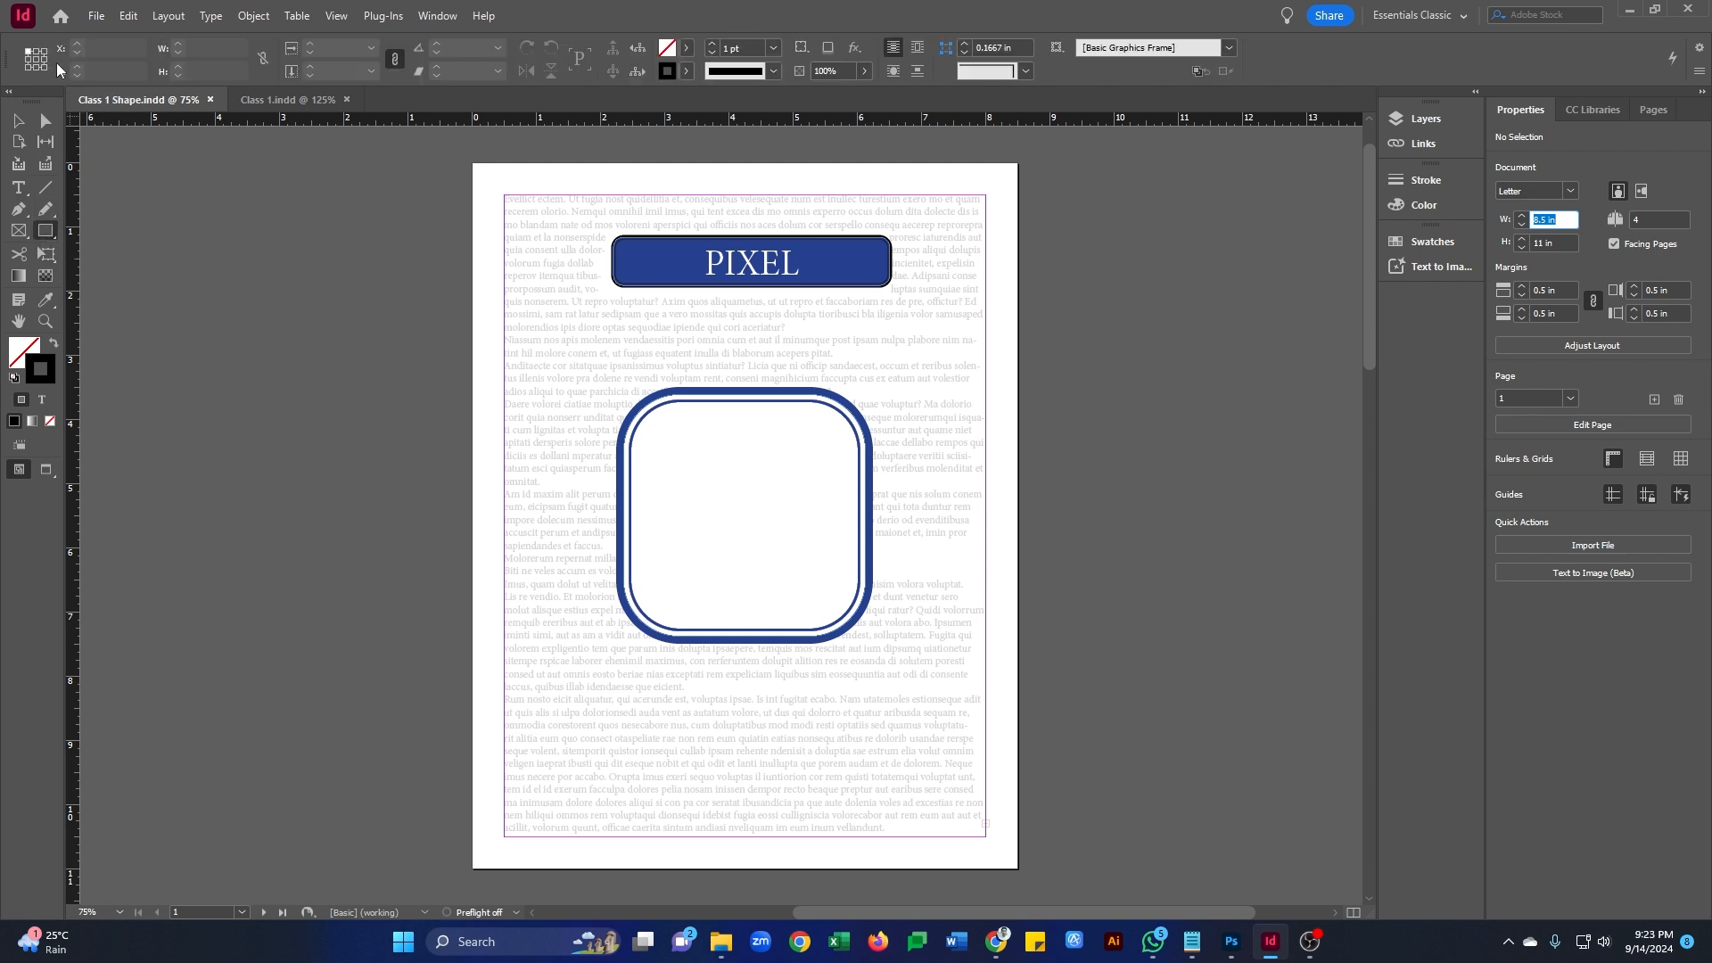
{"action": "left_click", "coordinate": [18, 187]}
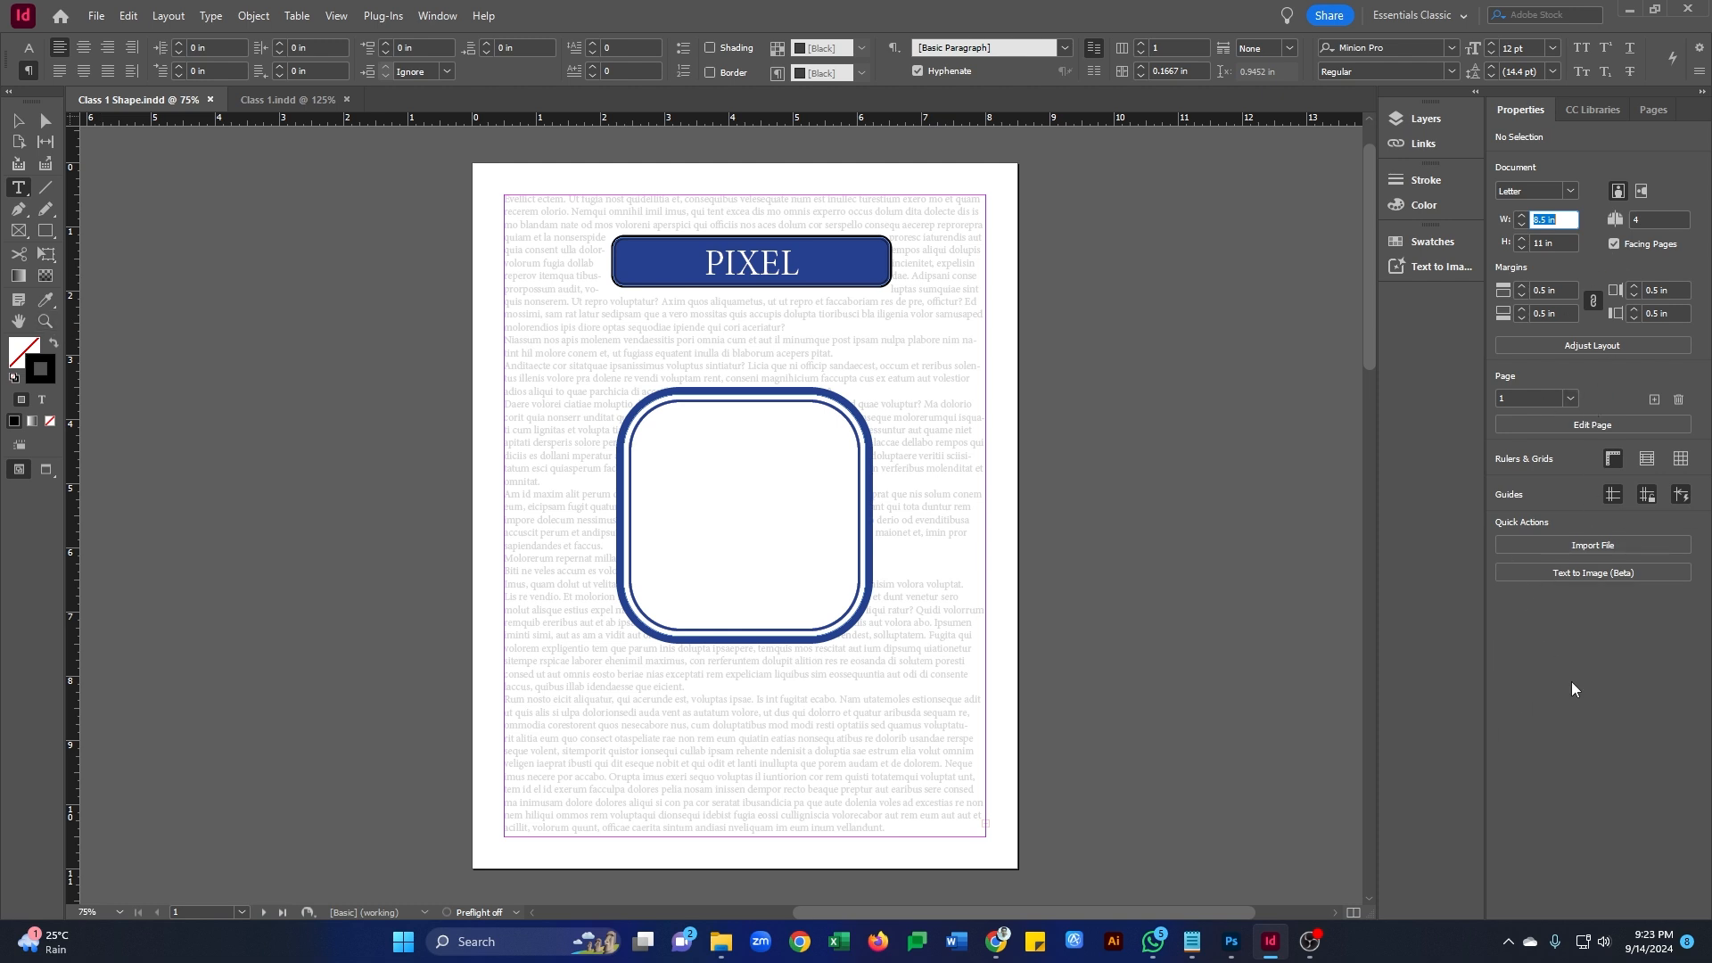
- Open the Character panel and try to dock it alongside the Properties panel group
{"action": "left_click", "coordinate": [426, 18]}
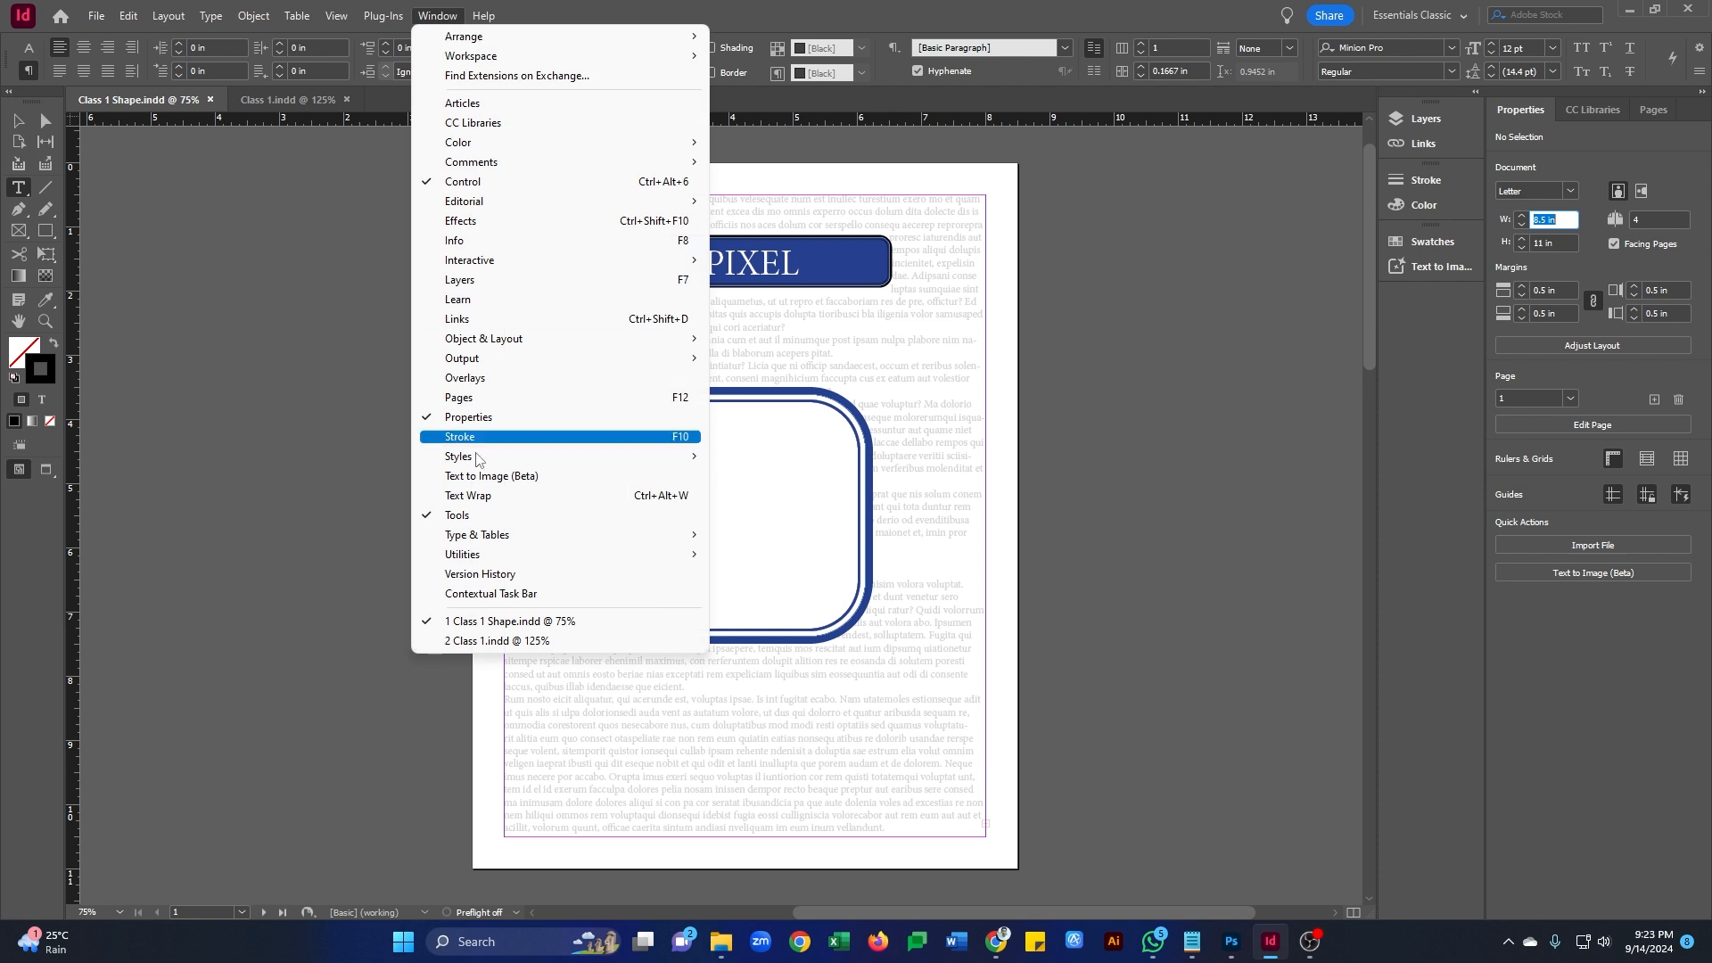
{"action": "mouse_move", "coordinate": [477, 535]}
{"action": "left_click", "coordinate": [785, 535]}
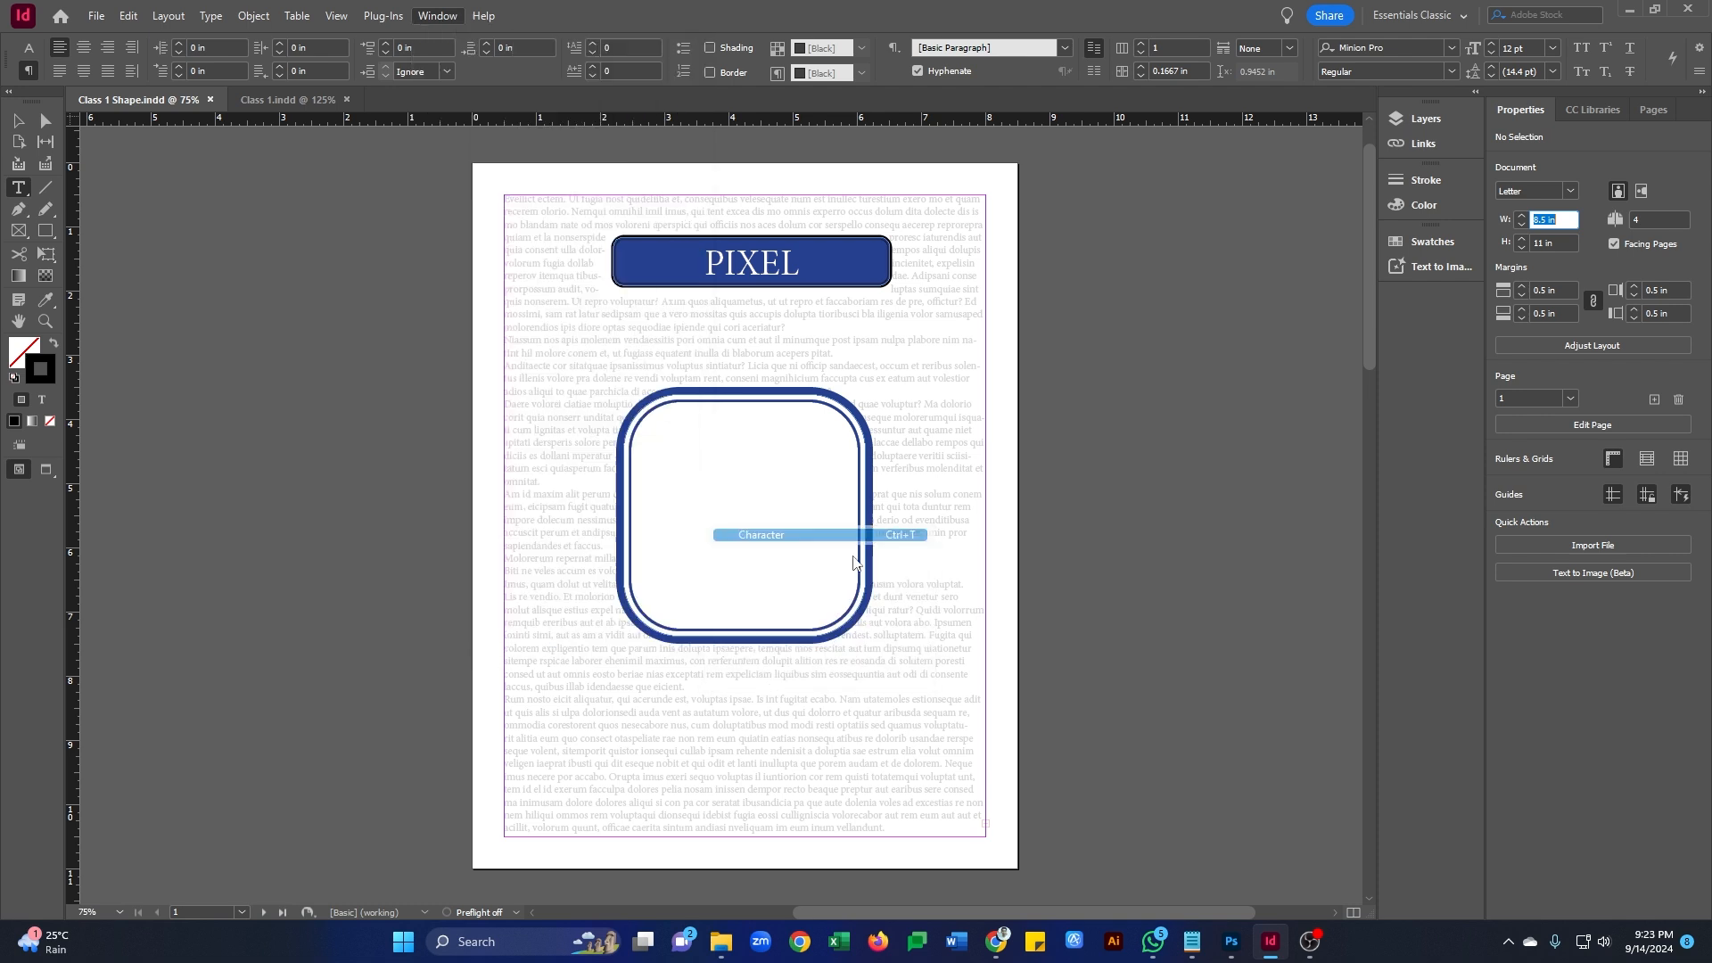
{"action": "left_click_drag", "start_coordinate": [80, 18], "coordinate": [1484, 287]}
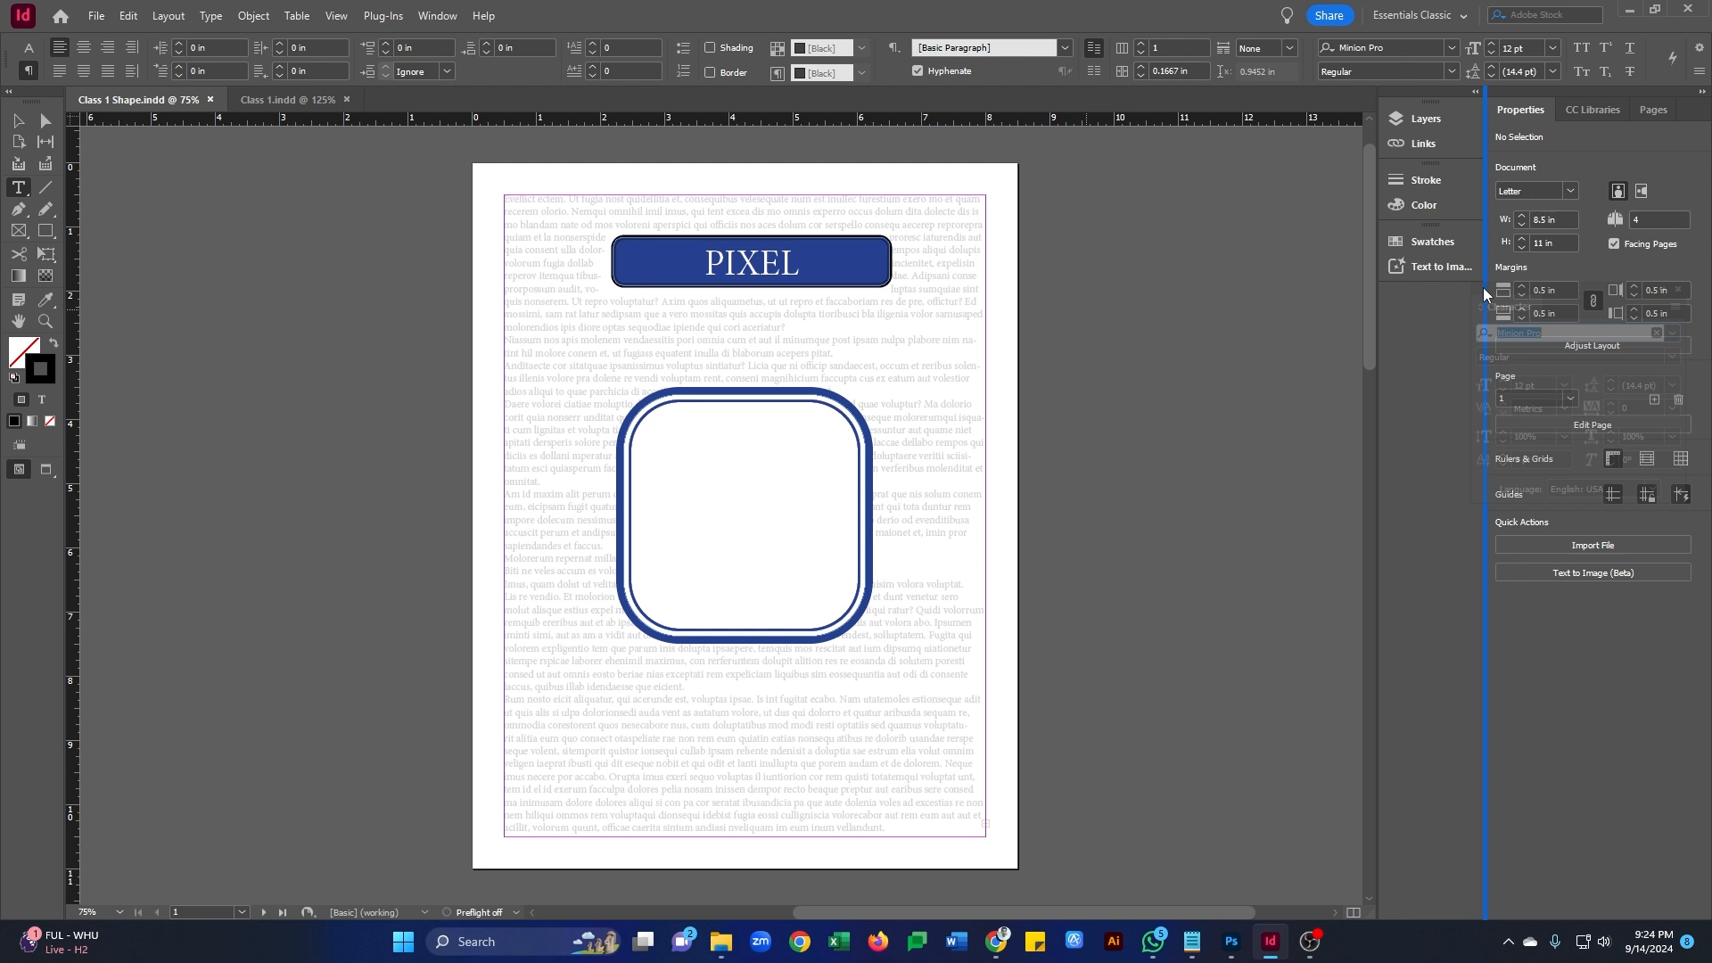
{"action": "left_click_drag", "start_coordinate": [1484, 287], "coordinate": [1484, 287]}
{"action": "key", "text": "ctrl+t"}
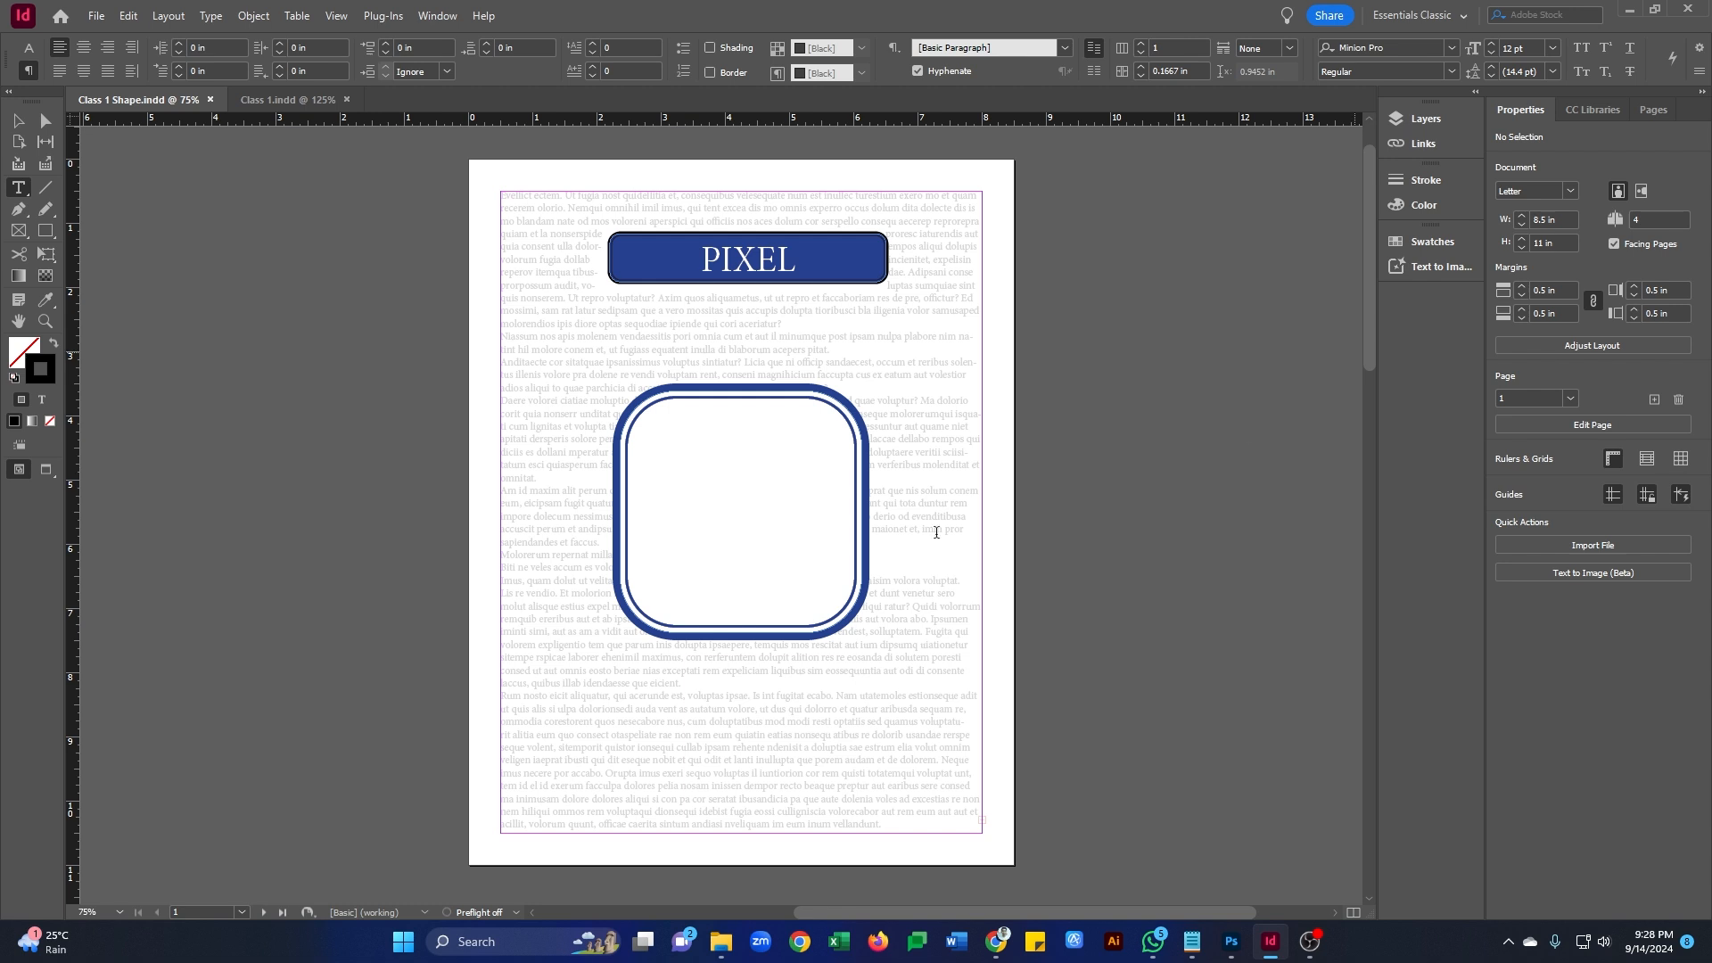
- Switch the workspace from Essentials Classic to Essentials
{"action": "scroll", "coordinate": [756, 398], "scroll_direction": "up", "scroll_amount": 1}
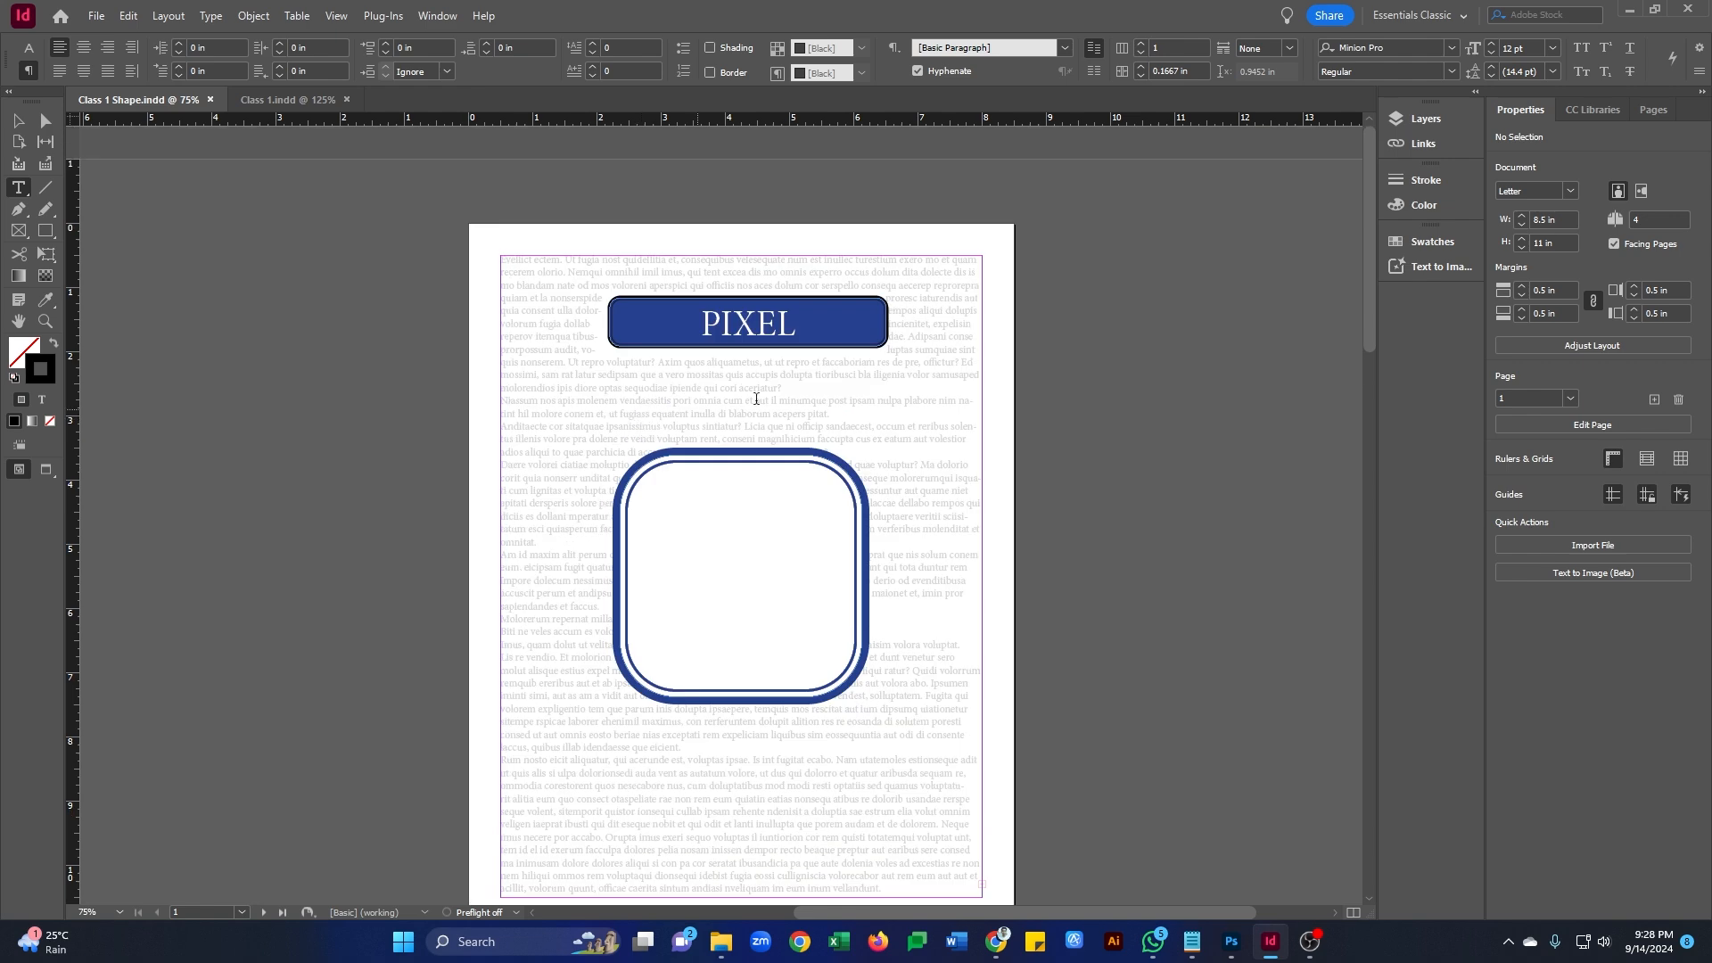
{"action": "scroll", "coordinate": [757, 401], "scroll_direction": "down", "scroll_amount": 1}
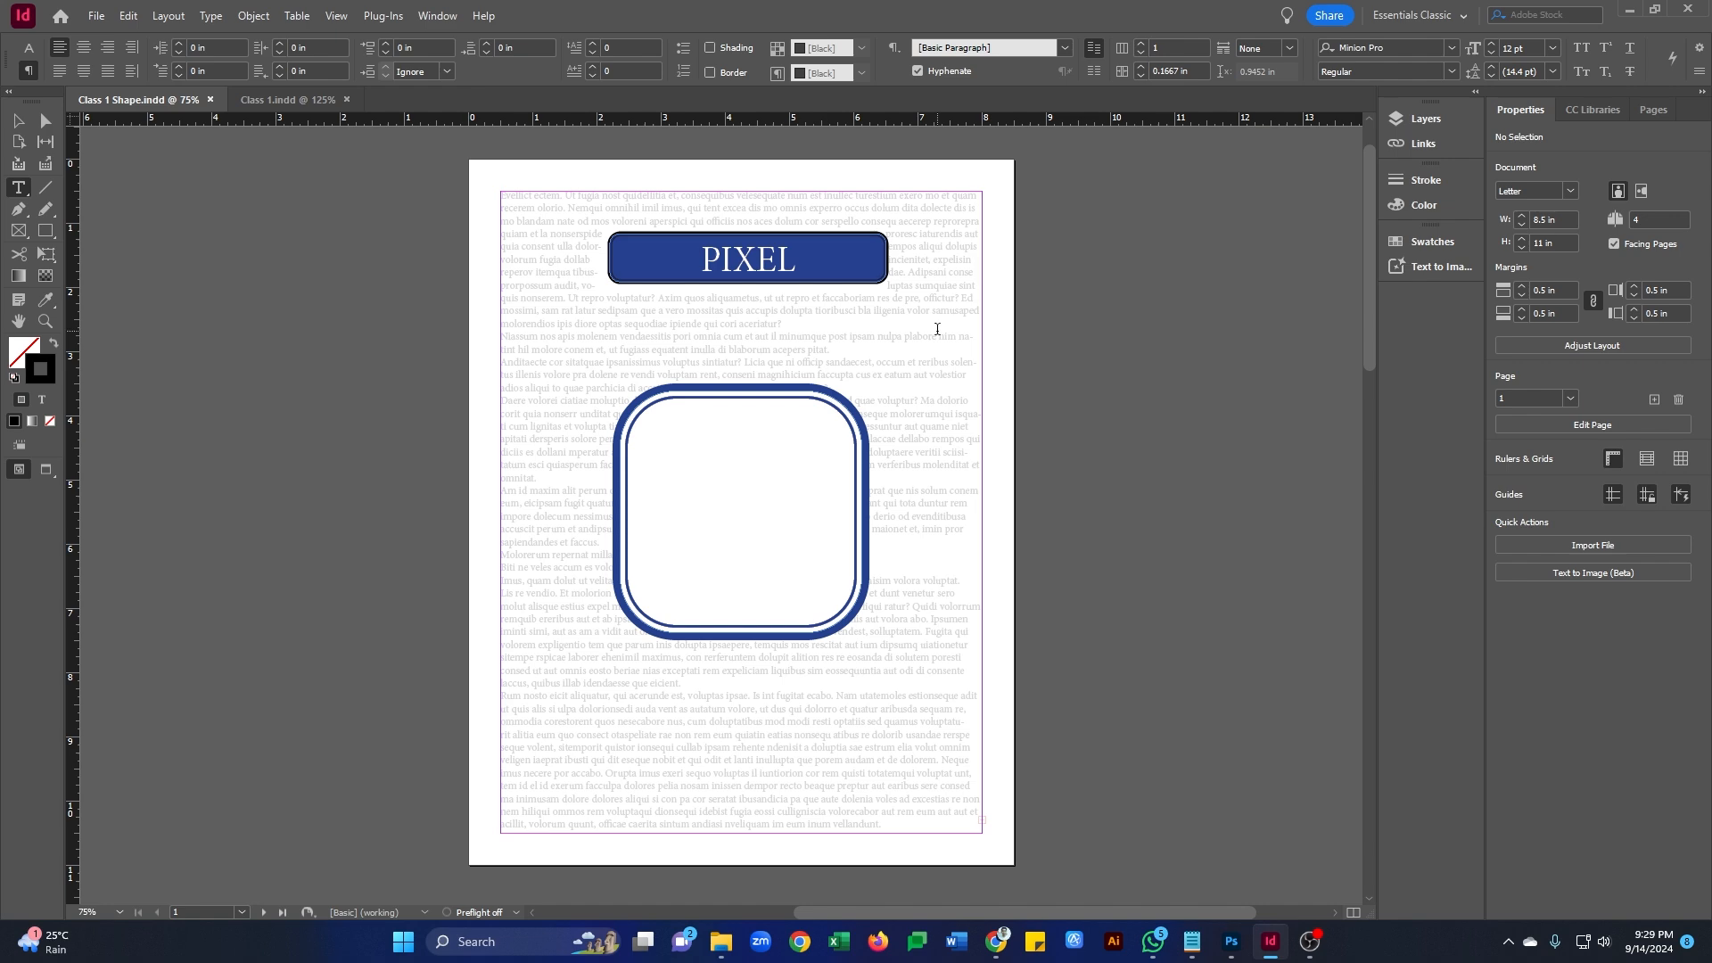
{"action": "left_click", "coordinate": [437, 15]}
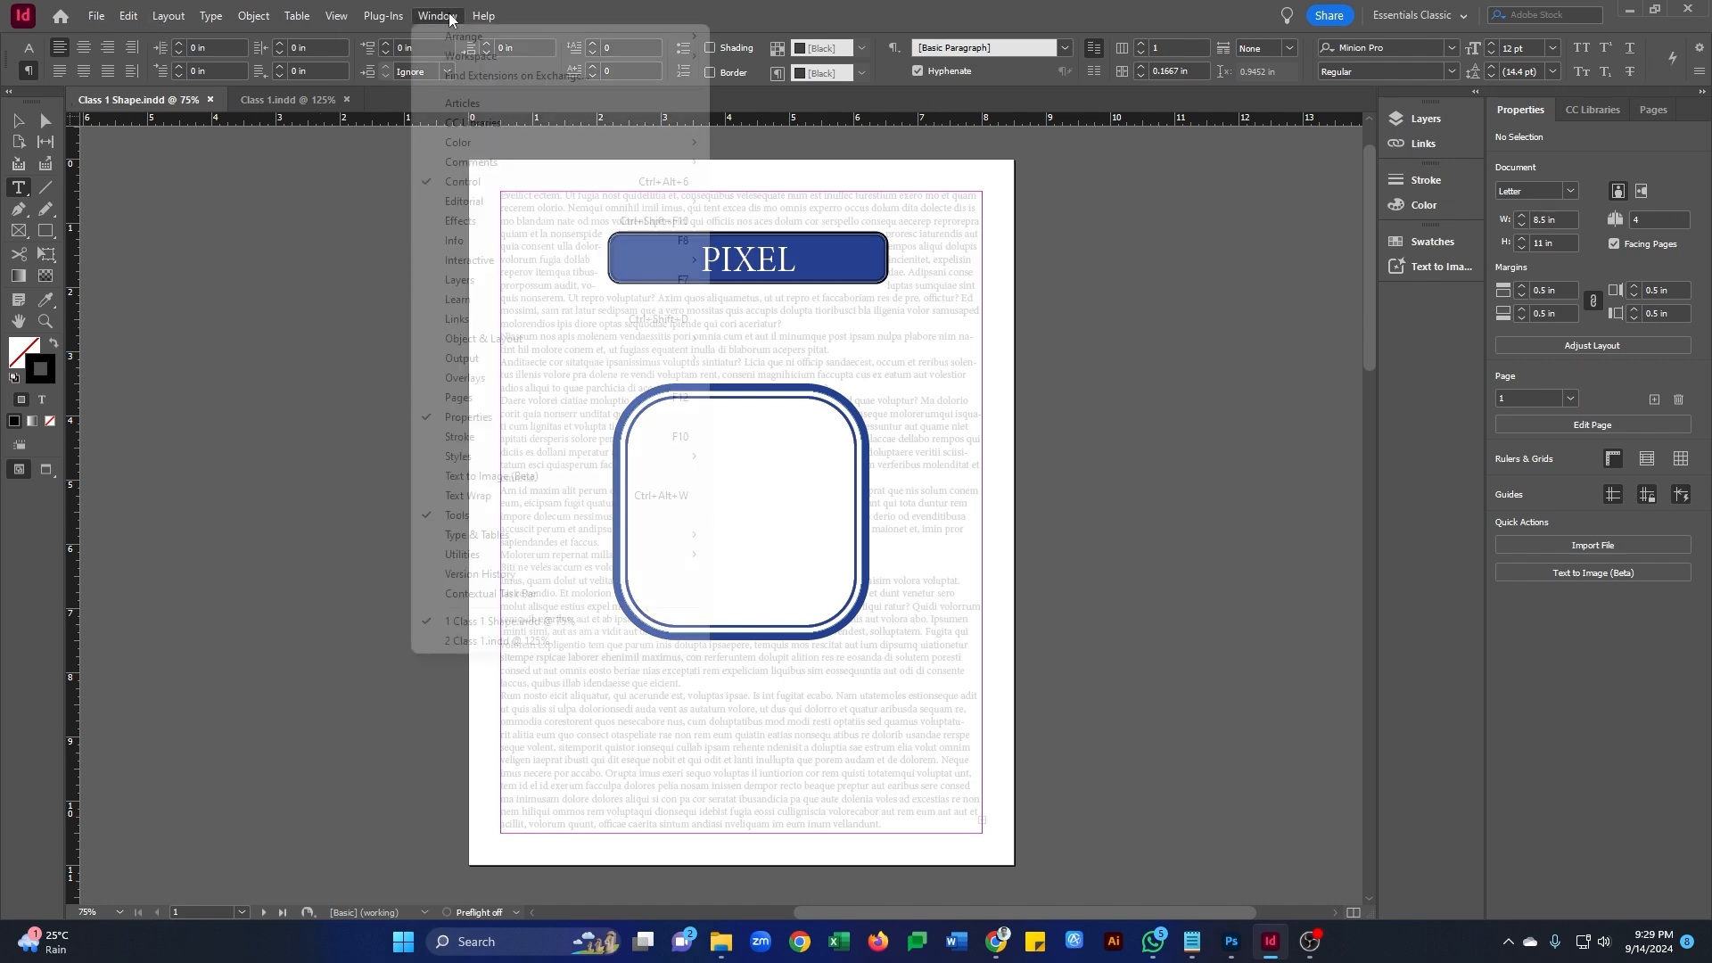
{"action": "mouse_move", "coordinate": [512, 57]}
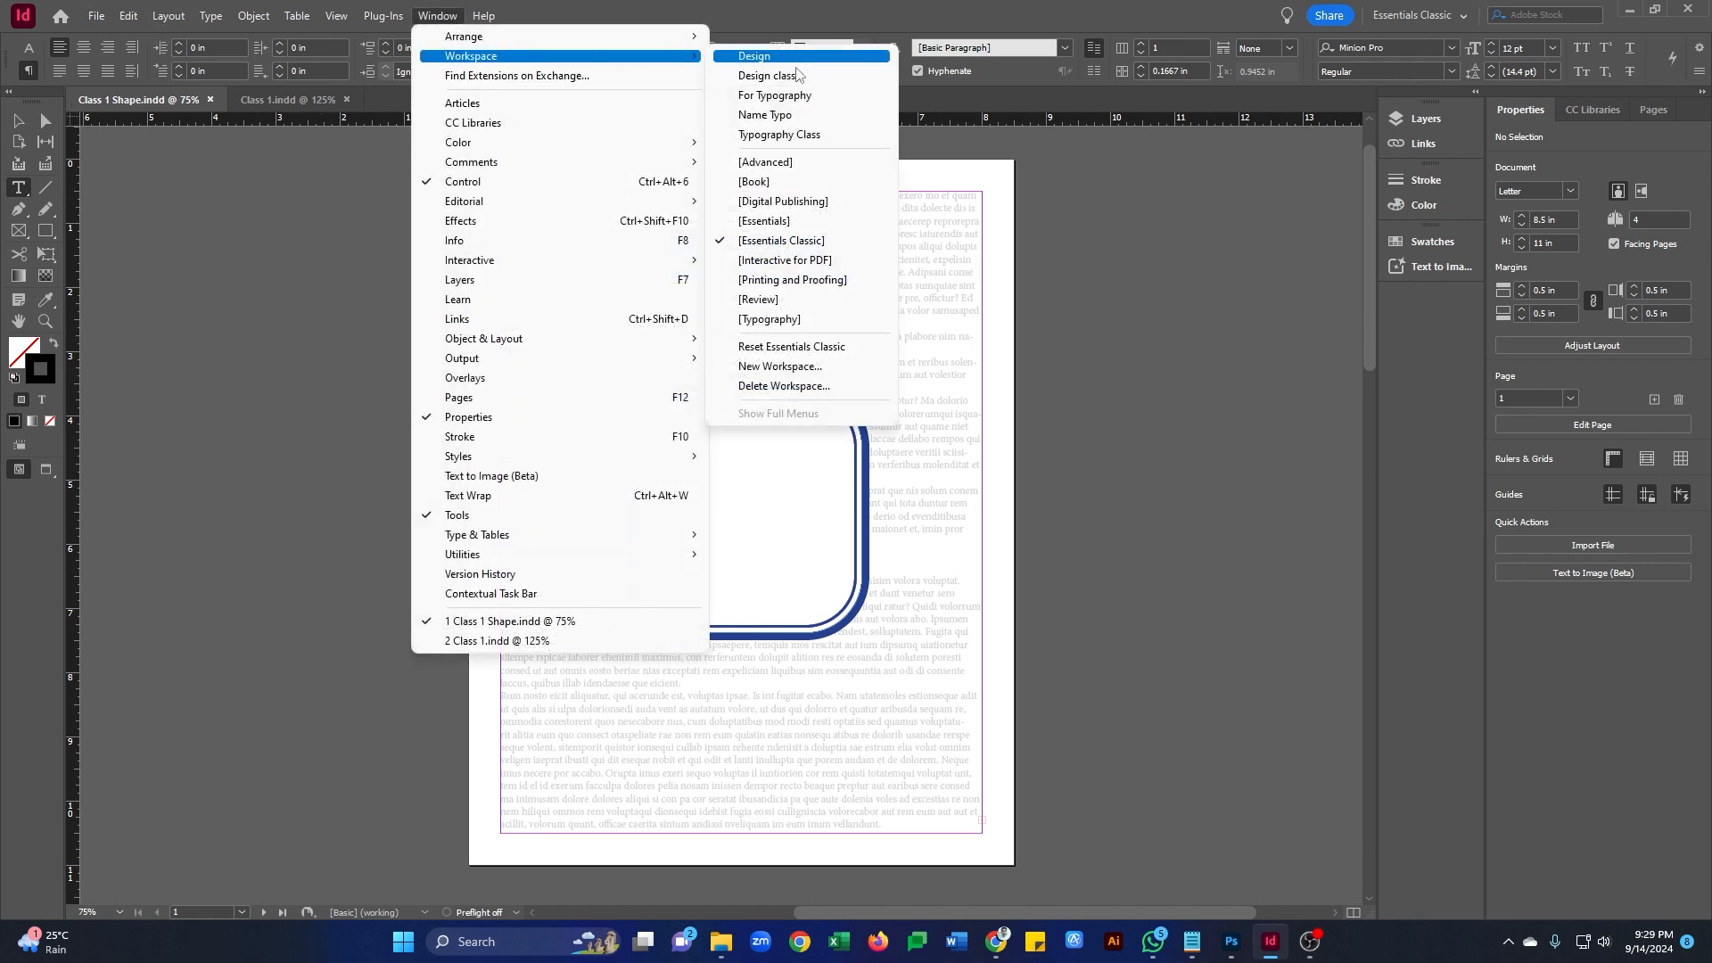
{"action": "left_click", "coordinate": [829, 222]}
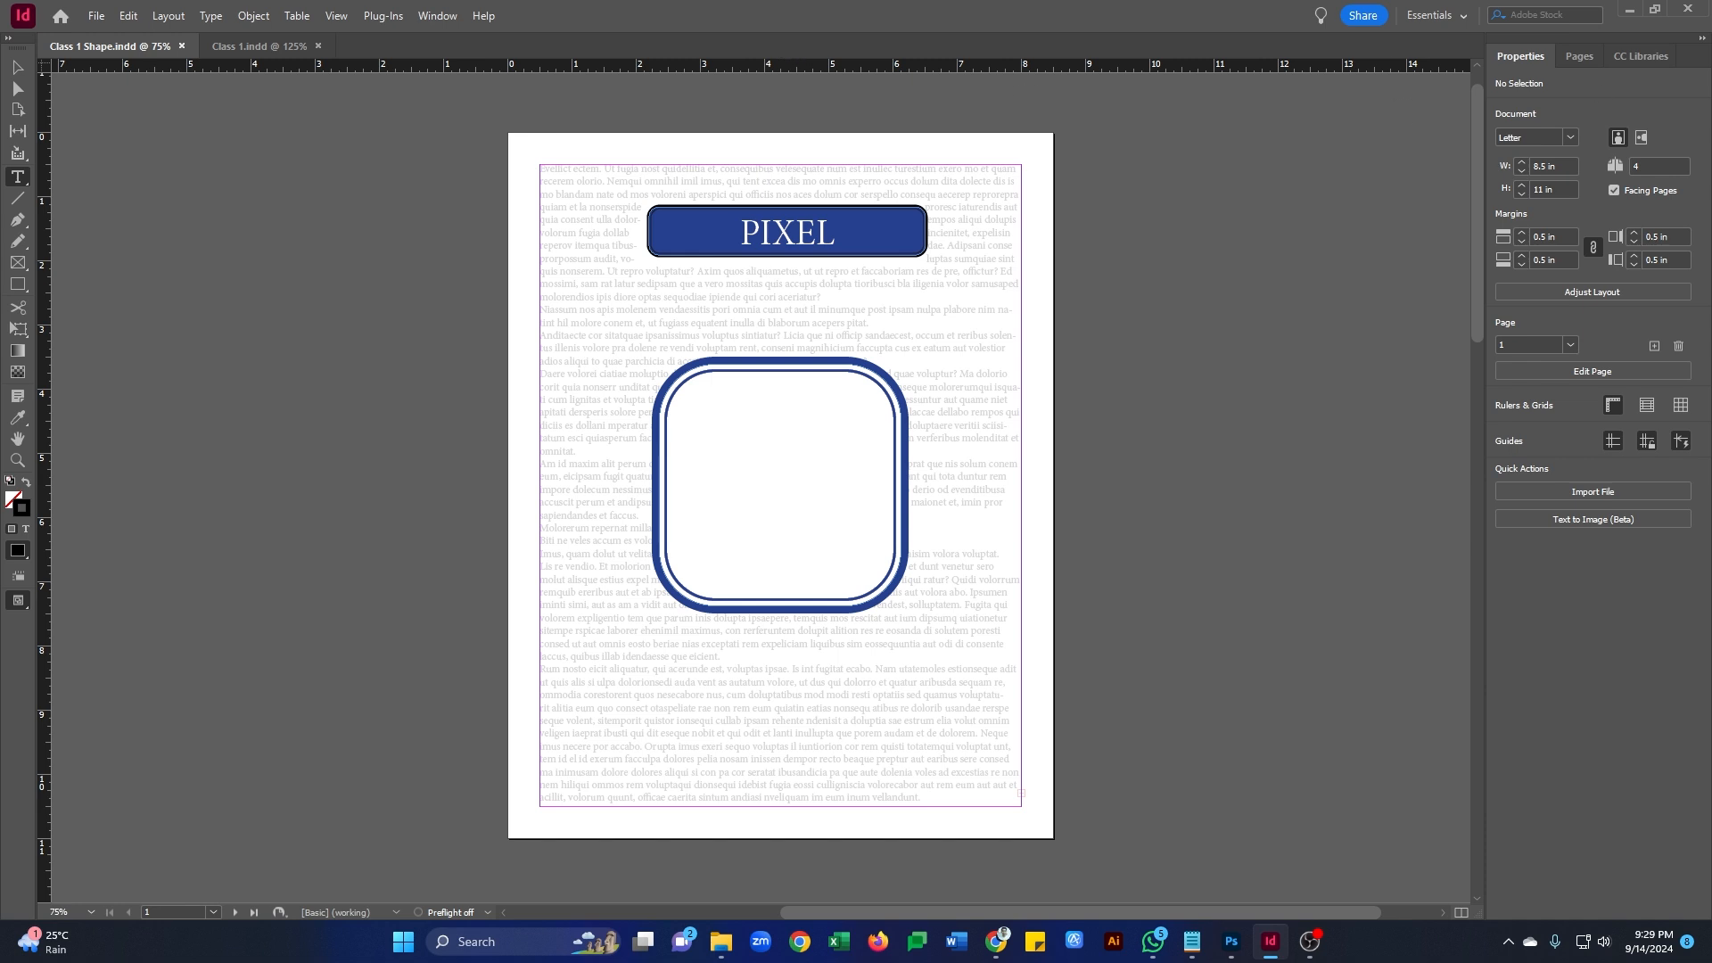
- Collapse the docked Properties, Pages and CC Libraries panels to icons and expand them again
{"action": "left_click", "coordinate": [1702, 42]}
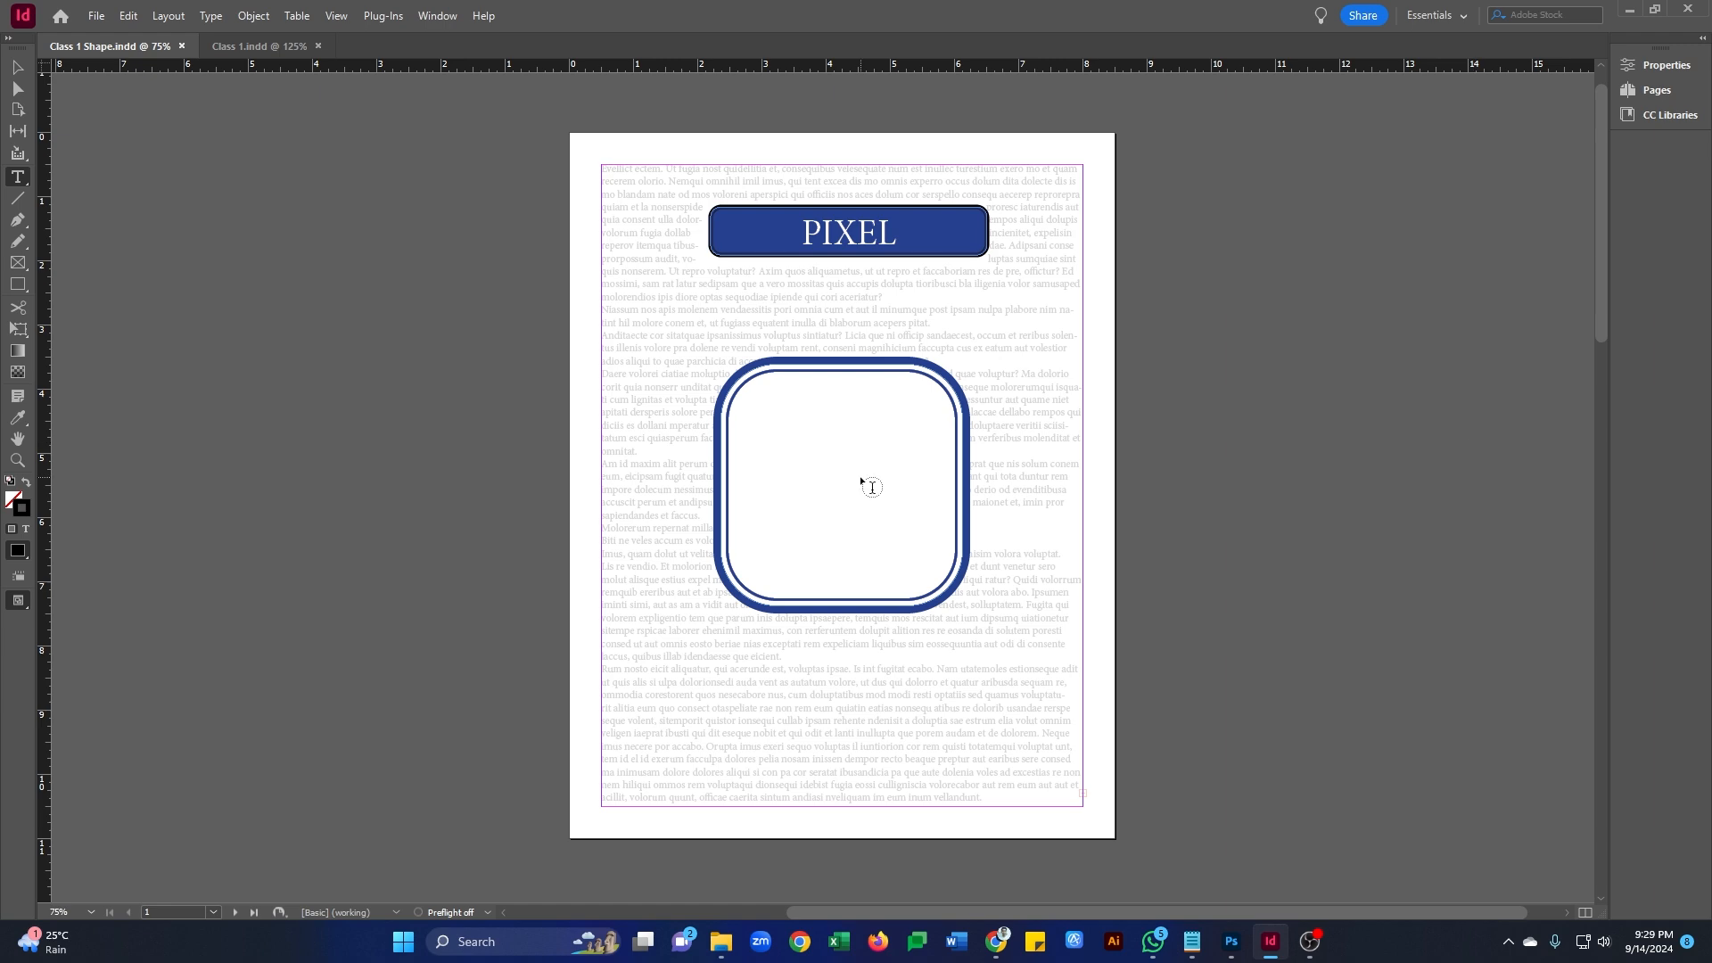
{"action": "scroll", "coordinate": [1021, 609], "scroll_direction": "down", "scroll_amount": 1}
{"action": "scroll", "coordinate": [1025, 597], "scroll_direction": "up", "scroll_amount": 2}
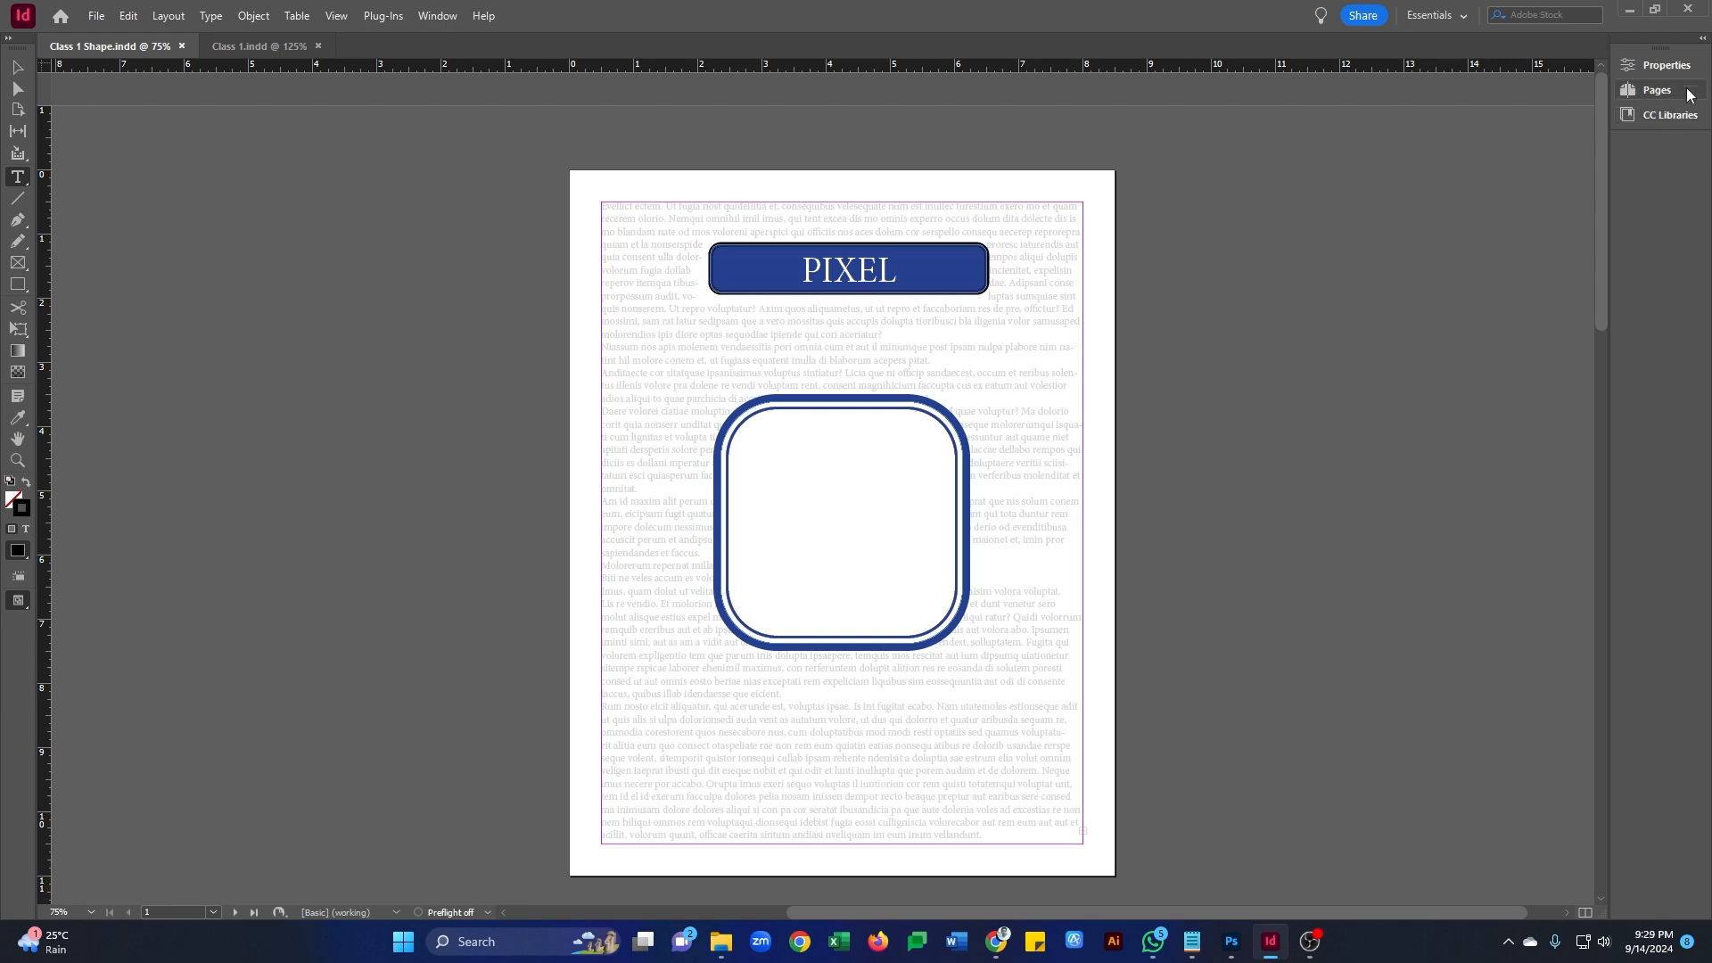
{"action": "left_click", "coordinate": [1700, 45]}
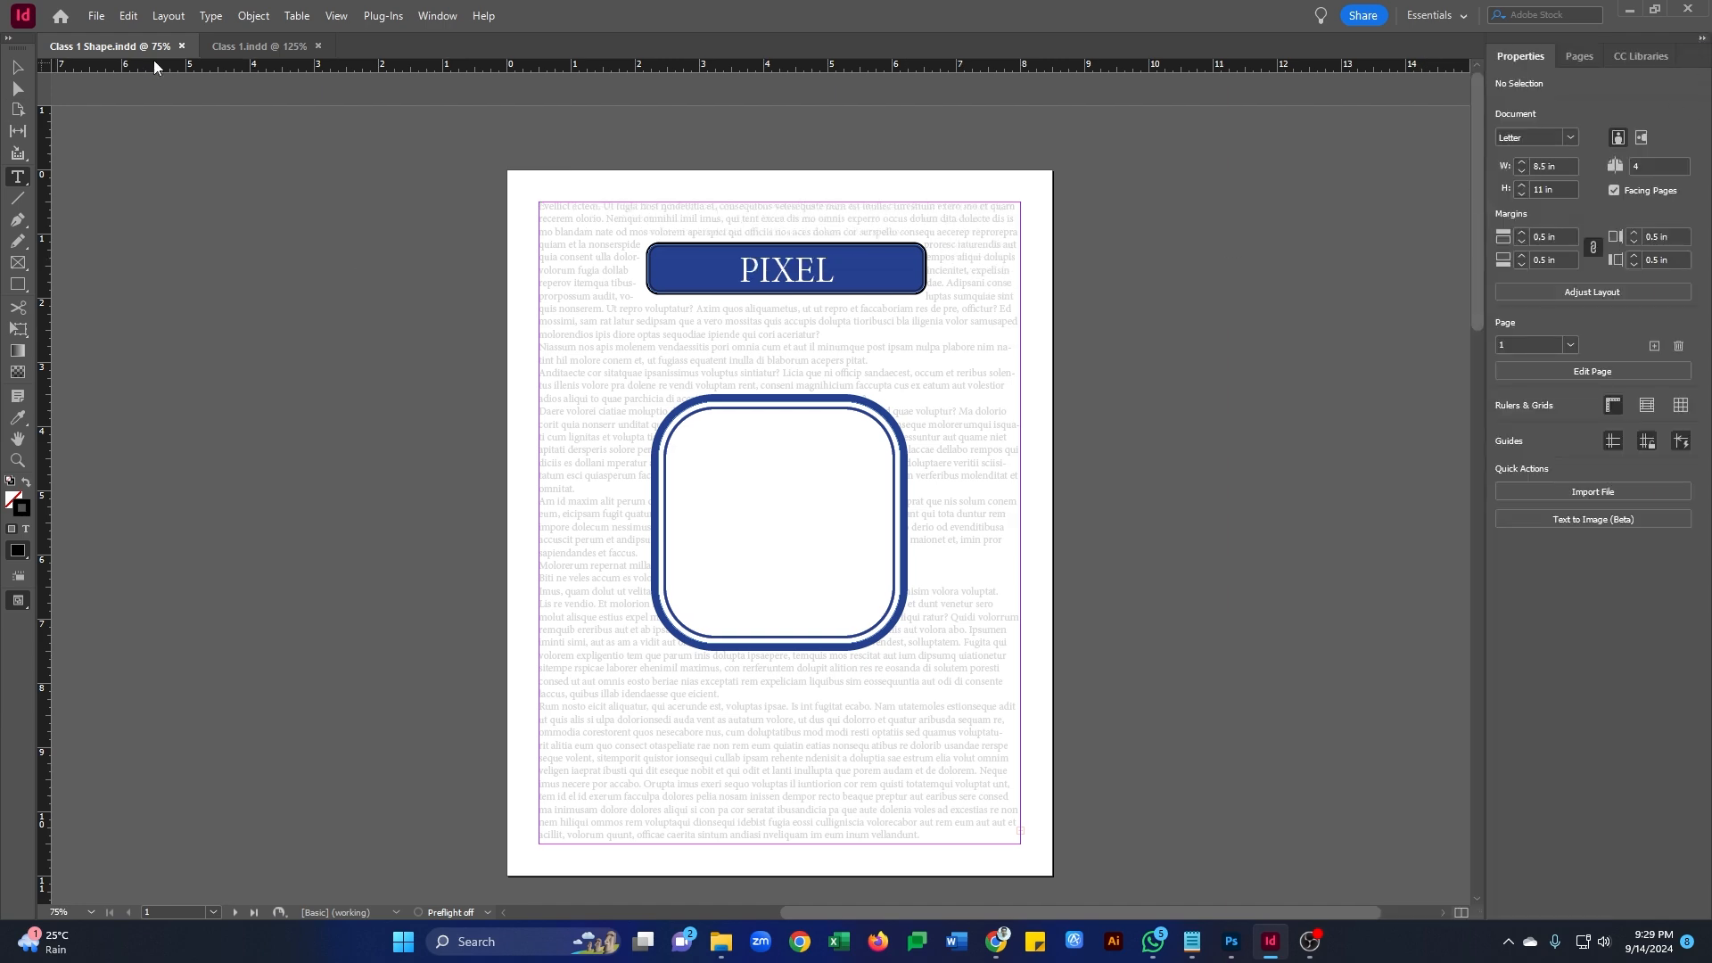
- Switch the workspace back to Essentials Classic
{"action": "left_click", "coordinate": [436, 16]}
{"action": "mouse_move", "coordinate": [383, 16]}
{"action": "mouse_move", "coordinate": [437, 16]}
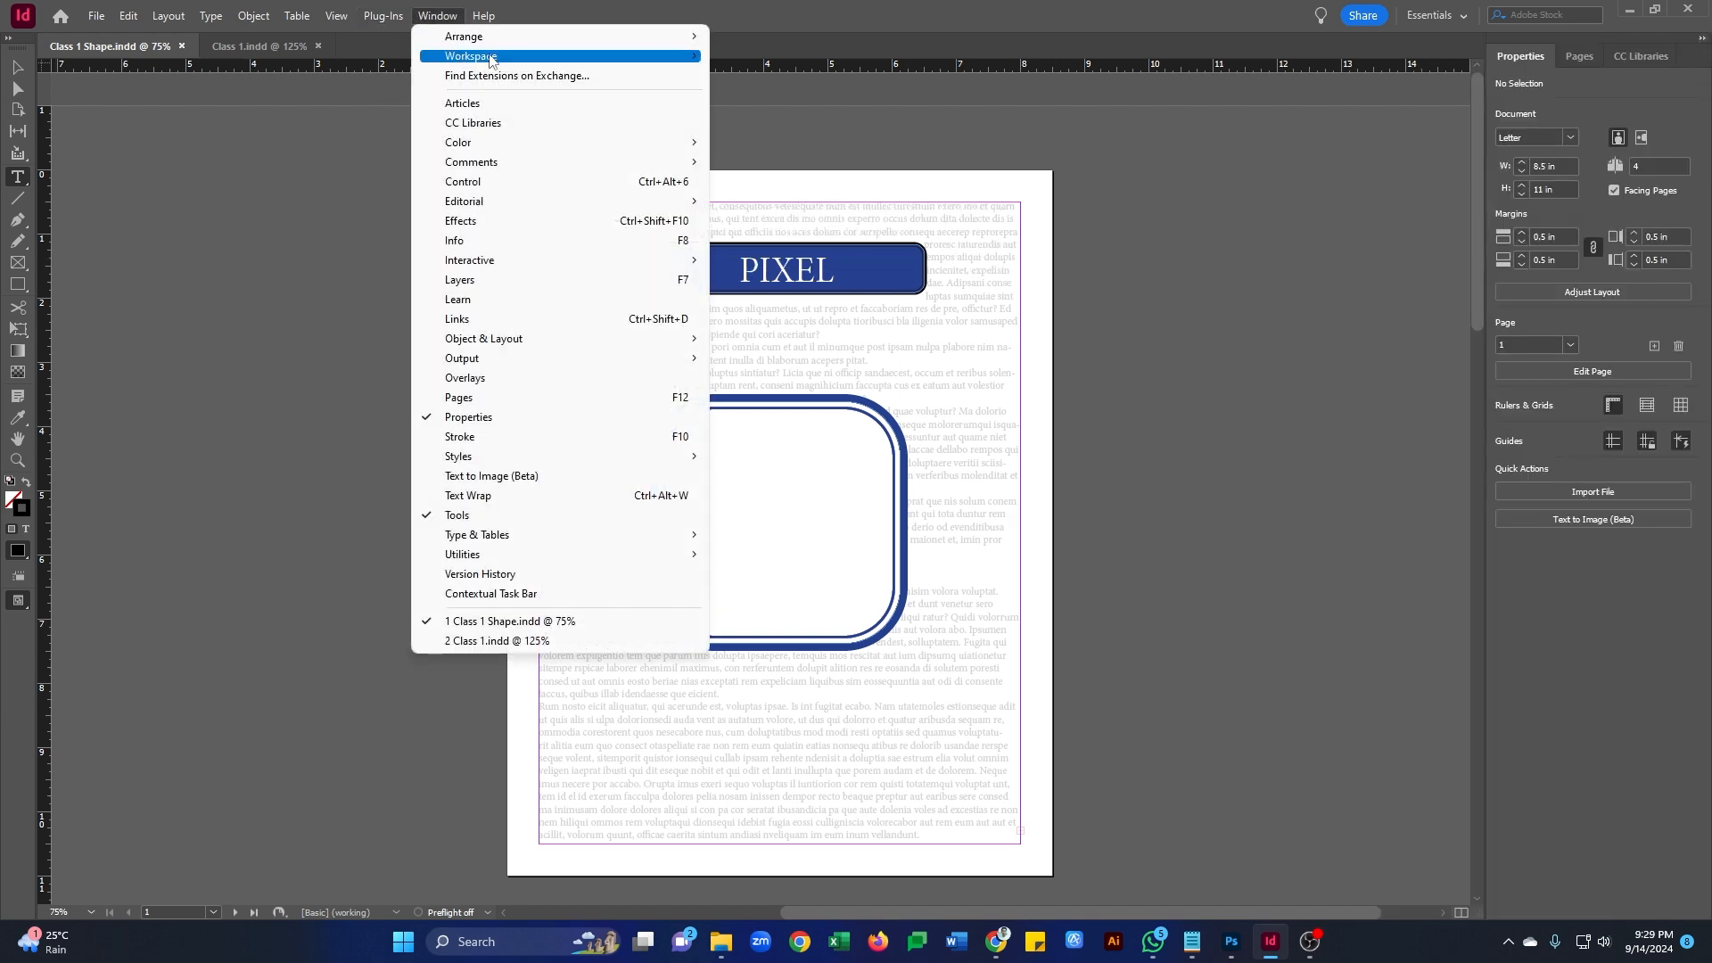
{"action": "mouse_move", "coordinate": [493, 60]}
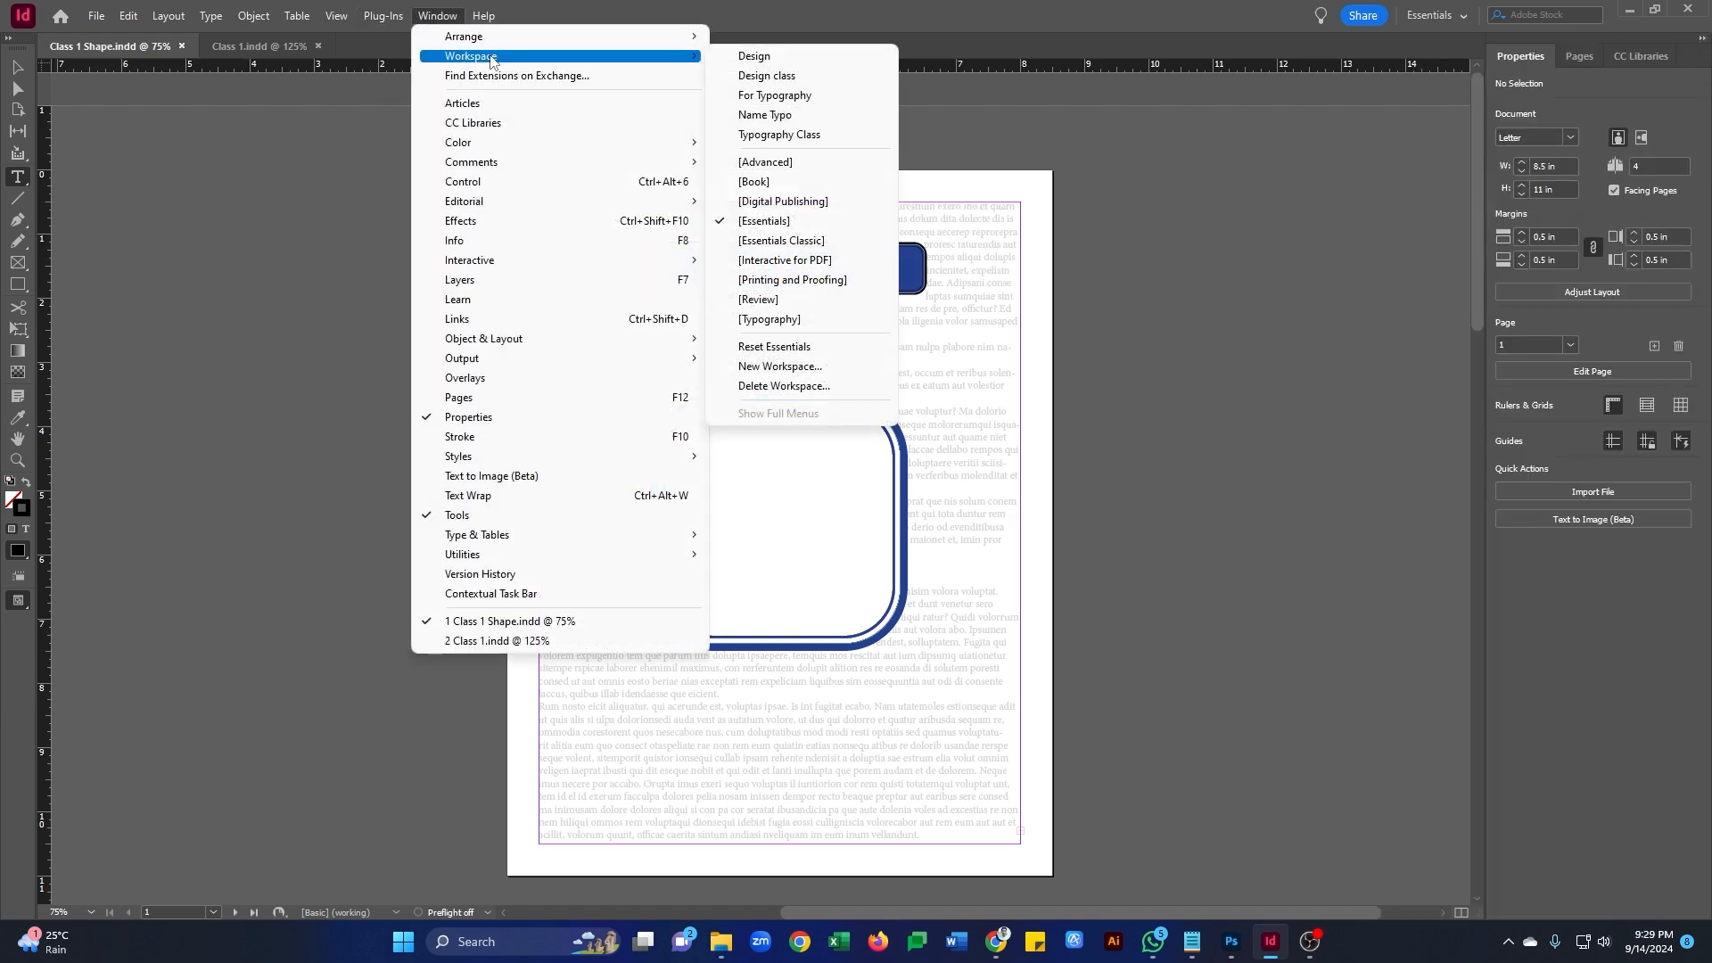
{"action": "left_click", "coordinate": [820, 242]}
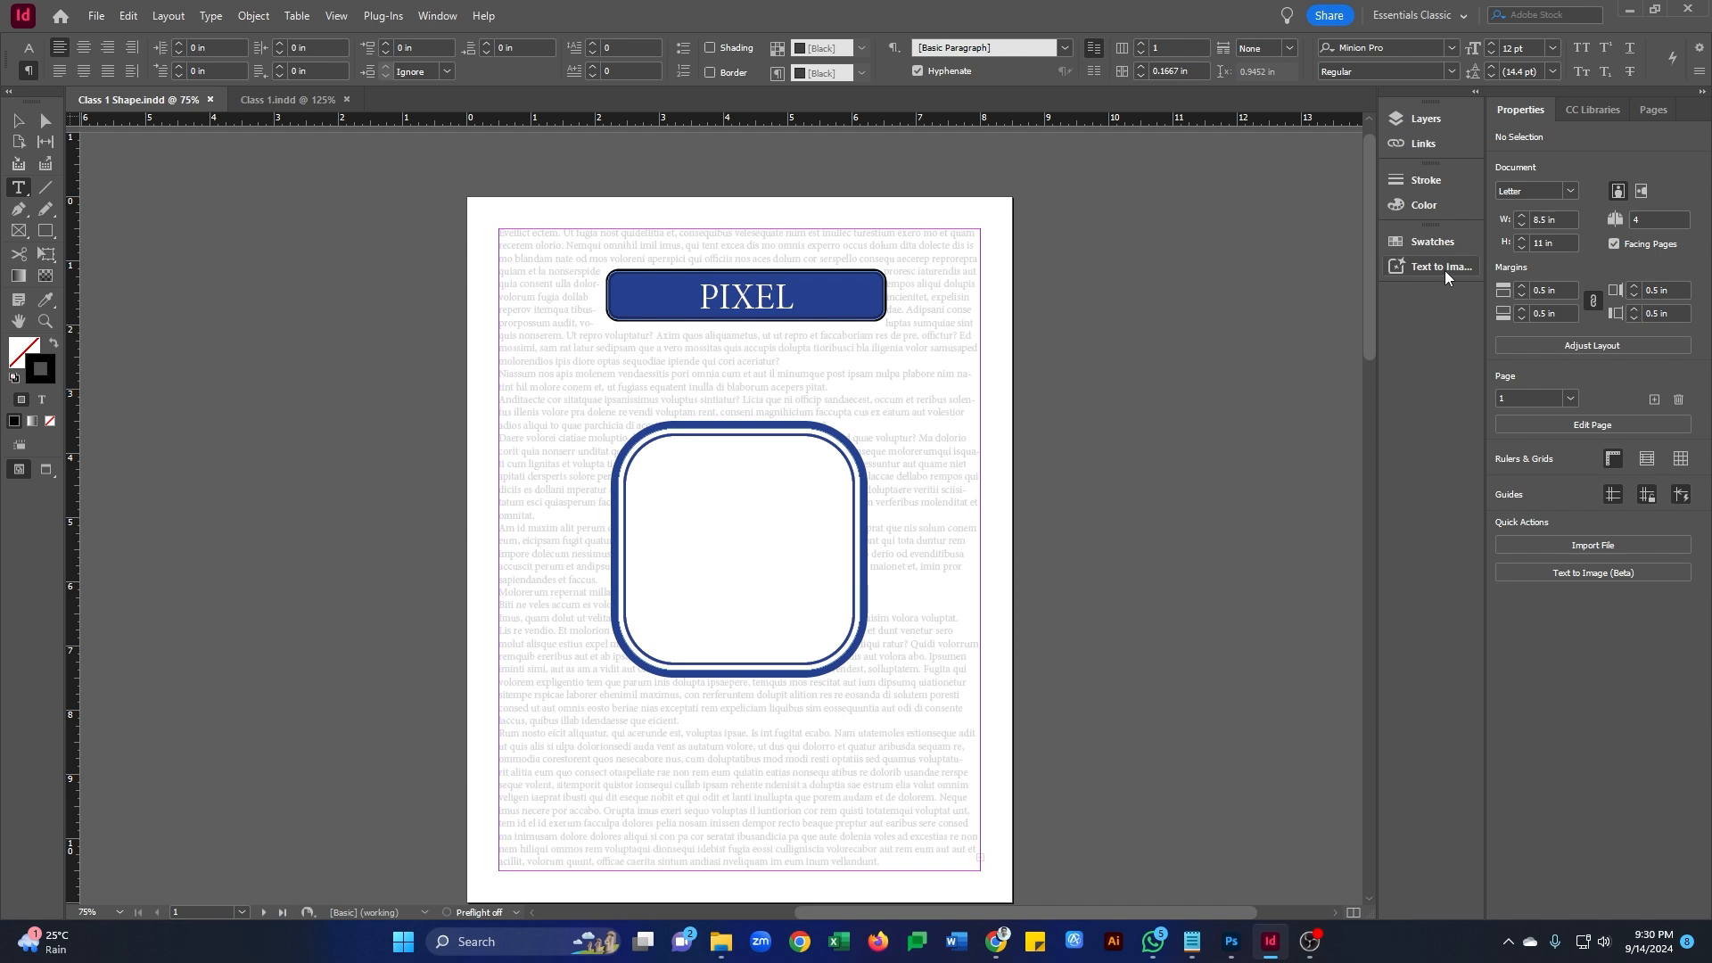
- Remove the Text to Image and Swatches panels from the collapsed panel dock
{"action": "left_click_drag", "start_coordinate": [1444, 271], "coordinate": [990, 333]}
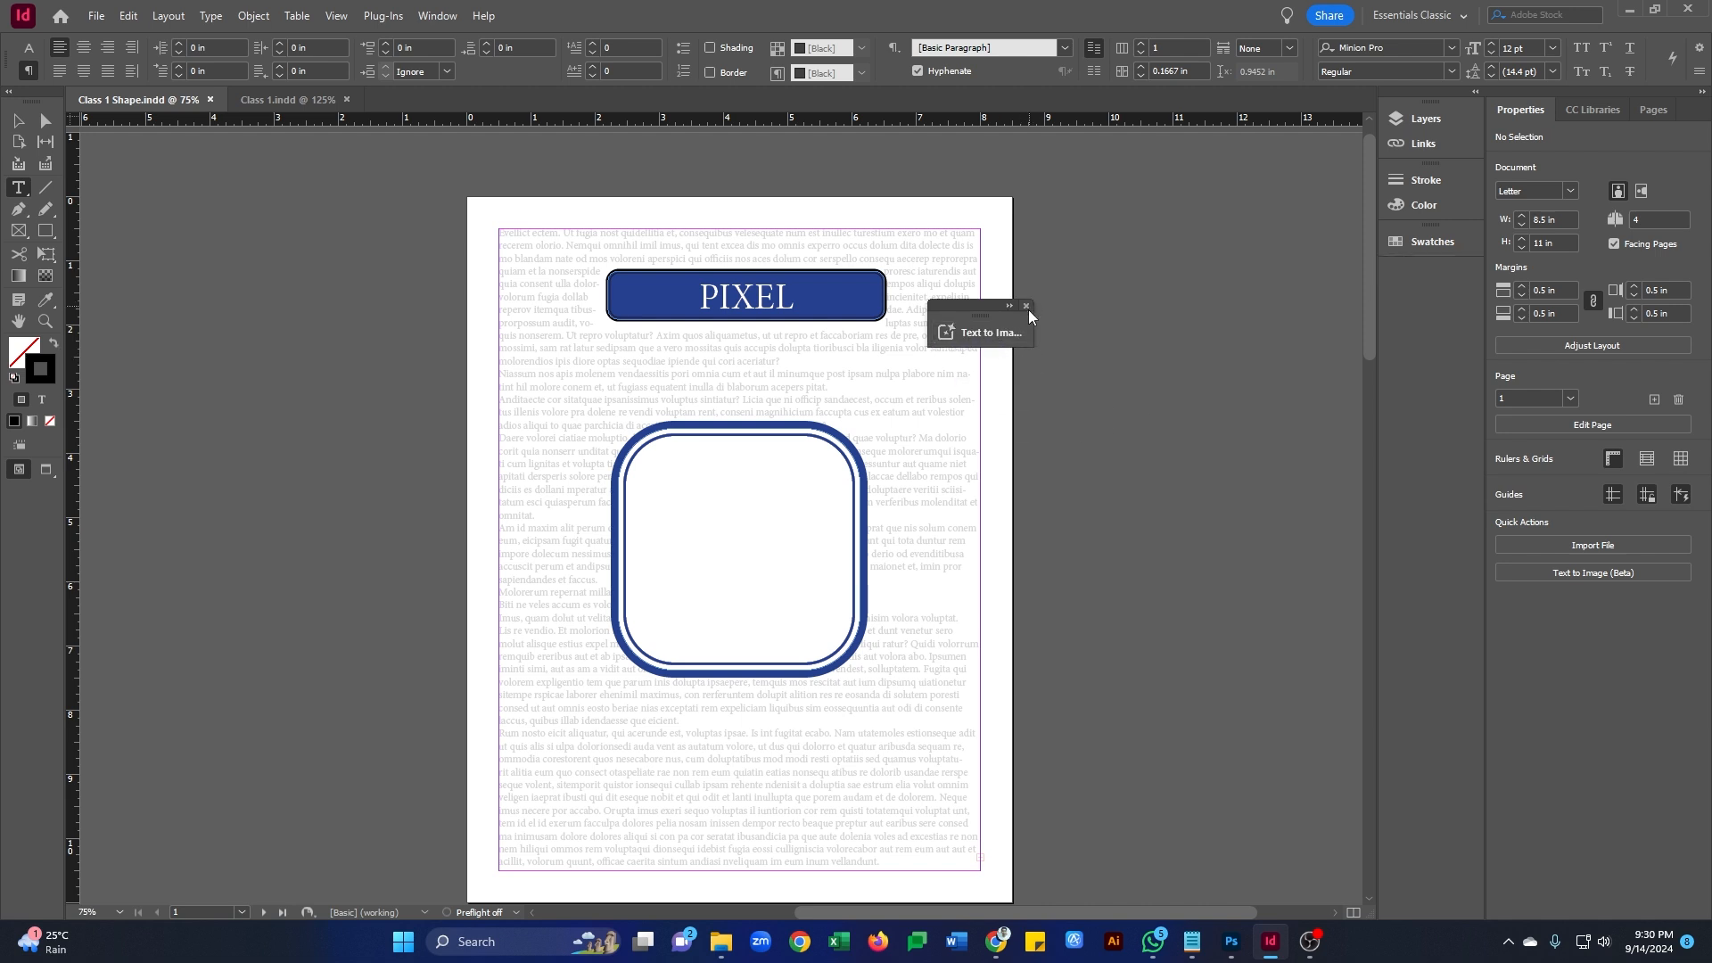
{"action": "left_click", "coordinate": [1027, 308]}
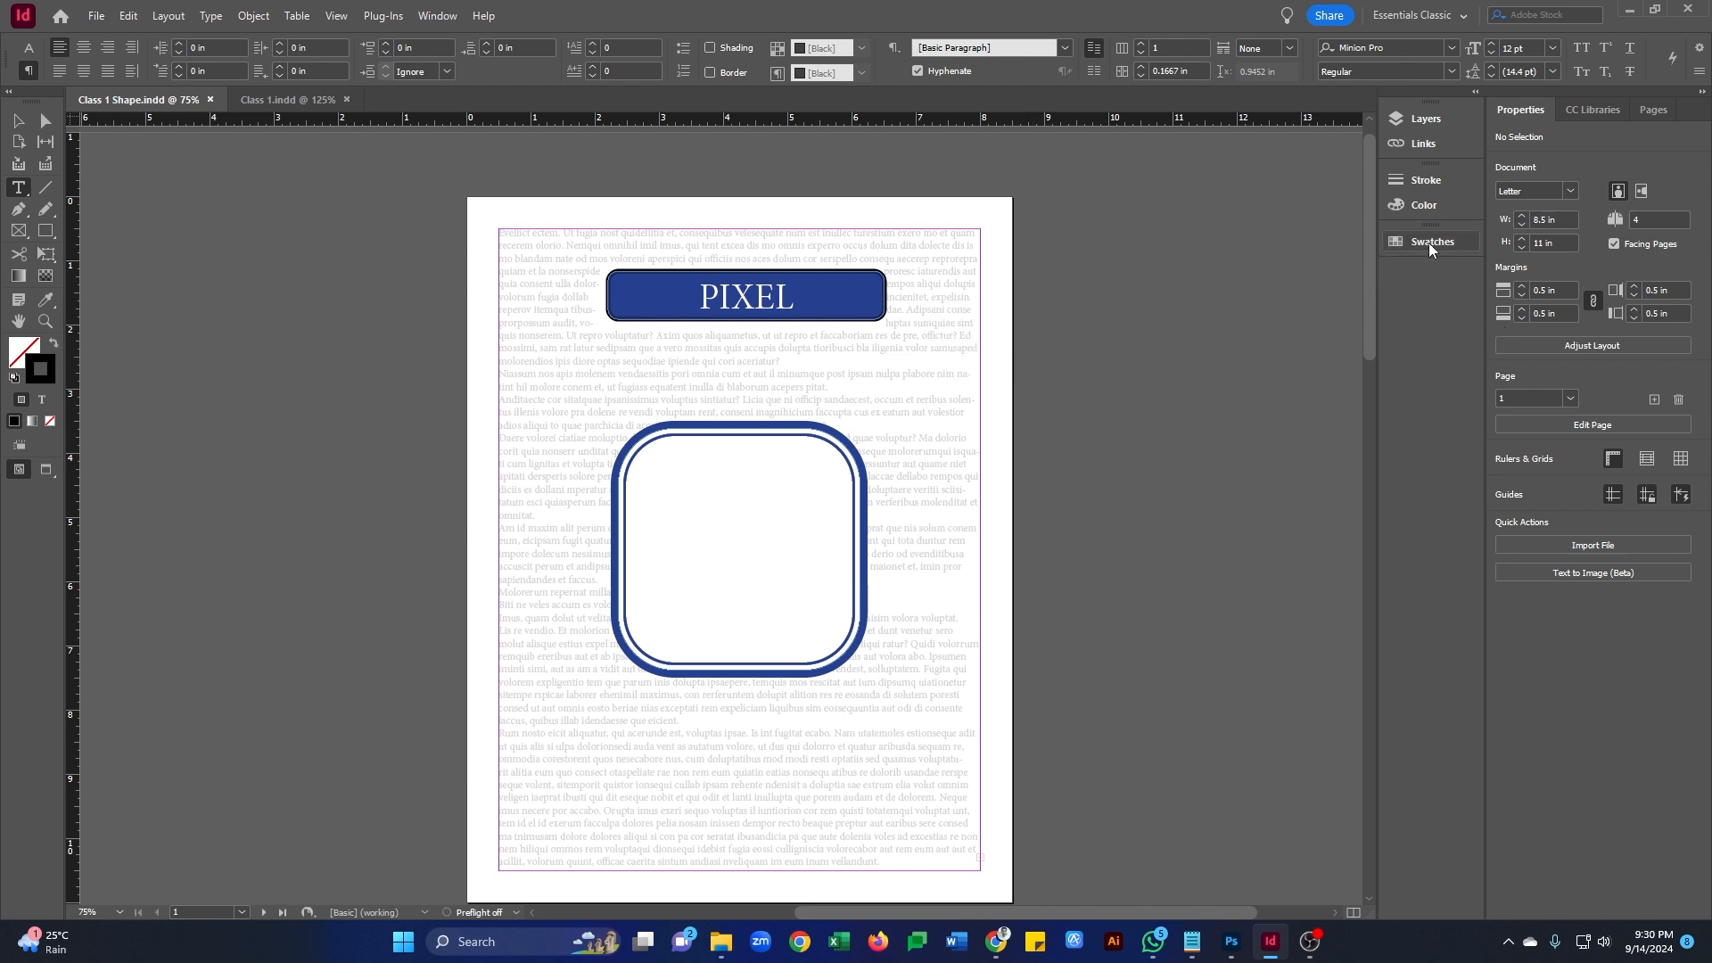
{"action": "left_click_drag", "start_coordinate": [1428, 243], "coordinate": [1174, 370]}
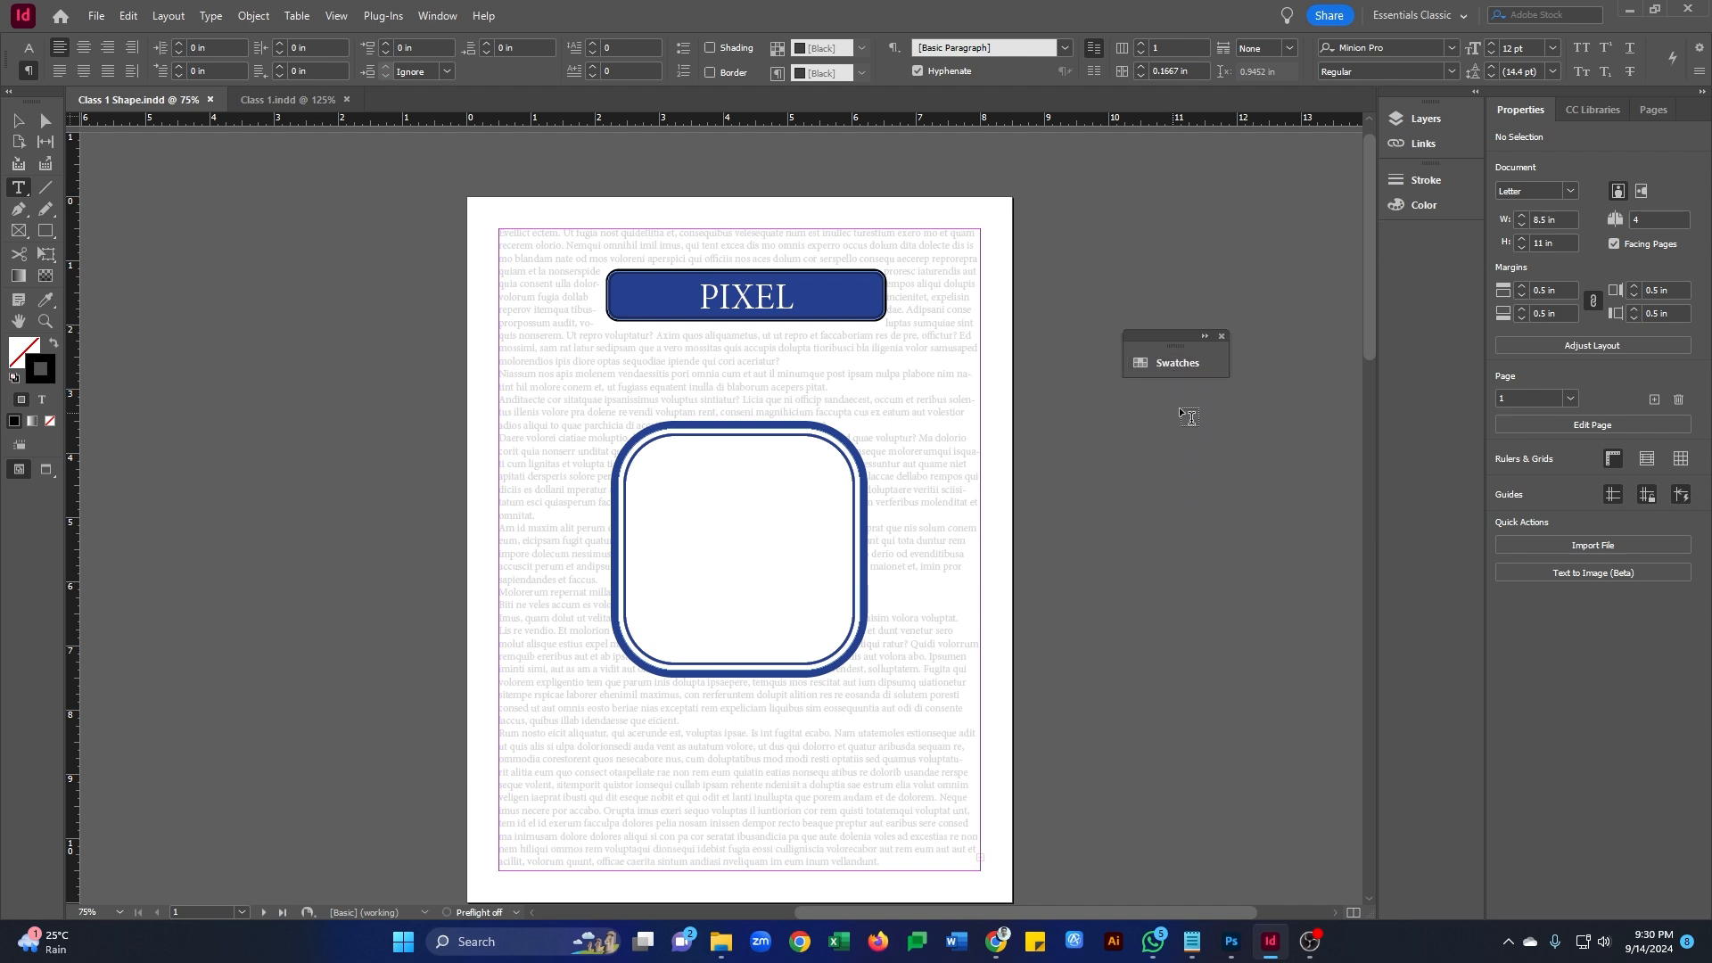
{"action": "left_click", "coordinate": [1223, 337]}
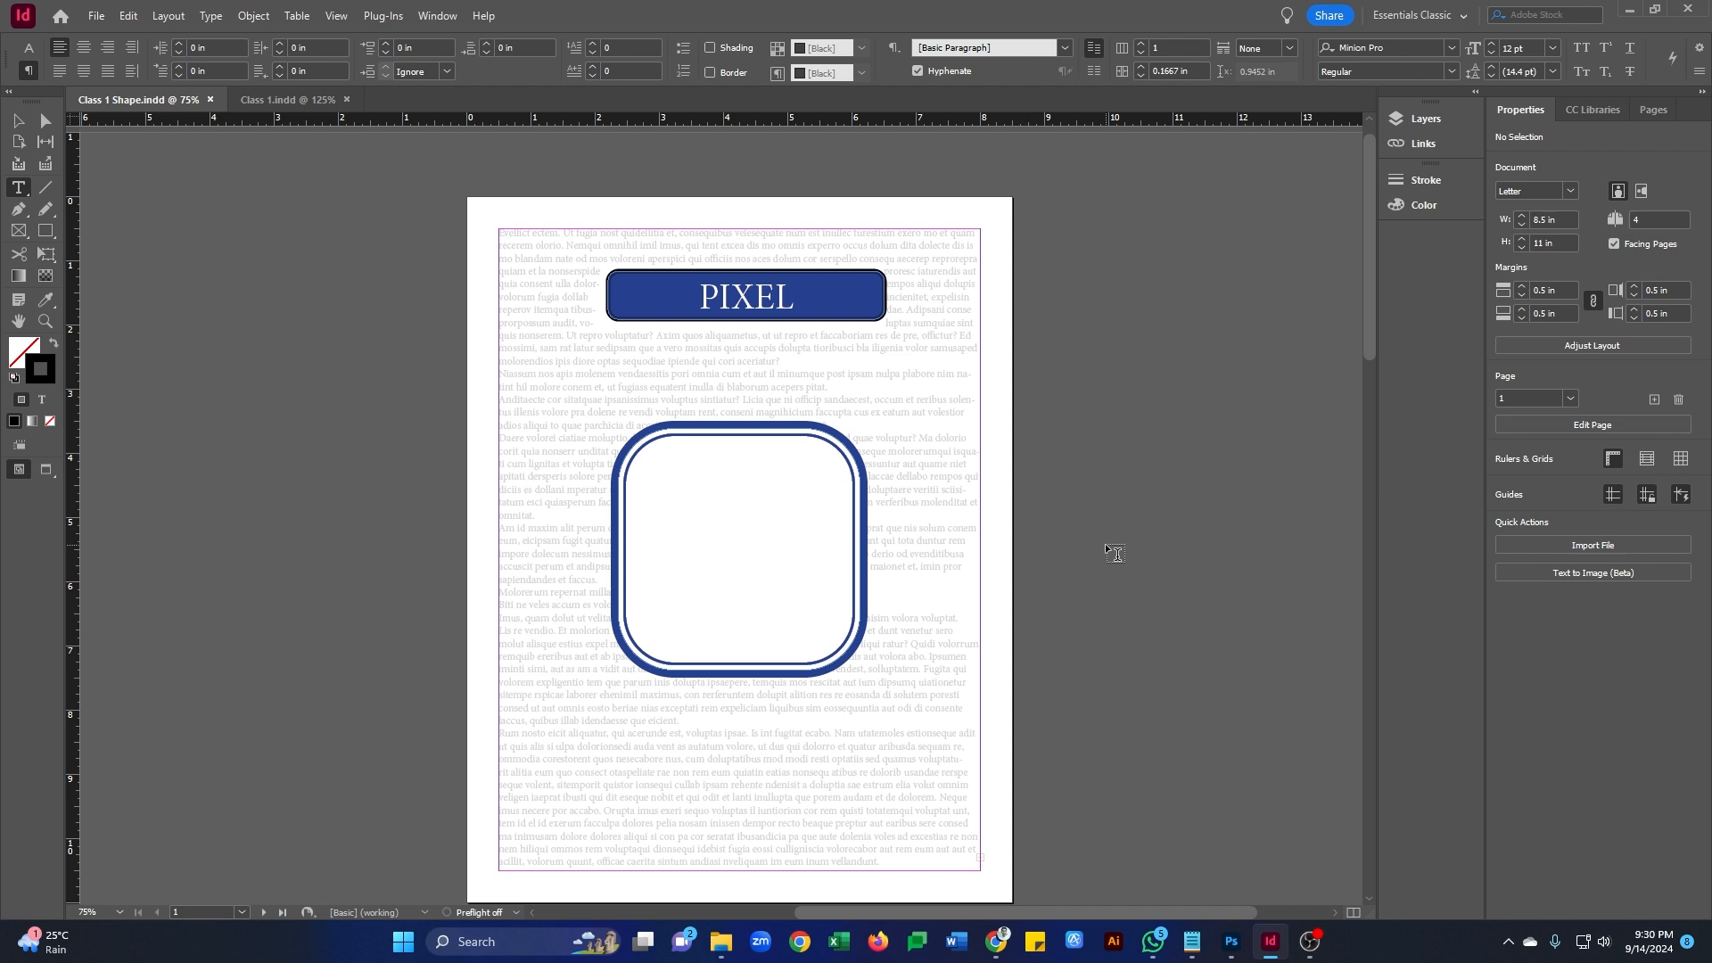
- Open the Paragraph panel as a floating panel
{"action": "left_click", "coordinate": [437, 15]}
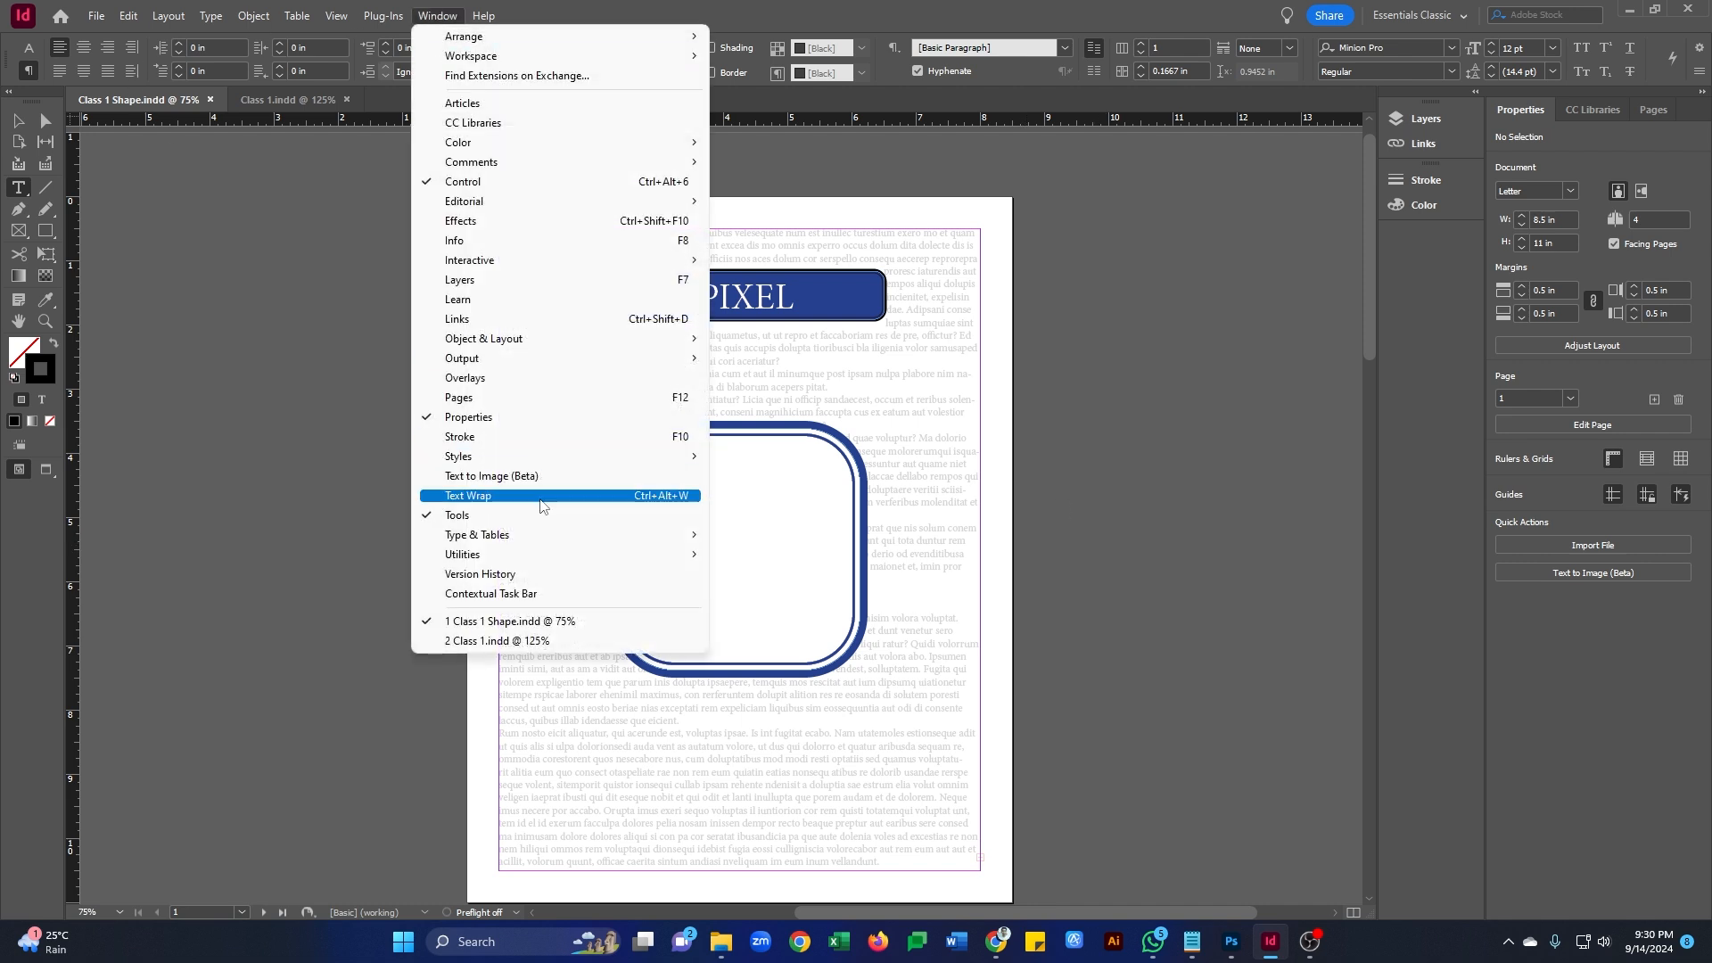
{"action": "mouse_move", "coordinate": [534, 544]}
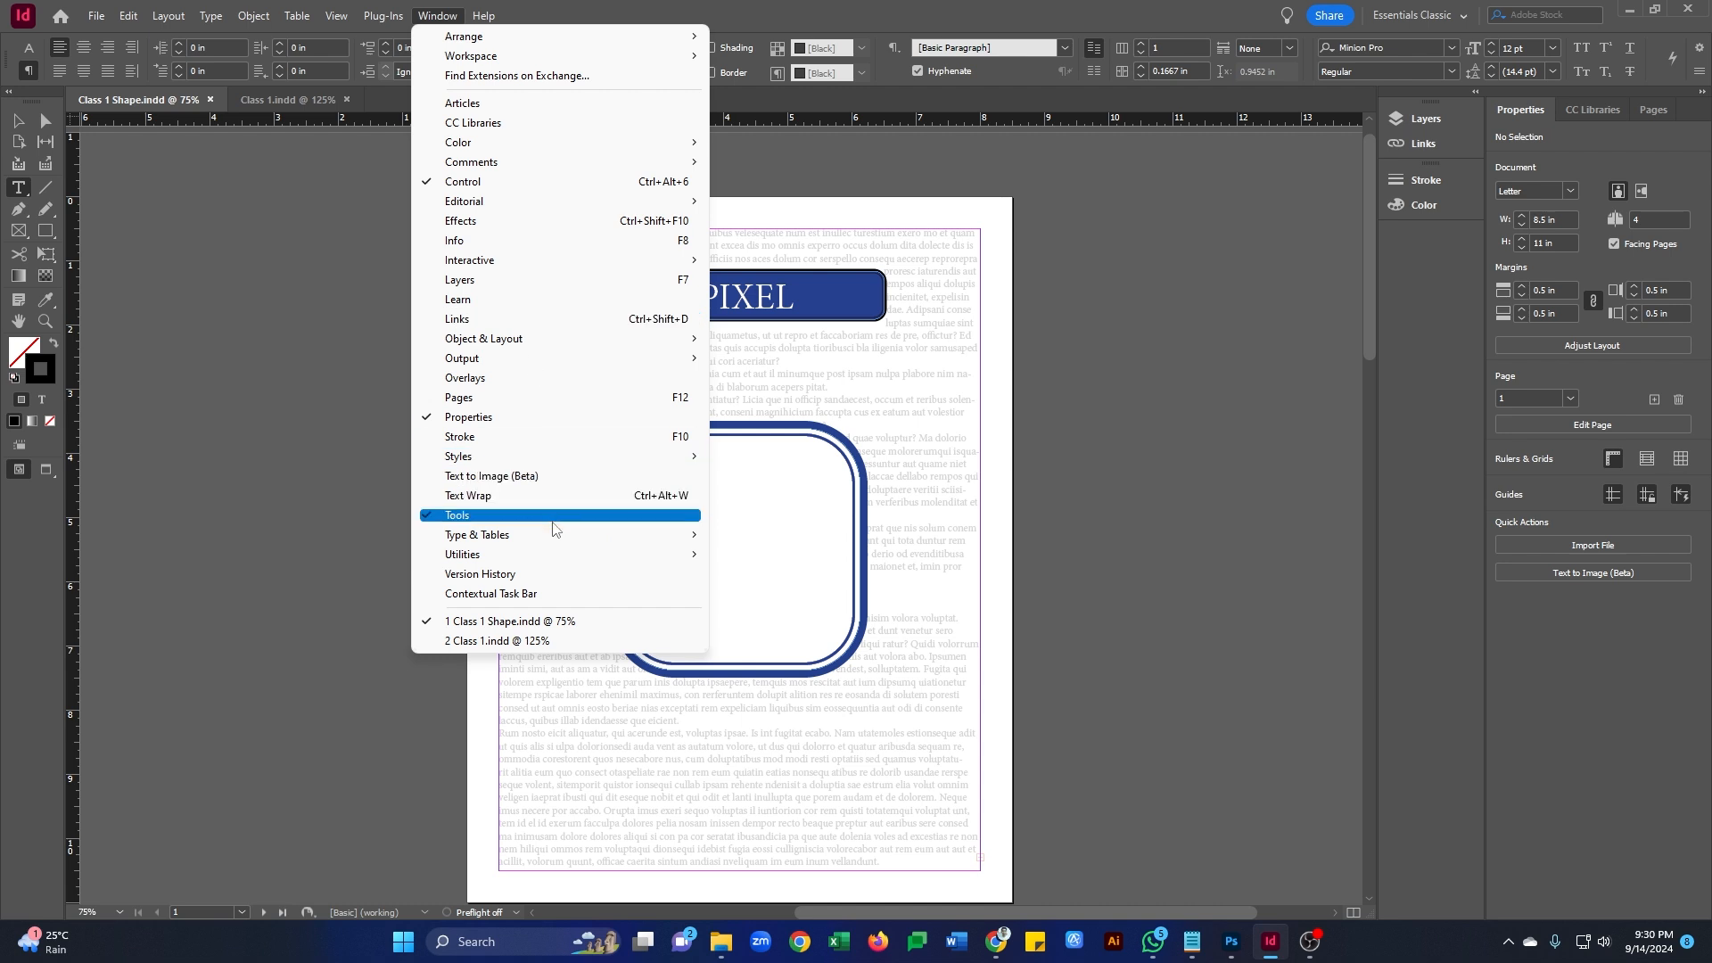
{"action": "left_click", "coordinate": [804, 633]}
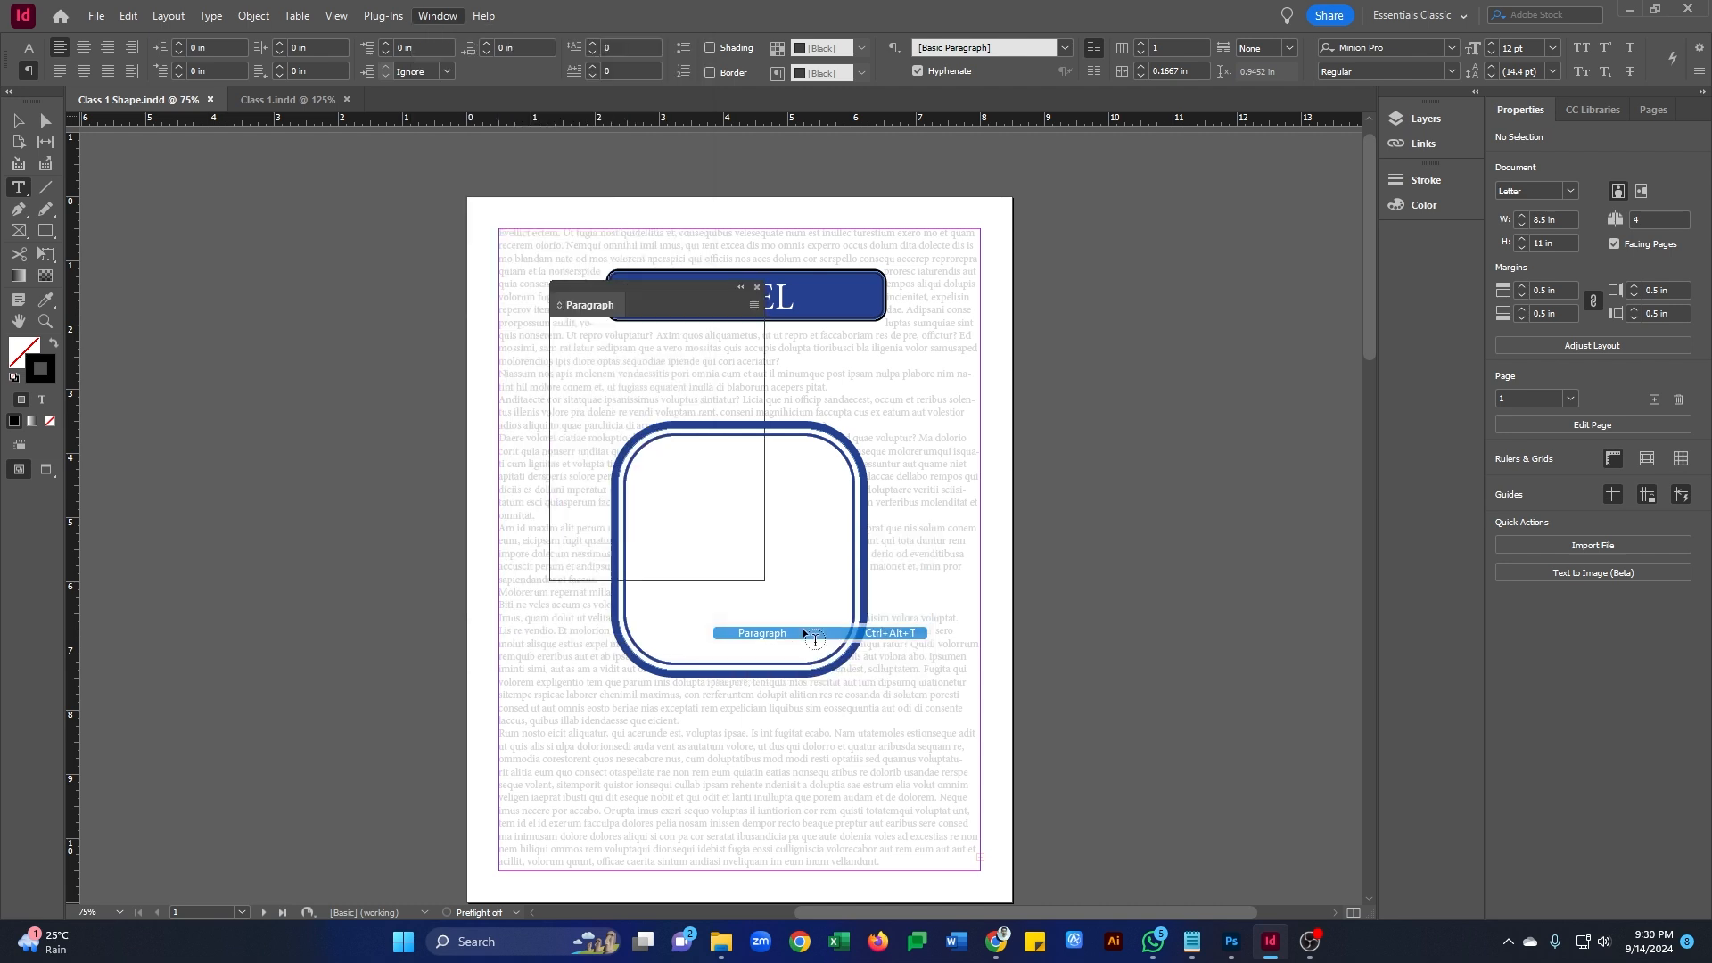
- Dock the Paragraph panel beneath Stroke and Color in the collapsed dock, and remove the Links panel from it
{"action": "left_click_drag", "start_coordinate": [644, 286], "coordinate": [1435, 236]}
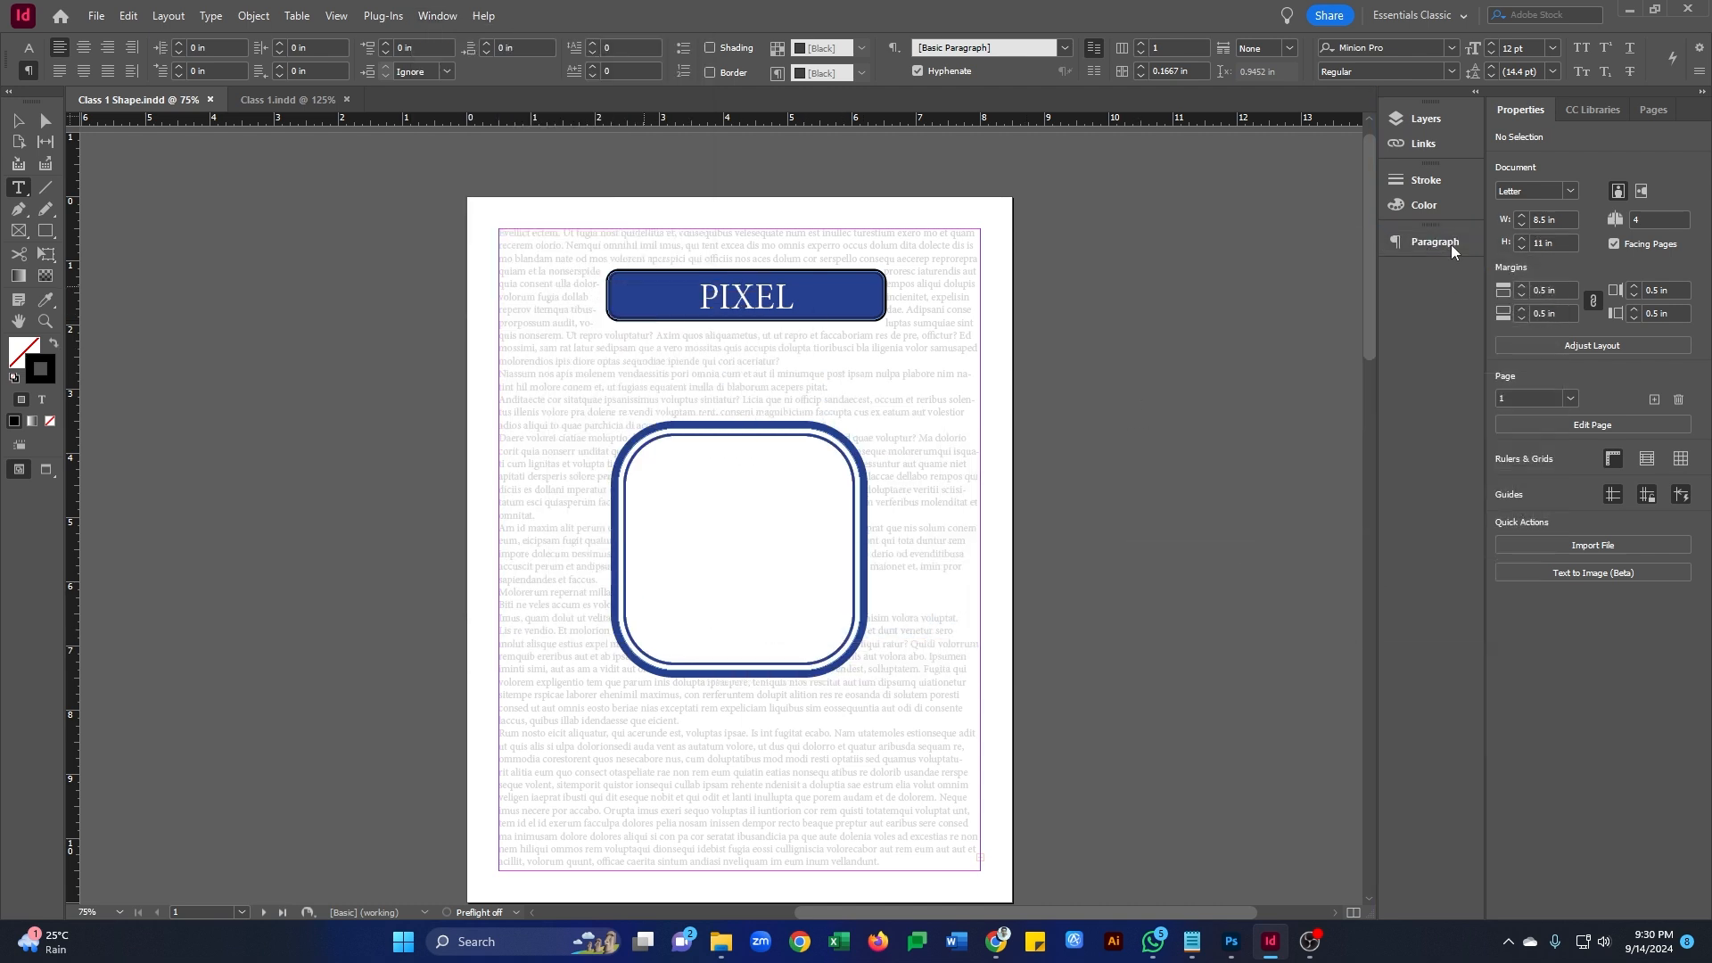
{"action": "left_click", "coordinate": [1474, 91]}
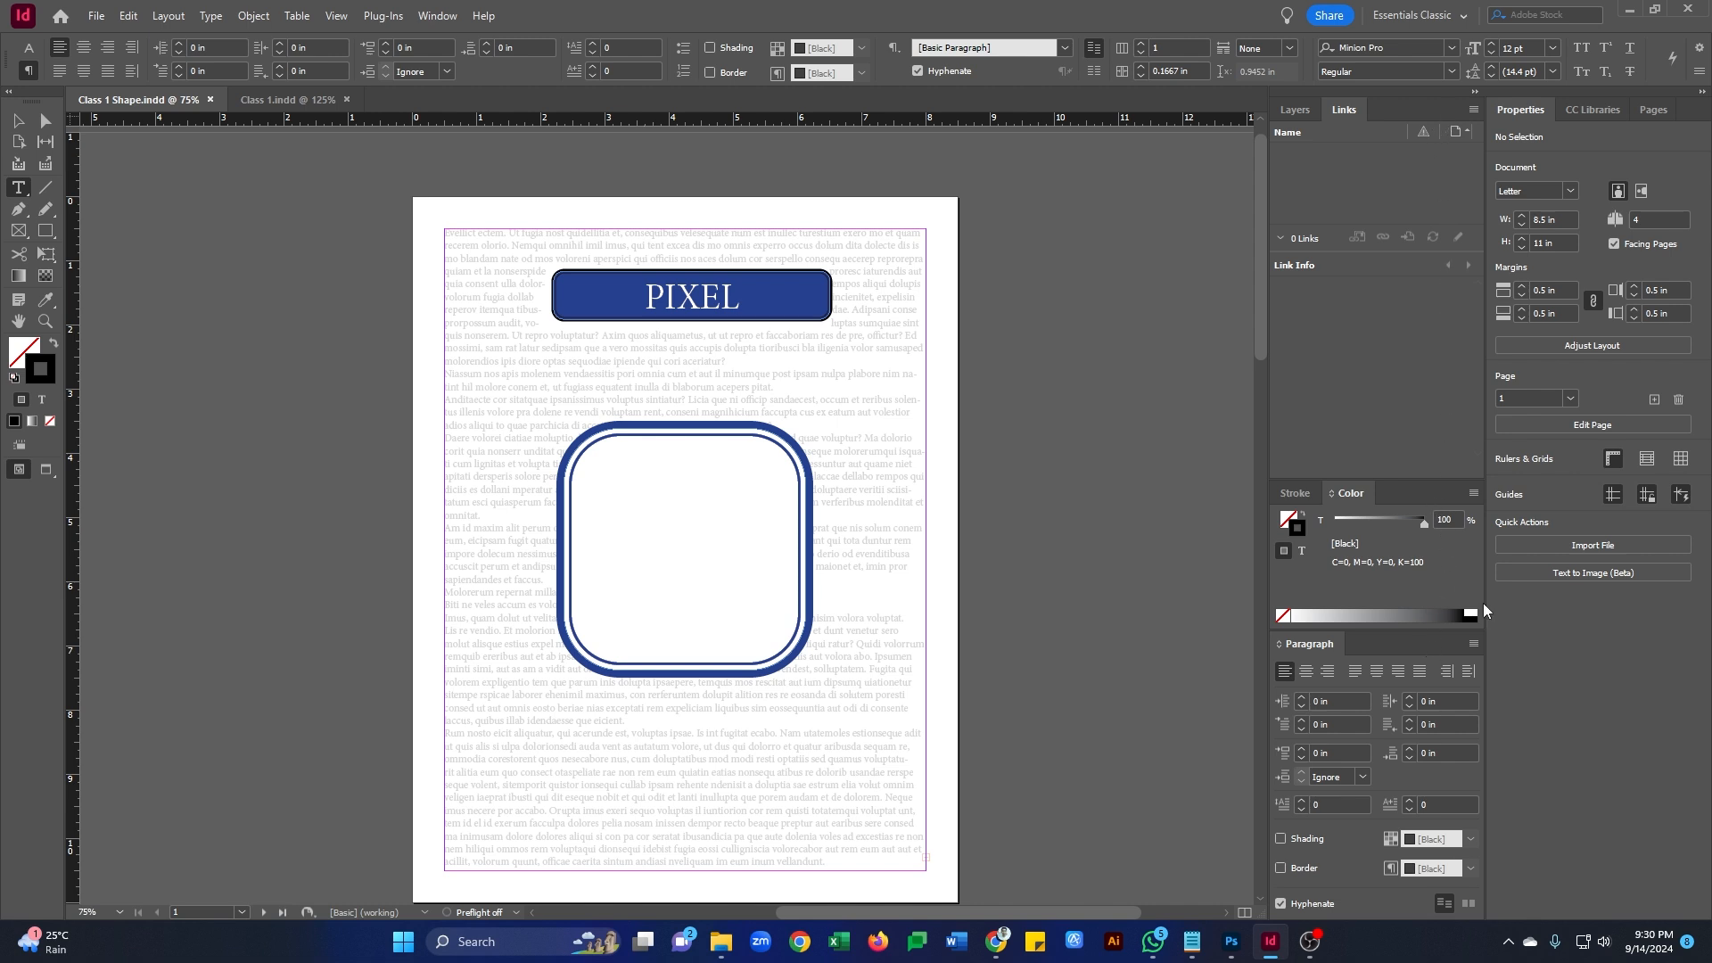
{"action": "left_click_drag", "start_coordinate": [1343, 109], "coordinate": [981, 83]}
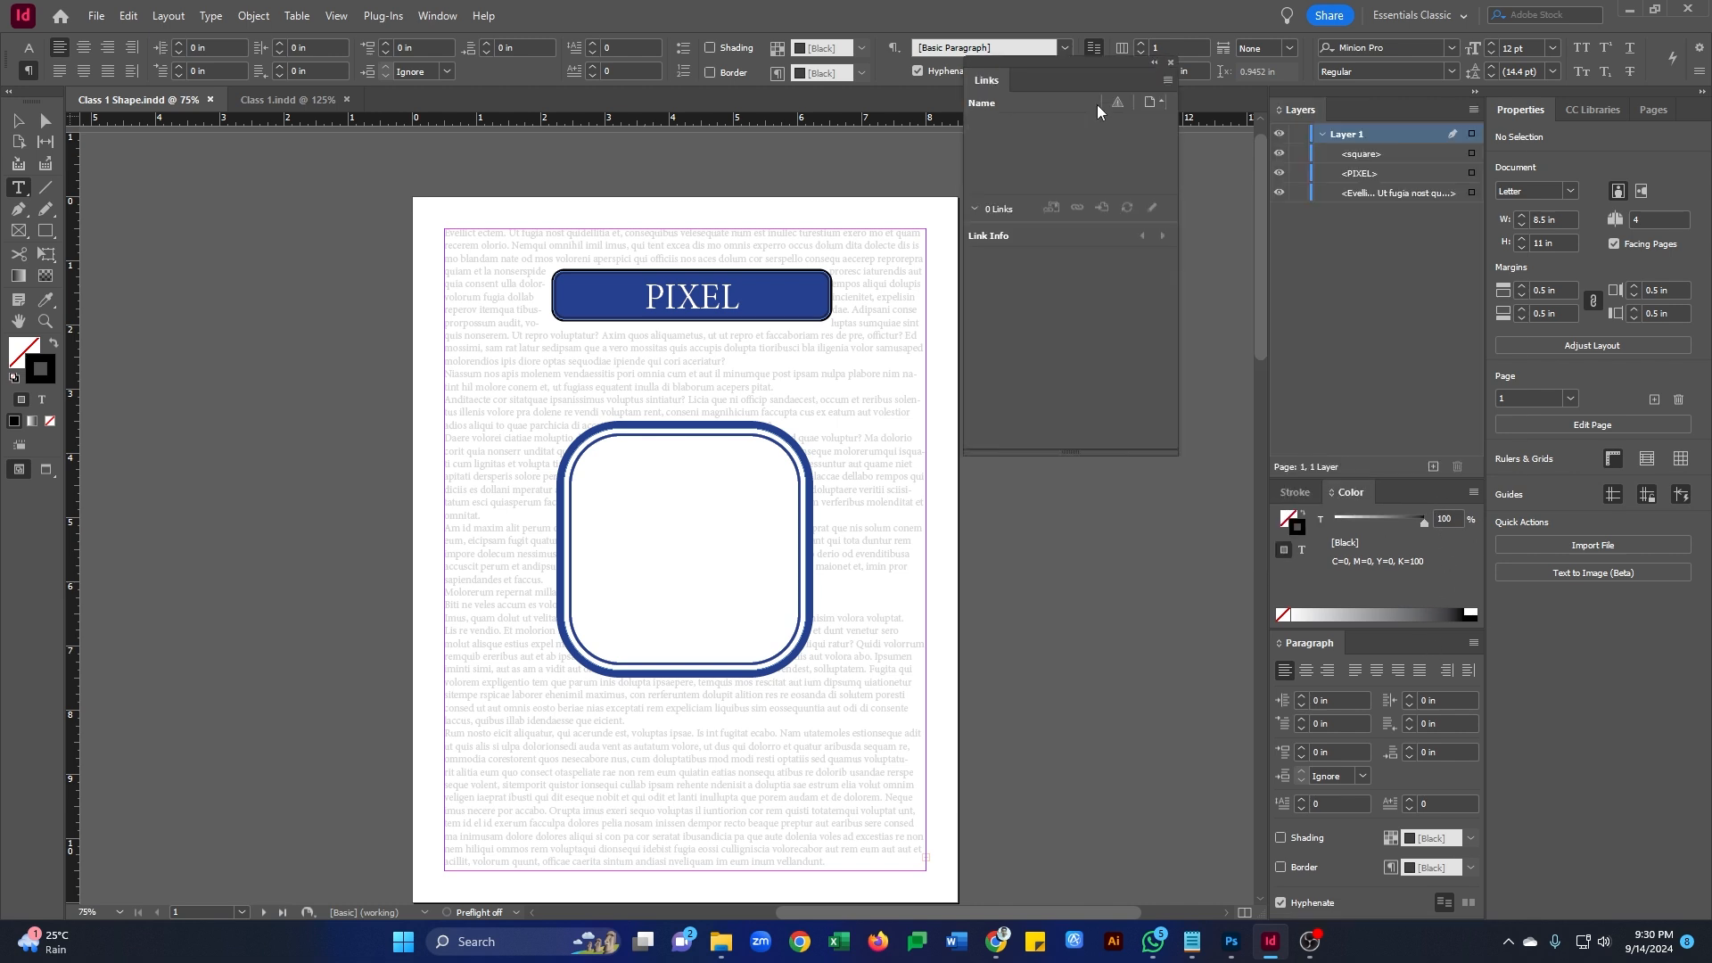
{"action": "left_click", "coordinate": [1171, 62]}
{"action": "left_click", "coordinate": [1476, 91]}
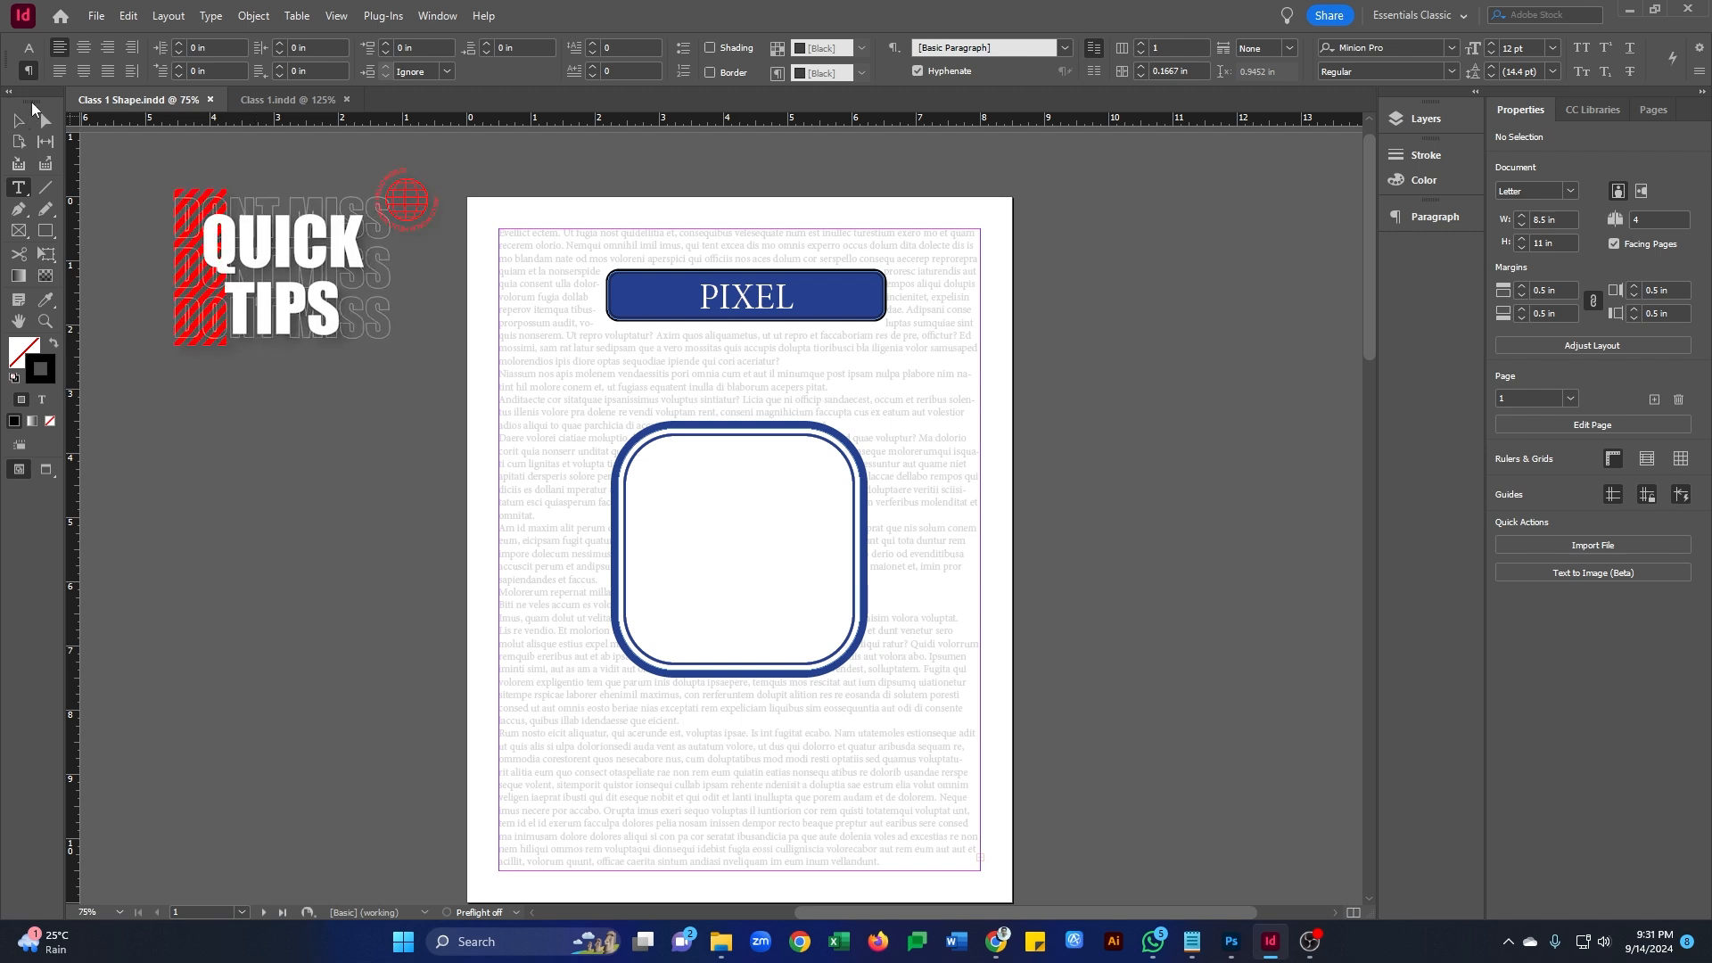
- Undock and close the Tools panel, the Layers panel and the remaining docked panel groups
{"action": "left_click_drag", "start_coordinate": [34, 107], "coordinate": [351, 377]}
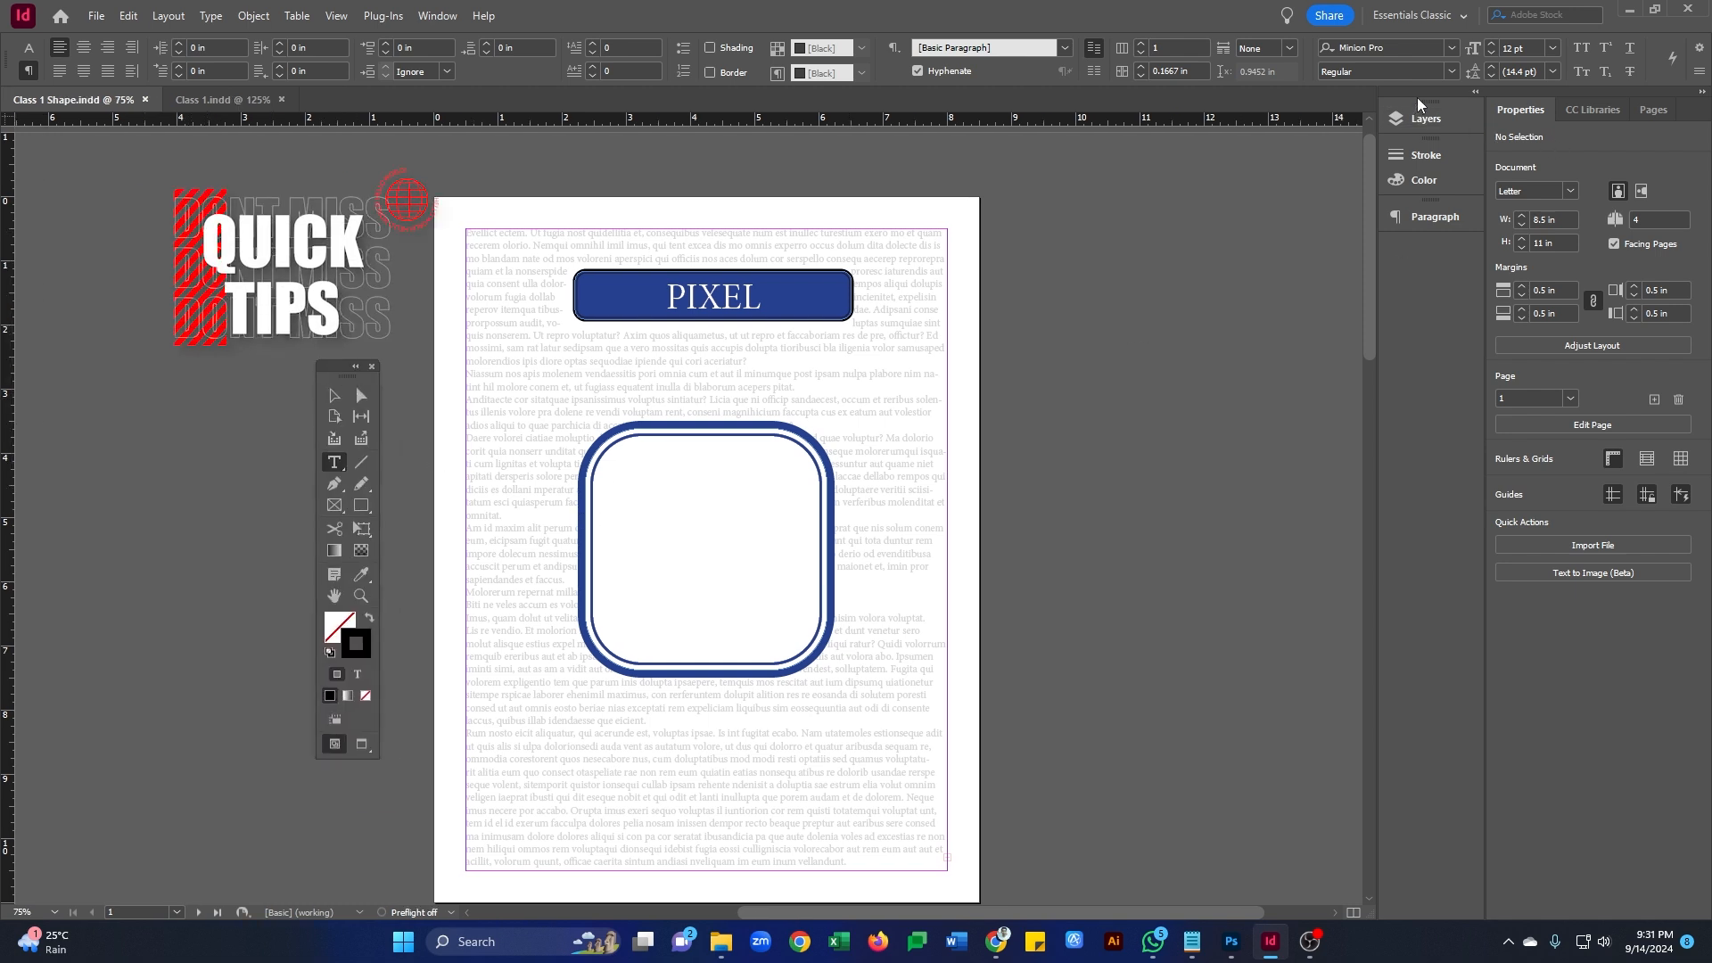
{"action": "left_click_drag", "start_coordinate": [1419, 118], "coordinate": [936, 390]}
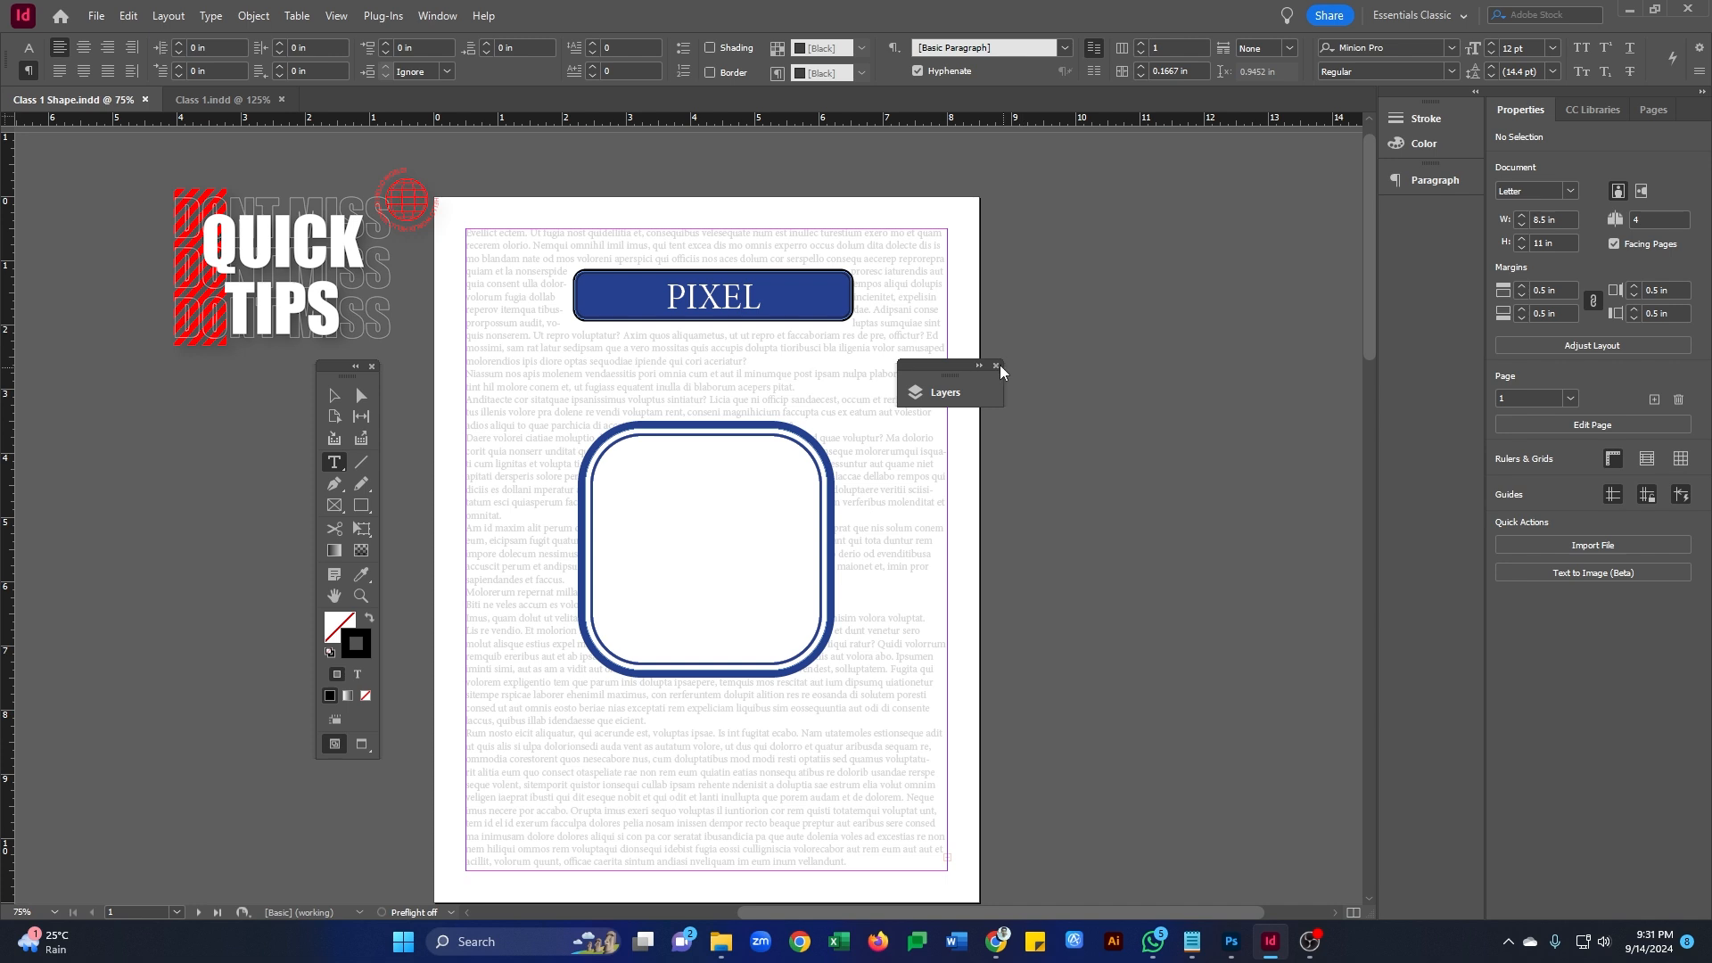
{"action": "left_click", "coordinate": [996, 365]}
{"action": "left_click", "coordinate": [372, 366]}
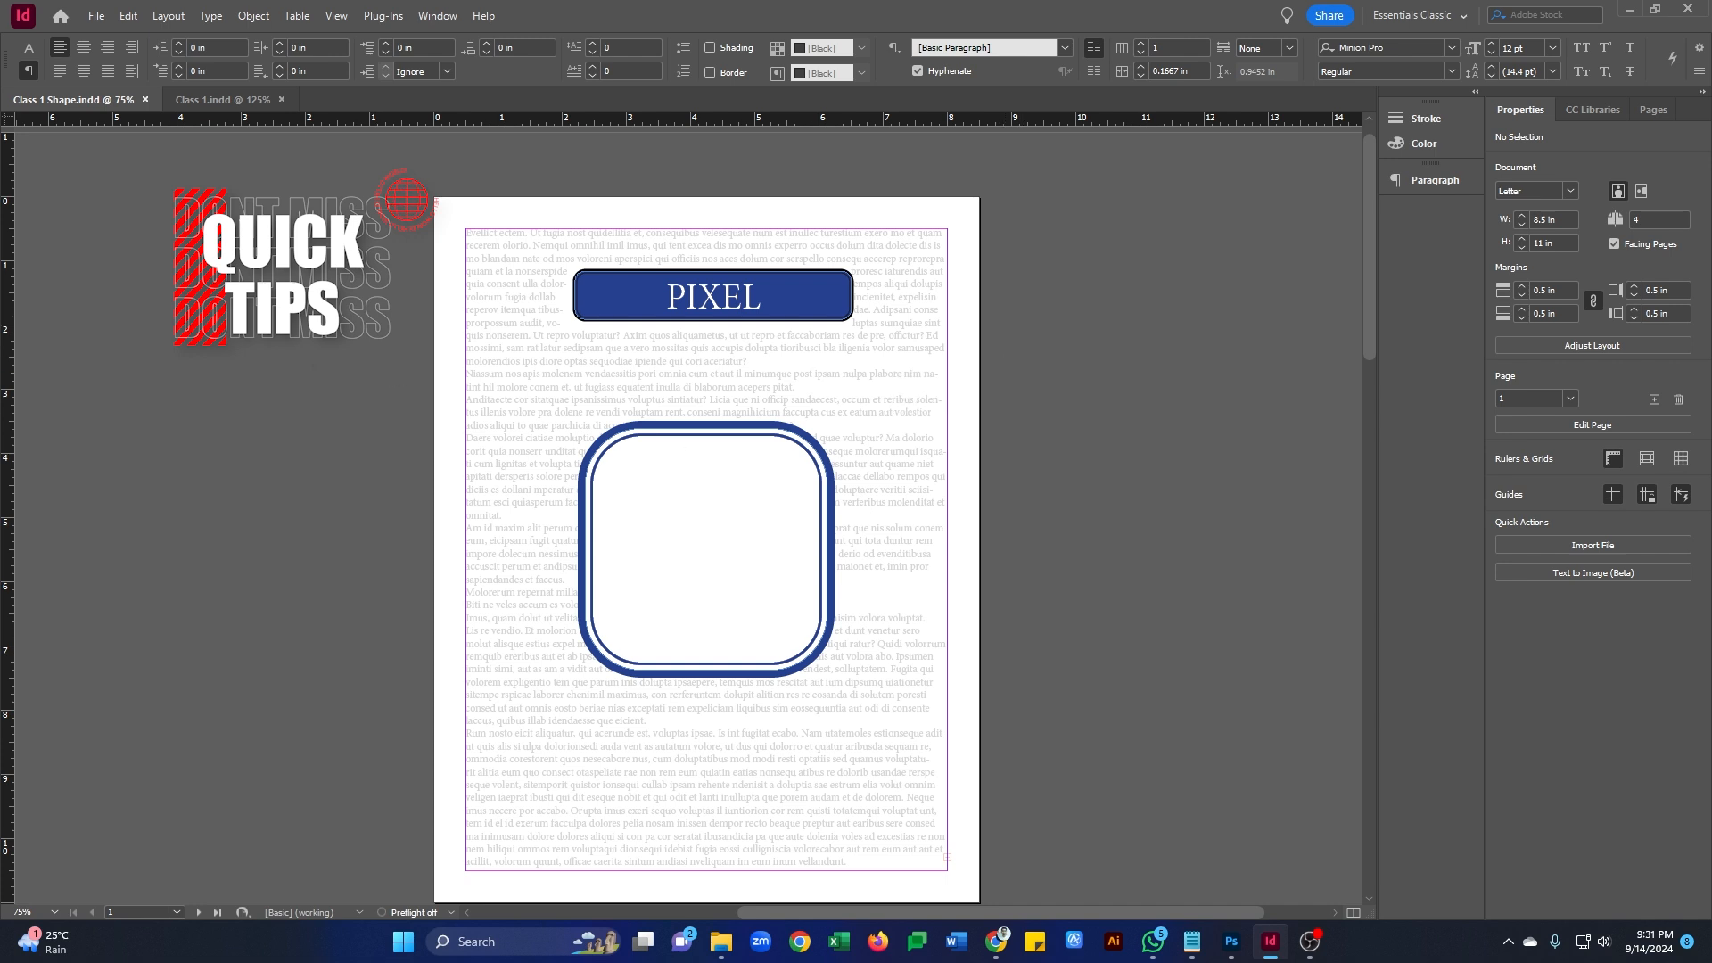
{"action": "left_click_drag", "start_coordinate": [1621, 98], "coordinate": [959, 262]}
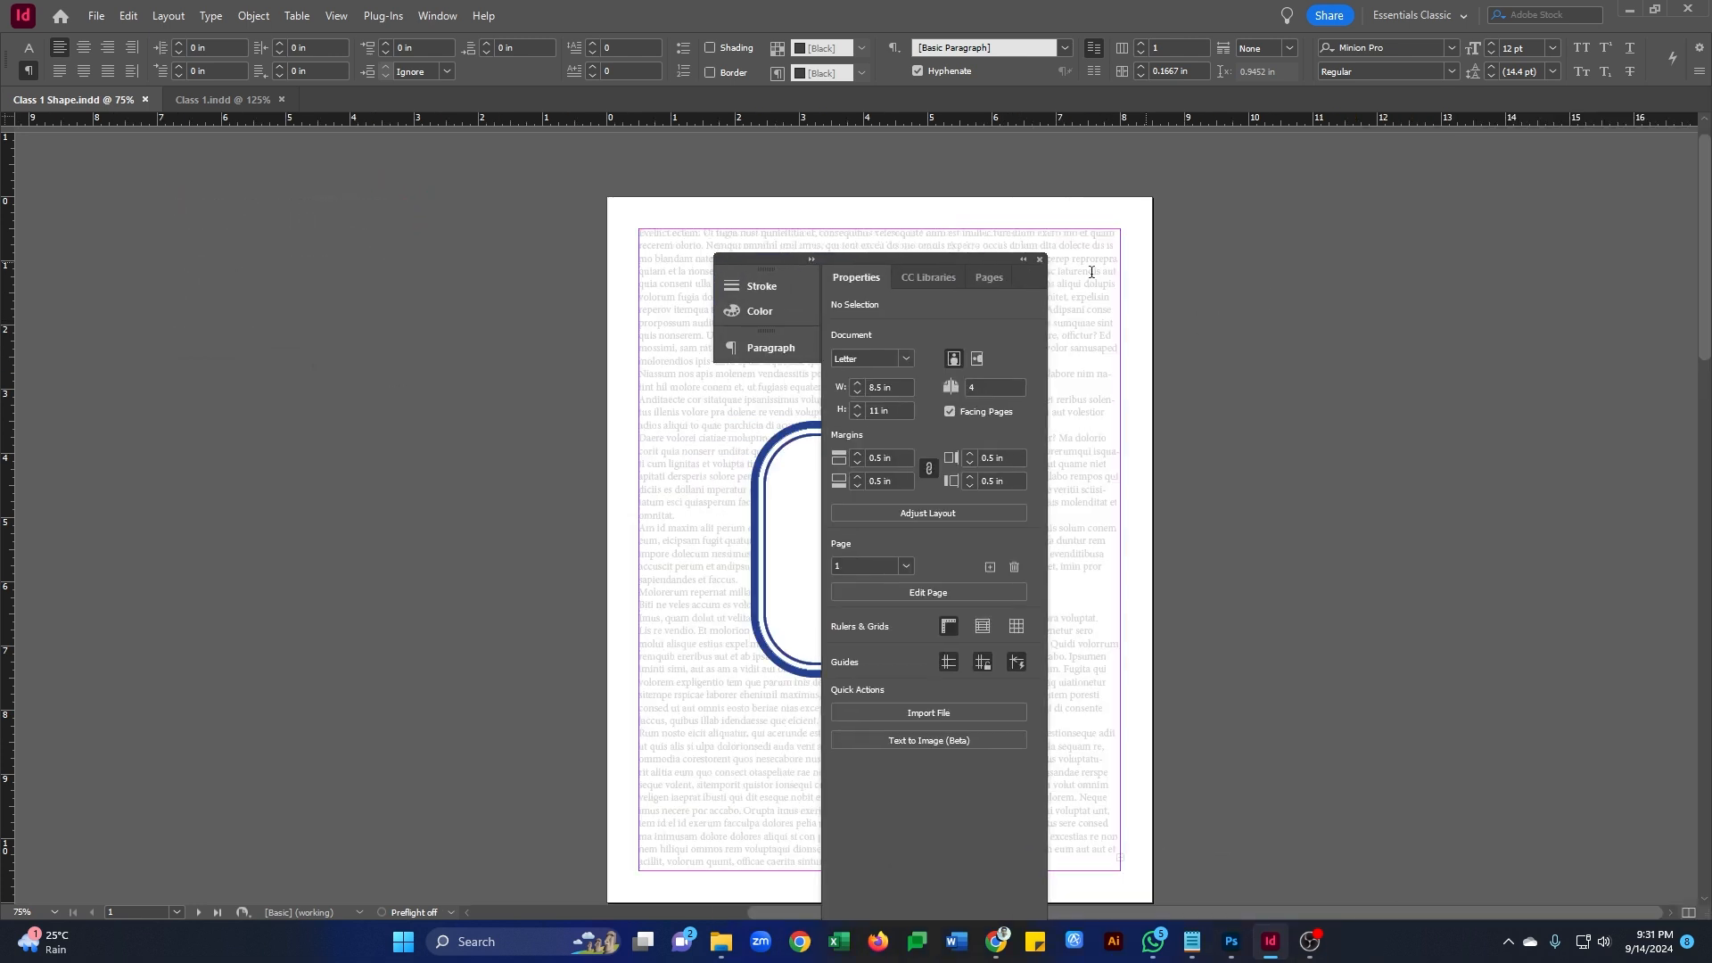
{"action": "left_click", "coordinate": [1040, 259]}
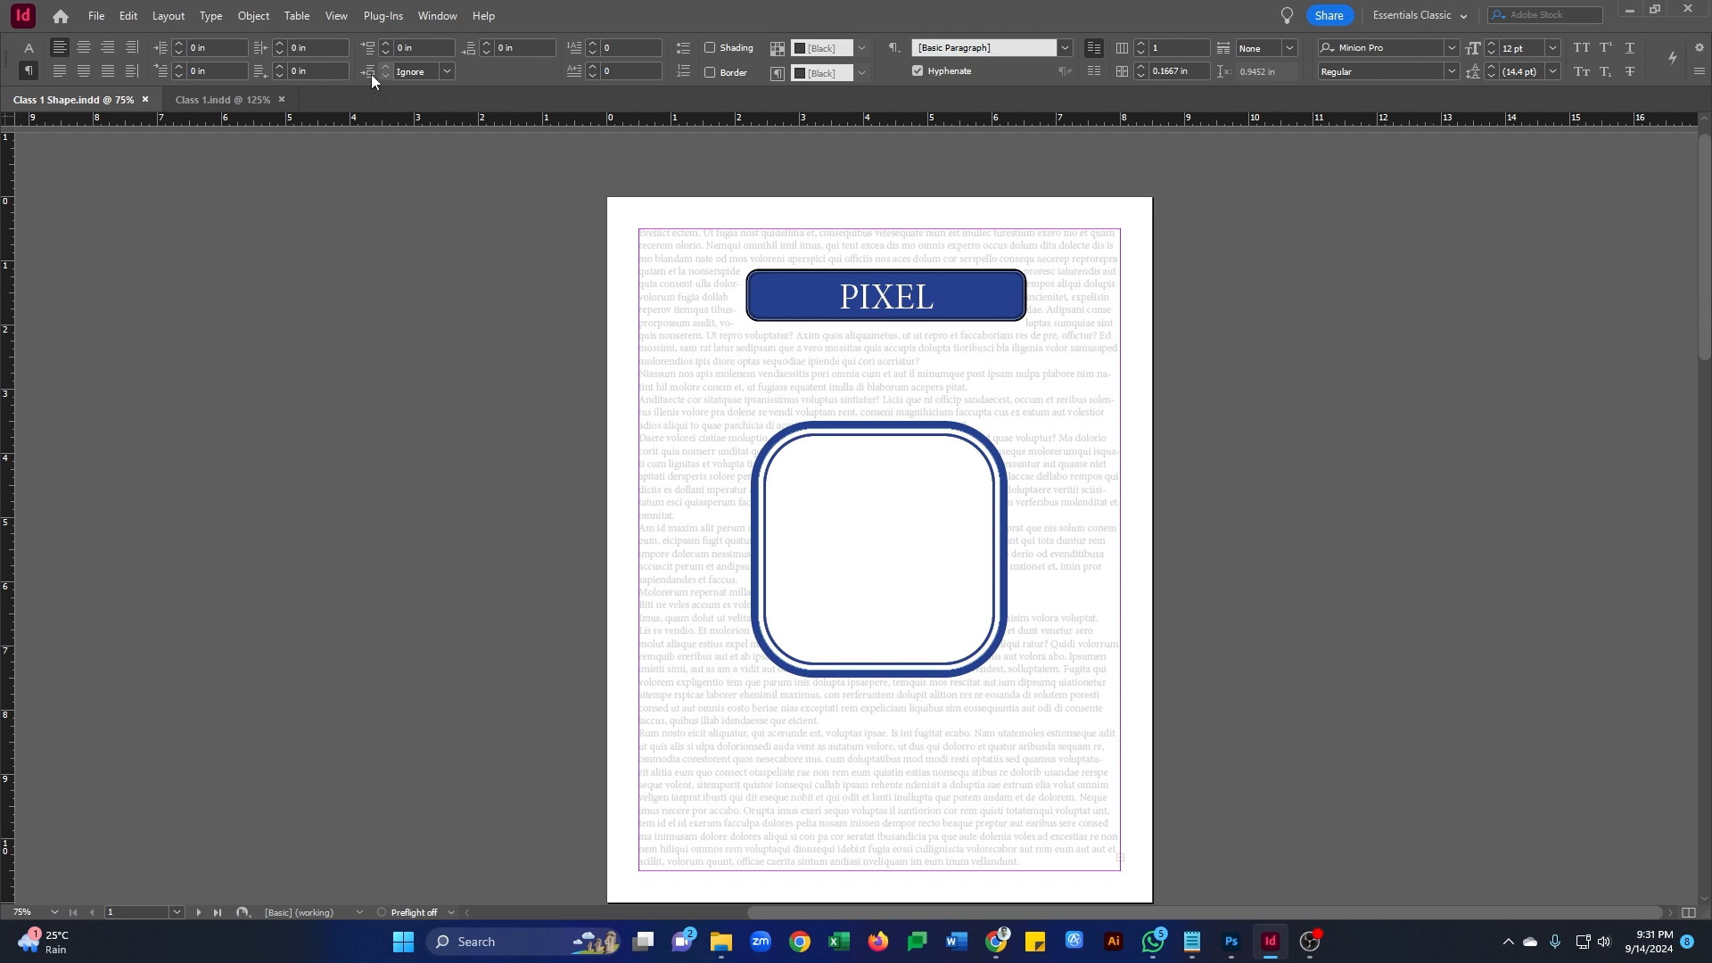
- Reset the Essentials Classic workspace to its default panel layout
{"action": "left_click", "coordinate": [436, 15]}
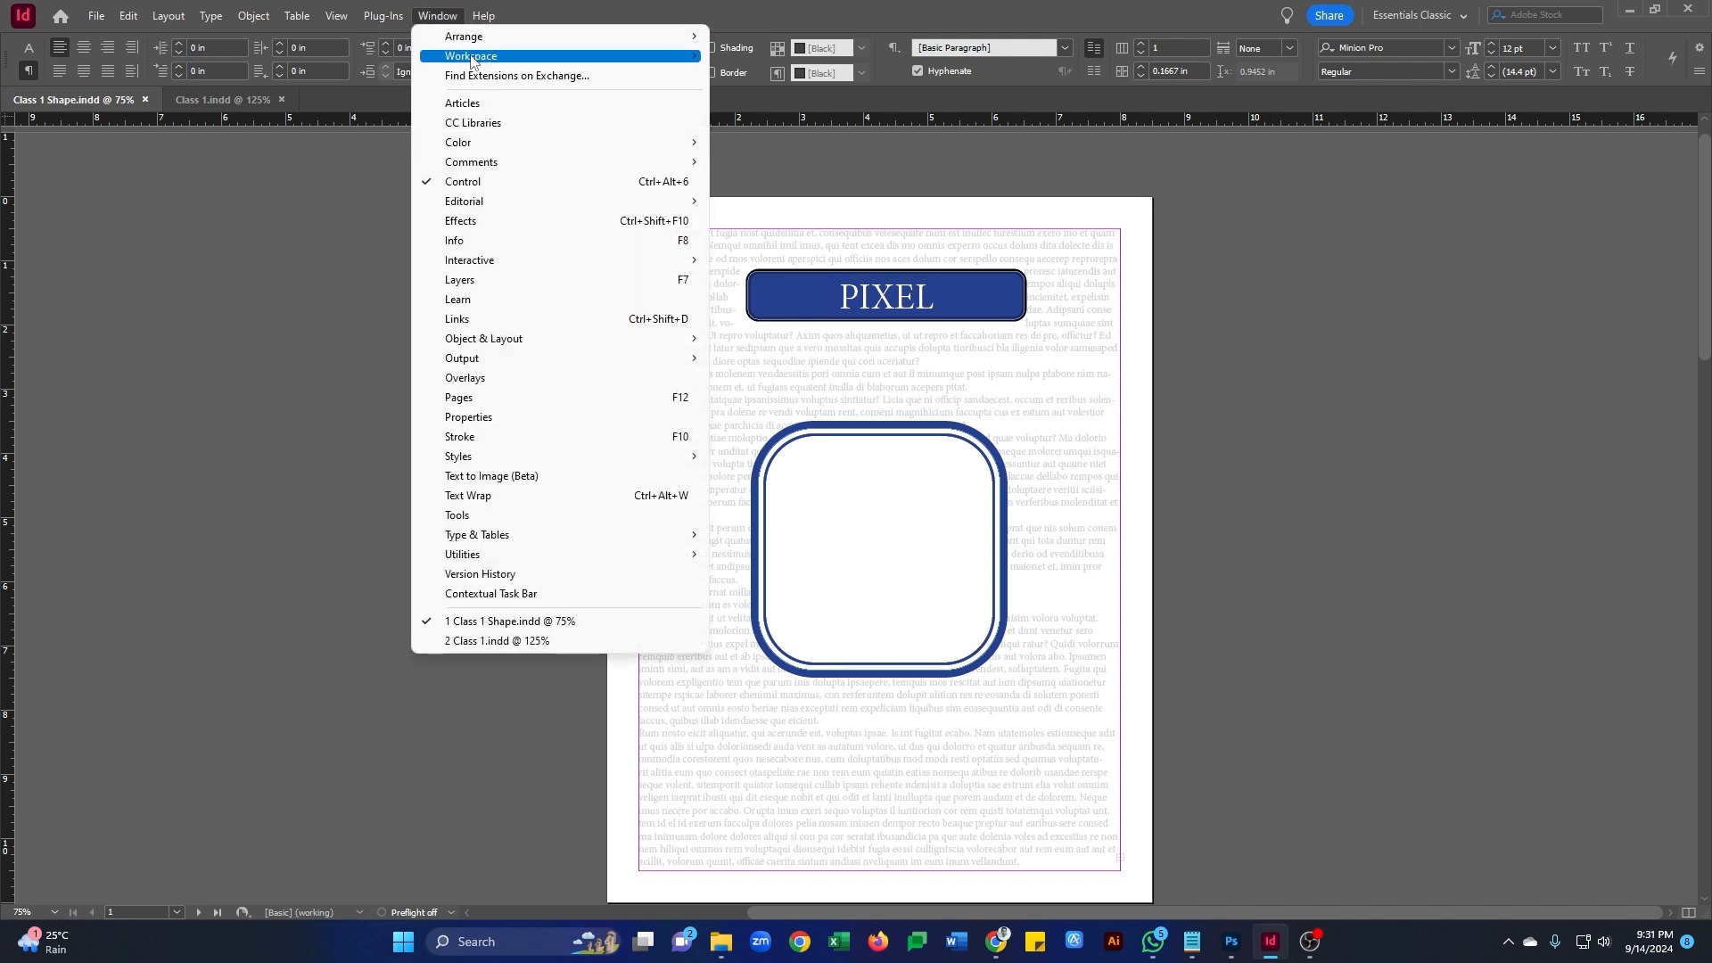
{"action": "mouse_move", "coordinate": [471, 57]}
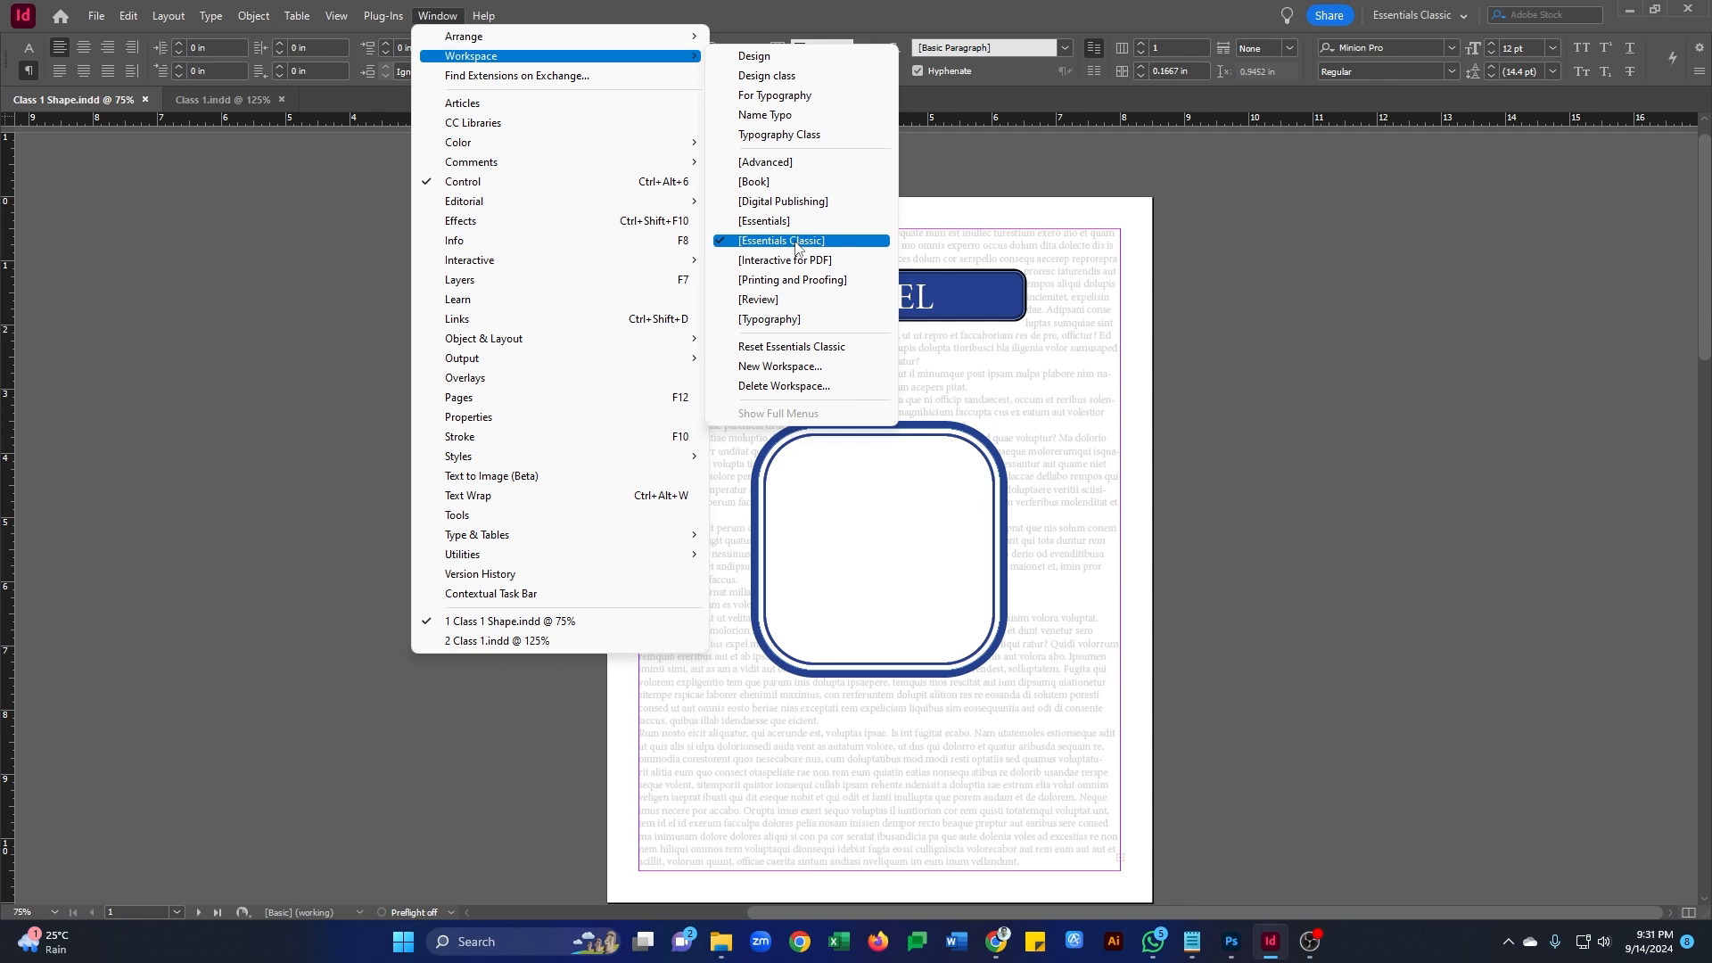
{"action": "left_click", "coordinate": [816, 351]}
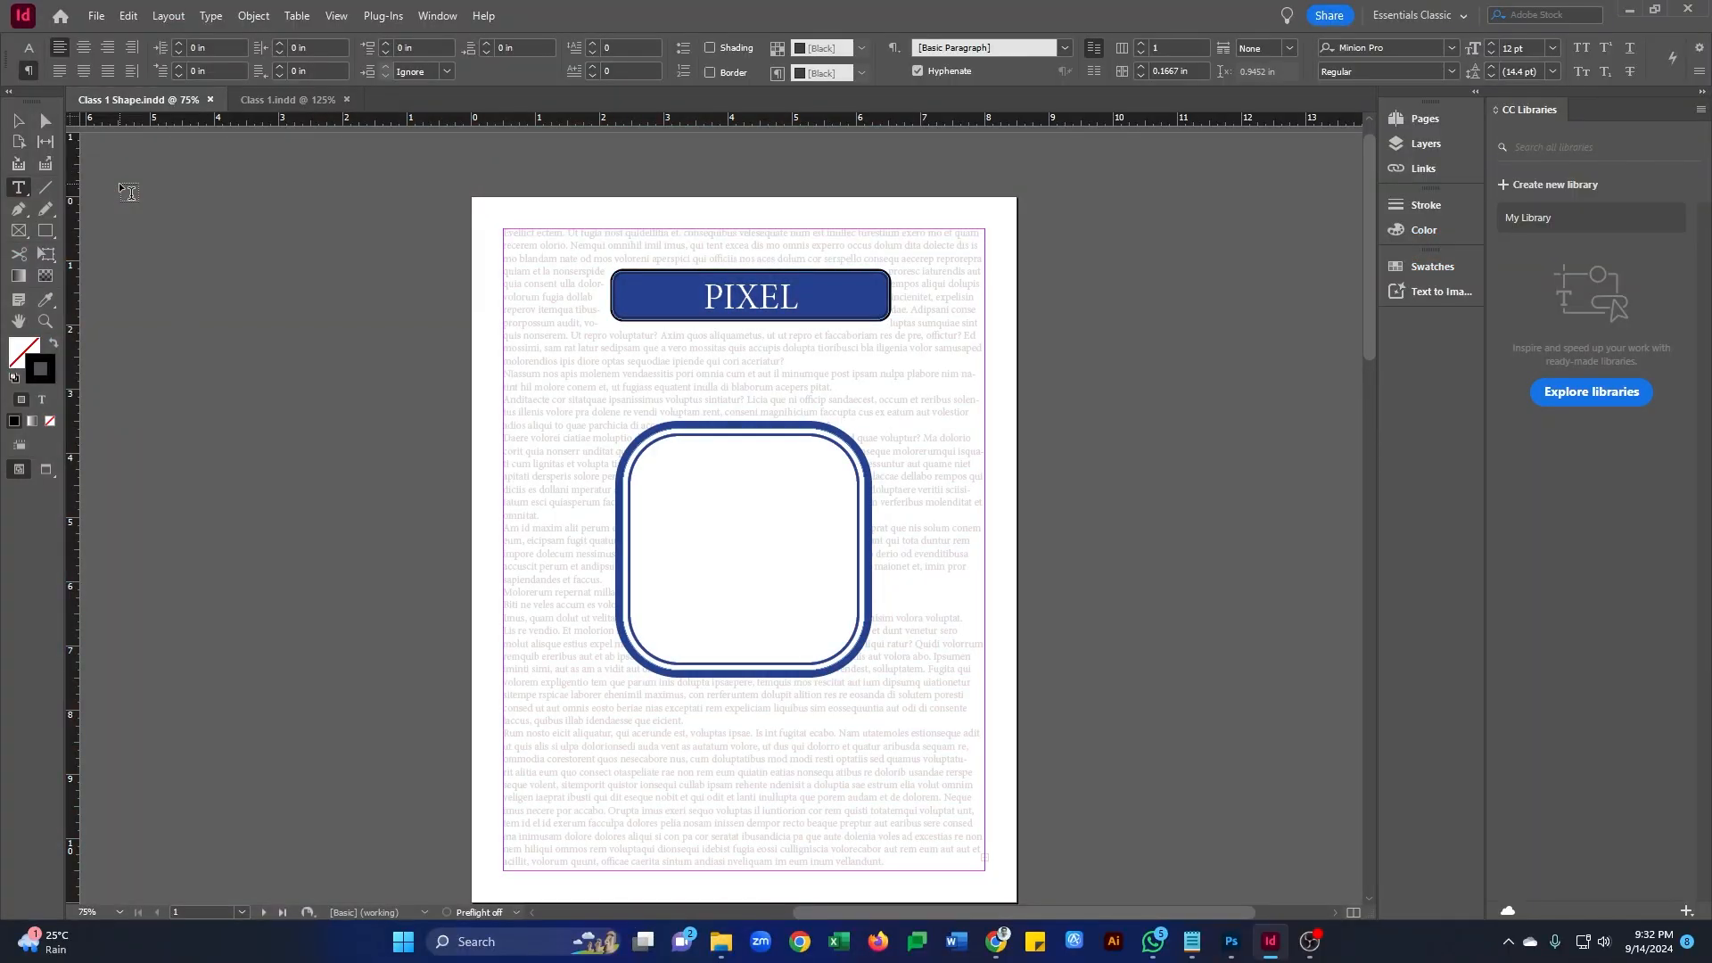
- Start a new document and show the print presets with Letter selected
{"action": "left_click", "coordinate": [94, 17]}
{"action": "mouse_move", "coordinate": [223, 36]}
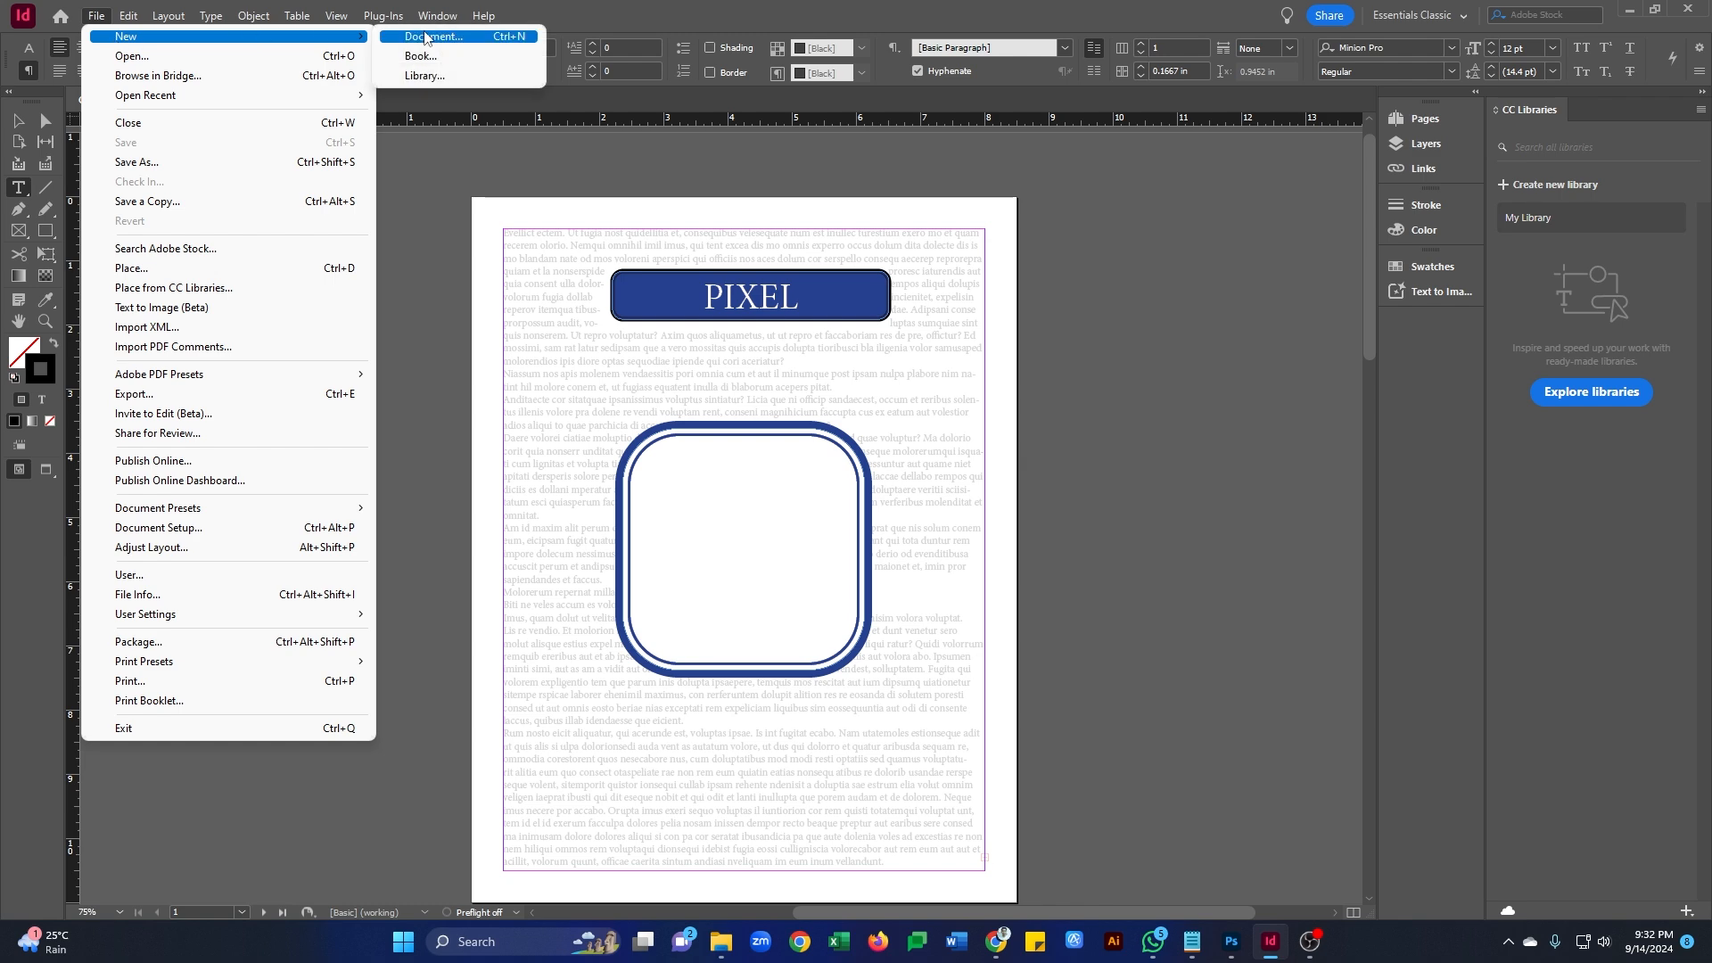
{"action": "left_click", "coordinate": [486, 36]}
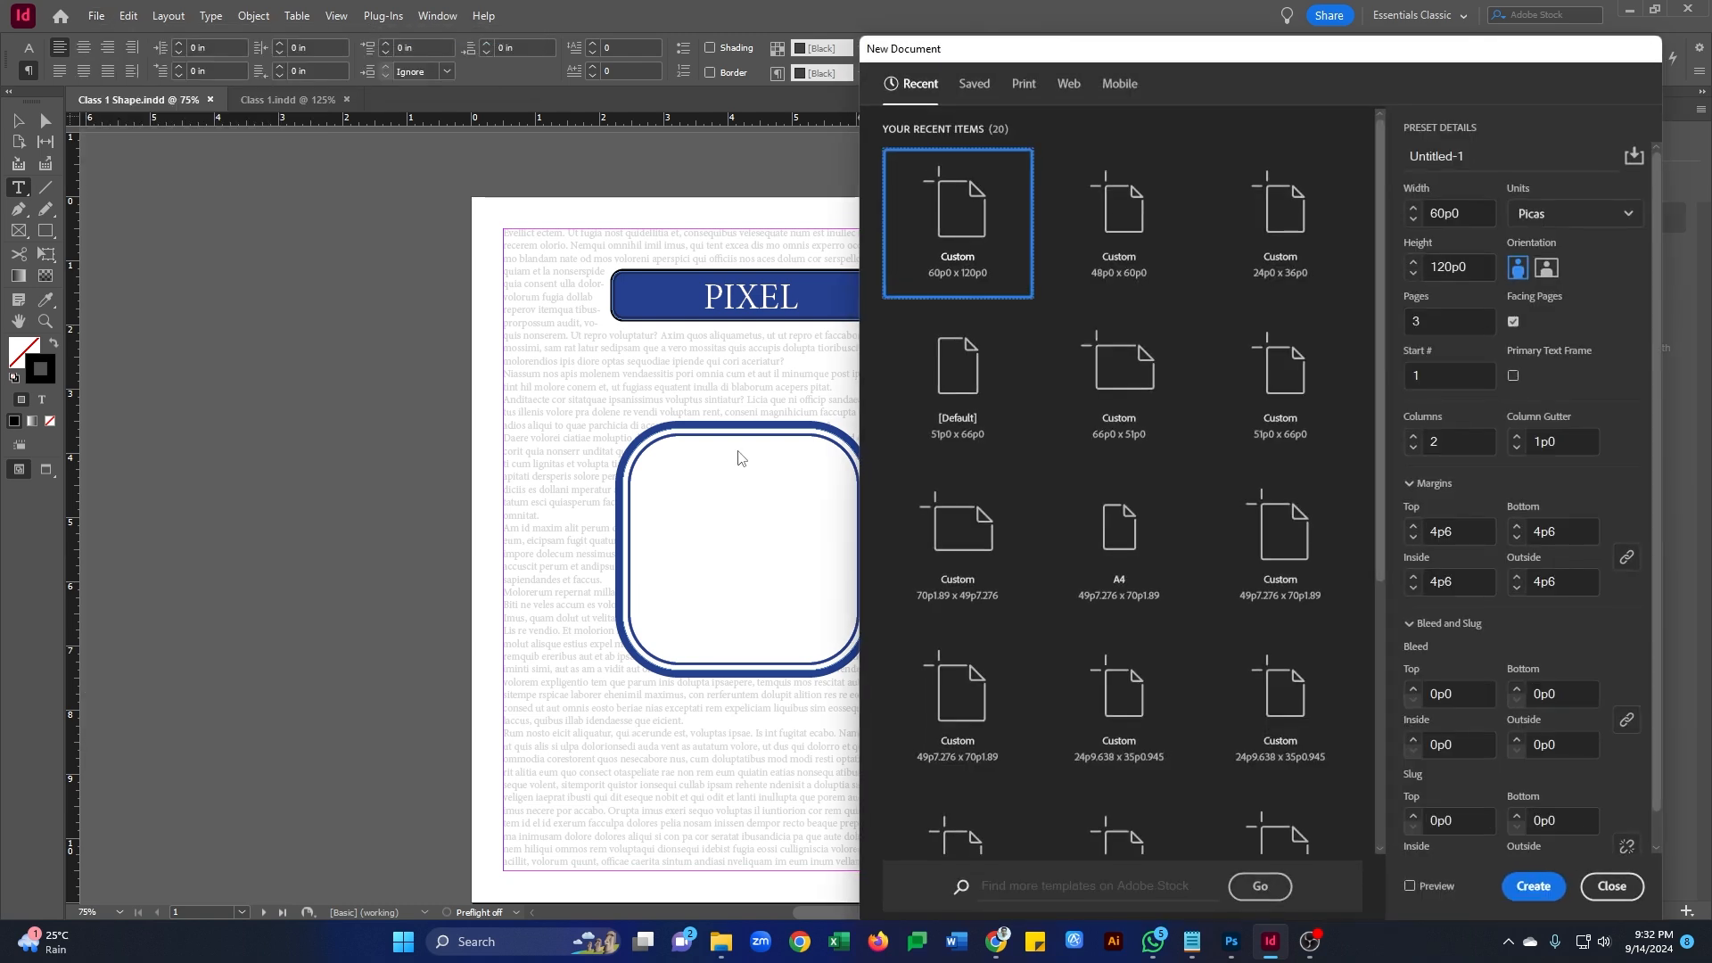
{"action": "left_click_drag", "start_coordinate": [1041, 59], "coordinate": [997, 60]}
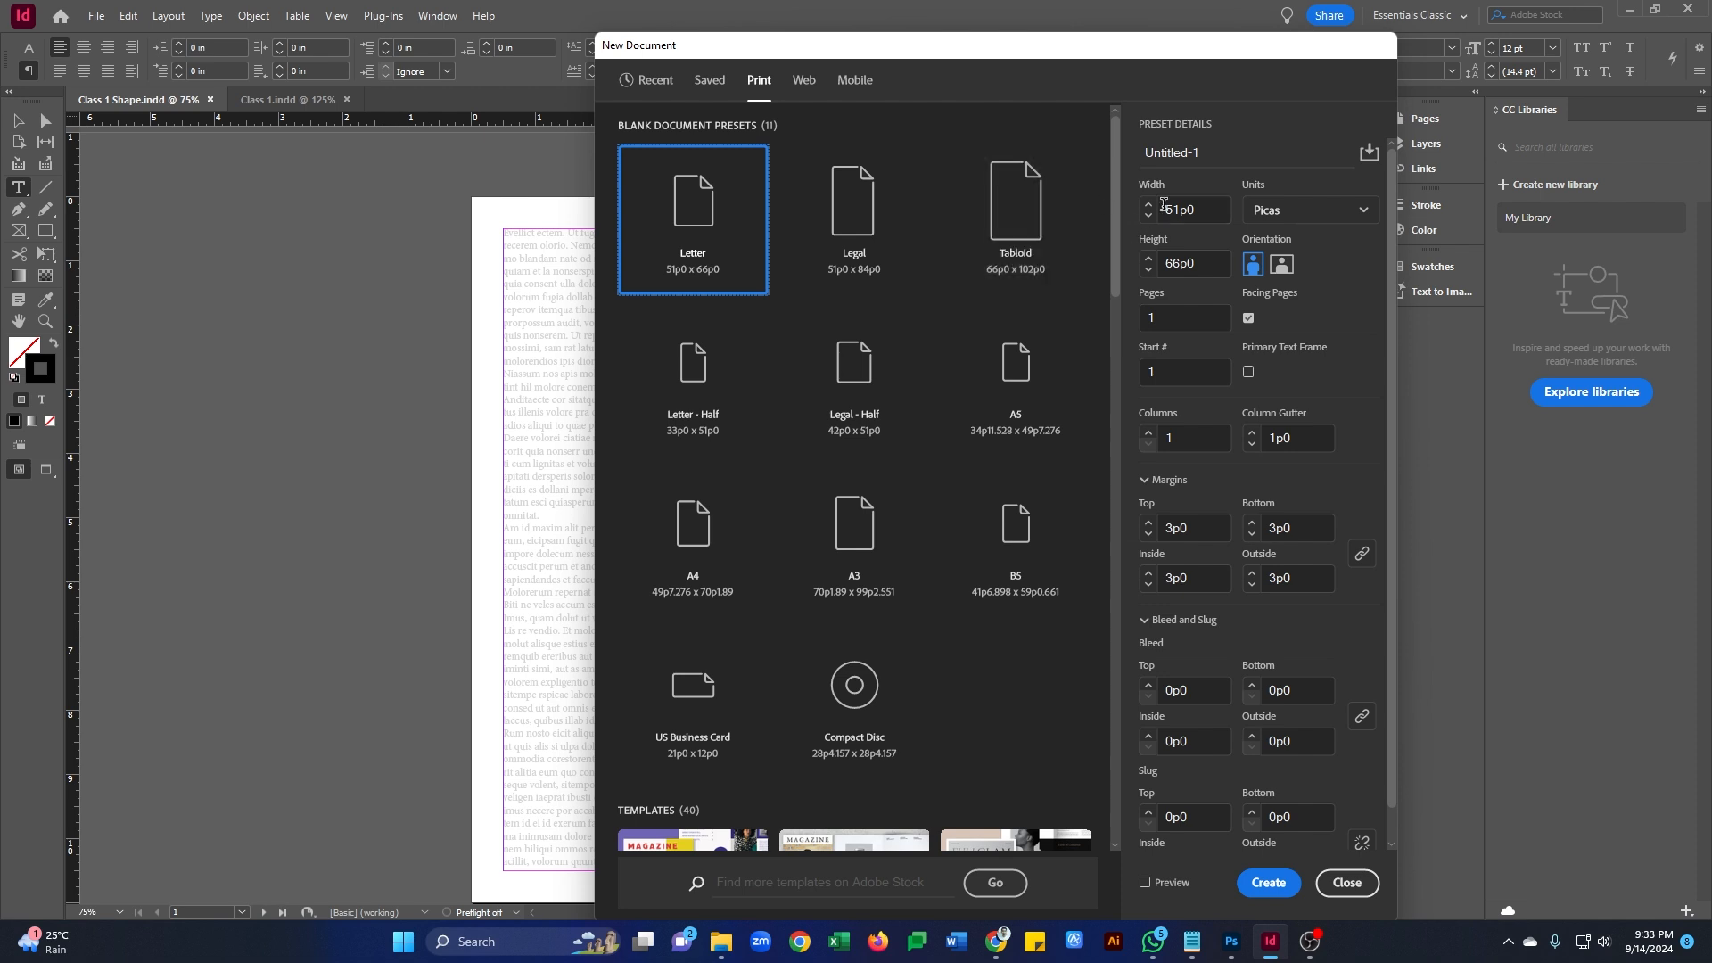
- Try inches and centimeters as the document units, then choose pixels and set the width to 1080 px
{"action": "left_click", "coordinate": [1289, 209]}
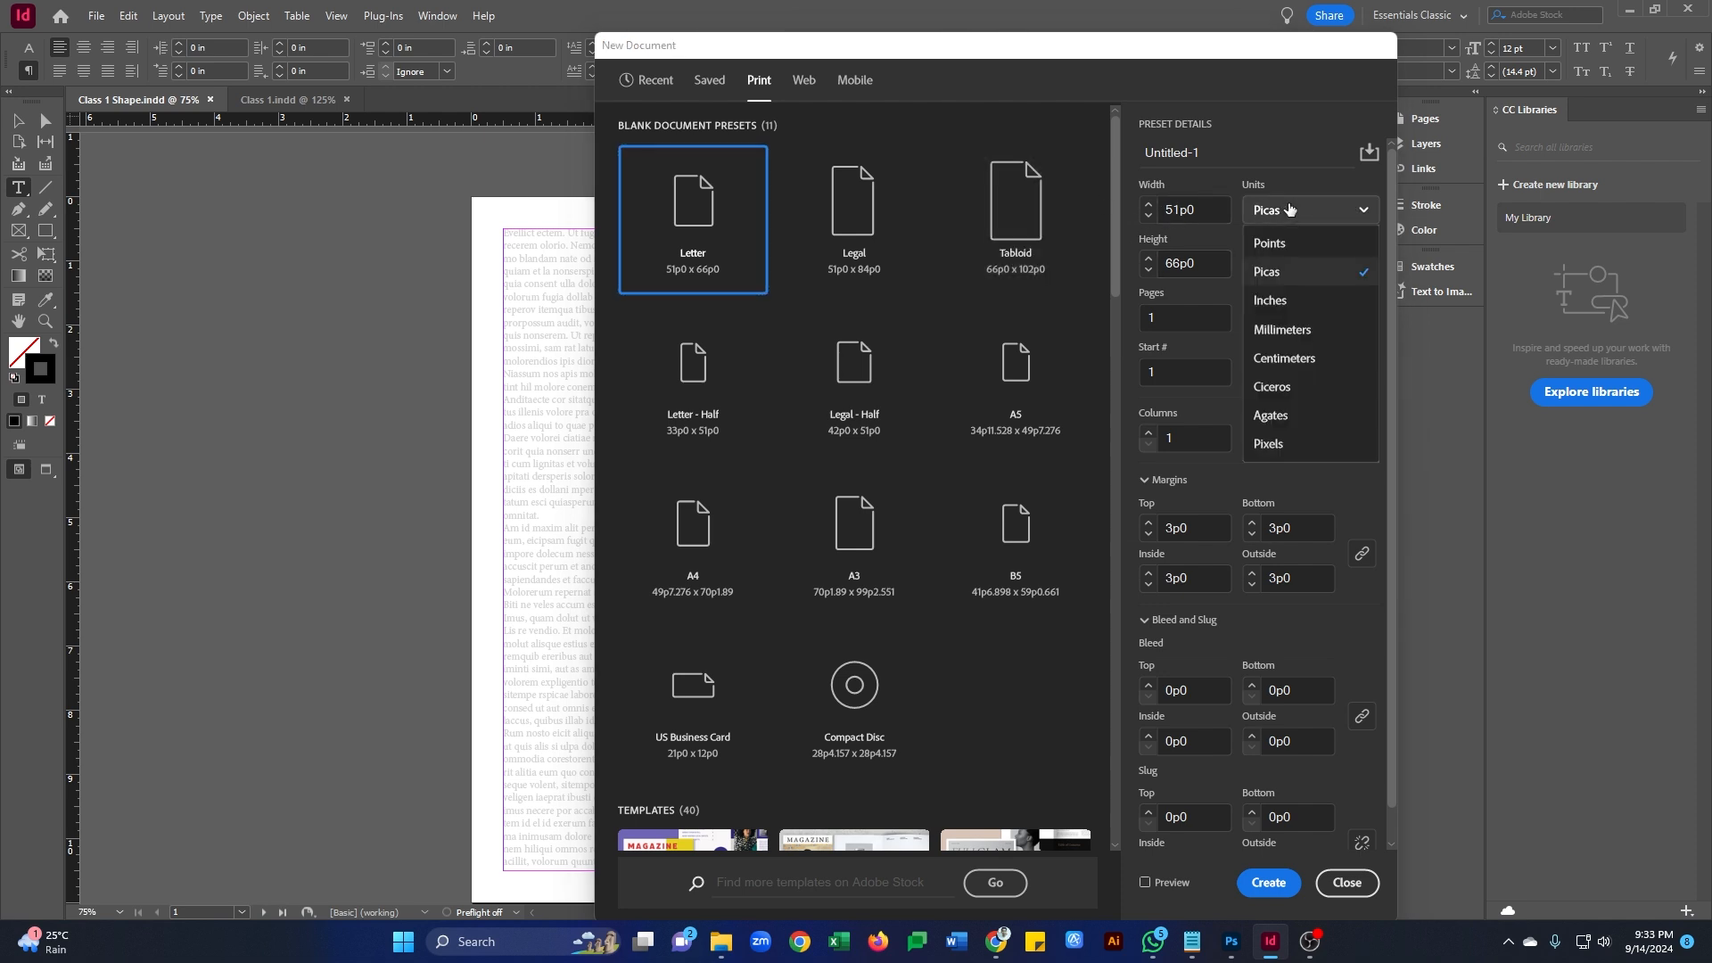
{"action": "left_click", "coordinate": [1308, 303]}
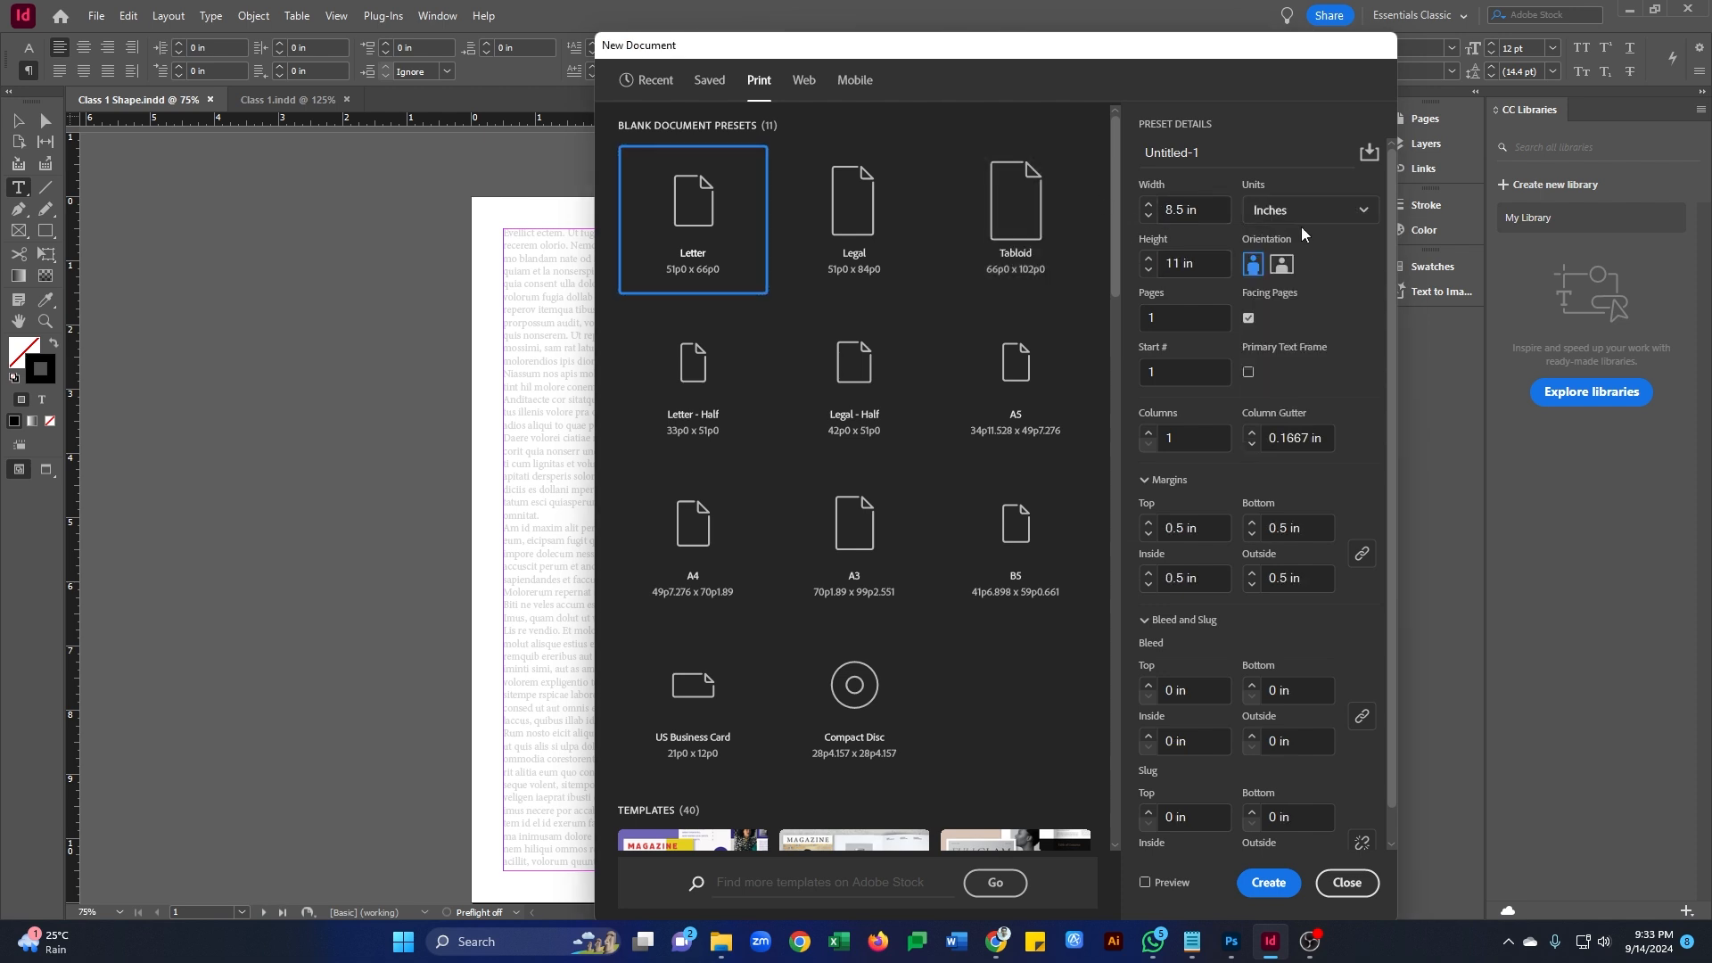
{"action": "left_click", "coordinate": [1306, 221]}
{"action": "left_click", "coordinate": [1300, 359]}
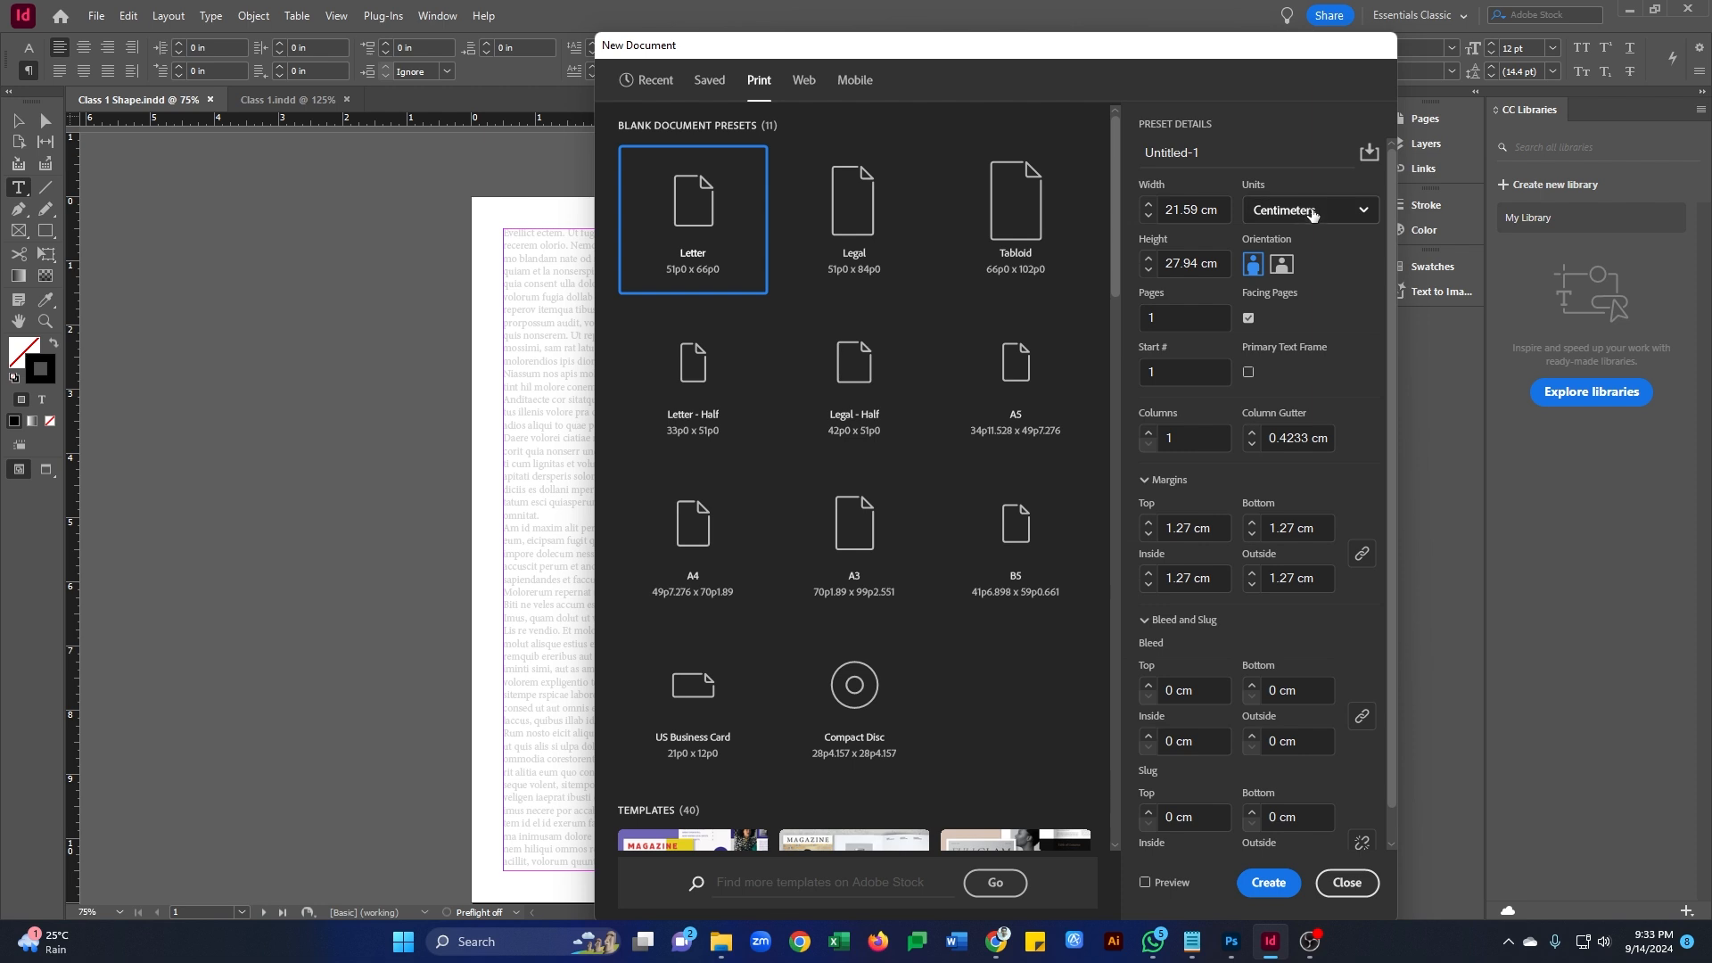
{"action": "left_click", "coordinate": [1313, 214]}
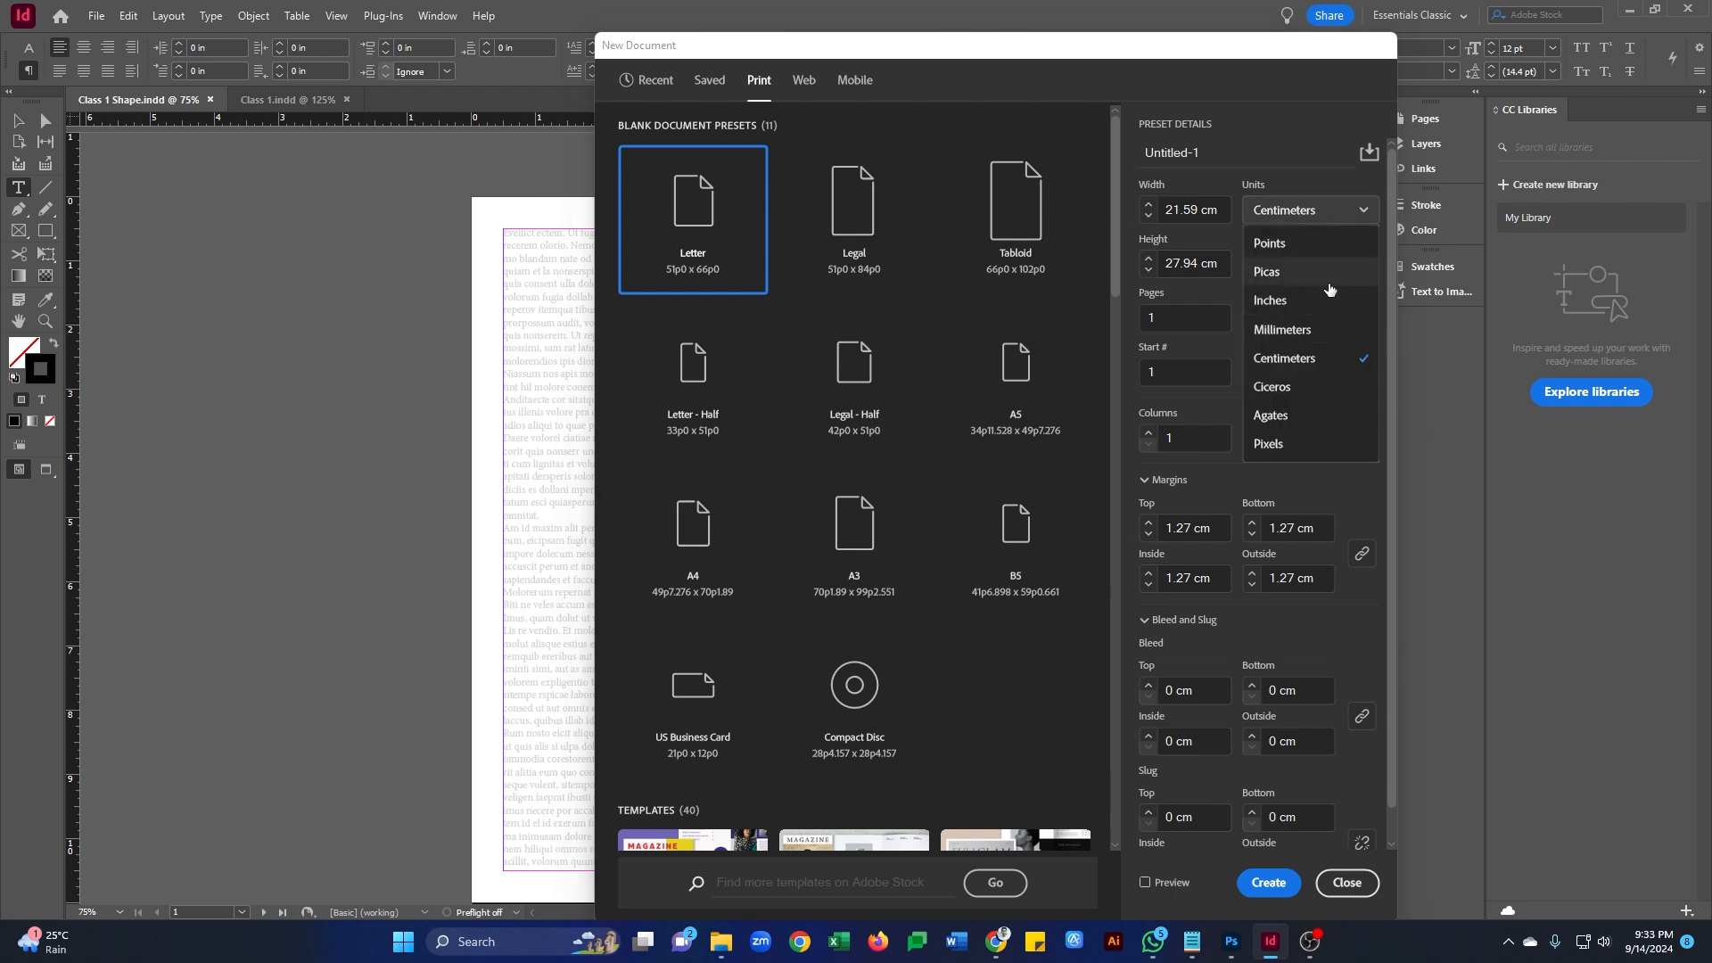
{"action": "left_click", "coordinate": [1282, 443]}
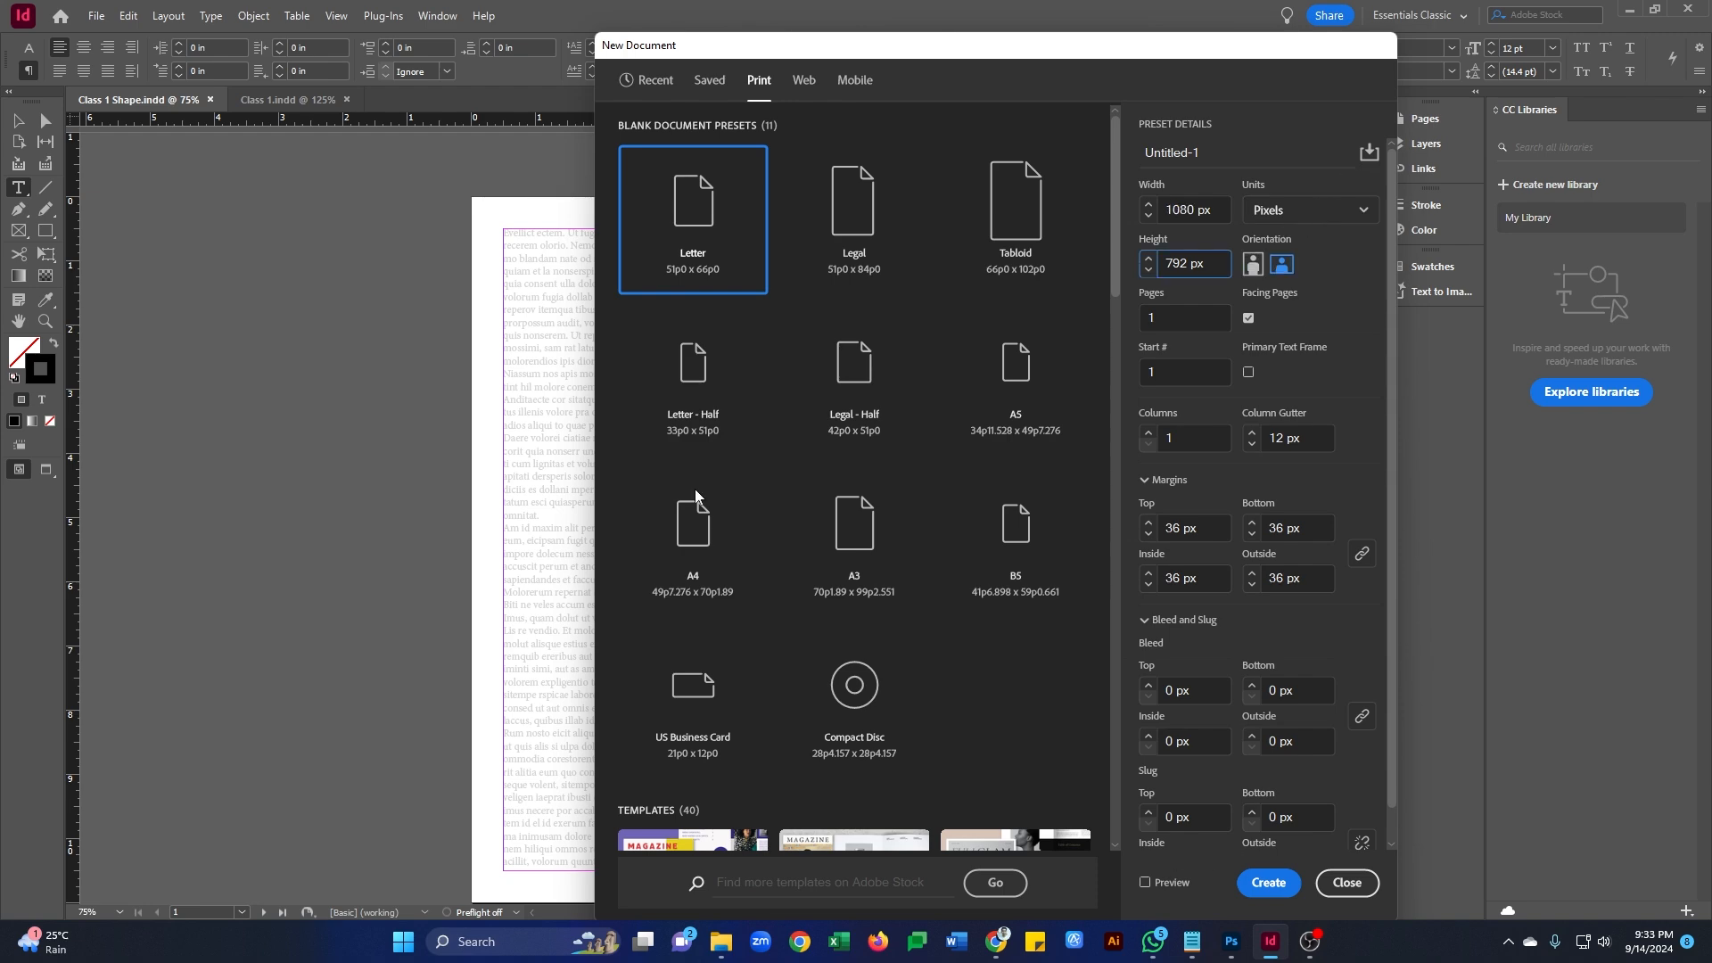
- Turn on the new document's preview and switch its orientation to portrait
{"action": "left_click_drag", "start_coordinate": [751, 53], "coordinate": [964, 38]}
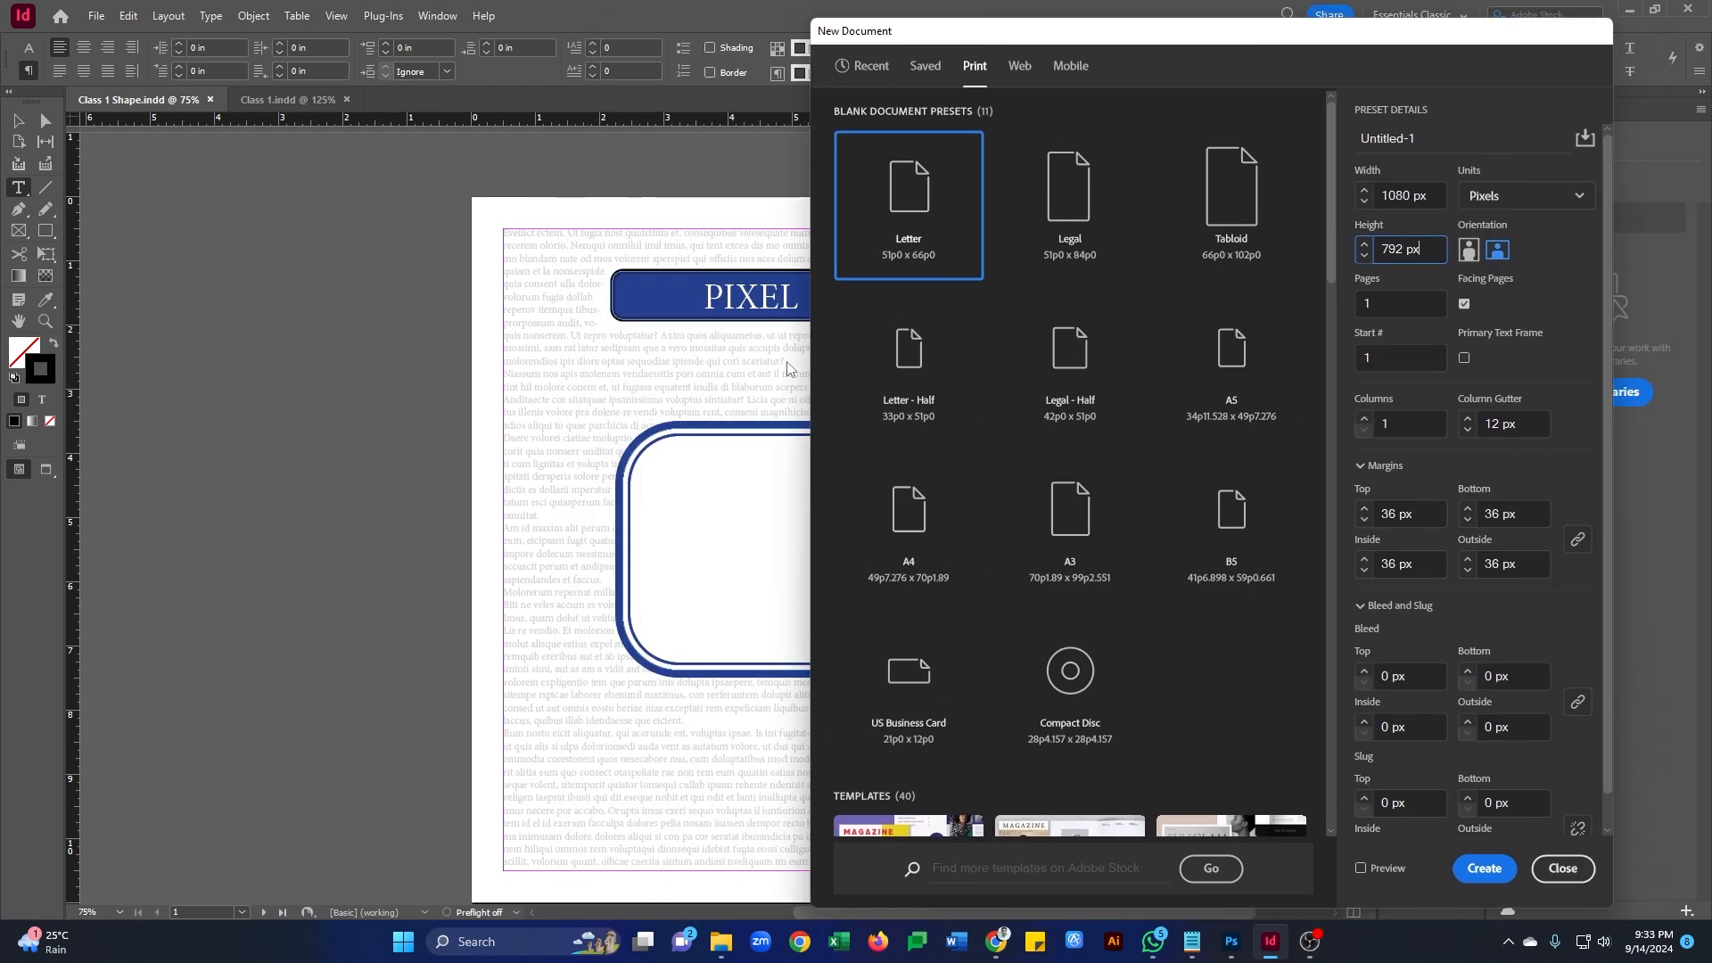
{"action": "left_click", "coordinate": [1361, 869]}
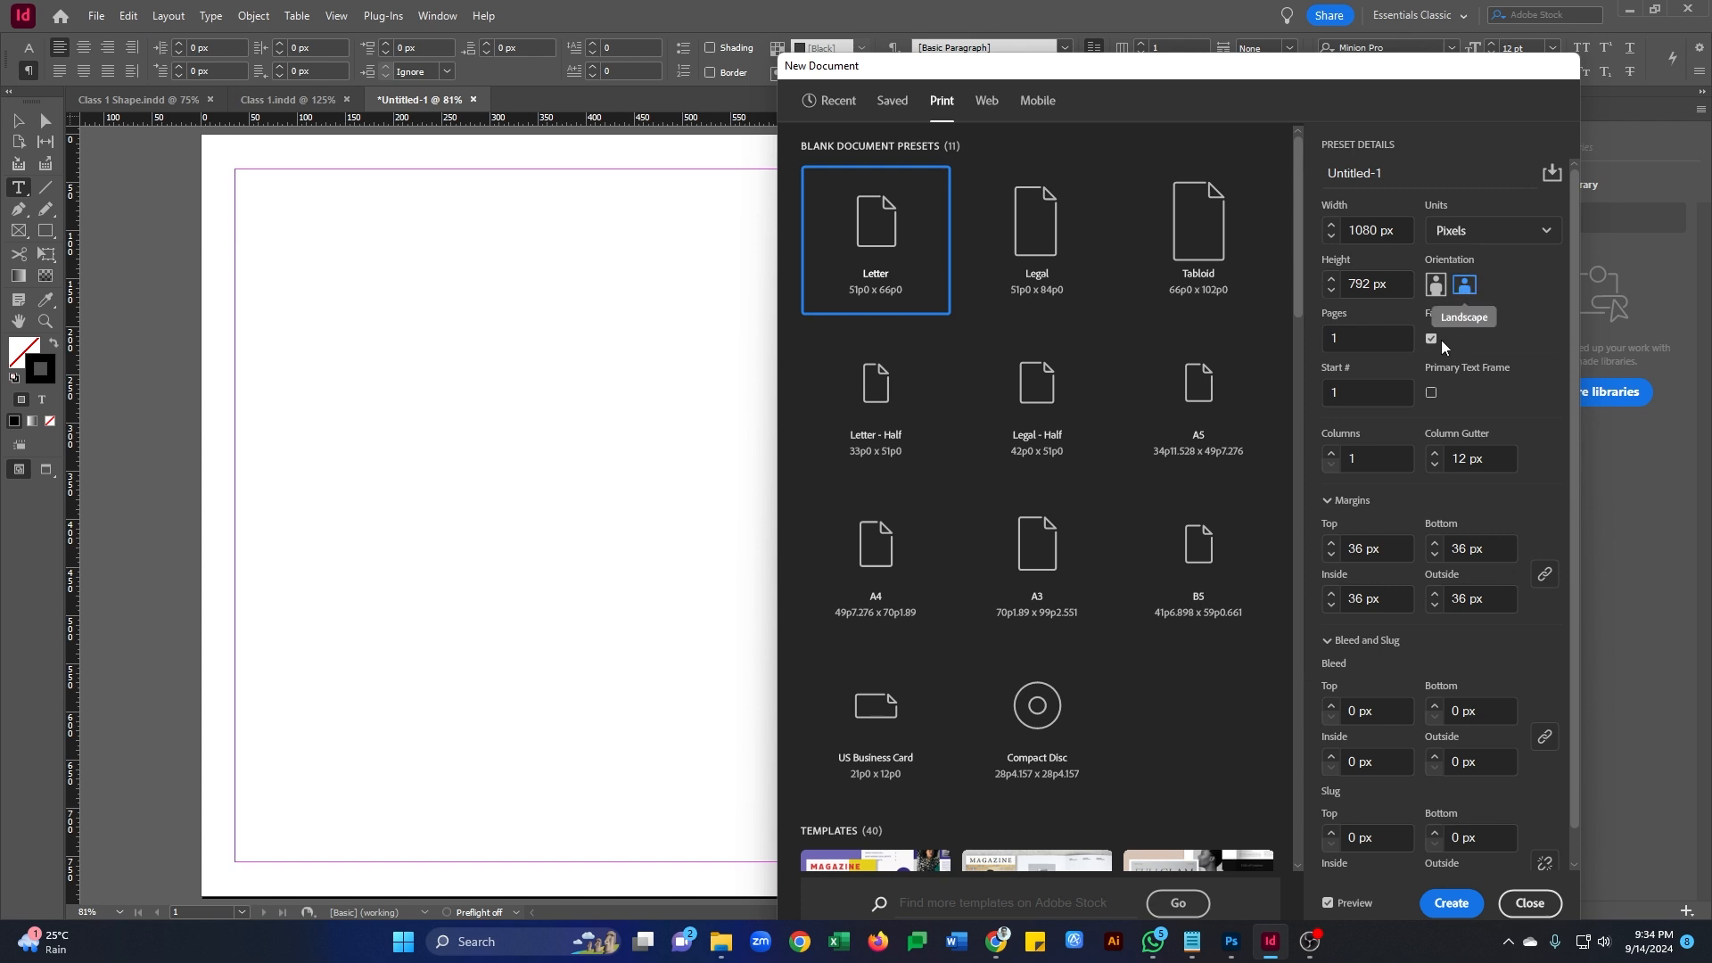
{"action": "left_click", "coordinate": [1436, 284]}
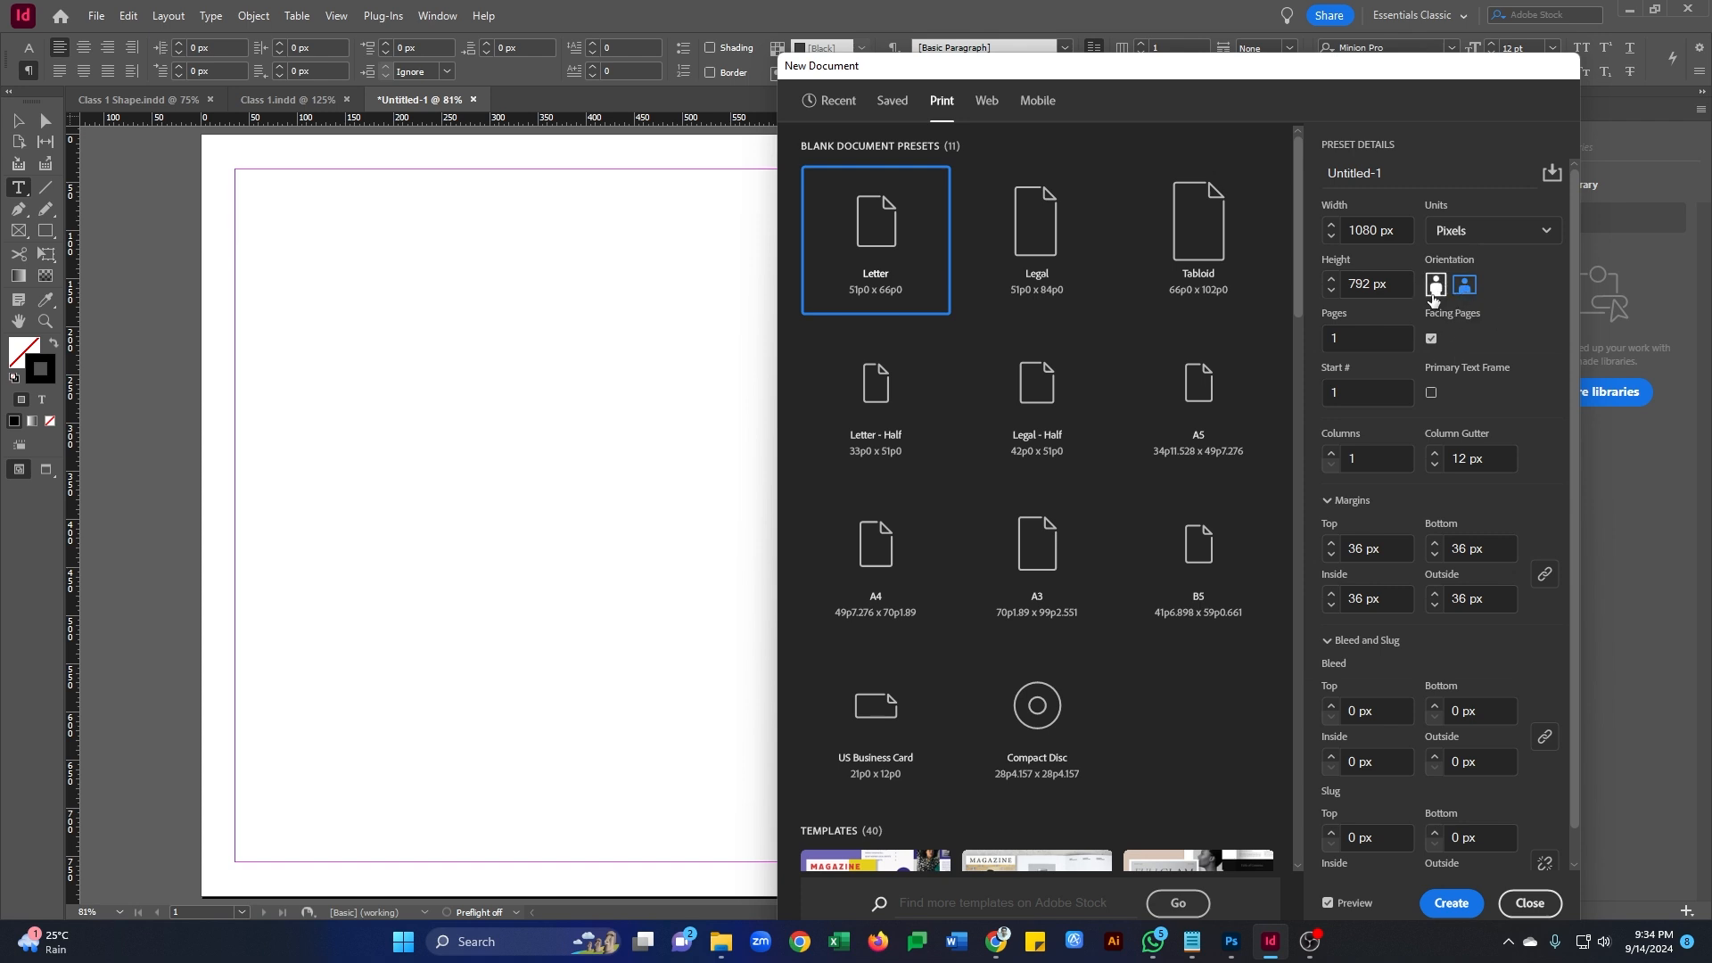
{"action": "mouse_move", "coordinate": [982, 72]}
{"action": "left_mouse_down"}
{"action": "mouse_move", "coordinate": [1260, 61]}
{"action": "mouse_move", "coordinate": [1080, 80]}
{"action": "mouse_move", "coordinate": [967, 62]}
{"action": "left_mouse_up"}
- Keep the page count at 1 and toggle Facing Pages off and back on for the new document
{"action": "left_click_drag", "start_coordinate": [1338, 324], "coordinate": [1265, 324]}
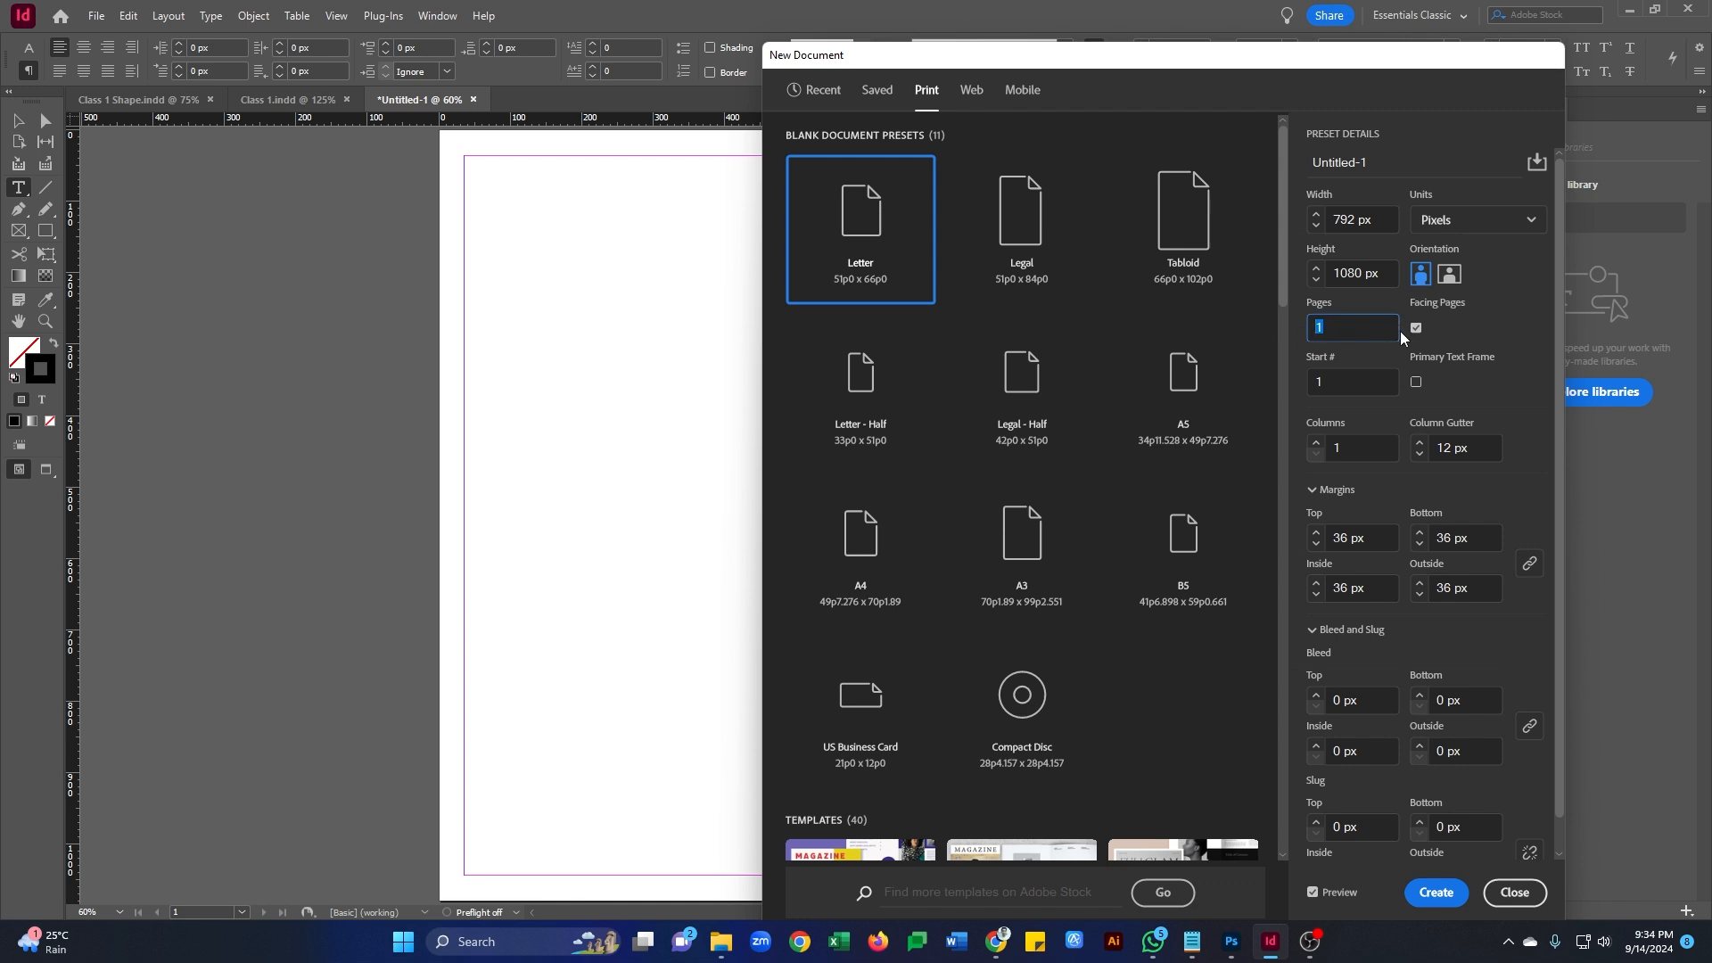
{"action": "left_click", "coordinate": [1346, 327]}
{"action": "left_click_drag", "start_coordinate": [1379, 65], "coordinate": [962, 104]}
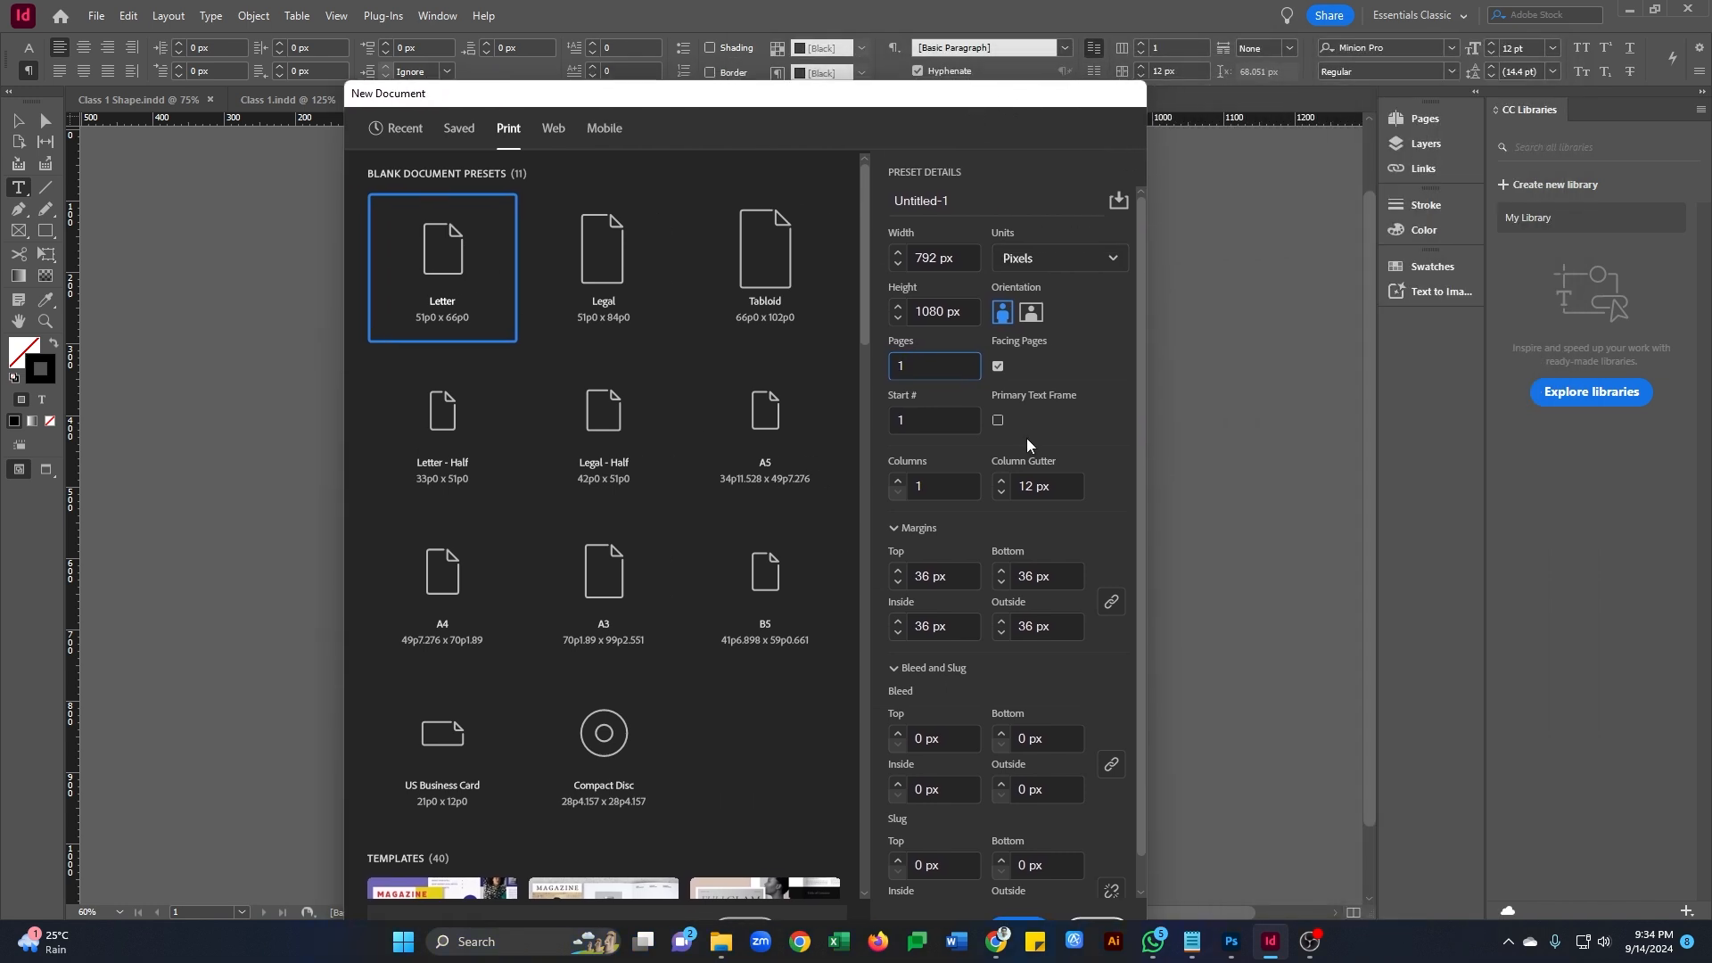
{"action": "left_click", "coordinate": [998, 366]}
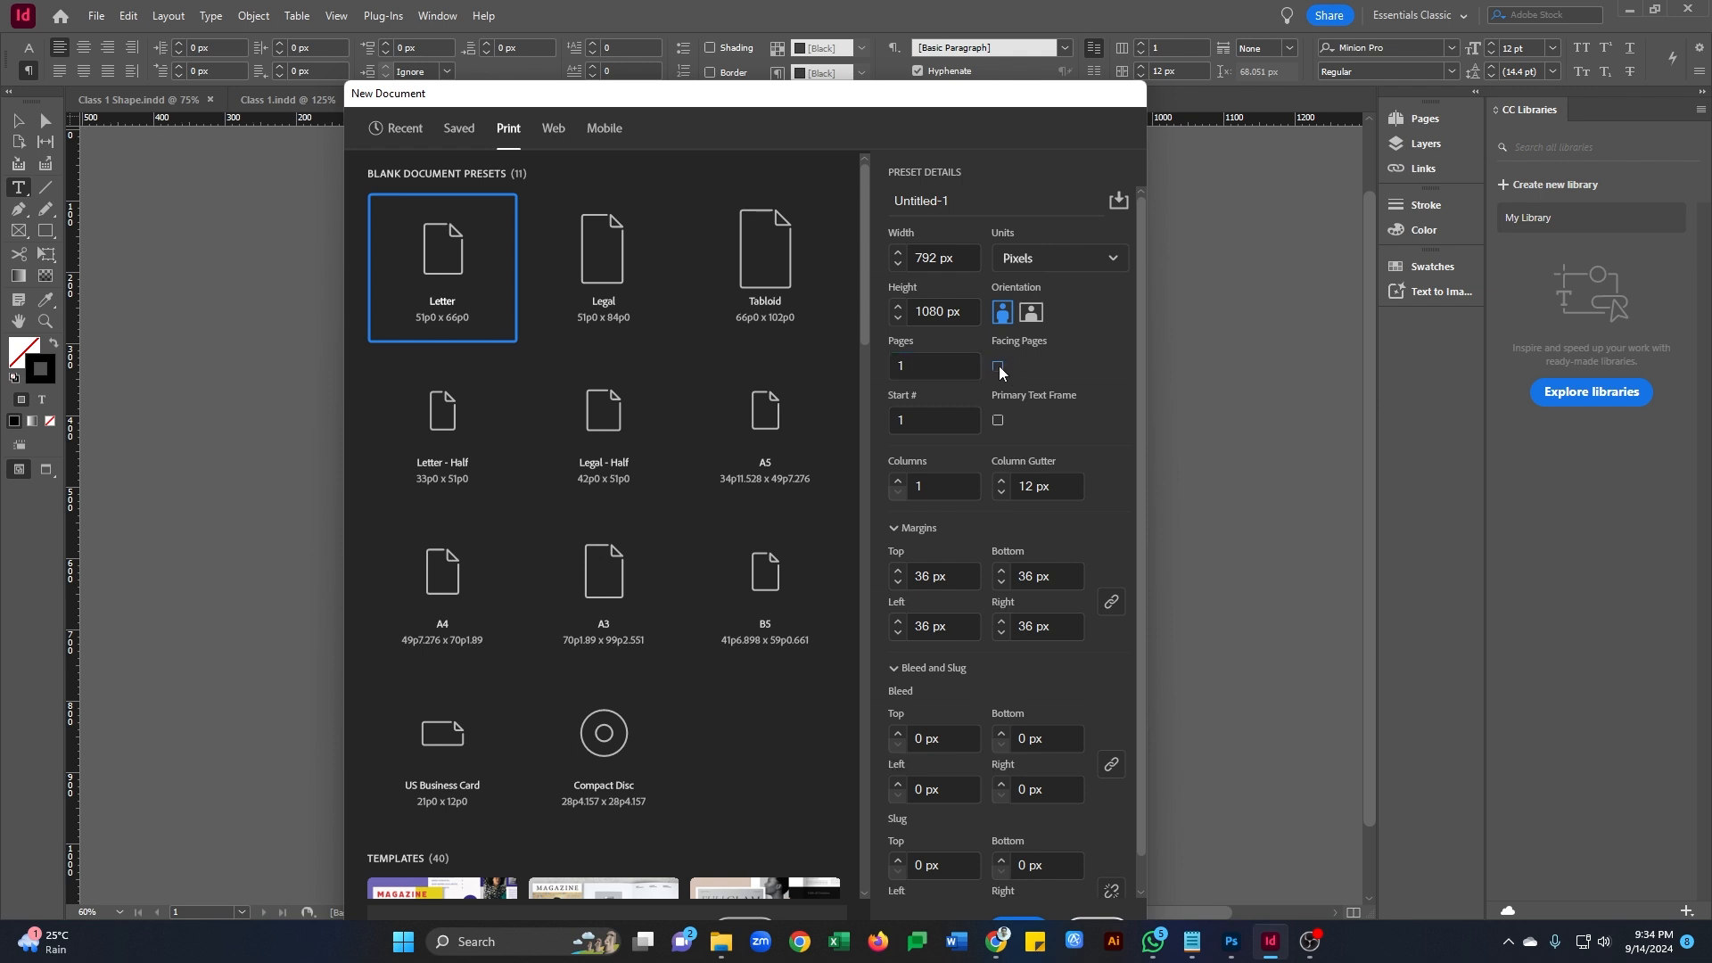
{"action": "left_click", "coordinate": [999, 365]}
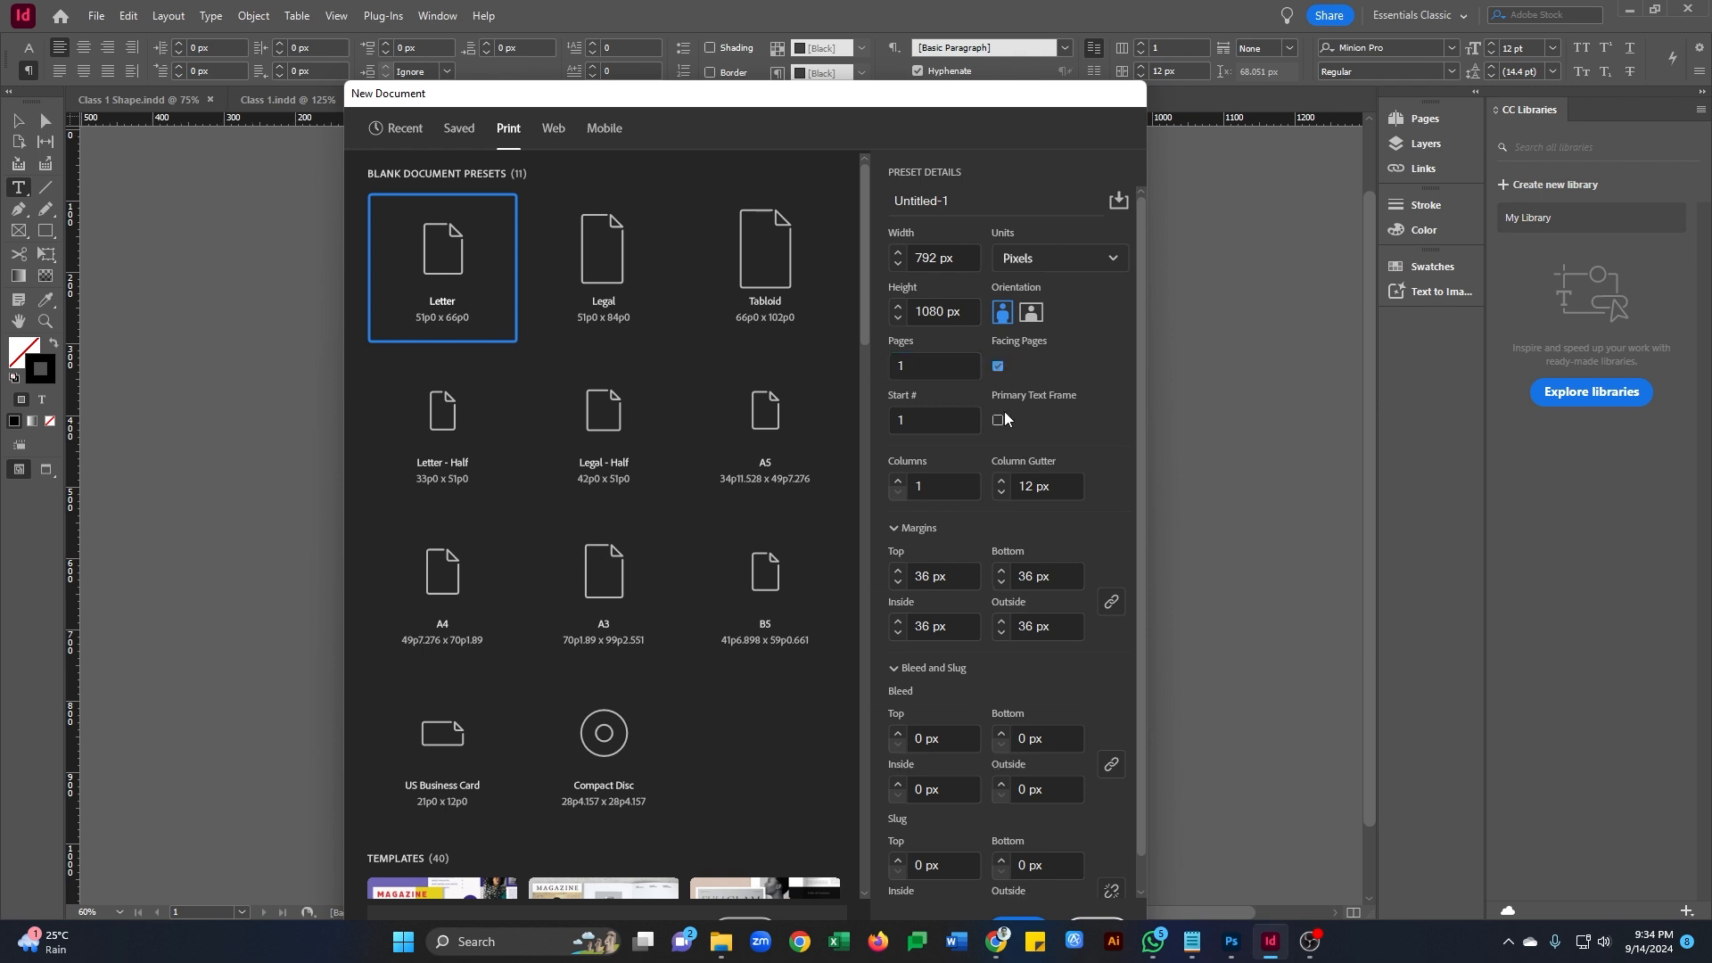
{"action": "left_click", "coordinate": [959, 429]}
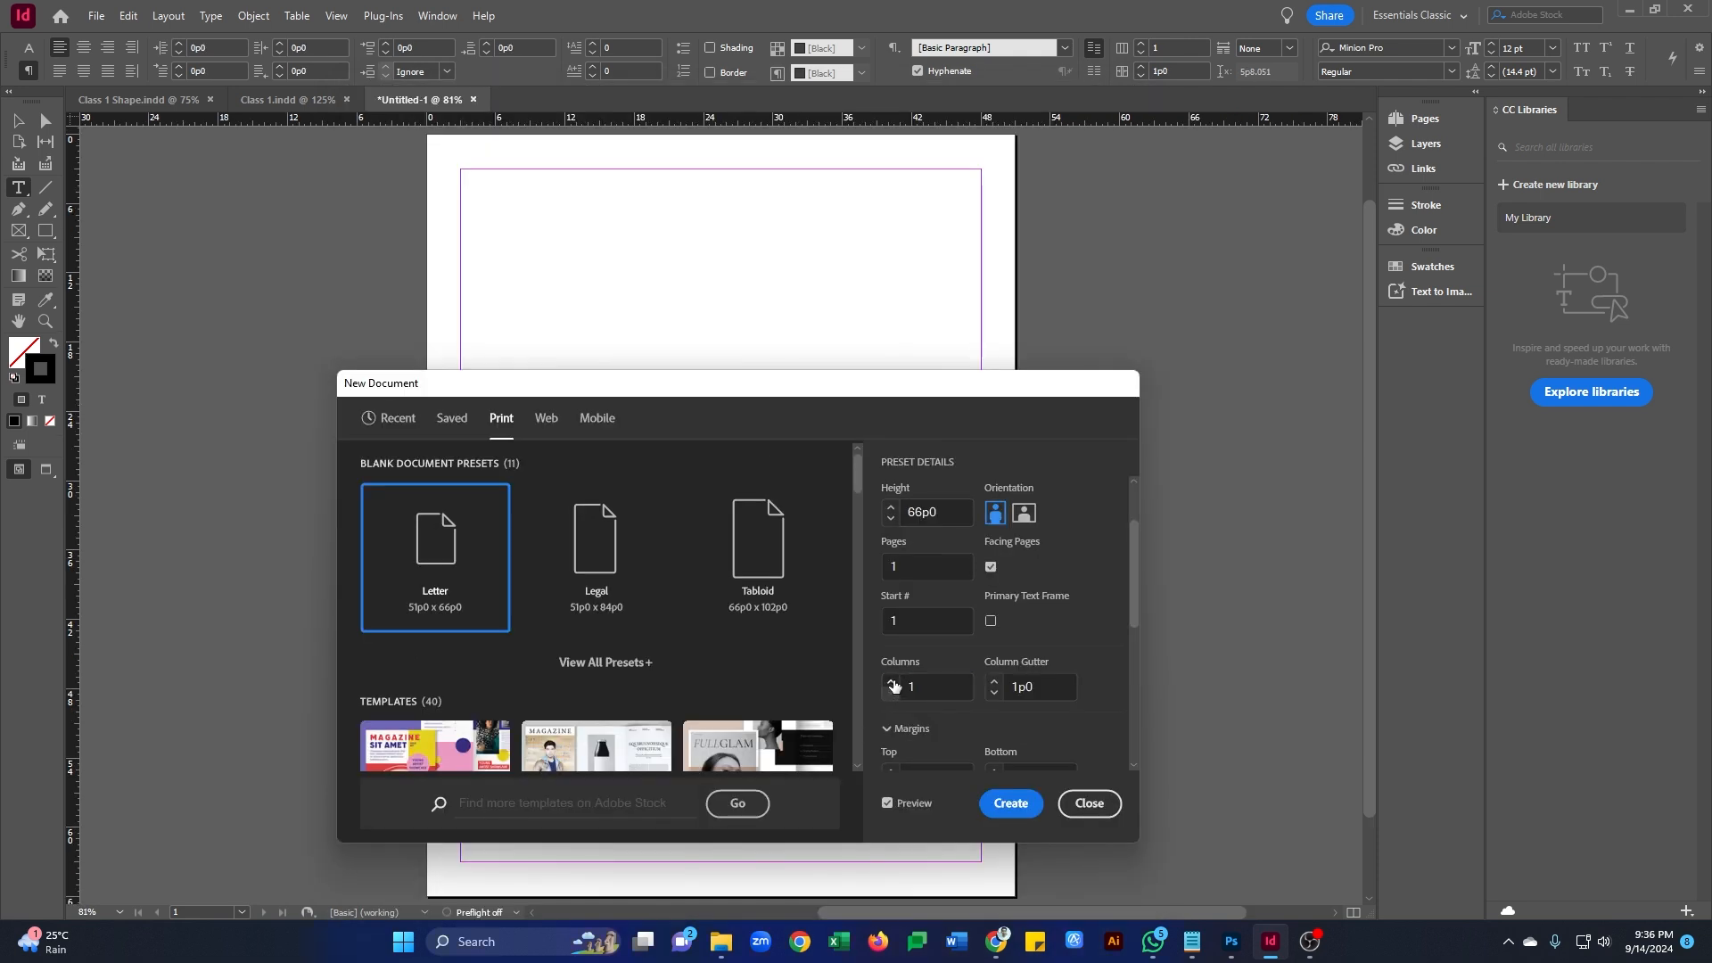
- Preview the Letter page with three and two columns, and return the column count to 1
{"action": "left_click", "coordinate": [892, 681]}
{"action": "left_click", "coordinate": [891, 680]}
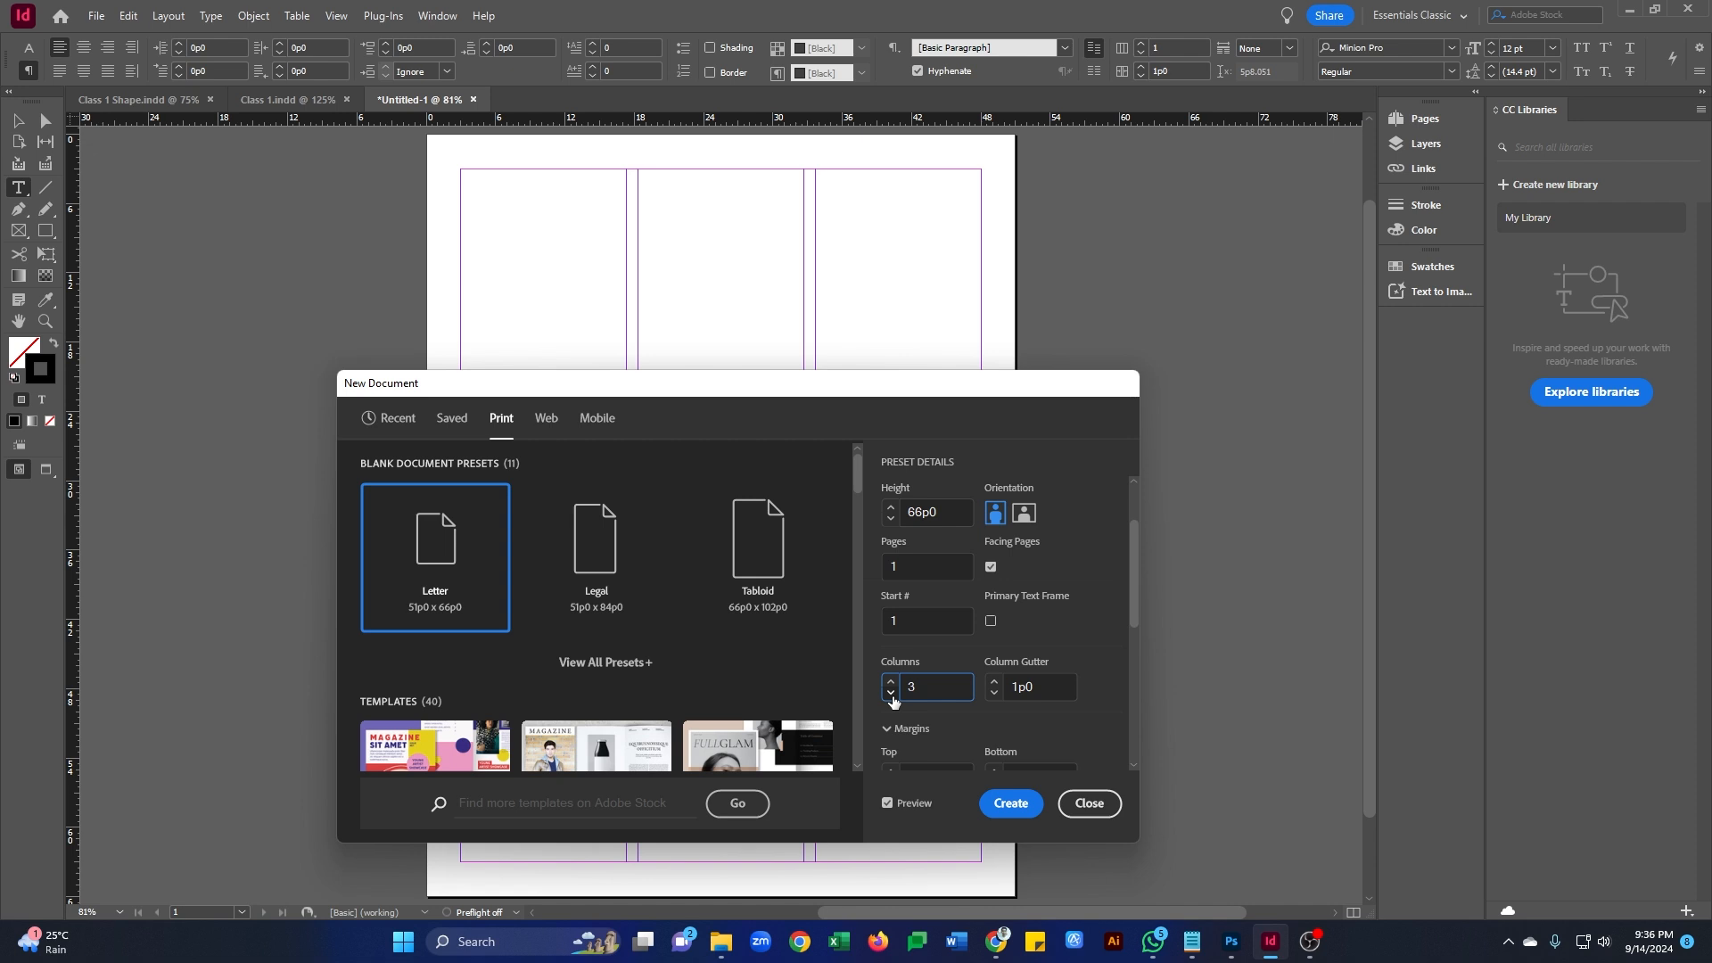
{"action": "left_click", "coordinate": [891, 693]}
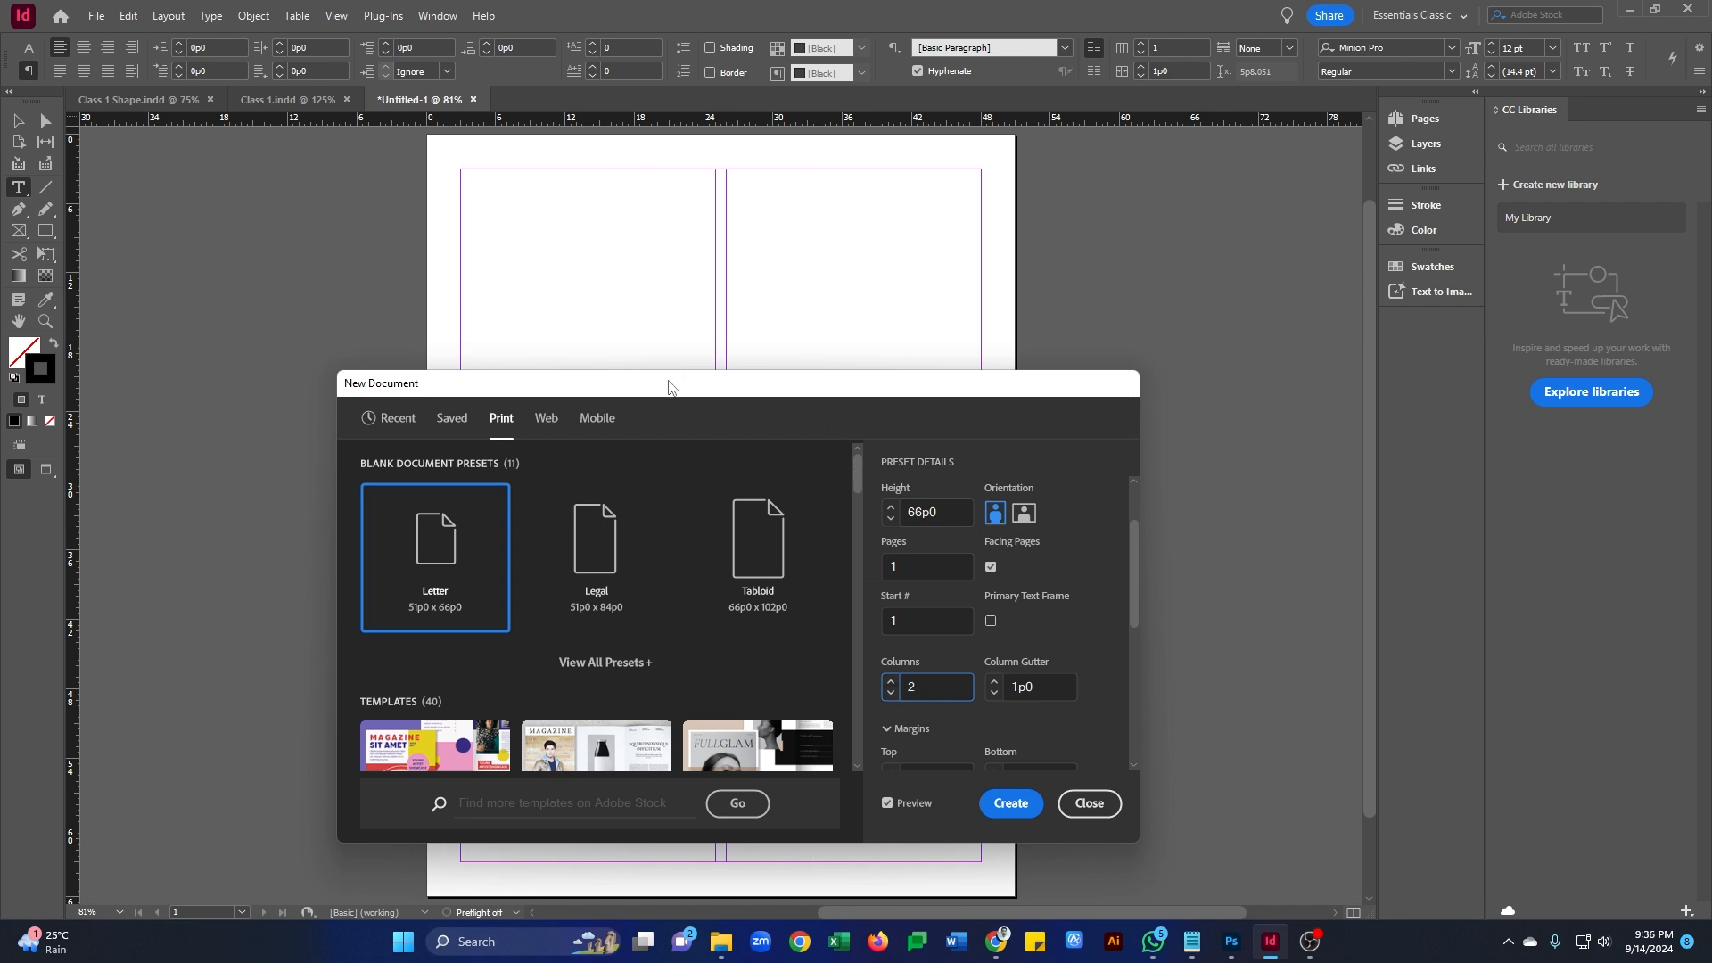
{"action": "left_click_drag", "start_coordinate": [670, 386], "coordinate": [681, 452]}
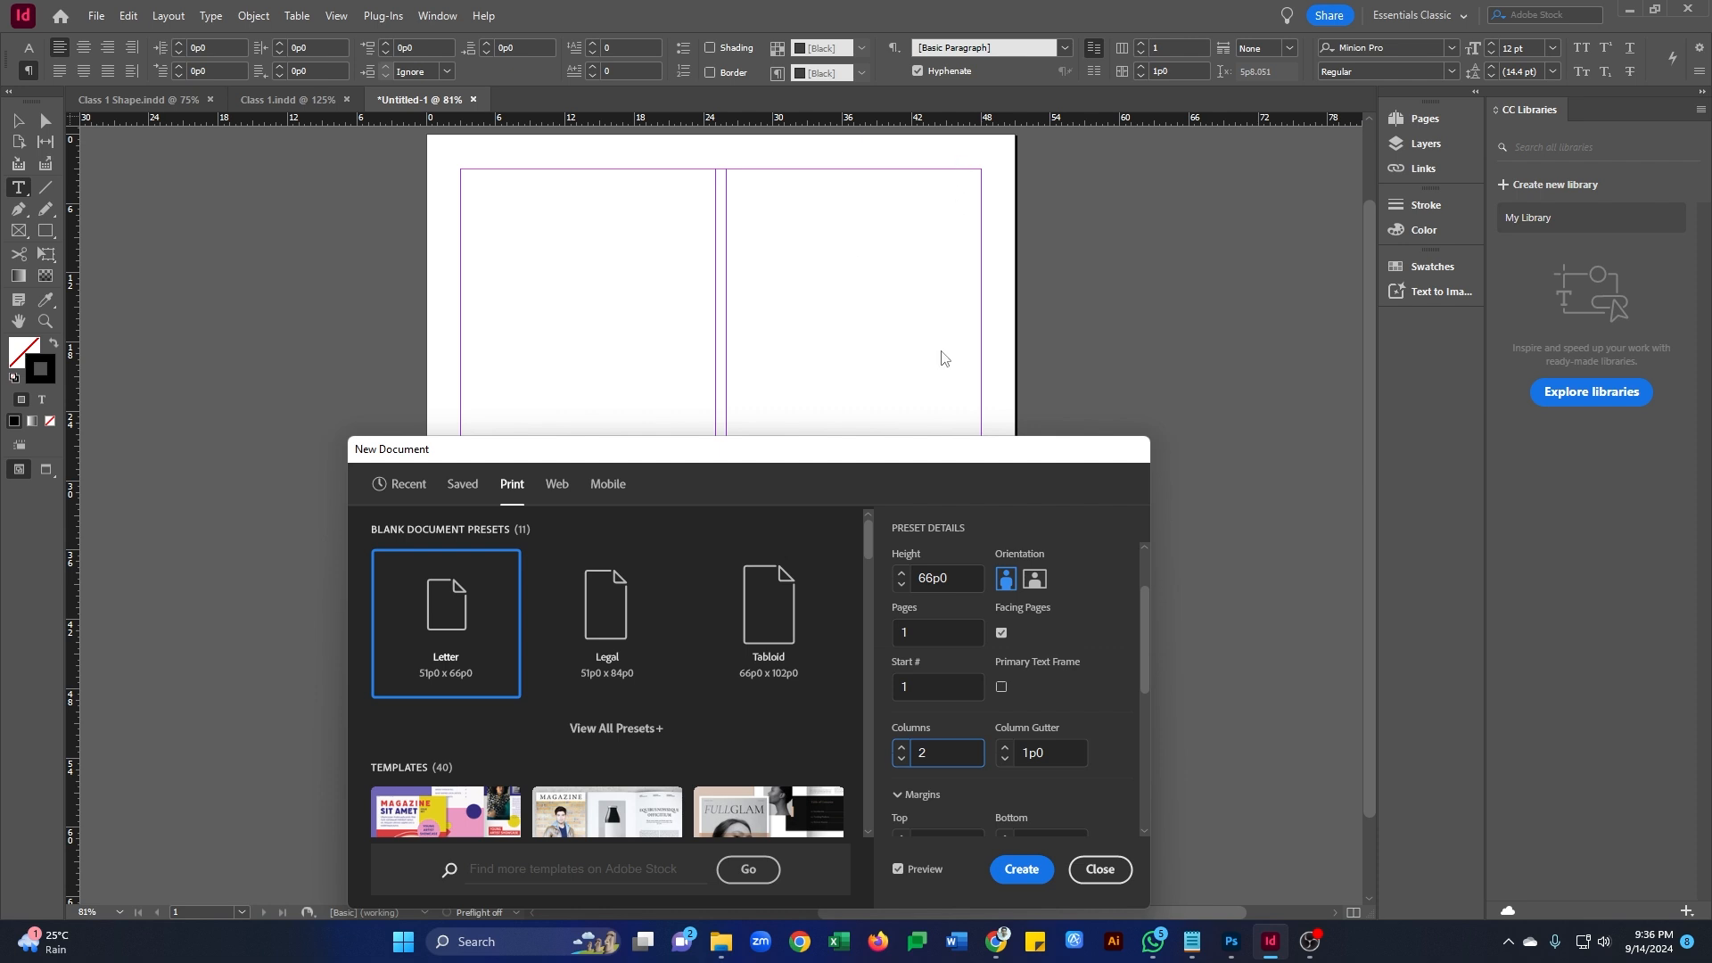
{"action": "left_click", "coordinate": [901, 748]}
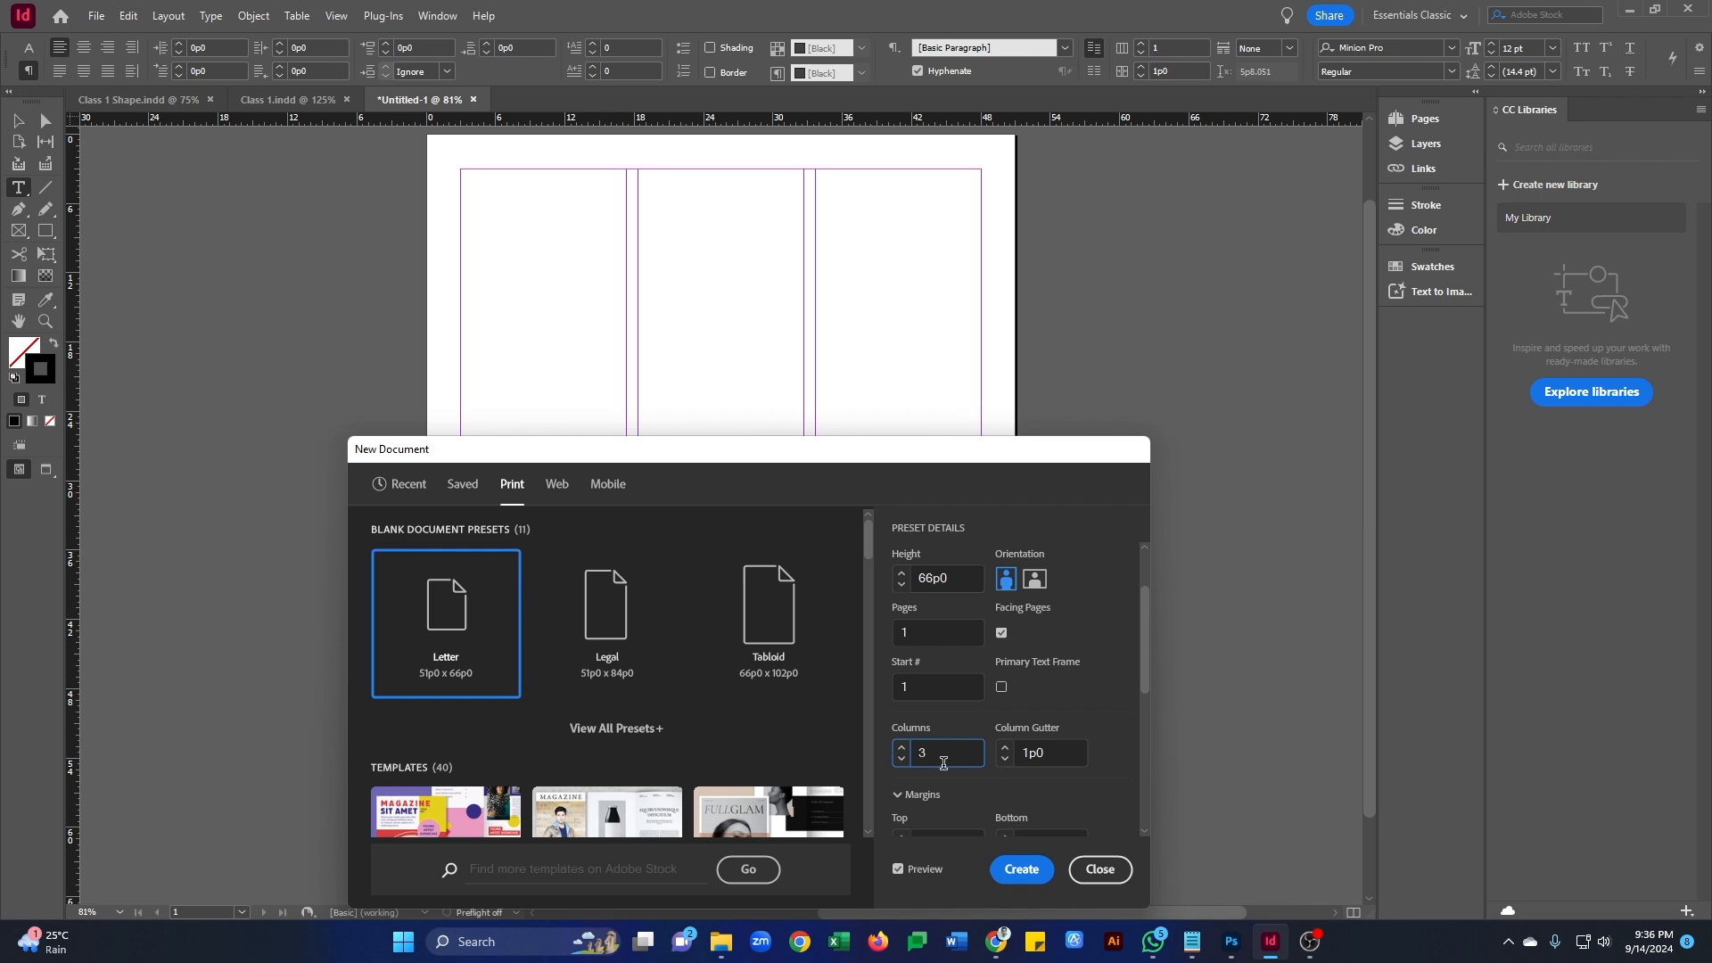
{"action": "left_click_drag", "start_coordinate": [926, 757], "coordinate": [900, 752]}
{"action": "type", "text": "1"}
- Move the New Document dialog clear of the page preview and raise all four linked margins to 7p0
{"action": "left_click", "coordinate": [1027, 753]}
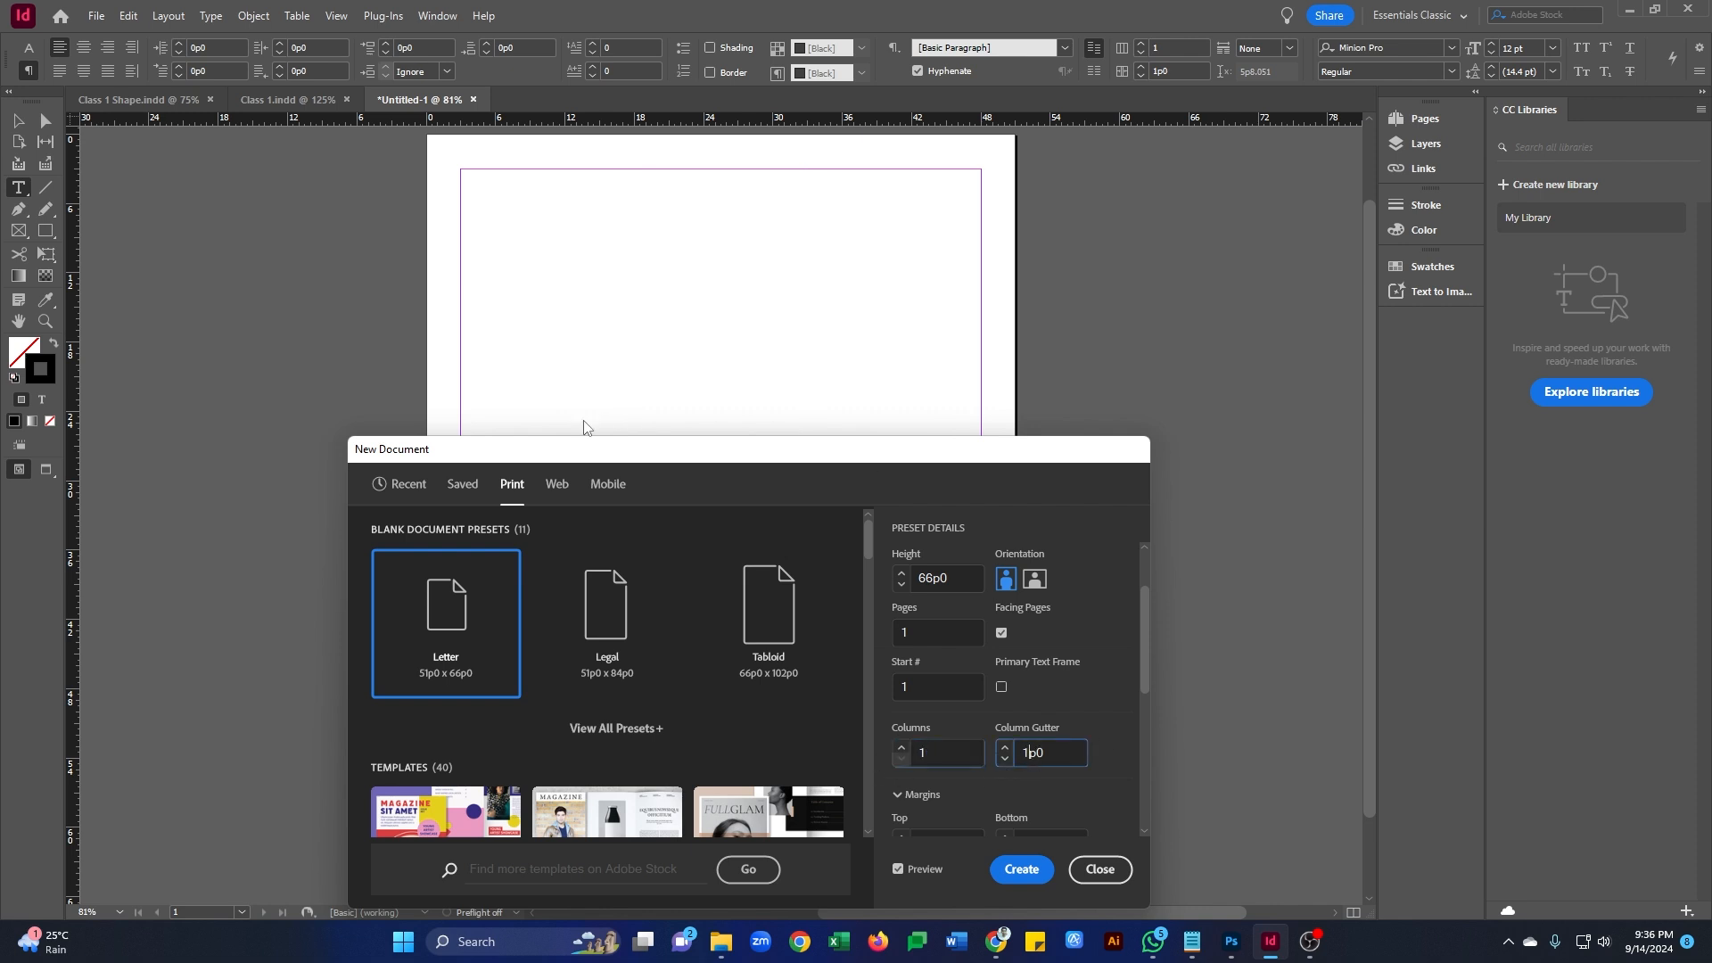
{"action": "left_click_drag", "start_coordinate": [571, 450], "coordinate": [954, 211]}
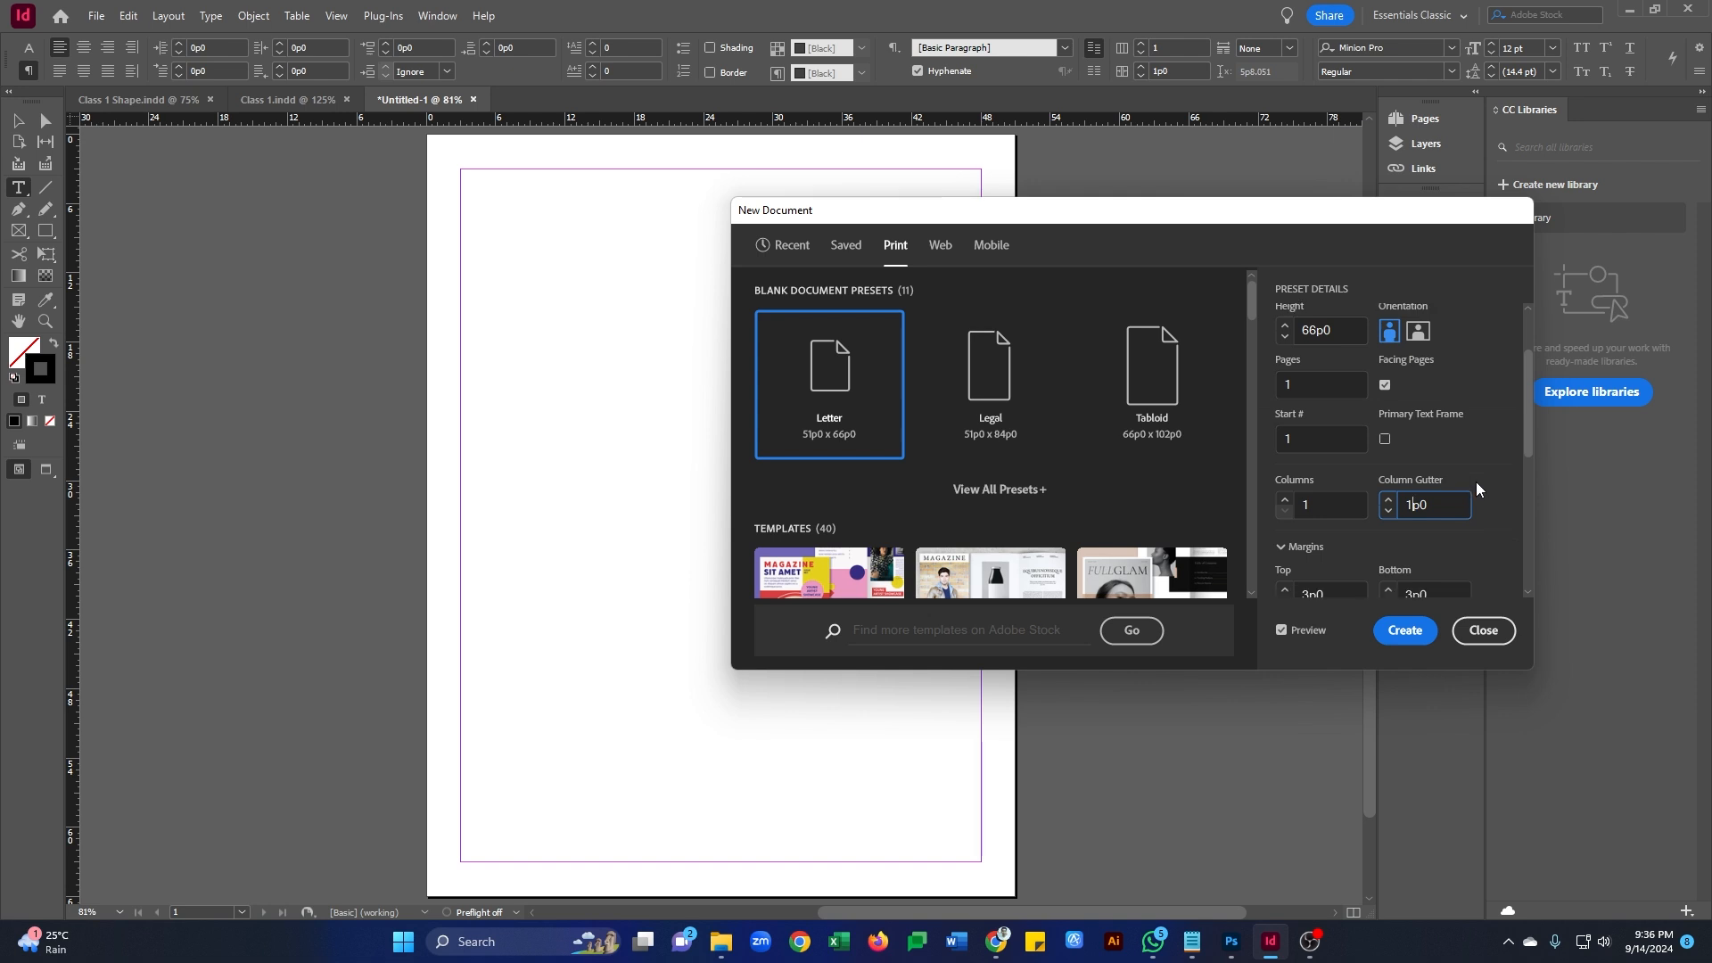
{"action": "scroll", "coordinate": [1474, 482], "scroll_direction": "down", "scroll_amount": 3}
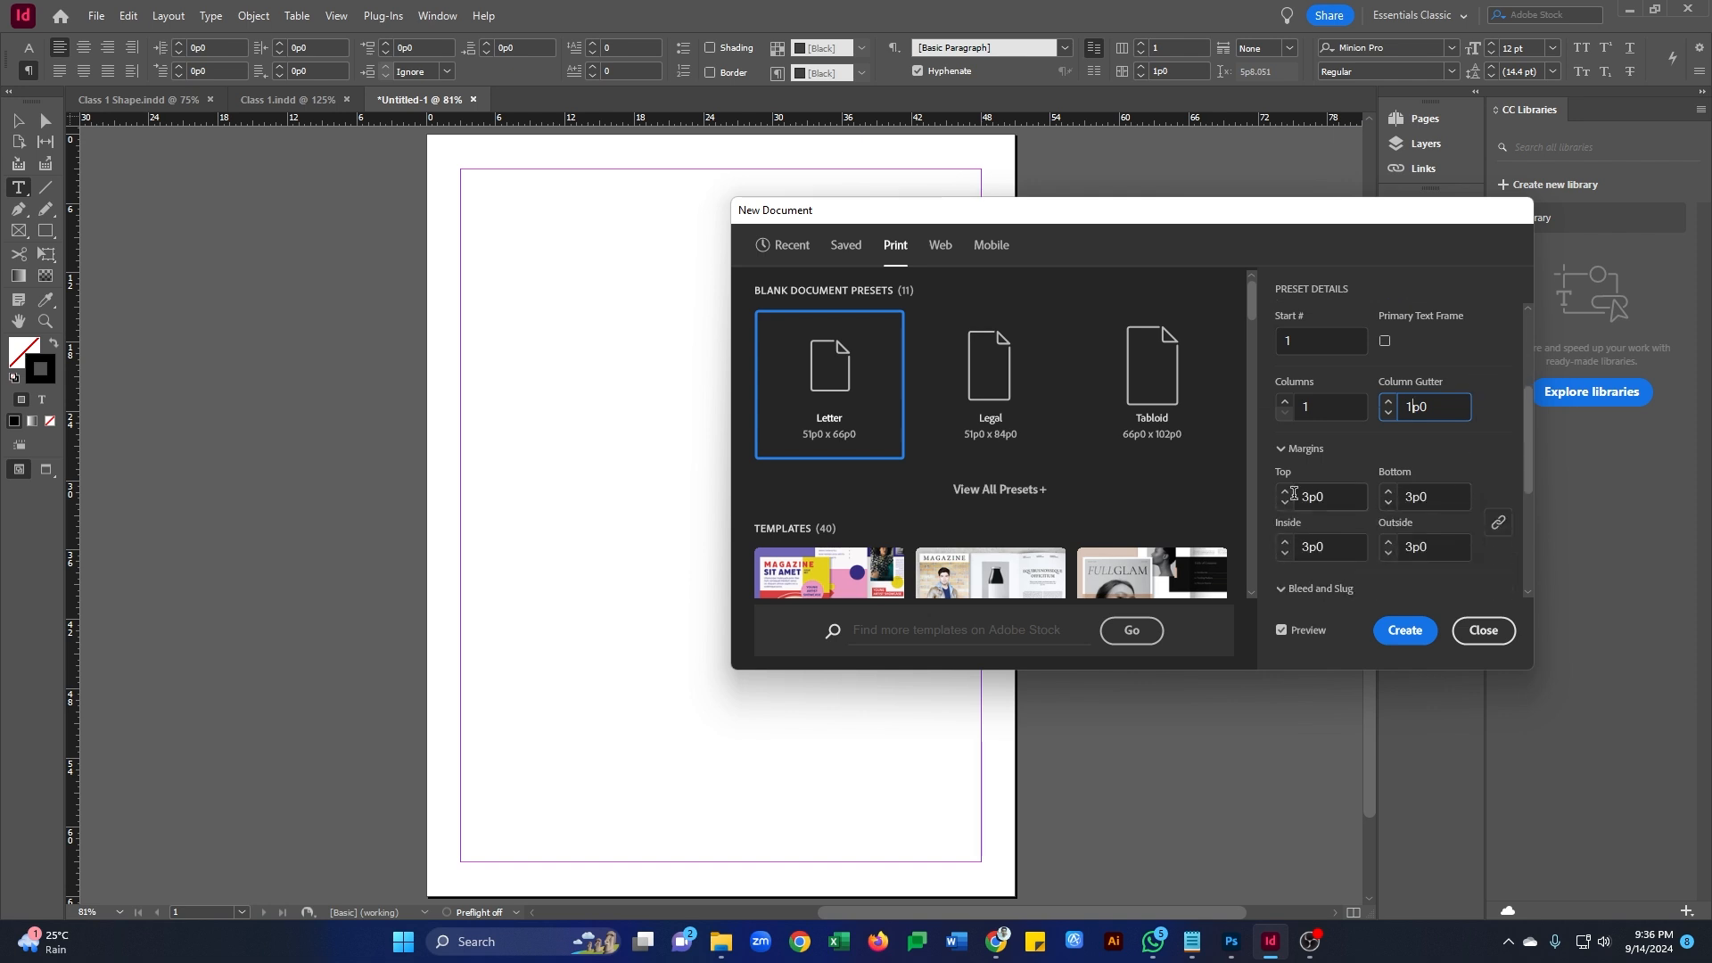
{"action": "left_click", "coordinate": [1285, 493]}
{"action": "left_click", "coordinate": [1284, 492]}
{"action": "left_click", "coordinate": [1285, 492]}
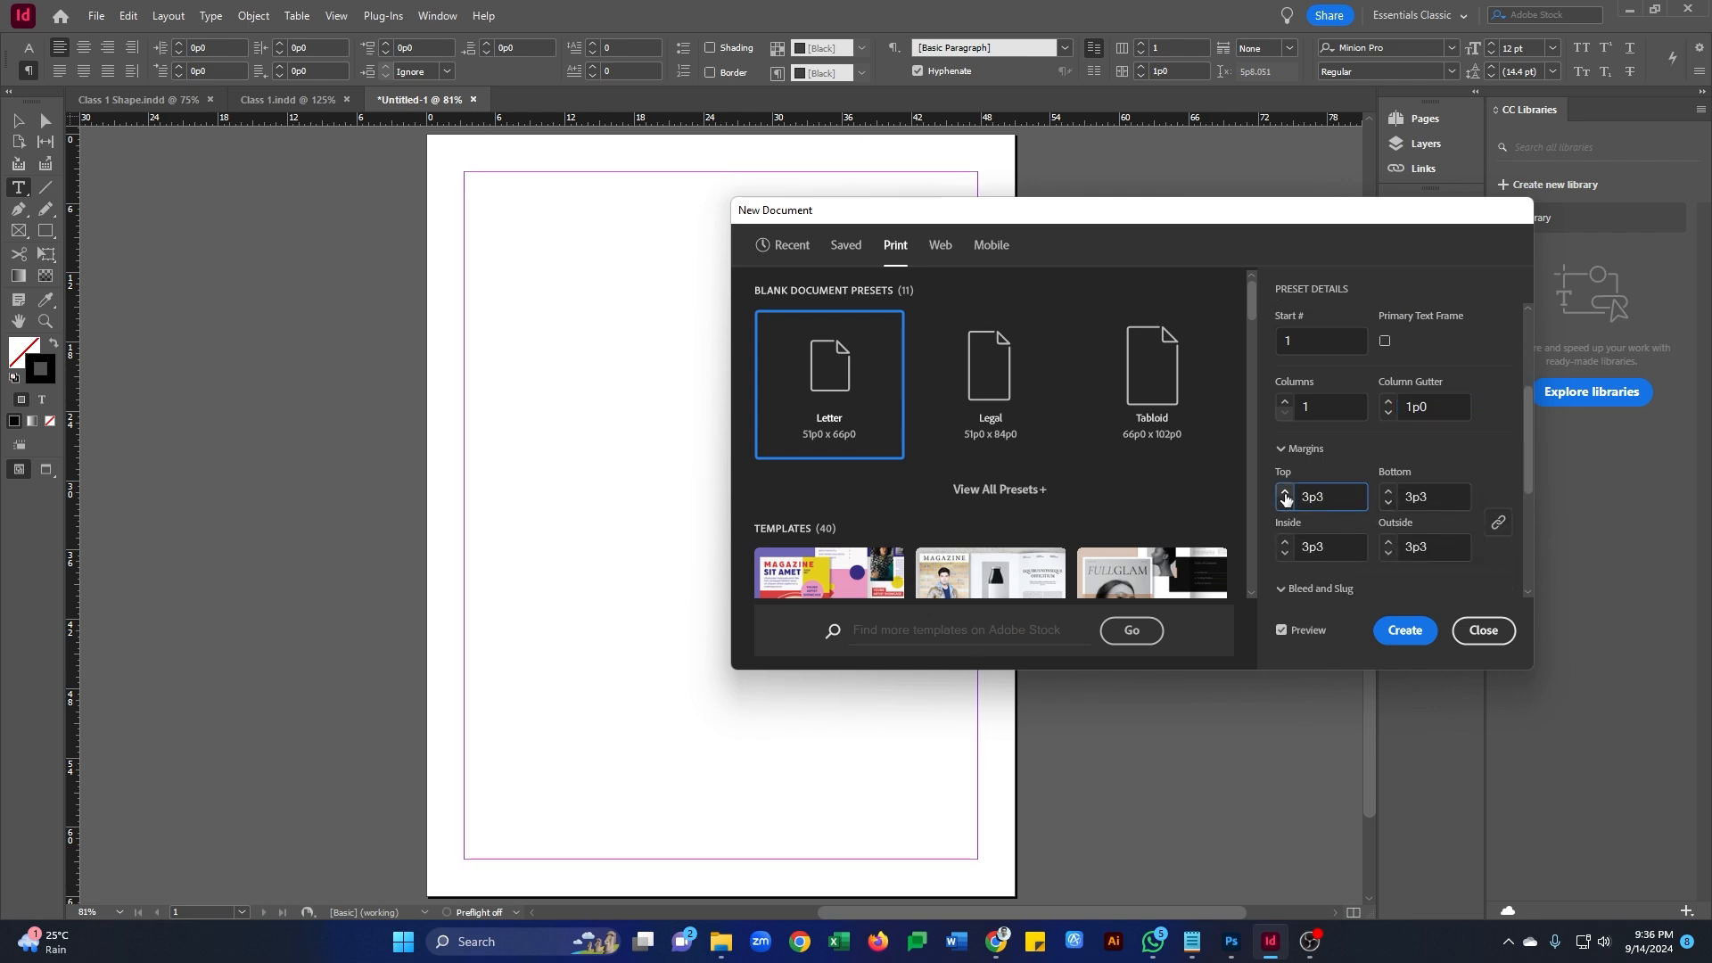
{"action": "left_click", "coordinate": [1285, 493]}
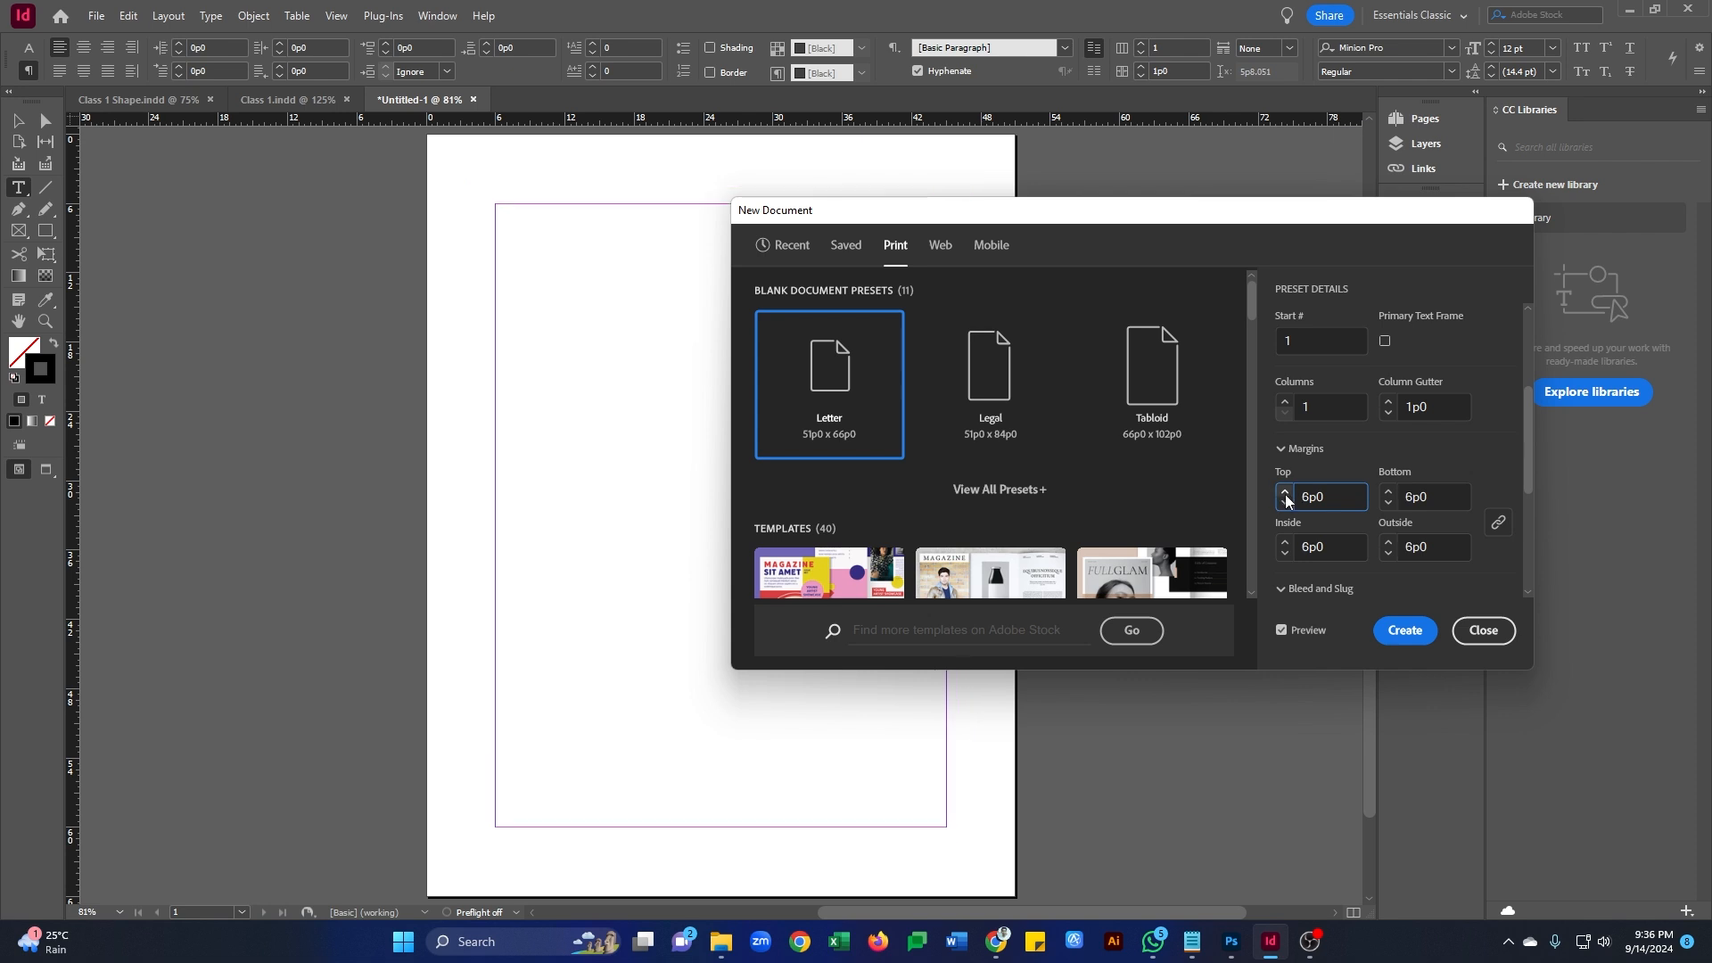
{"action": "left_click", "coordinate": [1285, 502]}
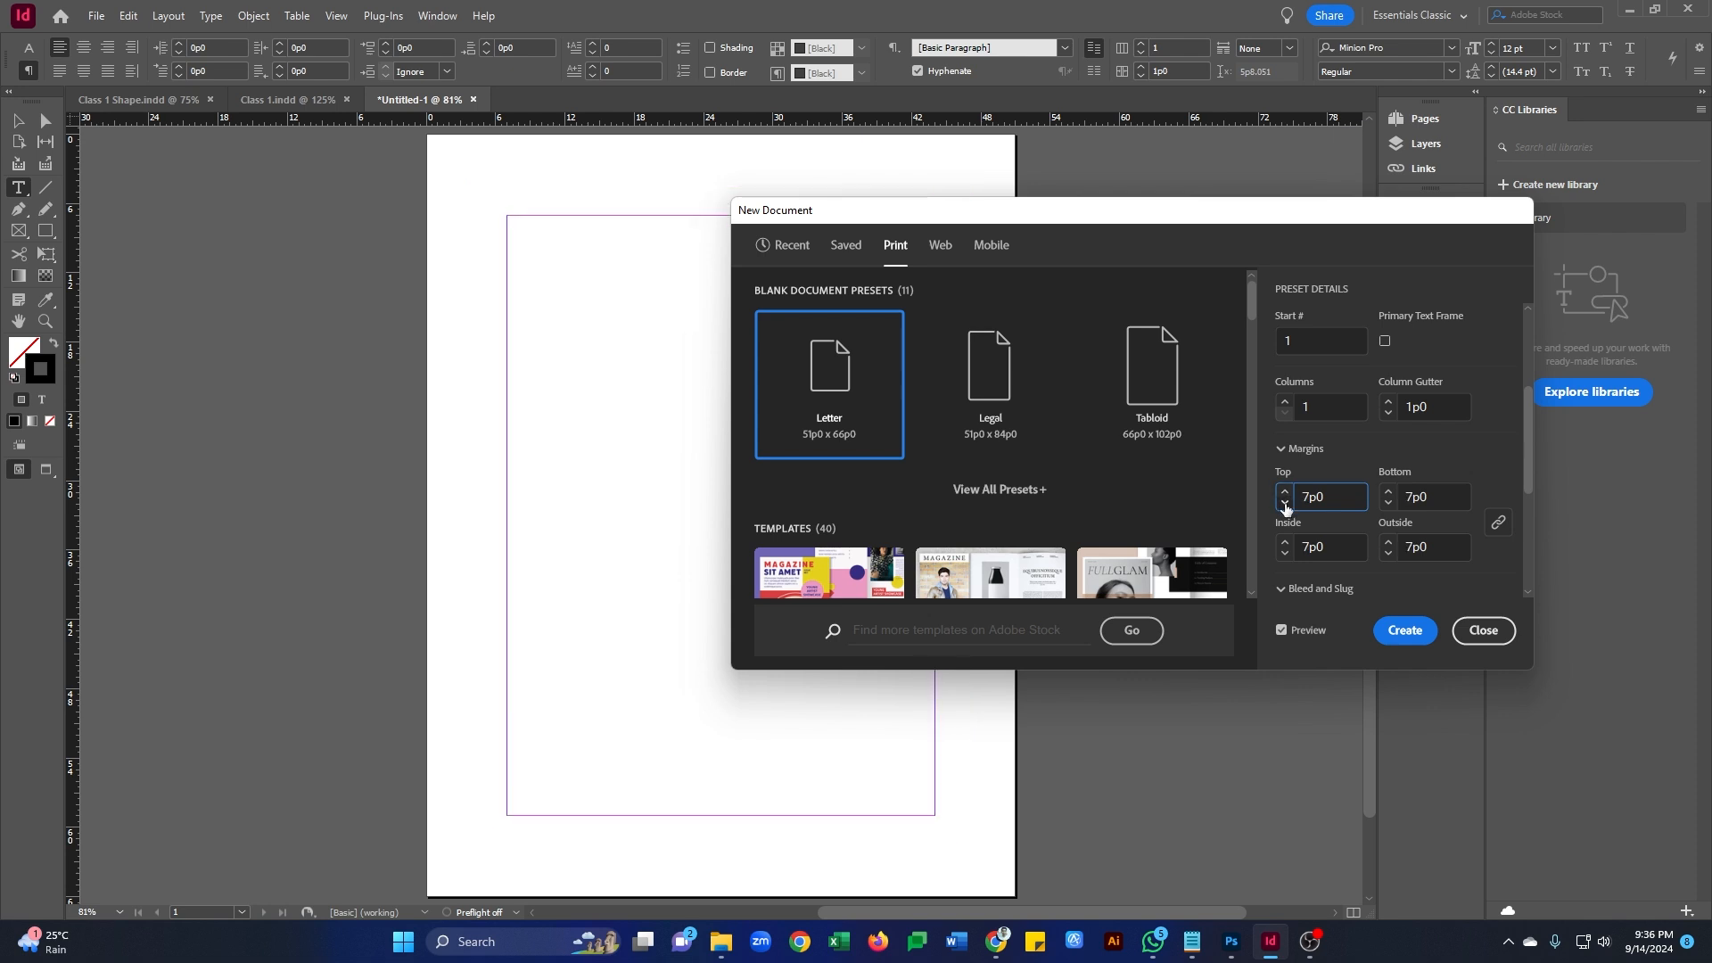
- Review the margin, bleed and slug settings, and create the Letter document
{"action": "scroll", "coordinate": [1501, 465], "scroll_direction": "down", "scroll_amount": 5}
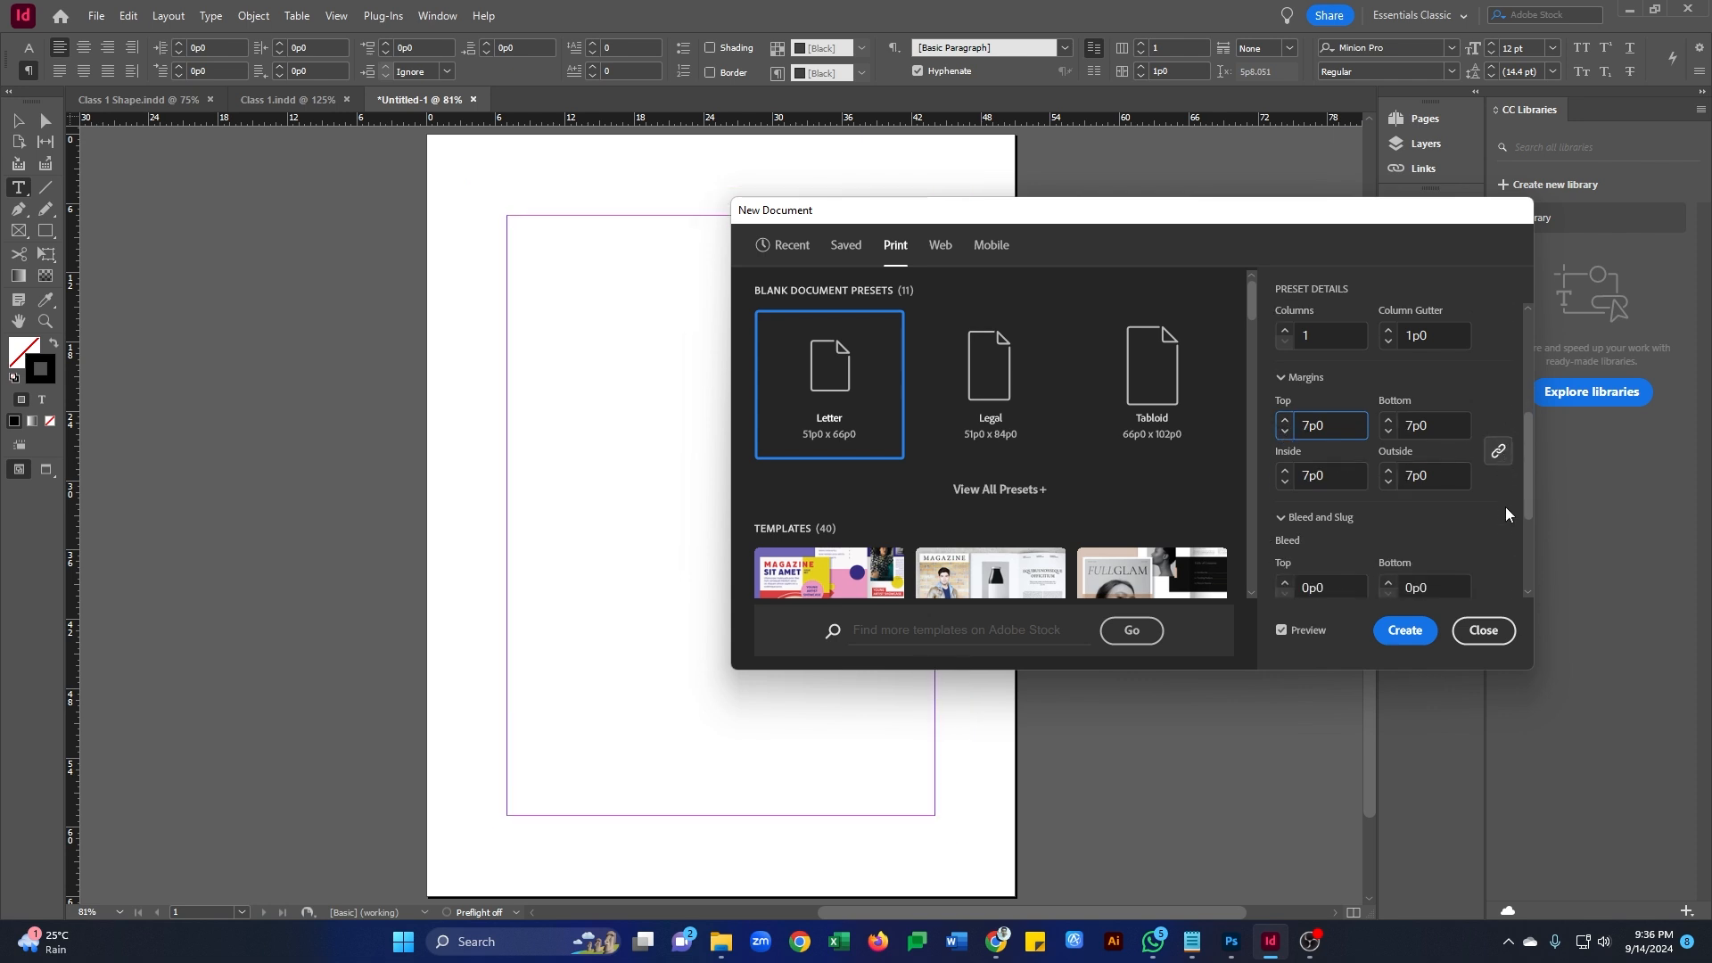
{"action": "scroll", "coordinate": [1523, 512], "scroll_direction": "up", "scroll_amount": 4}
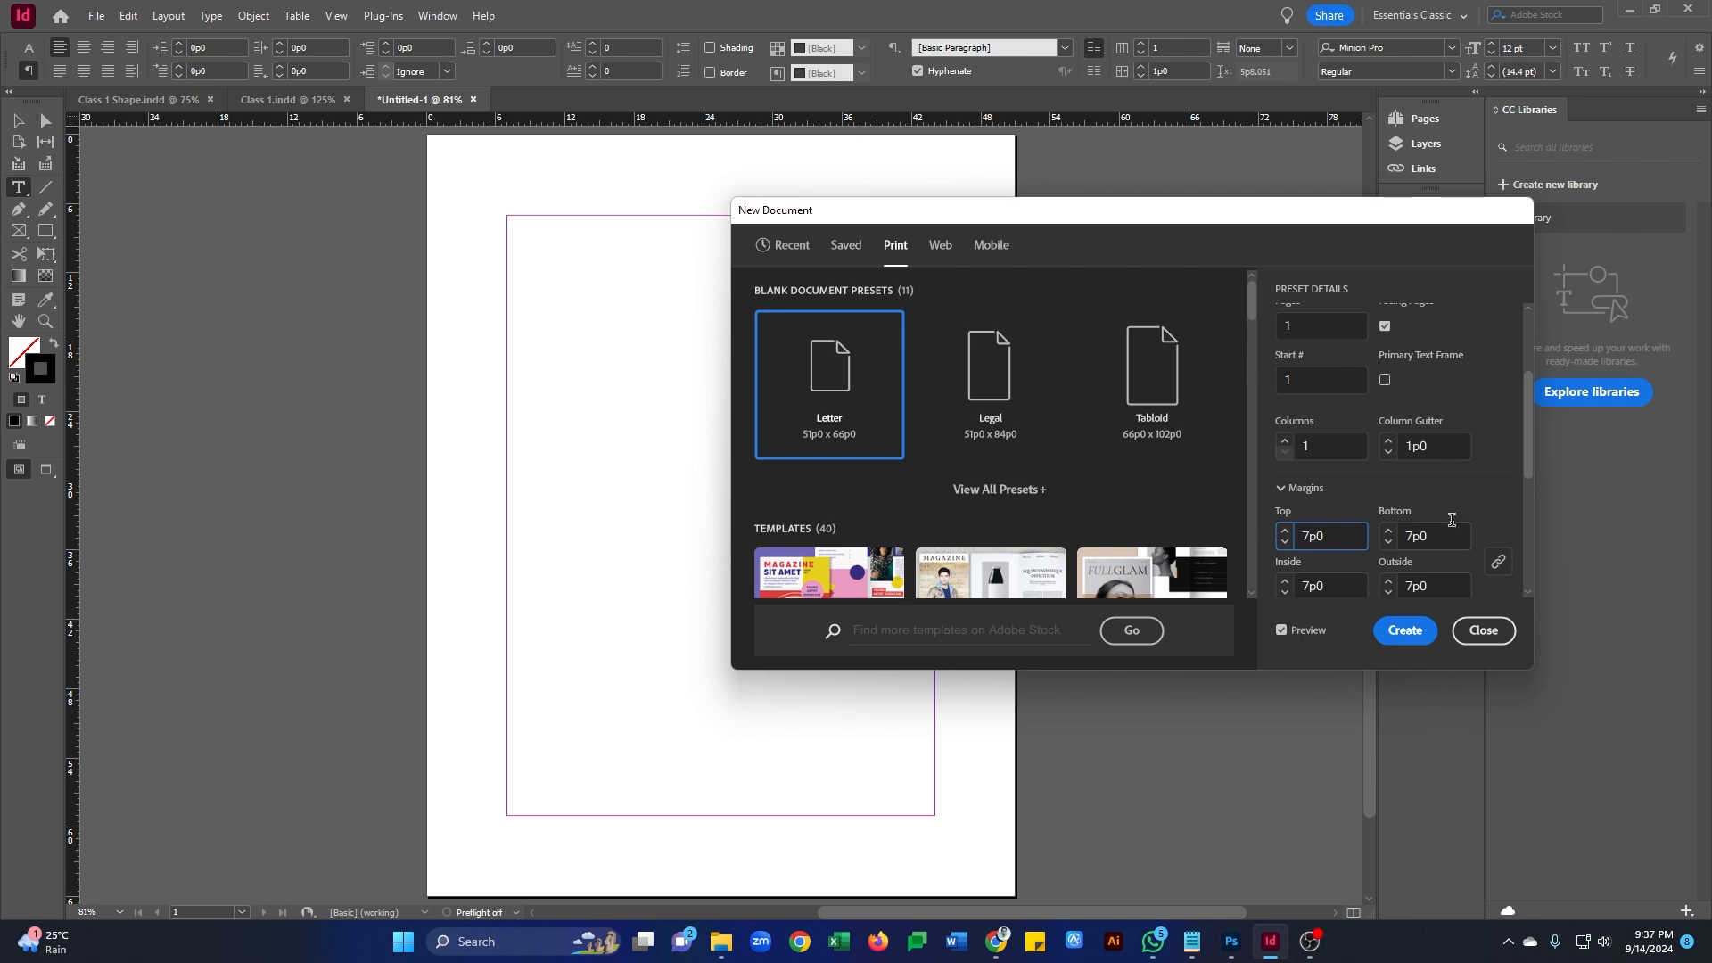
{"action": "scroll", "coordinate": [1522, 516], "scroll_direction": "down", "scroll_amount": 2}
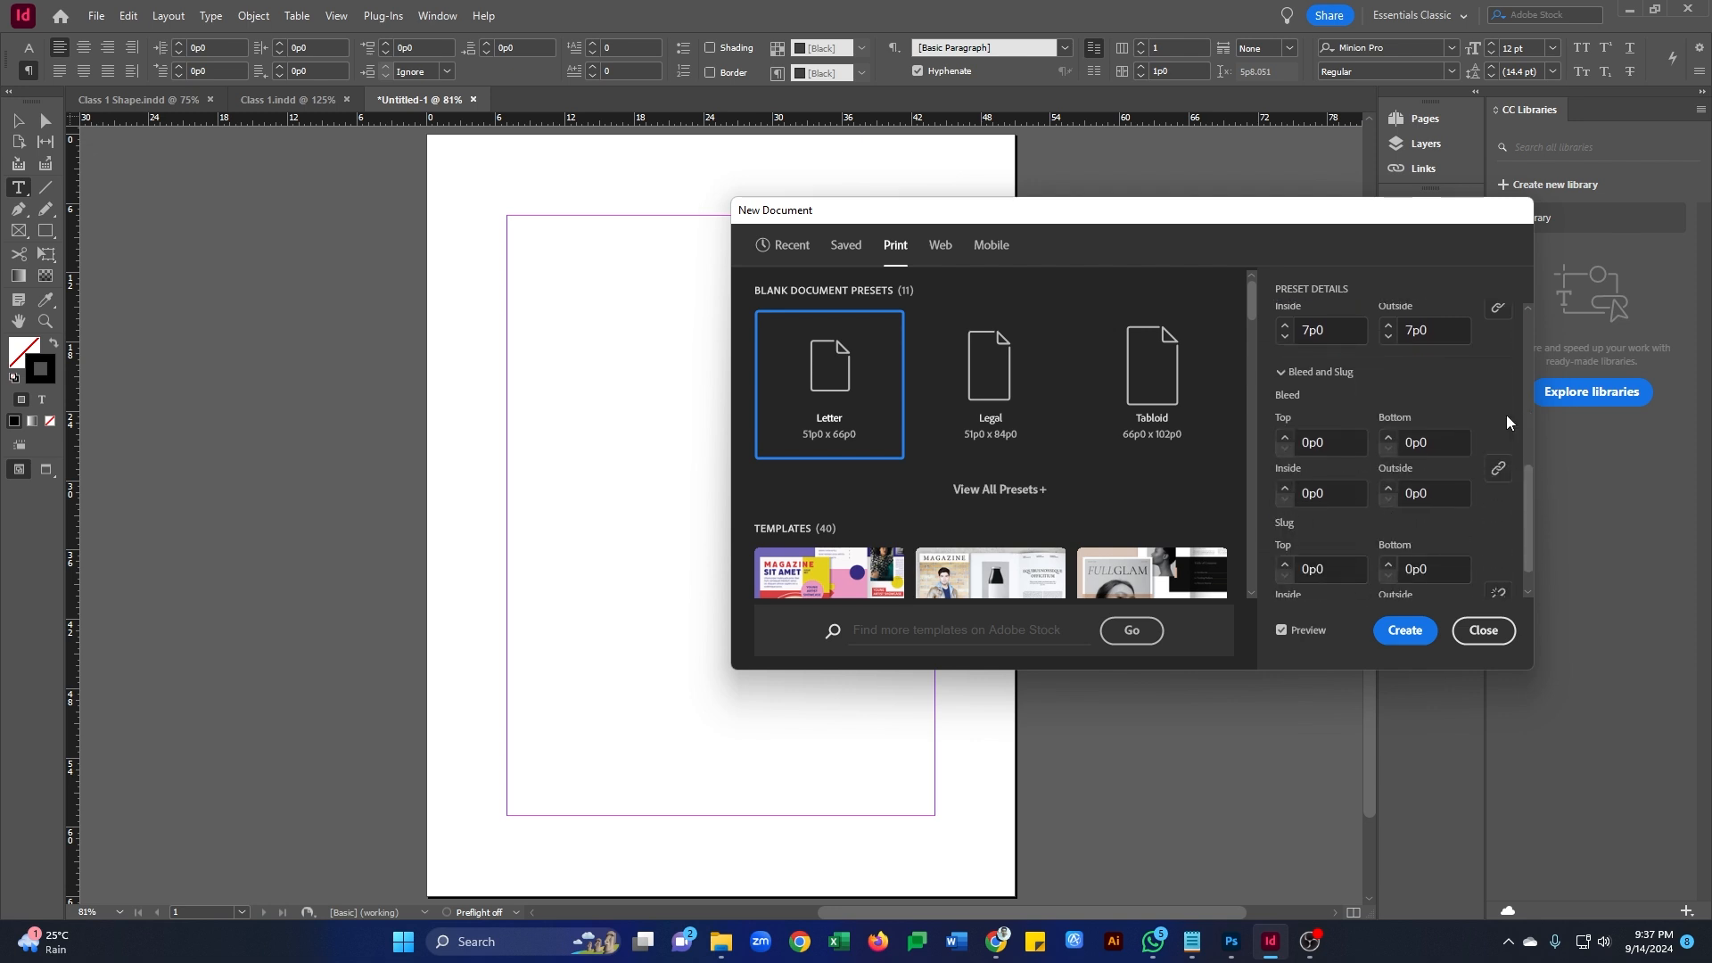
{"action": "scroll", "coordinate": [1533, 441], "scroll_direction": "up", "scroll_amount": 3}
{"action": "scroll", "coordinate": [1526, 401], "scroll_direction": "up", "scroll_amount": 4}
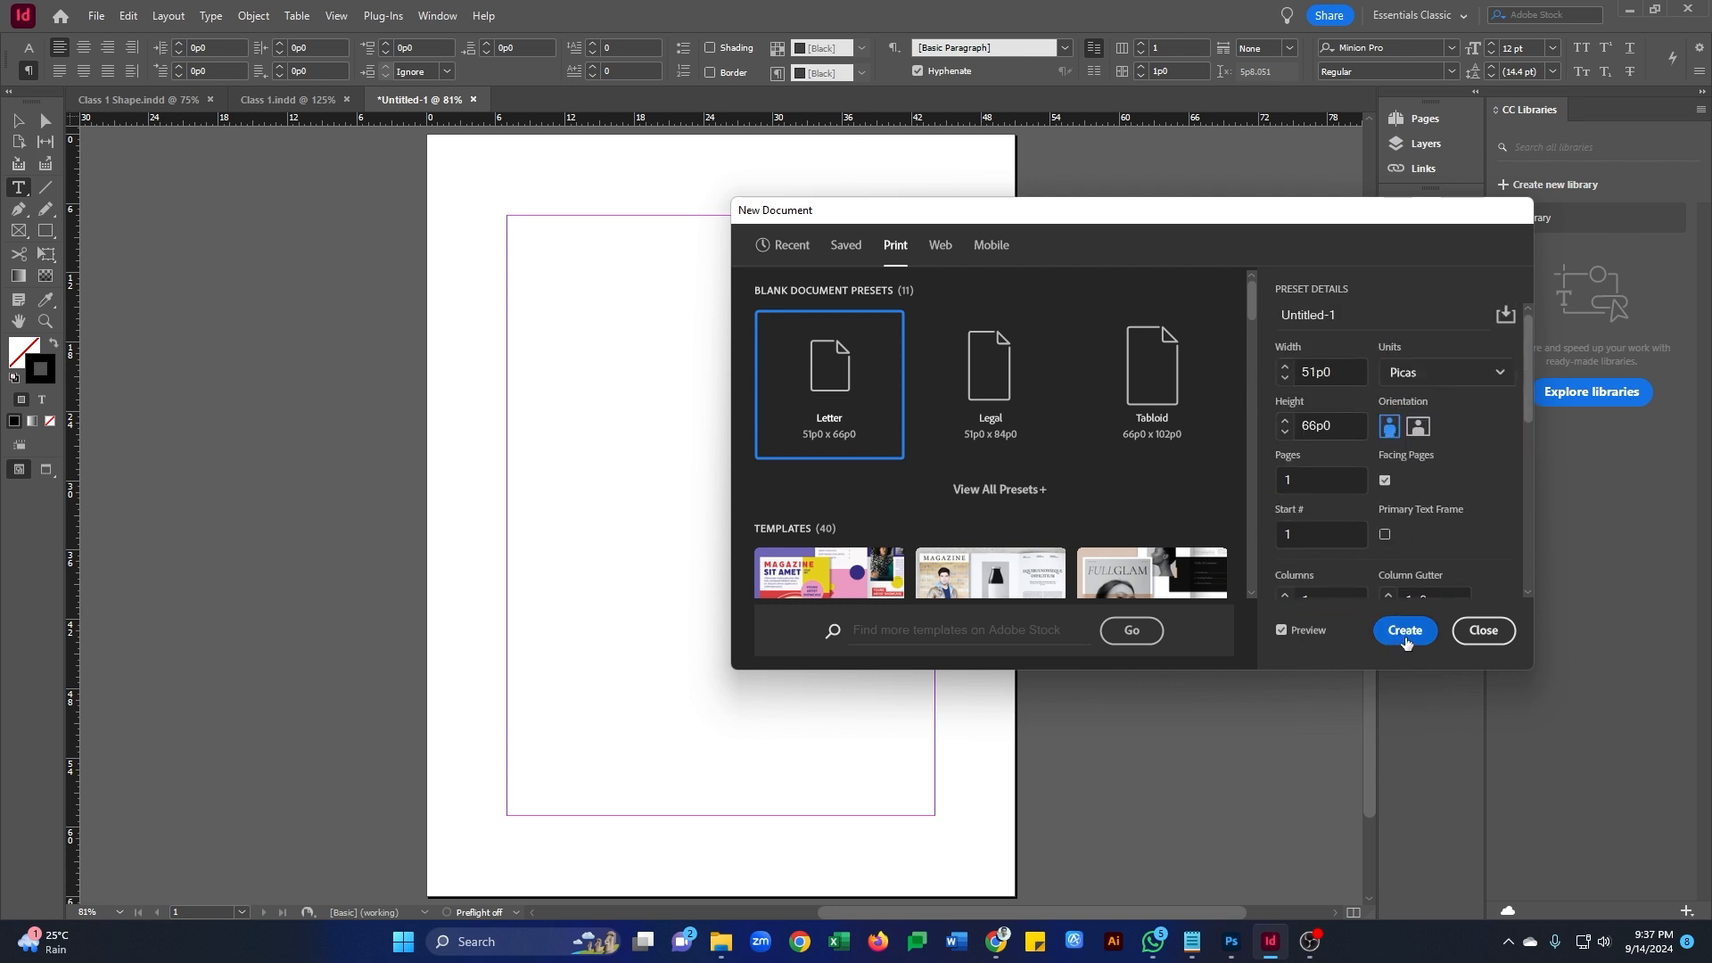
{"action": "left_click", "coordinate": [1405, 631]}
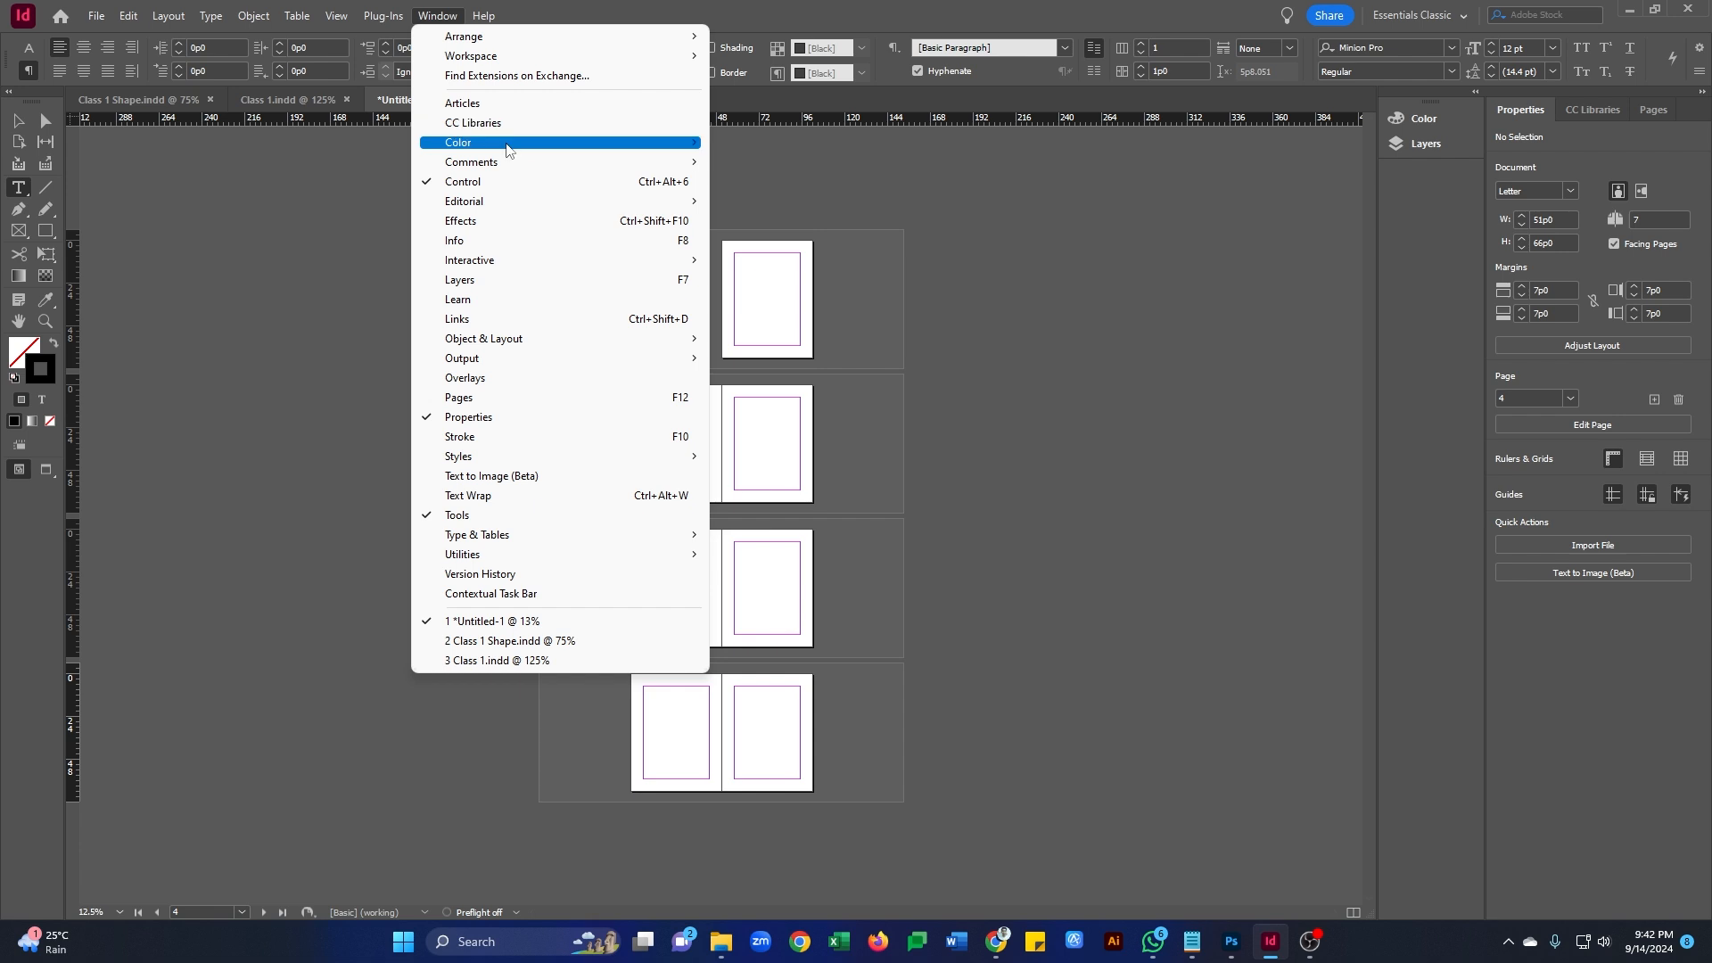
- Show the Color panel, dock its group as an expanded column beside Properties, and bring up the Pages panel
{"action": "mouse_move", "coordinate": [509, 149]}
{"action": "left_click", "coordinate": [798, 143]}
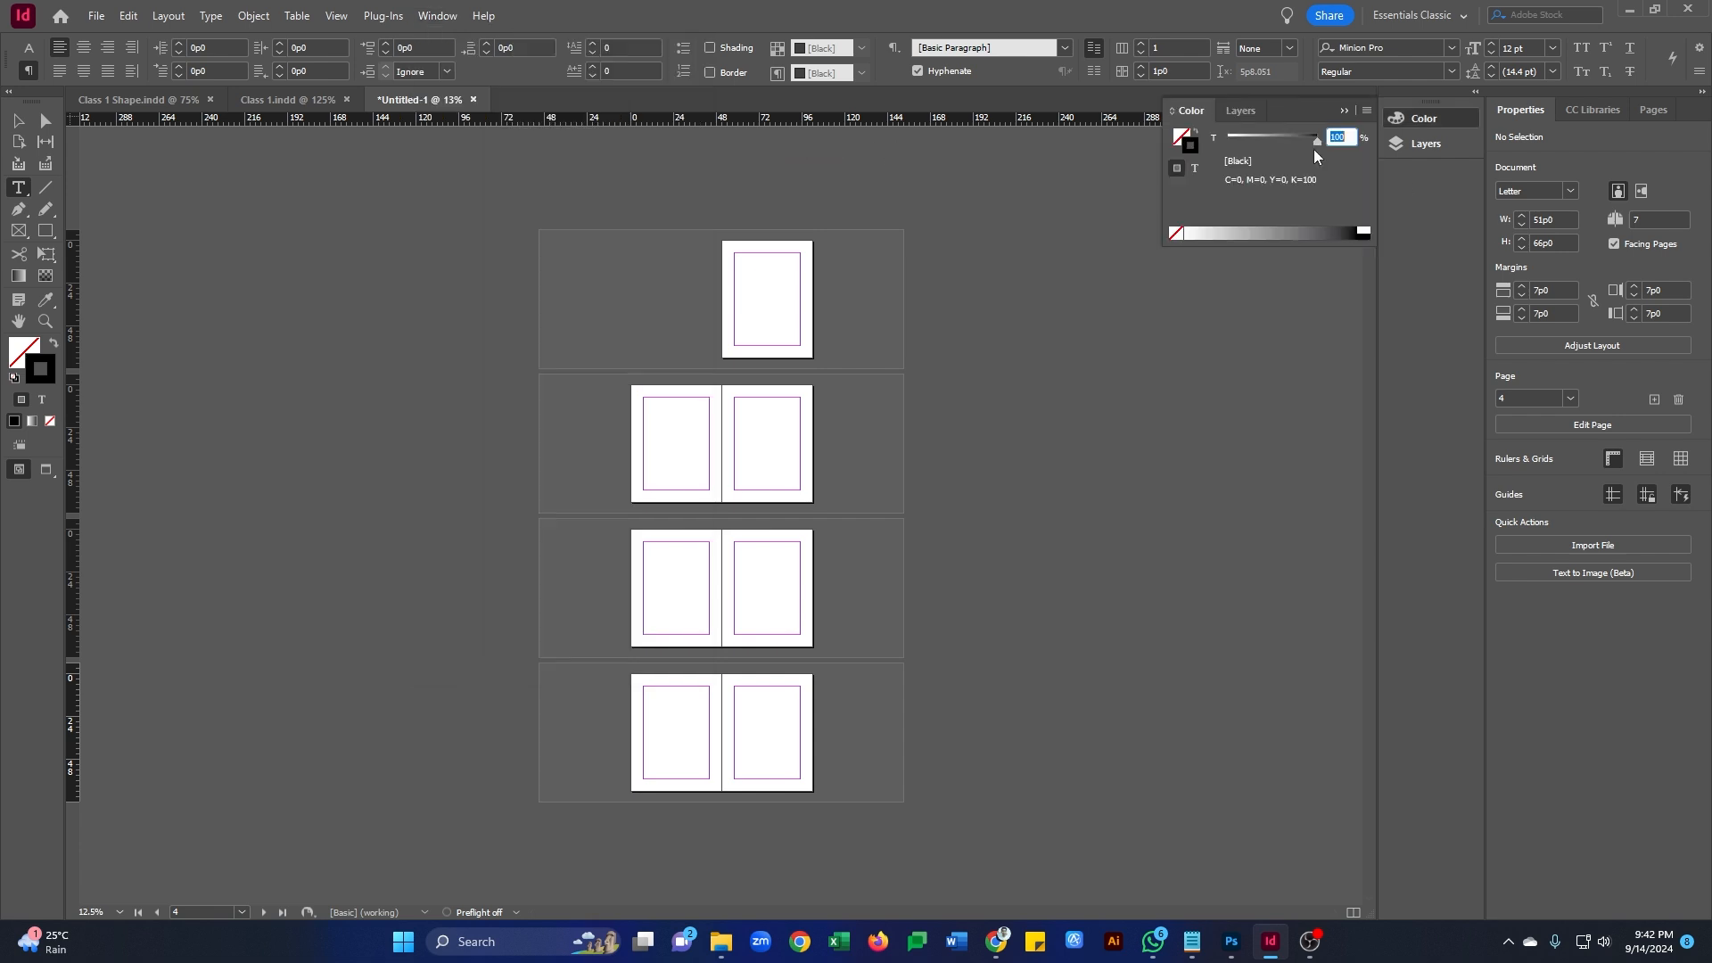
{"action": "left_click_drag", "start_coordinate": [1266, 113], "coordinate": [1426, 101]}
{"action": "left_click", "coordinate": [437, 16]}
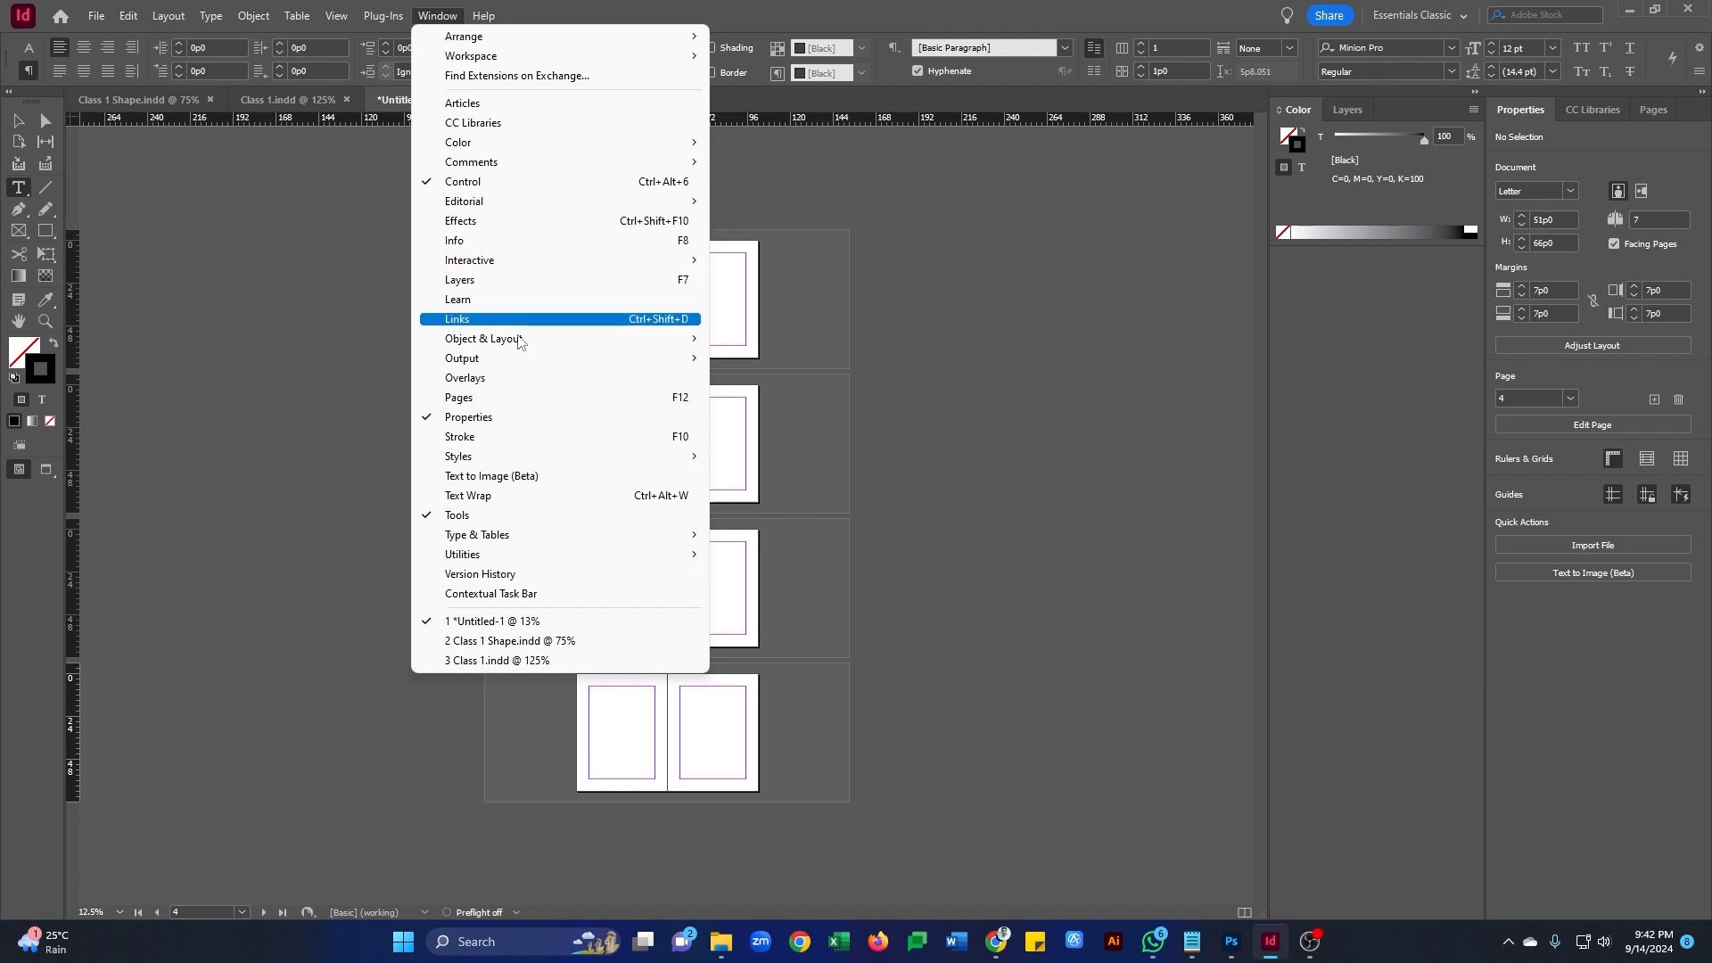
{"action": "left_click", "coordinate": [508, 403]}
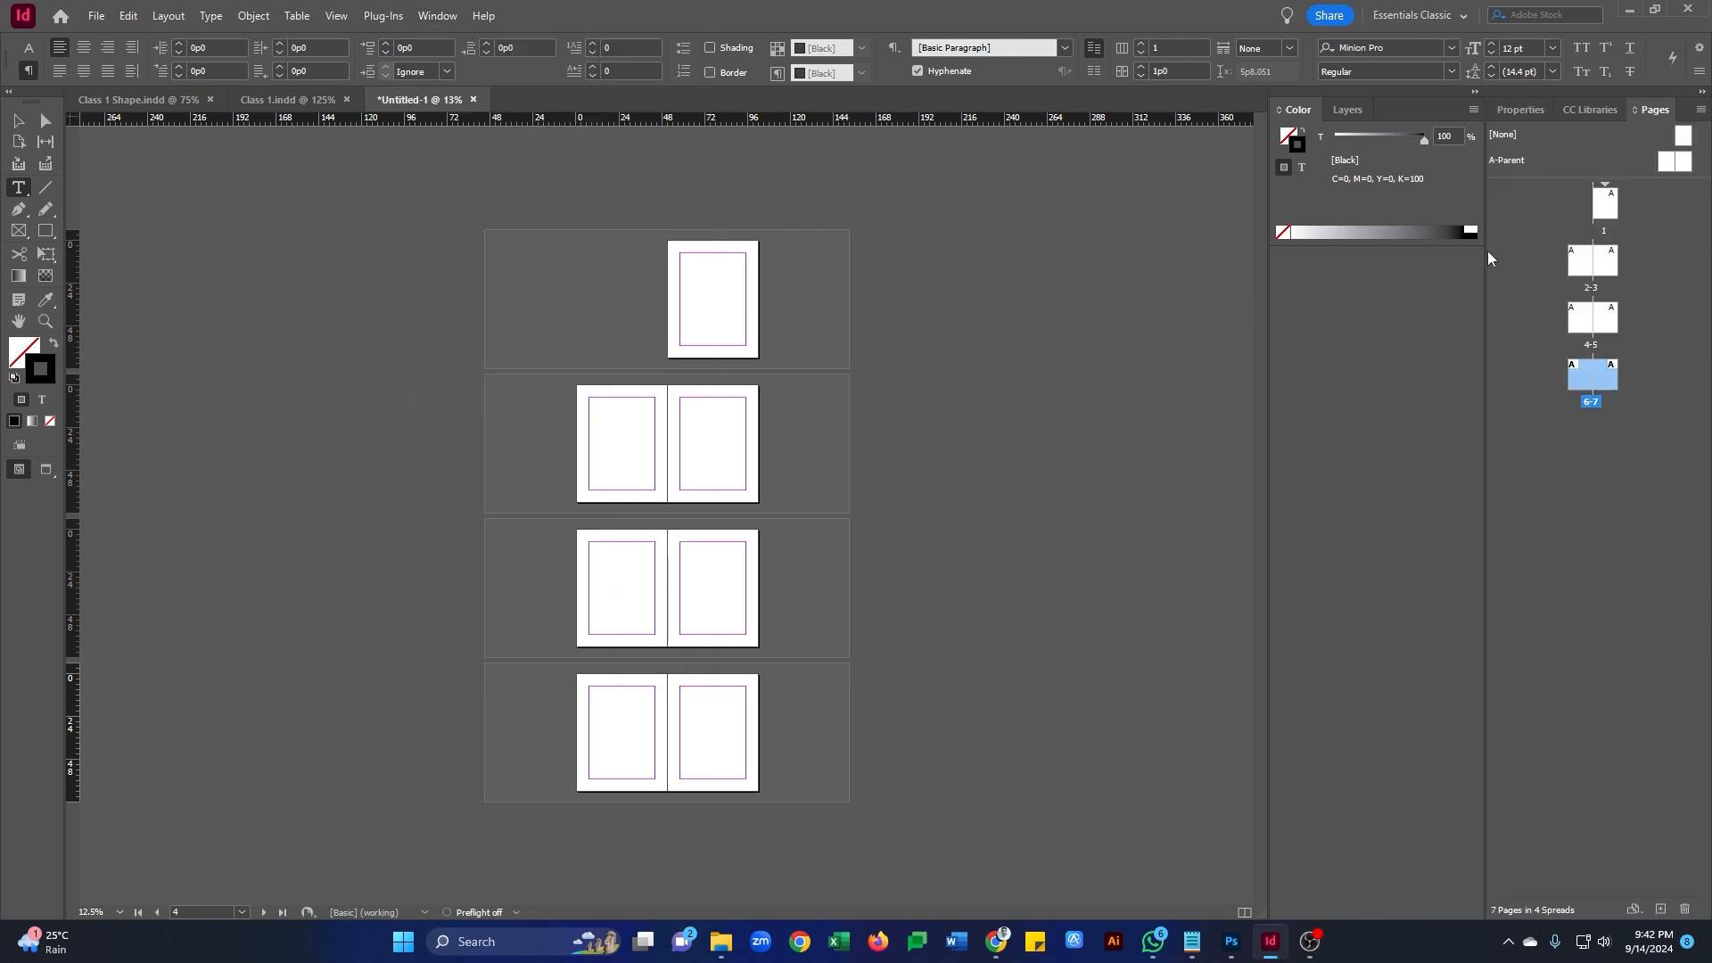
- Show the Character panel and dock it below the Color panel
{"action": "left_click", "coordinate": [434, 18]}
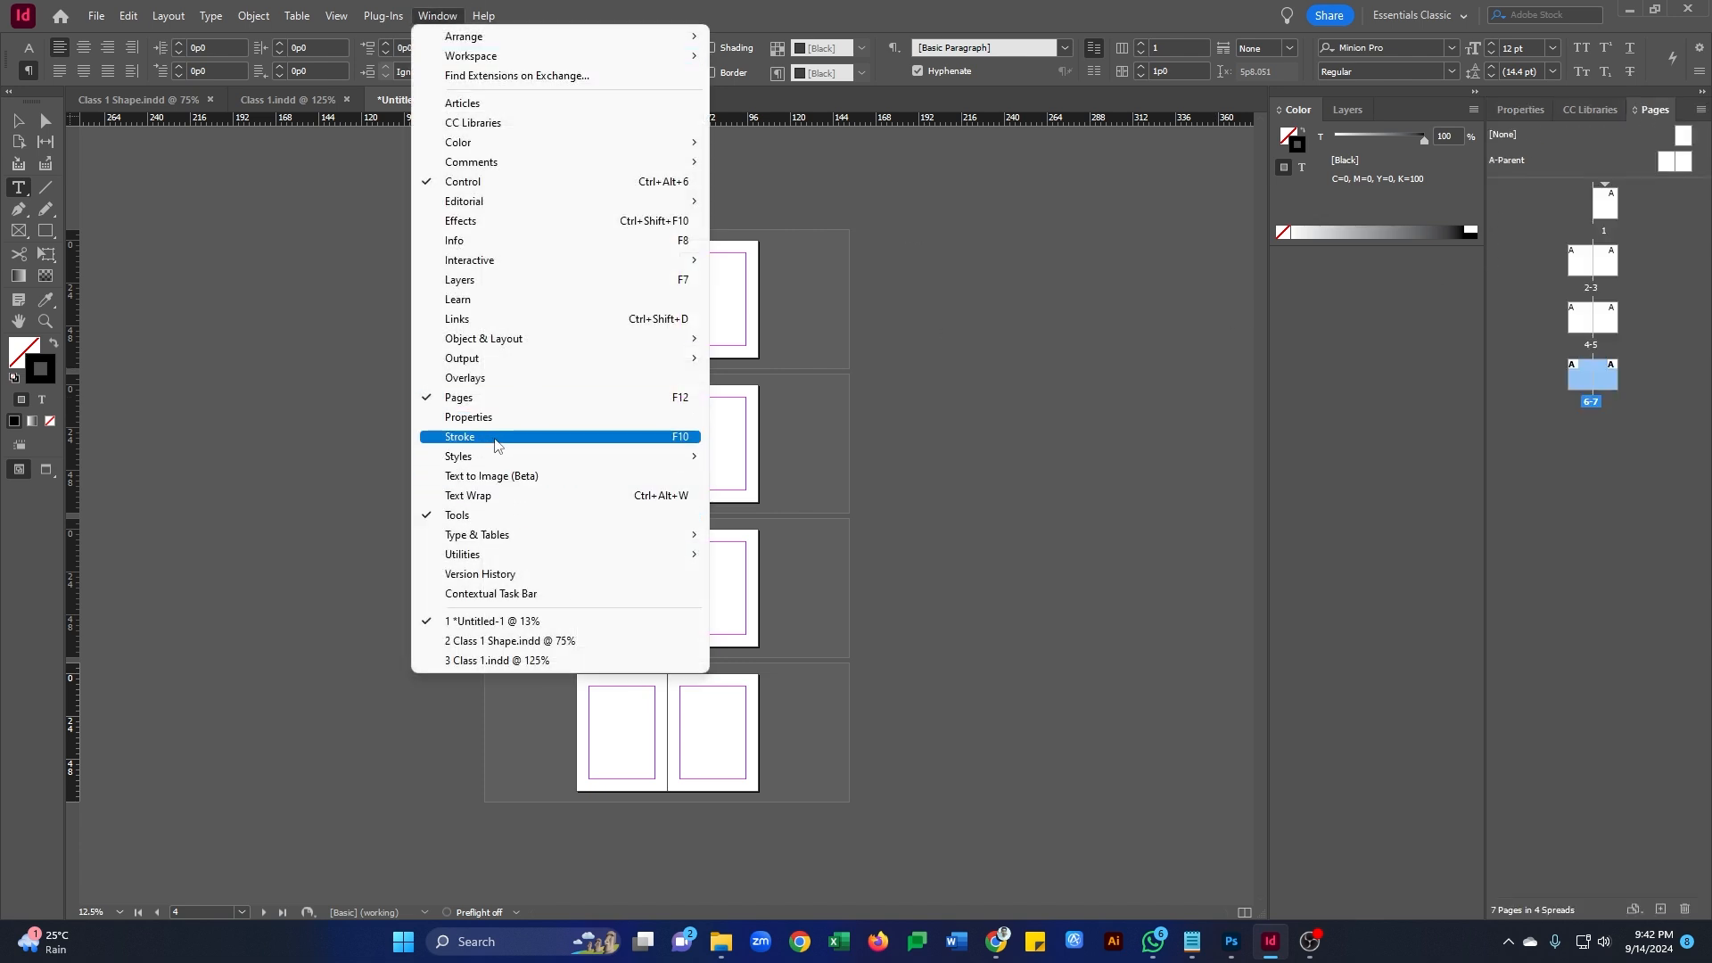
{"action": "mouse_move", "coordinate": [497, 536]}
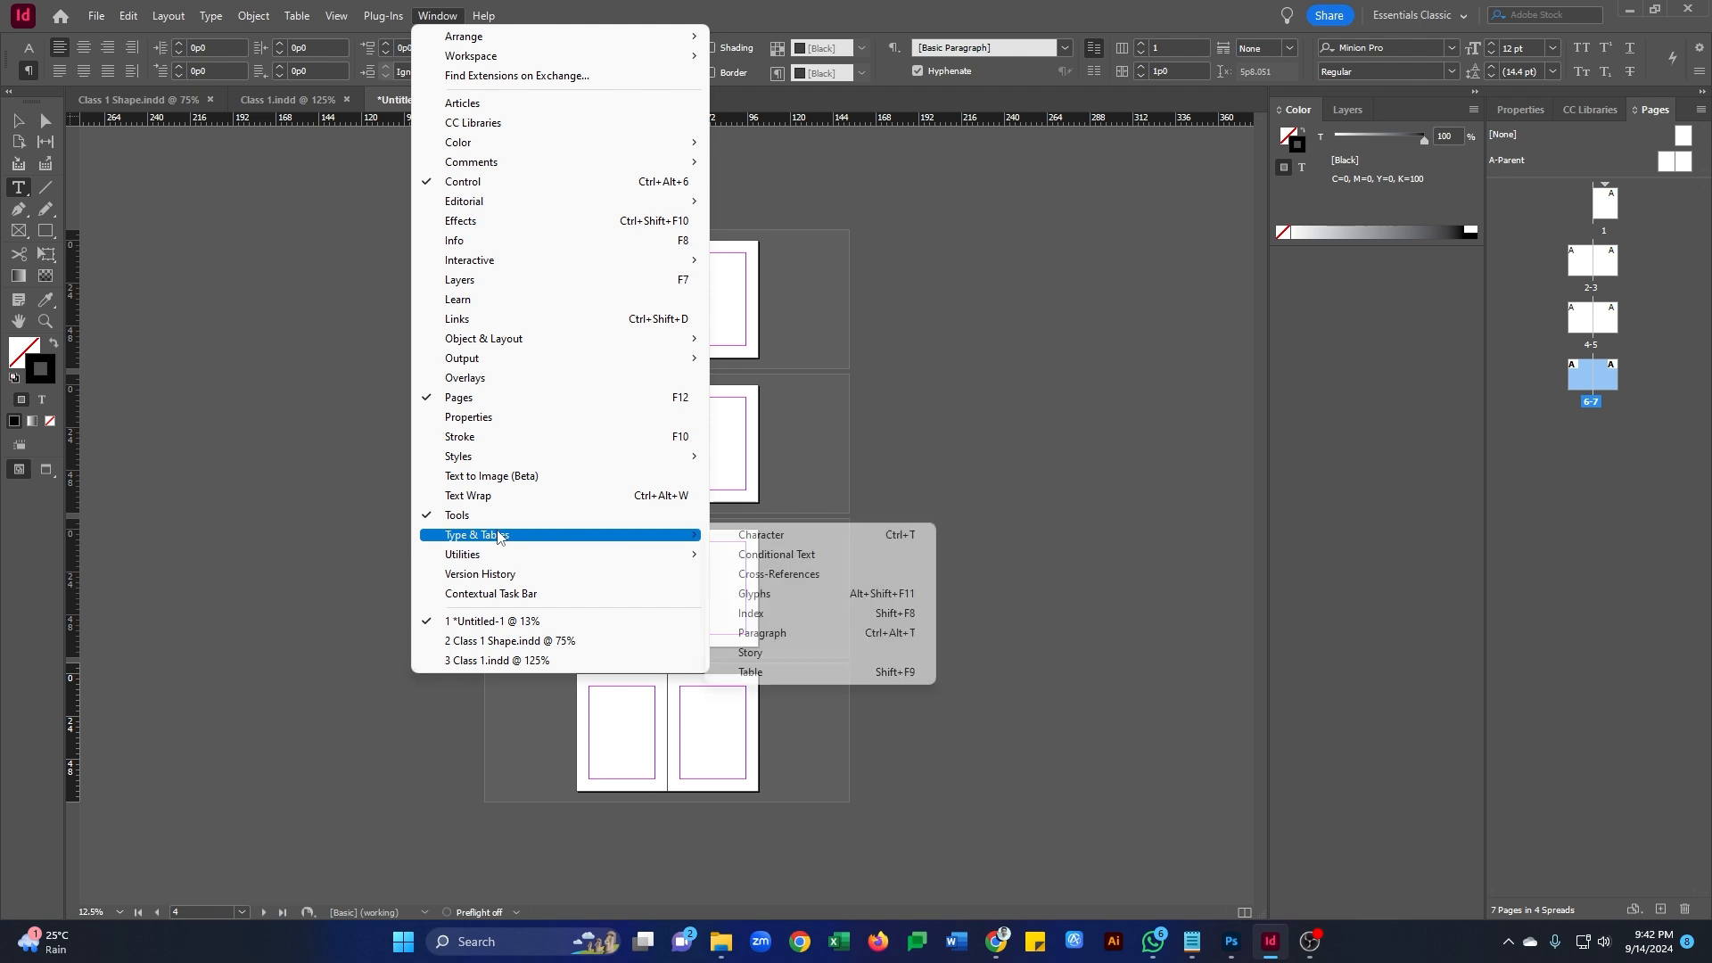
{"action": "left_click", "coordinate": [763, 535]}
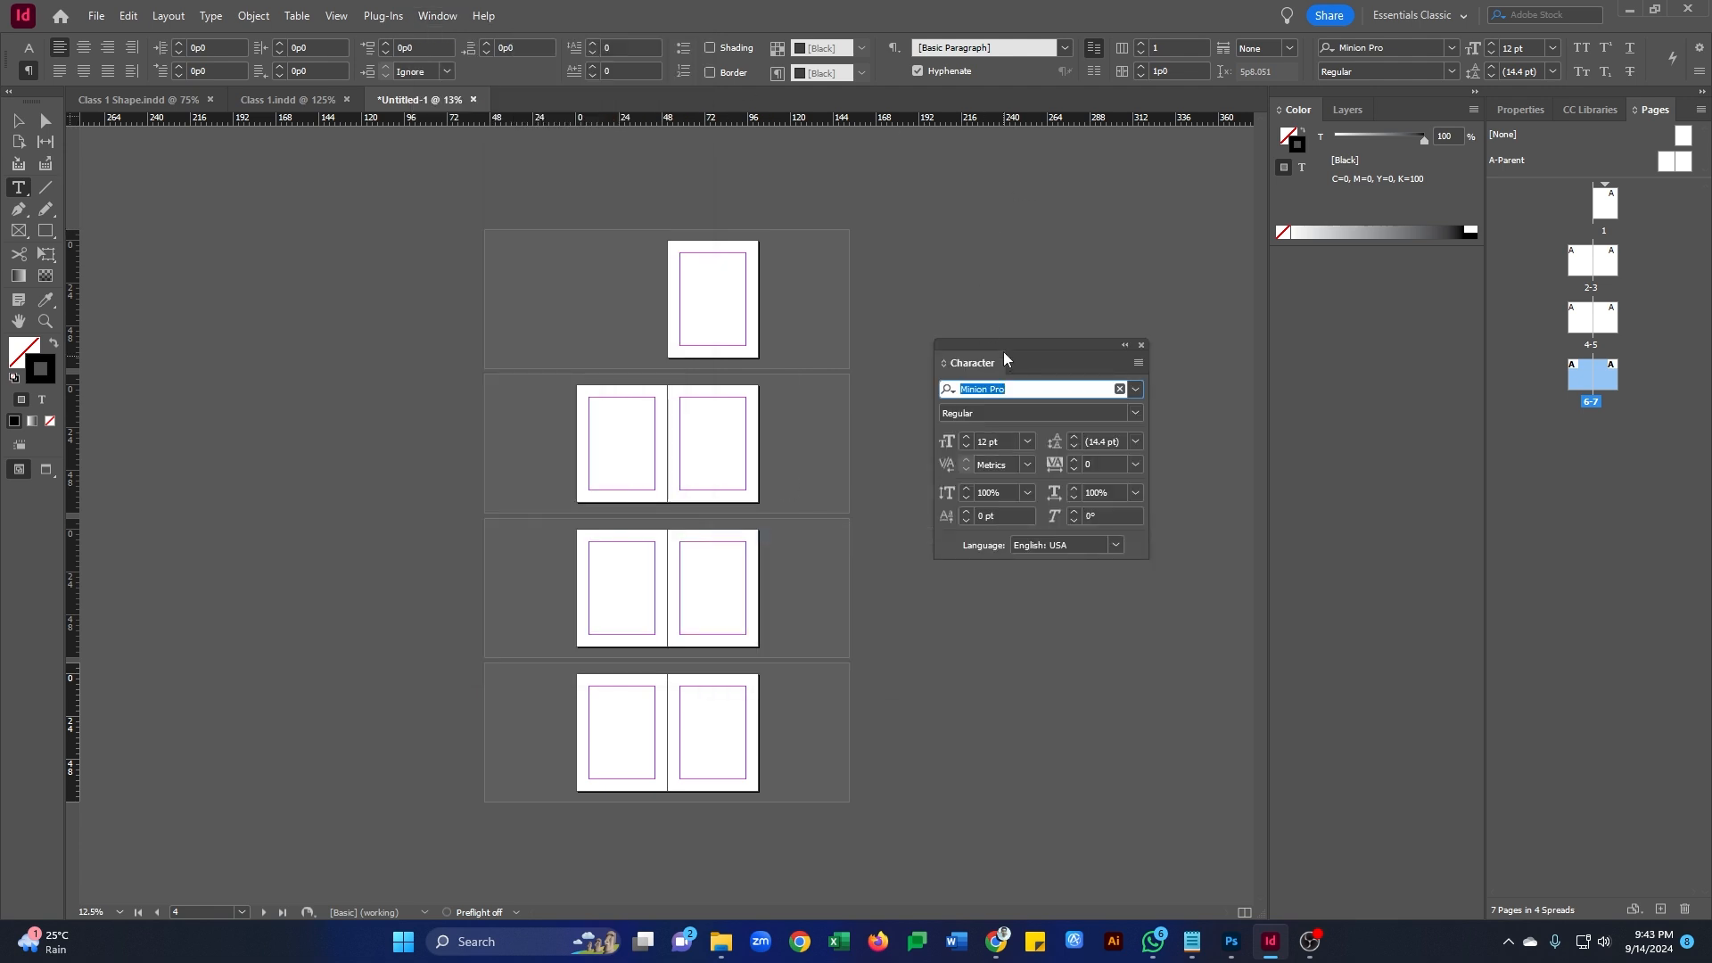
{"action": "left_click_drag", "start_coordinate": [1005, 359], "coordinate": [1379, 266]}
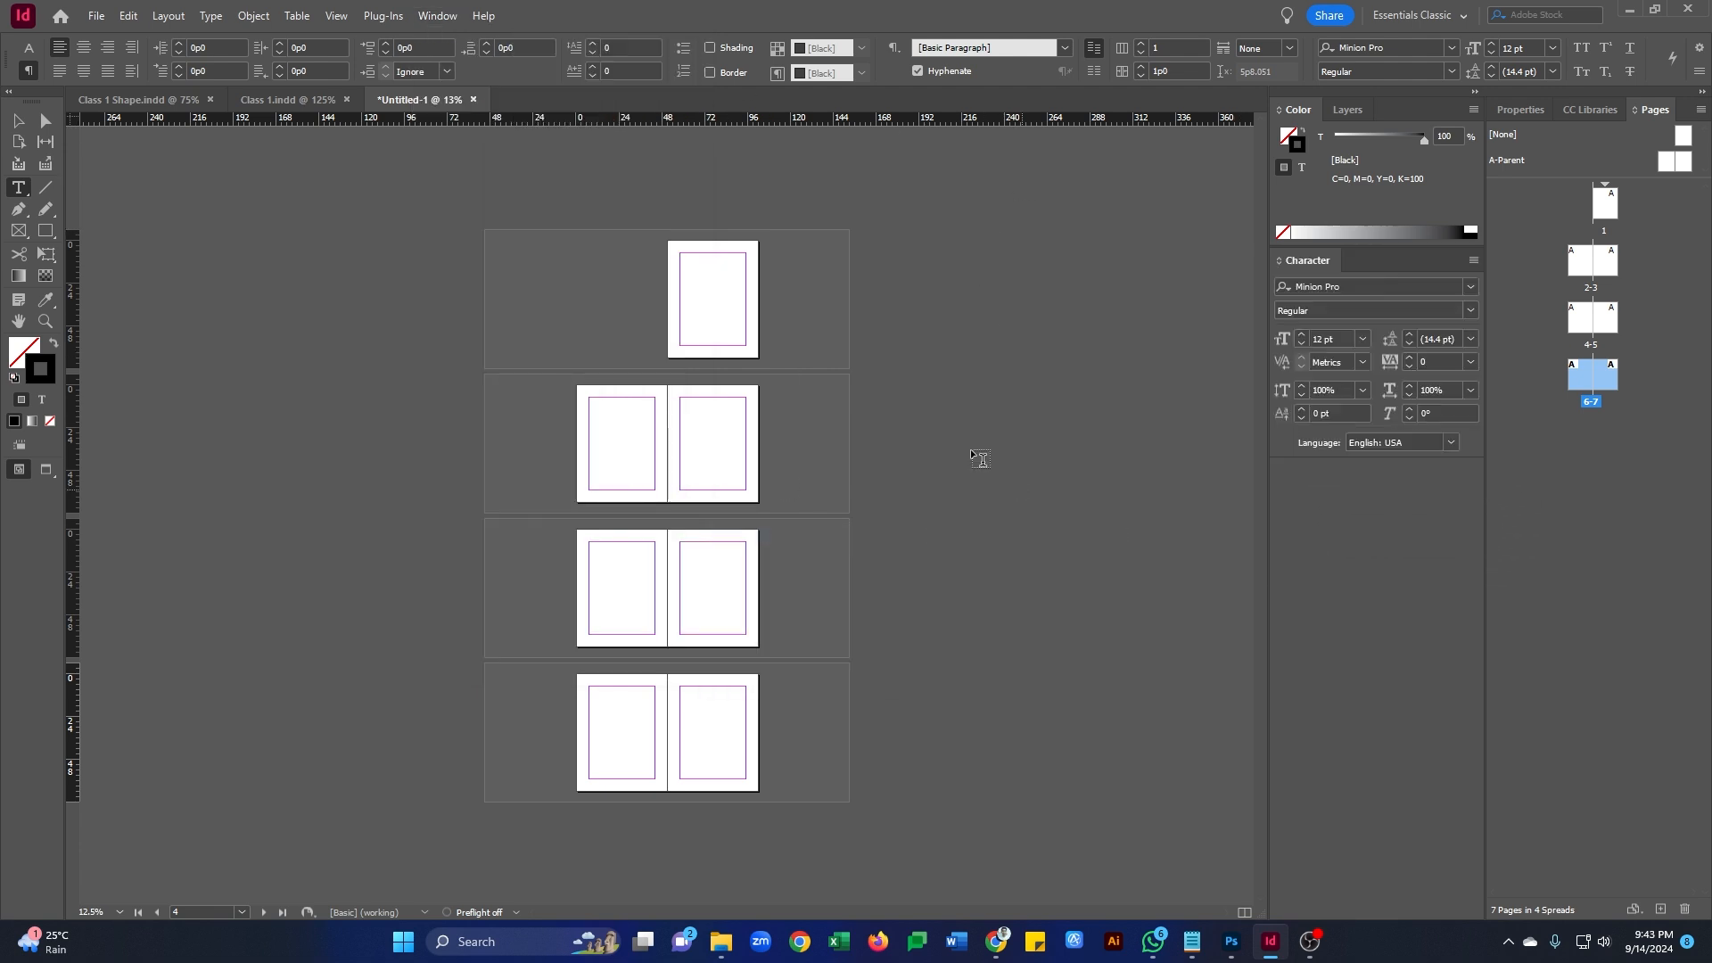
- Show the Paragraph panel and dock it below the Character panel
{"action": "left_click", "coordinate": [424, 19]}
{"action": "mouse_move", "coordinate": [587, 545]}
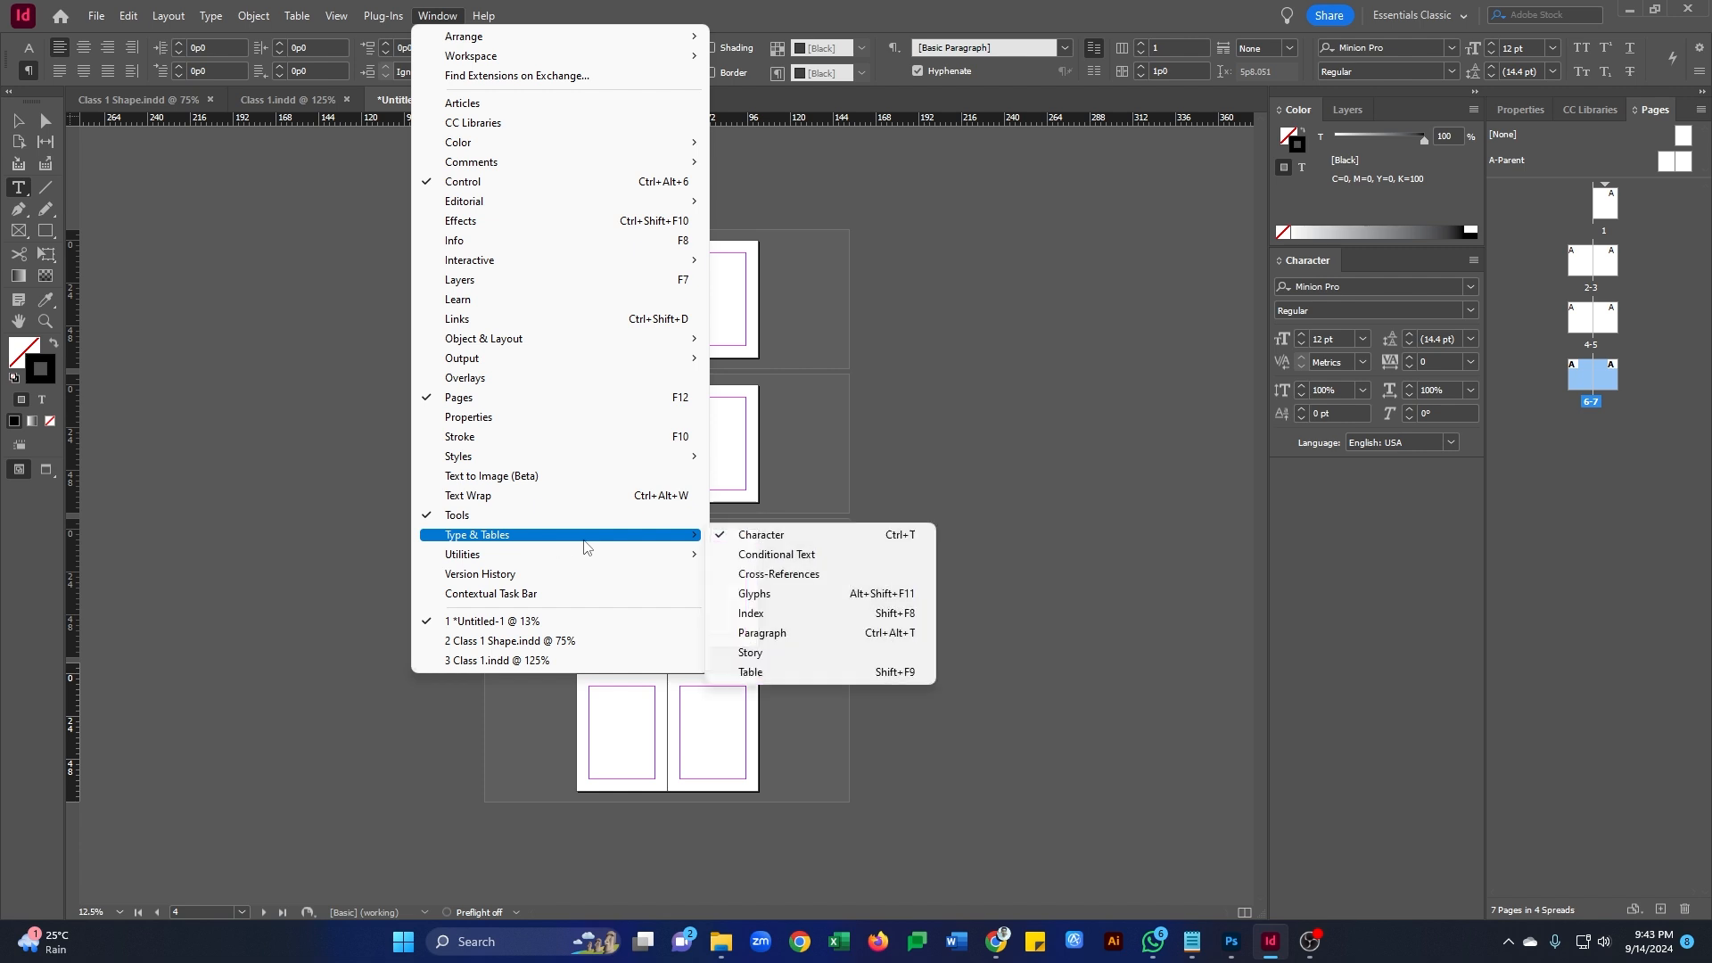
{"action": "left_click", "coordinate": [762, 633]}
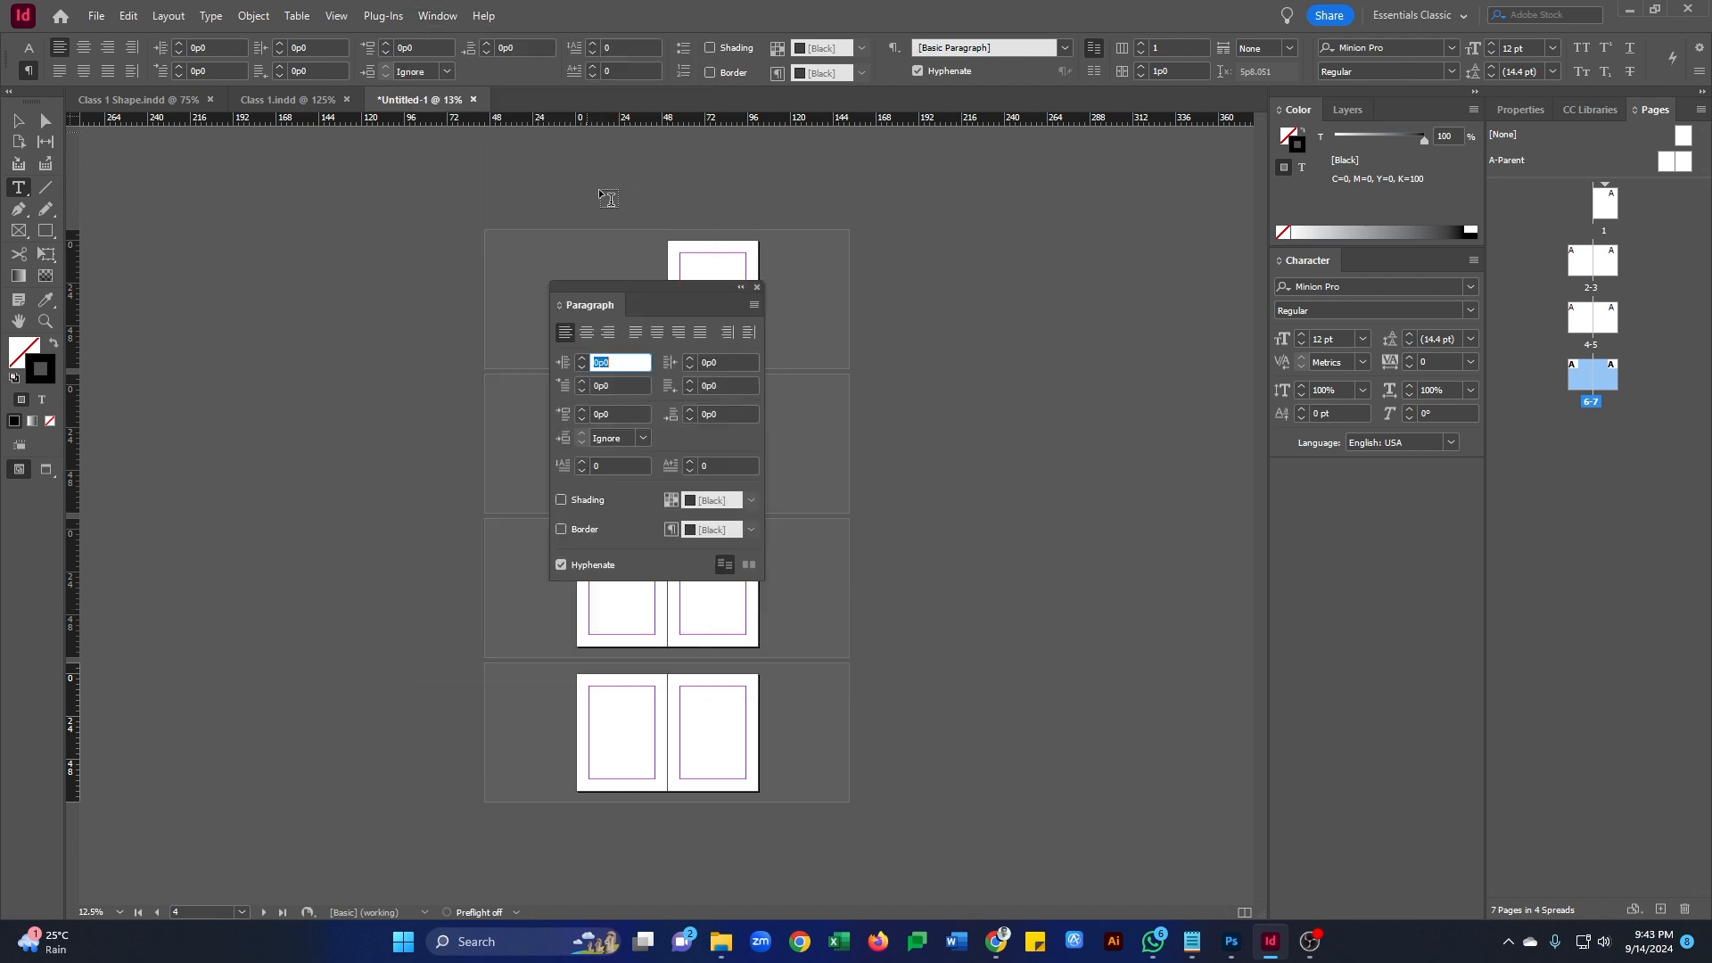
{"action": "left_click_drag", "start_coordinate": [628, 285], "coordinate": [1361, 471]}
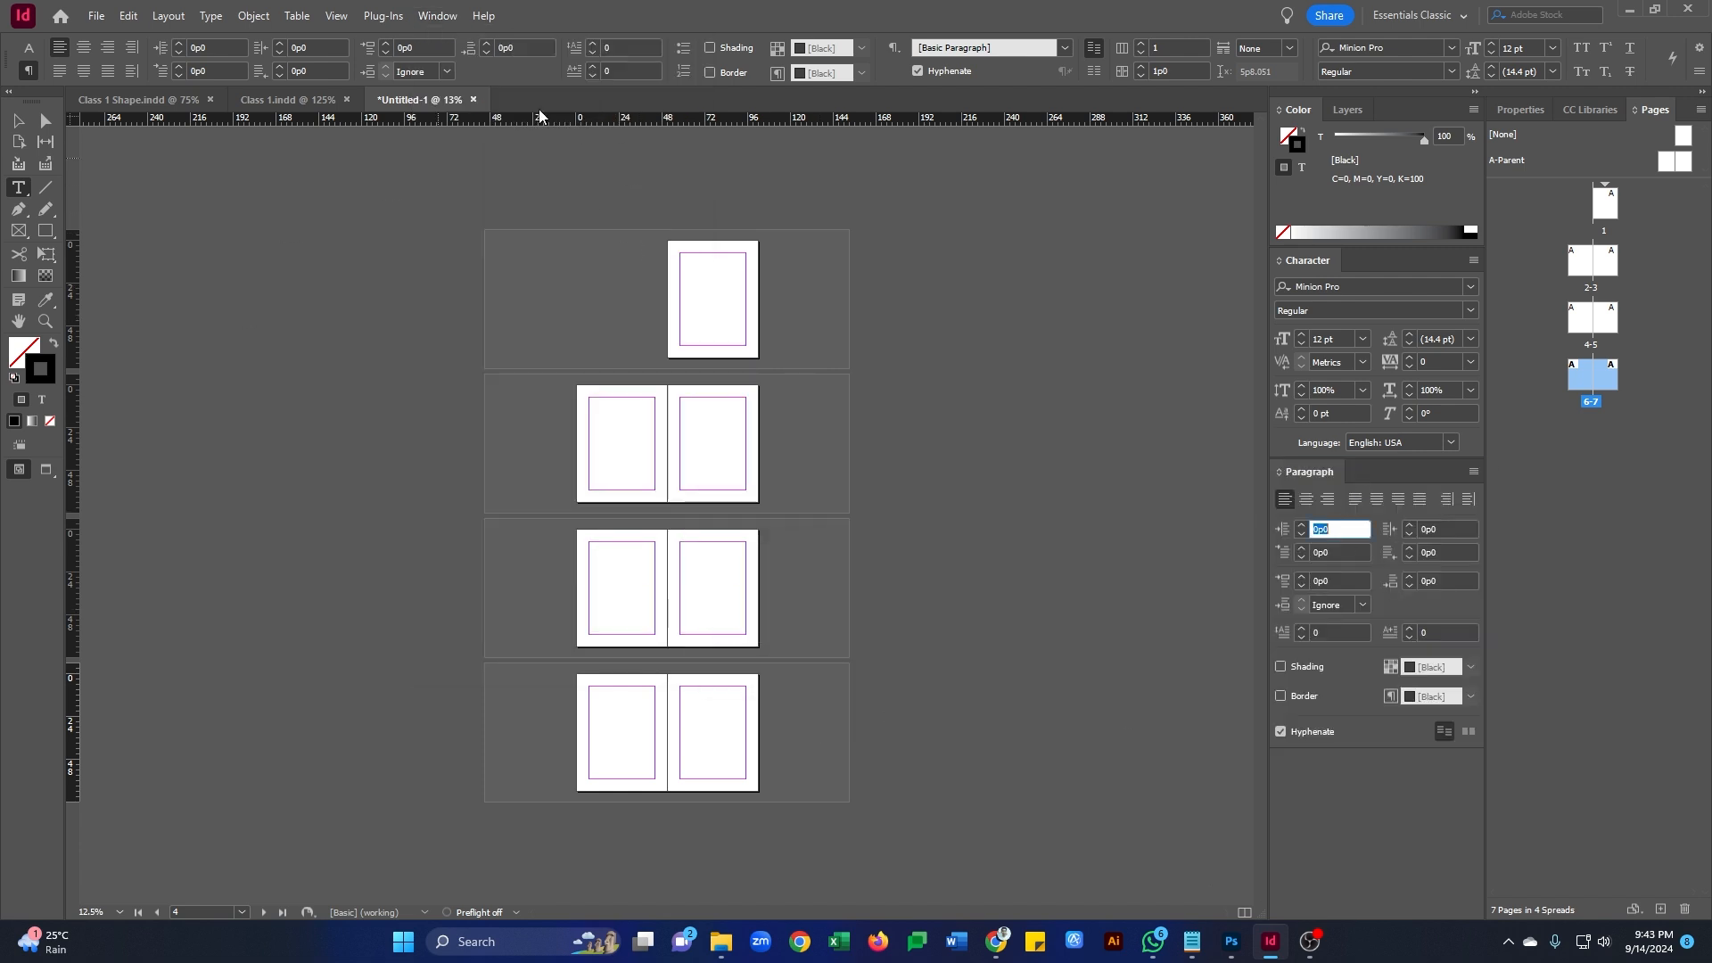
- Show the Cell Styles panel and dock its group together with the Color and Layers panels
{"action": "left_click", "coordinate": [437, 15]}
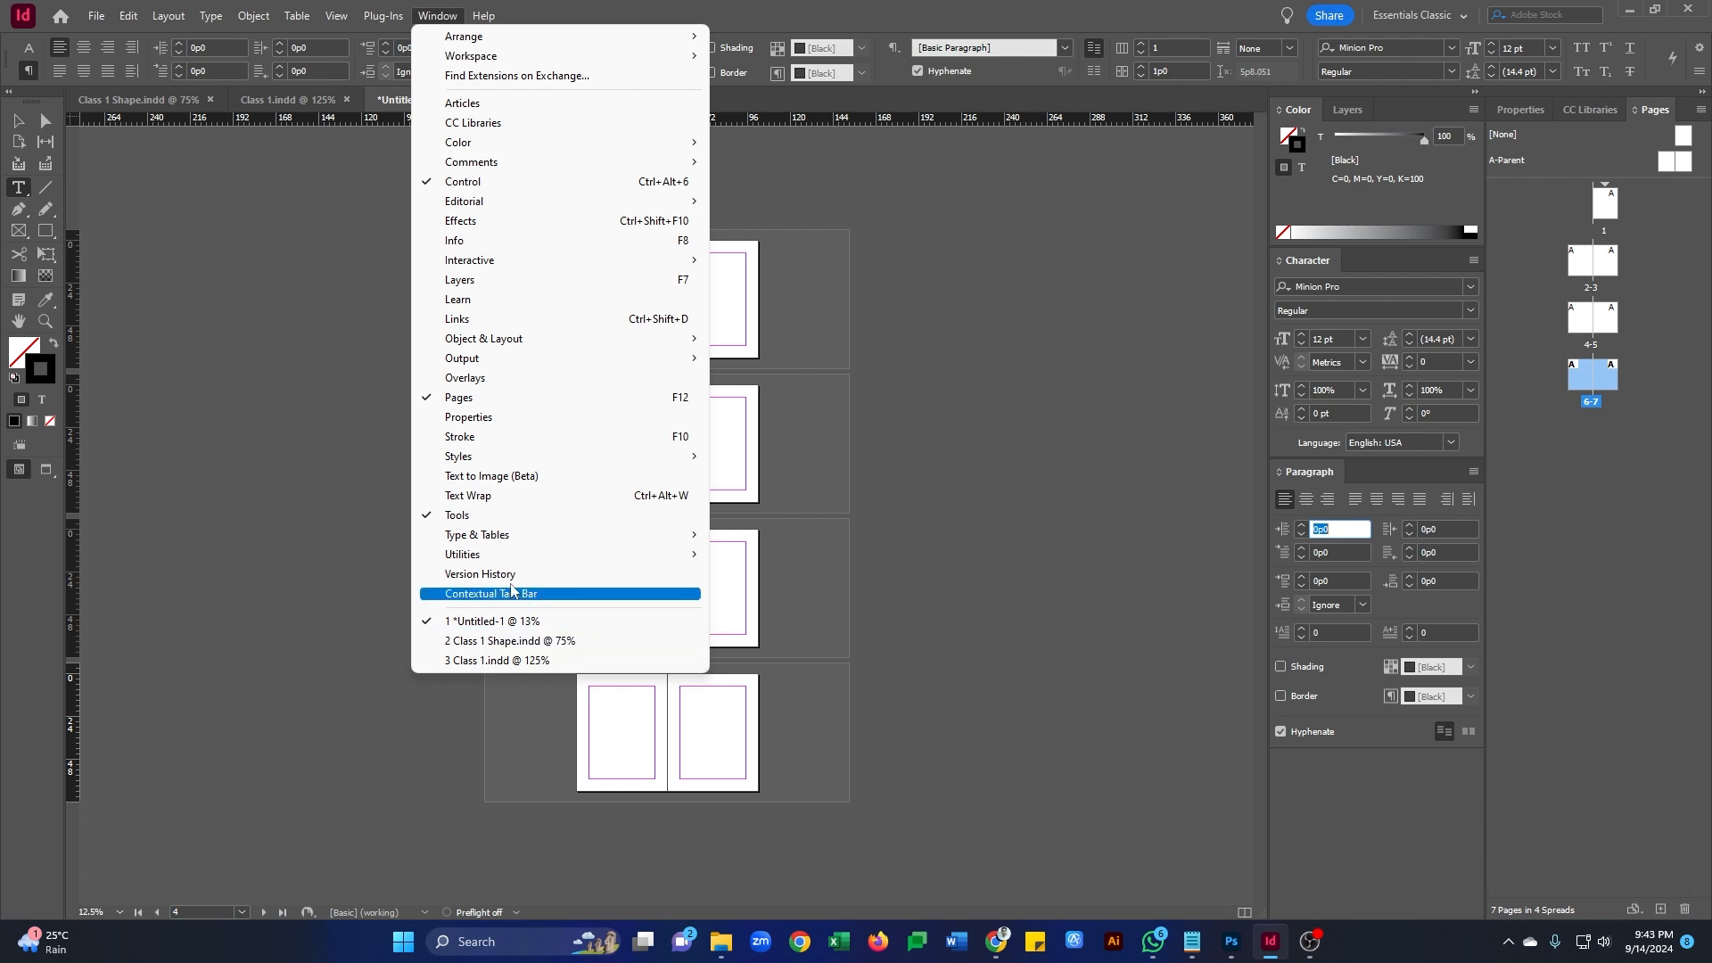
{"action": "mouse_move", "coordinate": [475, 458]}
{"action": "left_click", "coordinate": [736, 457]}
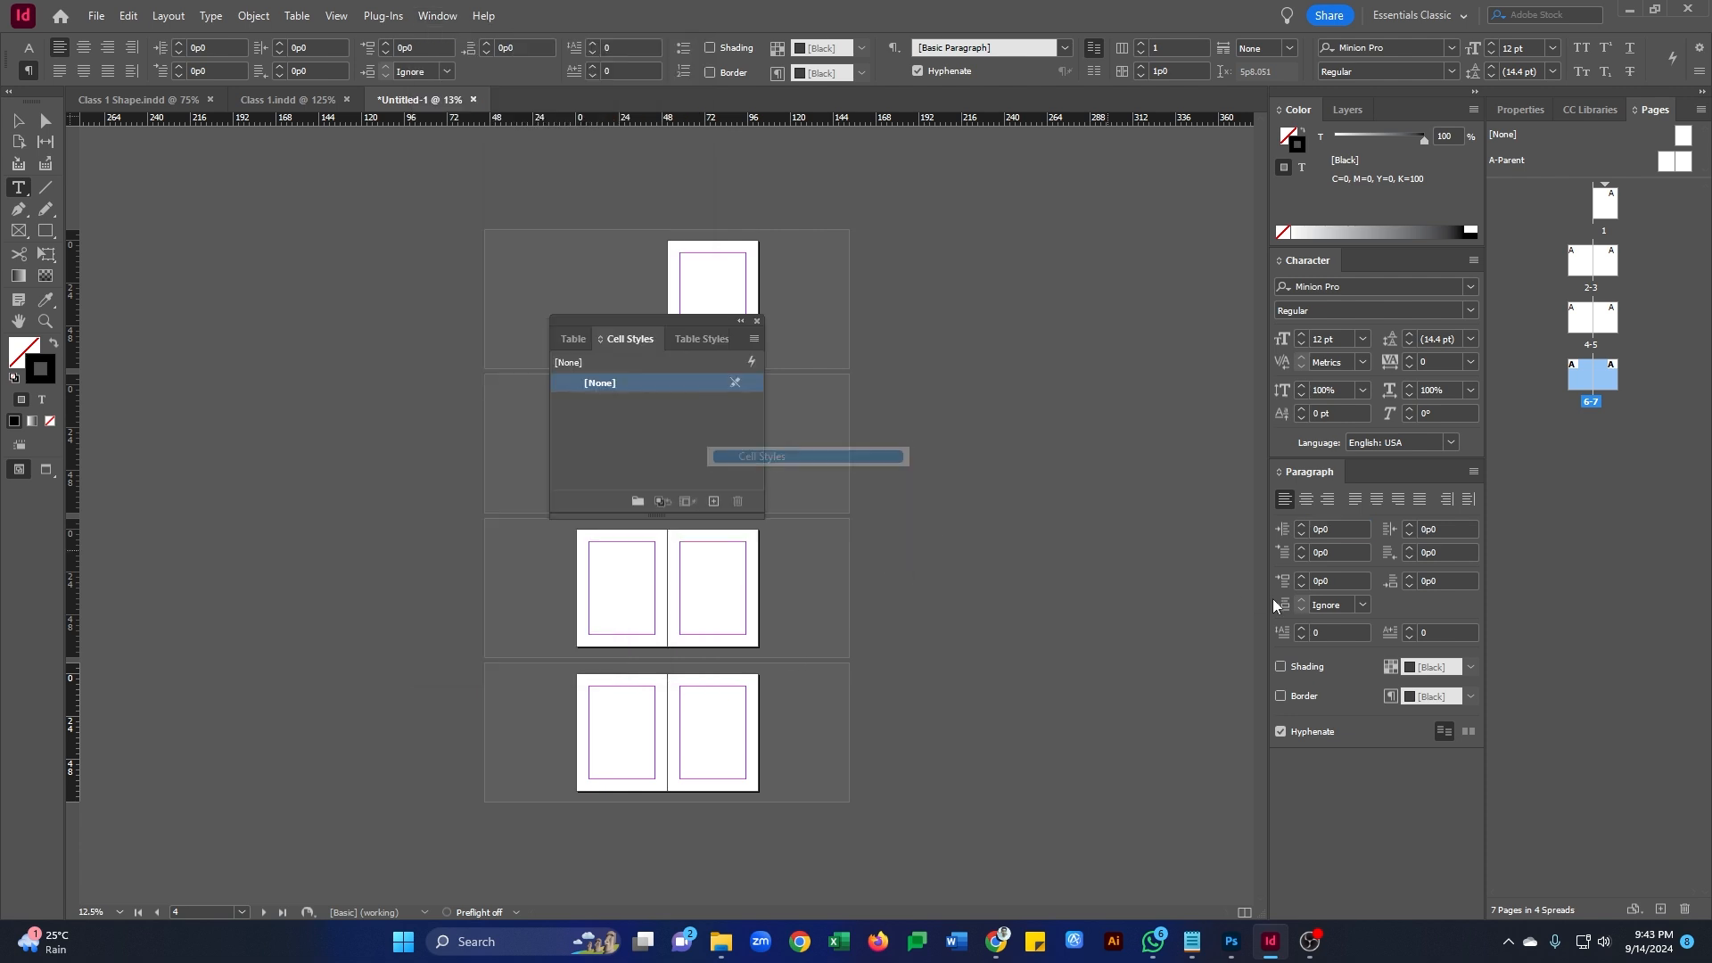
{"action": "left_click_drag", "start_coordinate": [676, 319], "coordinate": [1414, 109]}
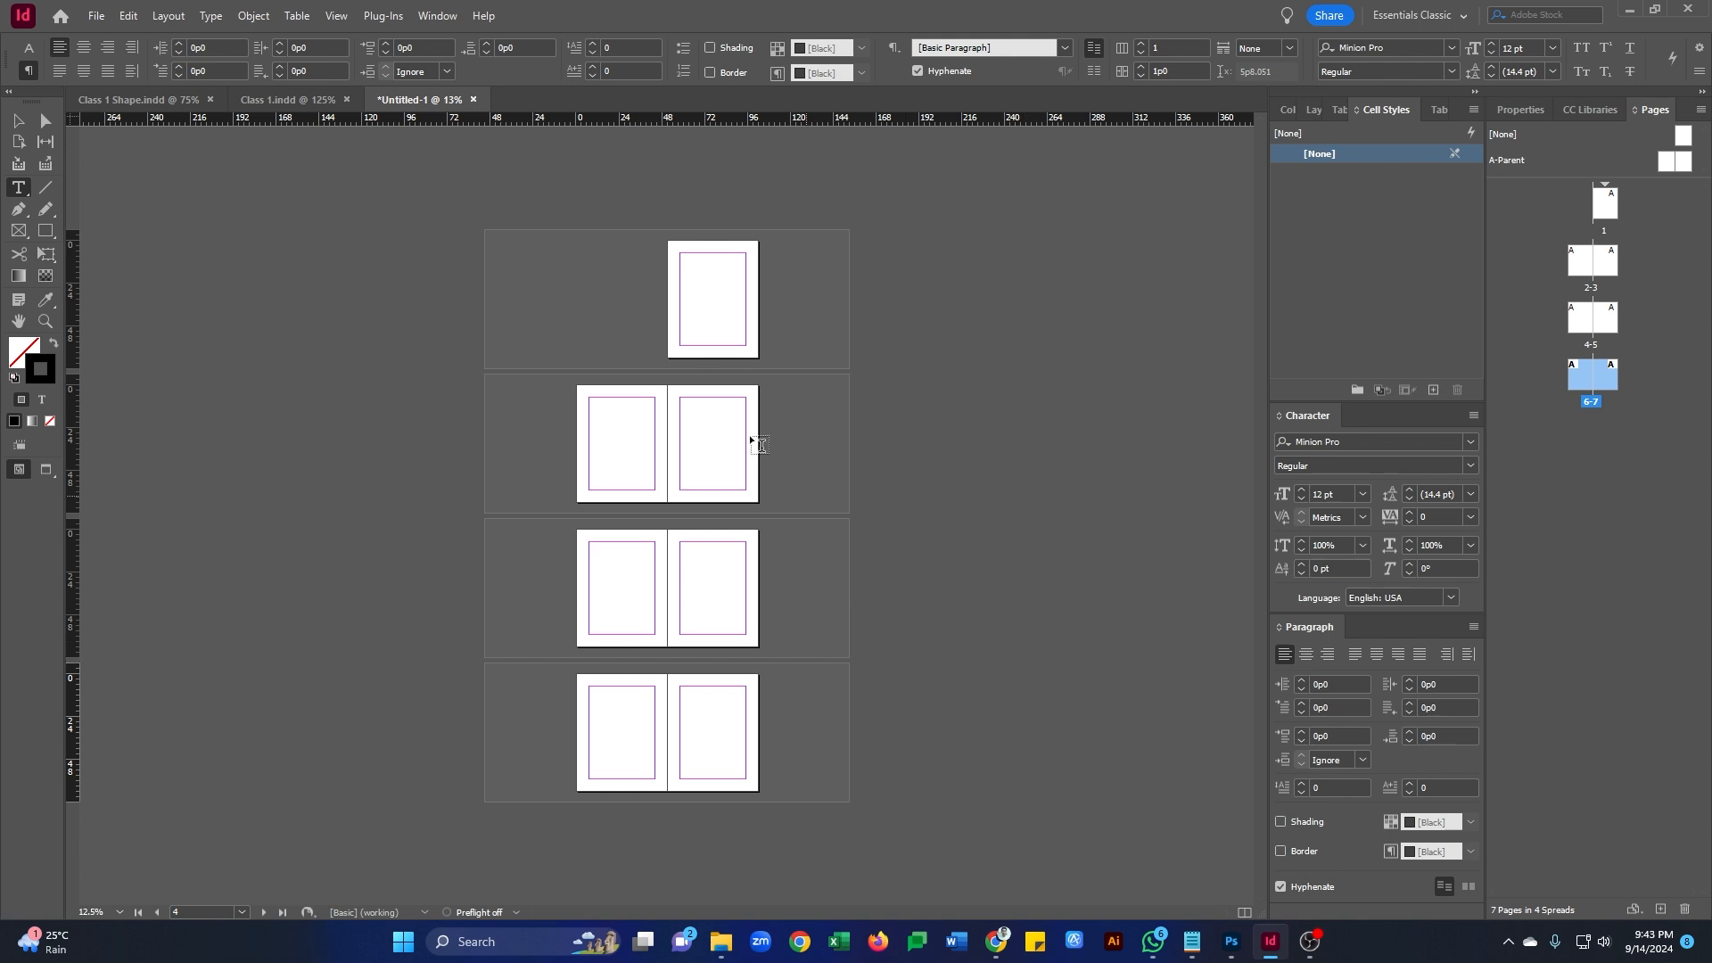
- Draw a text frame filling the margin area of page 2 and fill it with placeholder text
{"action": "scroll", "coordinate": [696, 309], "scroll_direction": "up", "scroll_amount": 2}
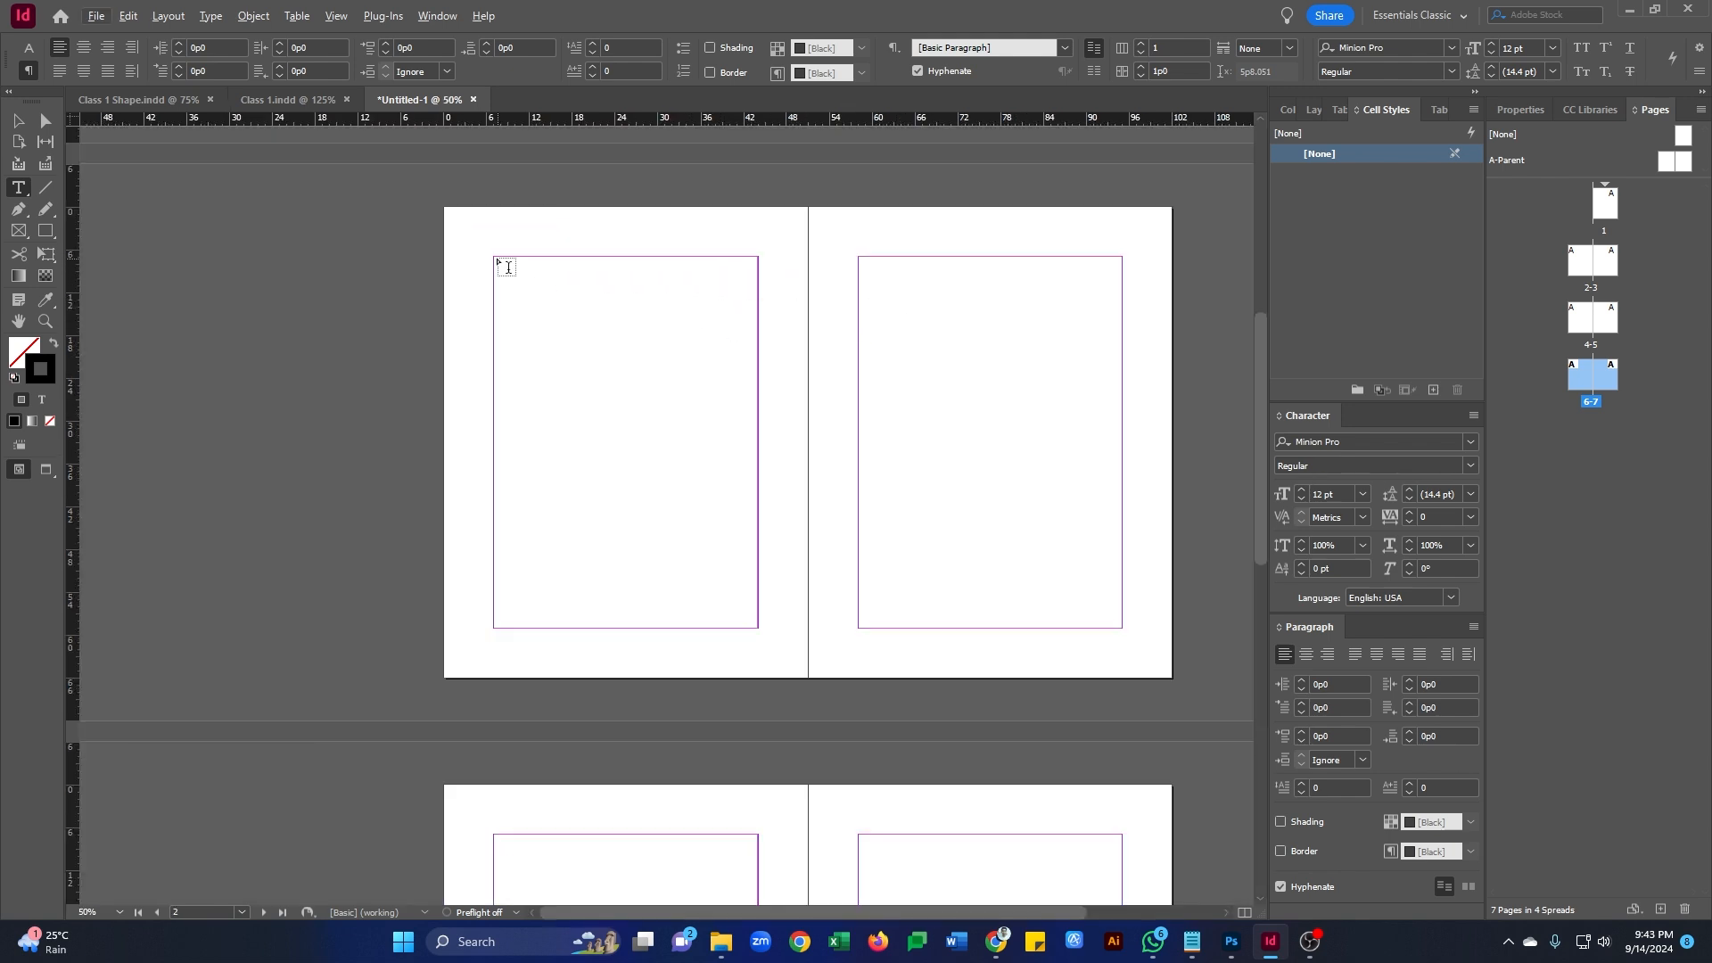
{"action": "left_click_drag", "start_coordinate": [497, 259], "coordinate": [757, 626]}
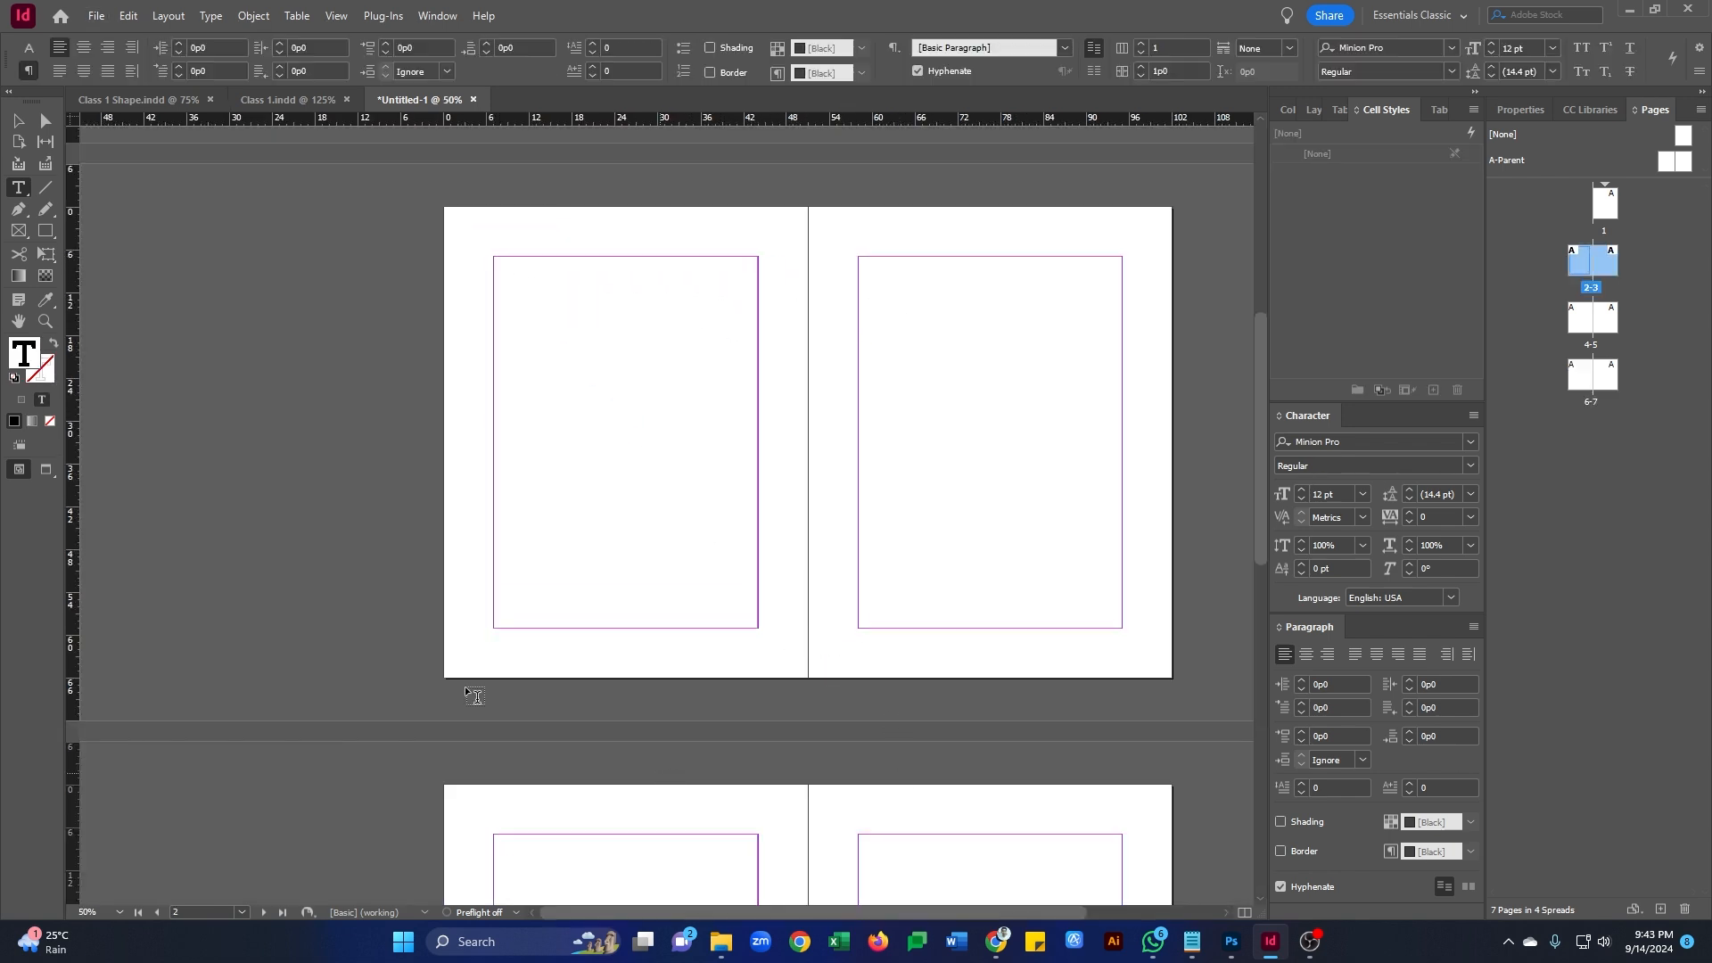
{"action": "left_click", "coordinate": [214, 17]}
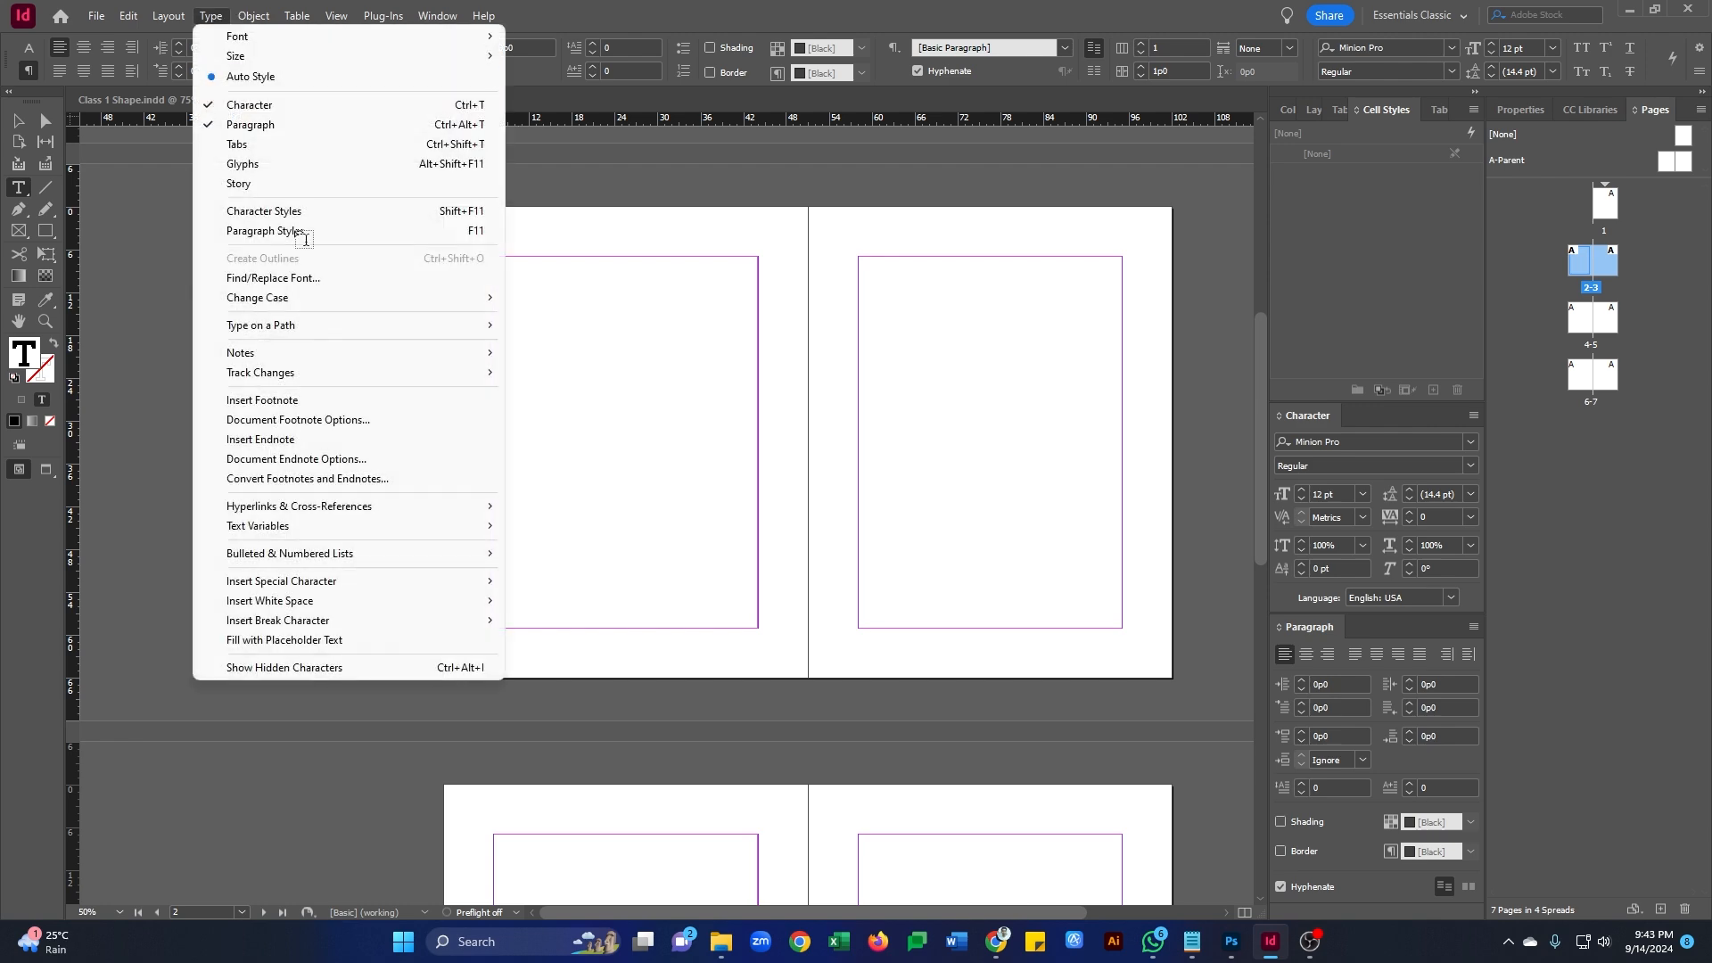
{"action": "left_click", "coordinate": [308, 640]}
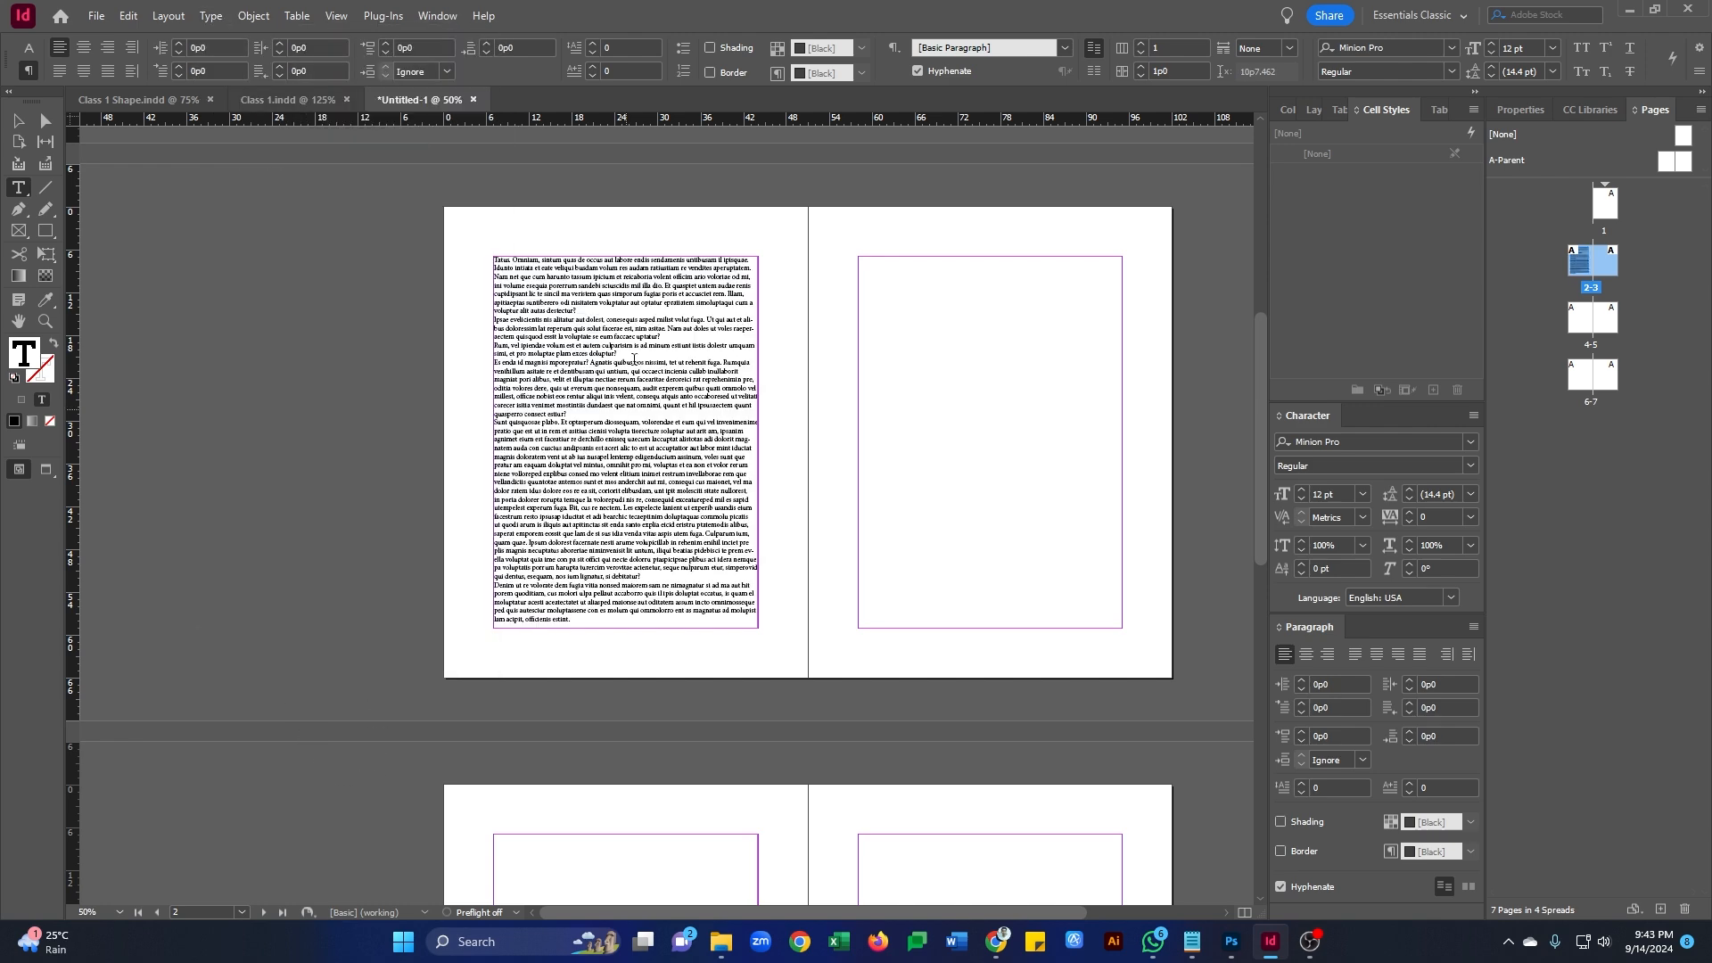
- Insert a paragraph break after "Tatus. Omniam" at the start of the placeholder text
{"action": "scroll", "coordinate": [602, 279], "scroll_direction": "up", "scroll_amount": 2}
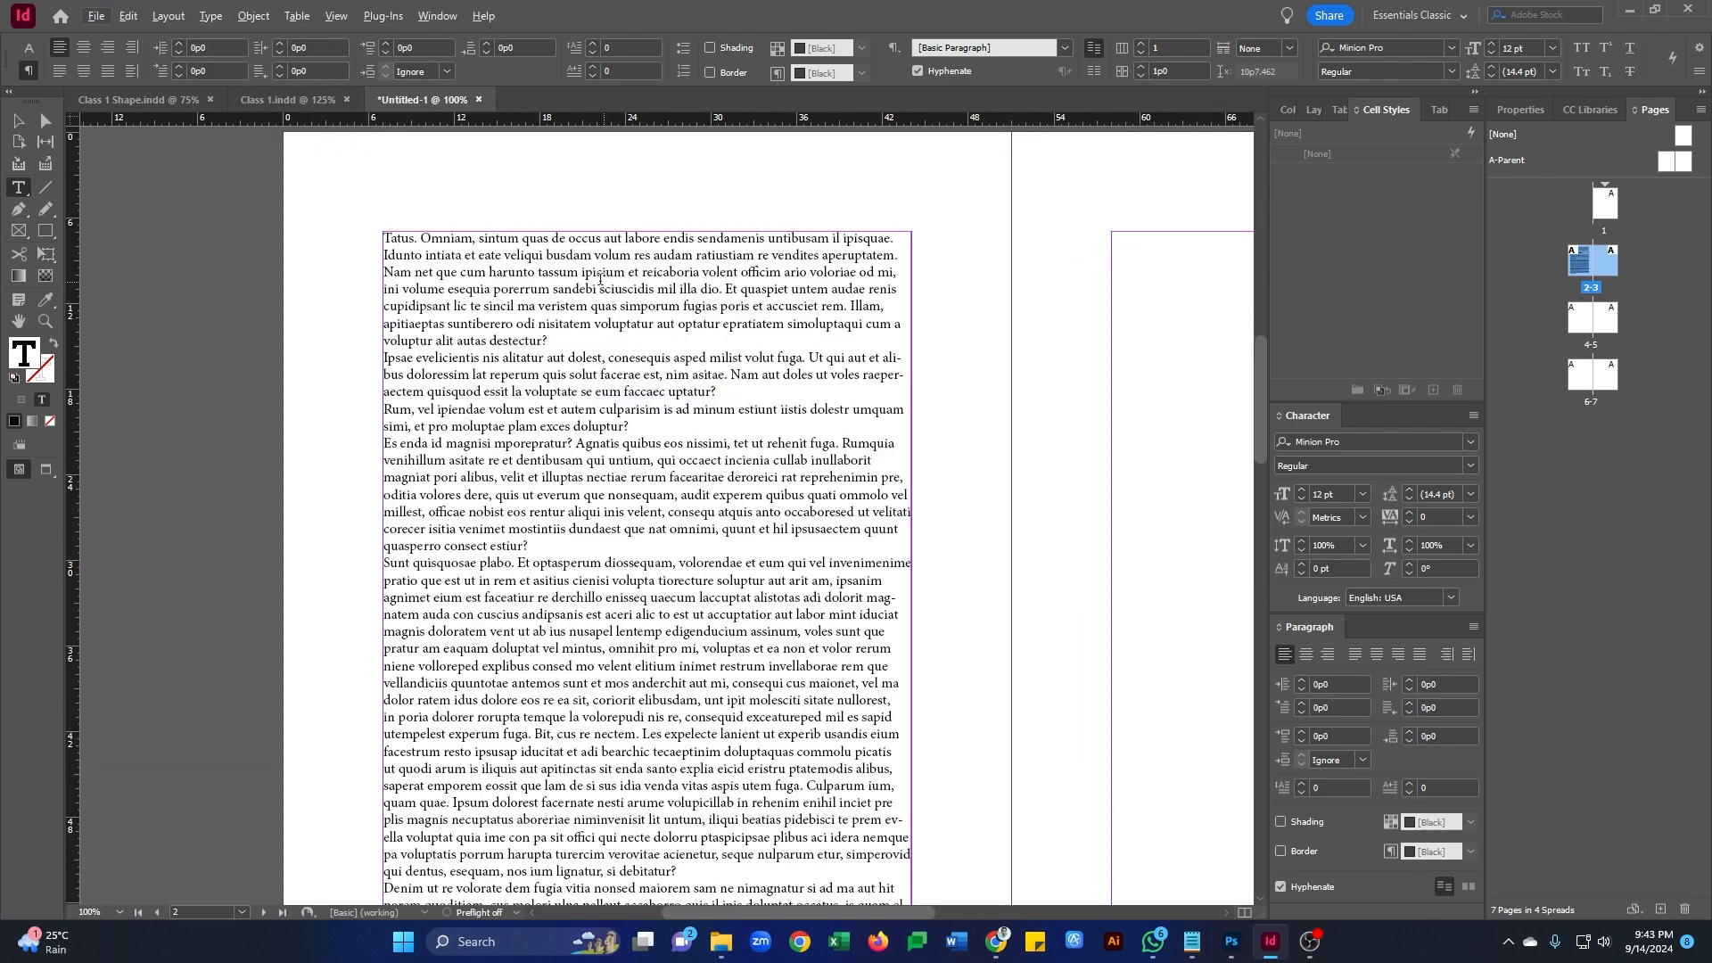
{"action": "left_click", "coordinate": [474, 239]}
{"action": "key", "text": "Return"}
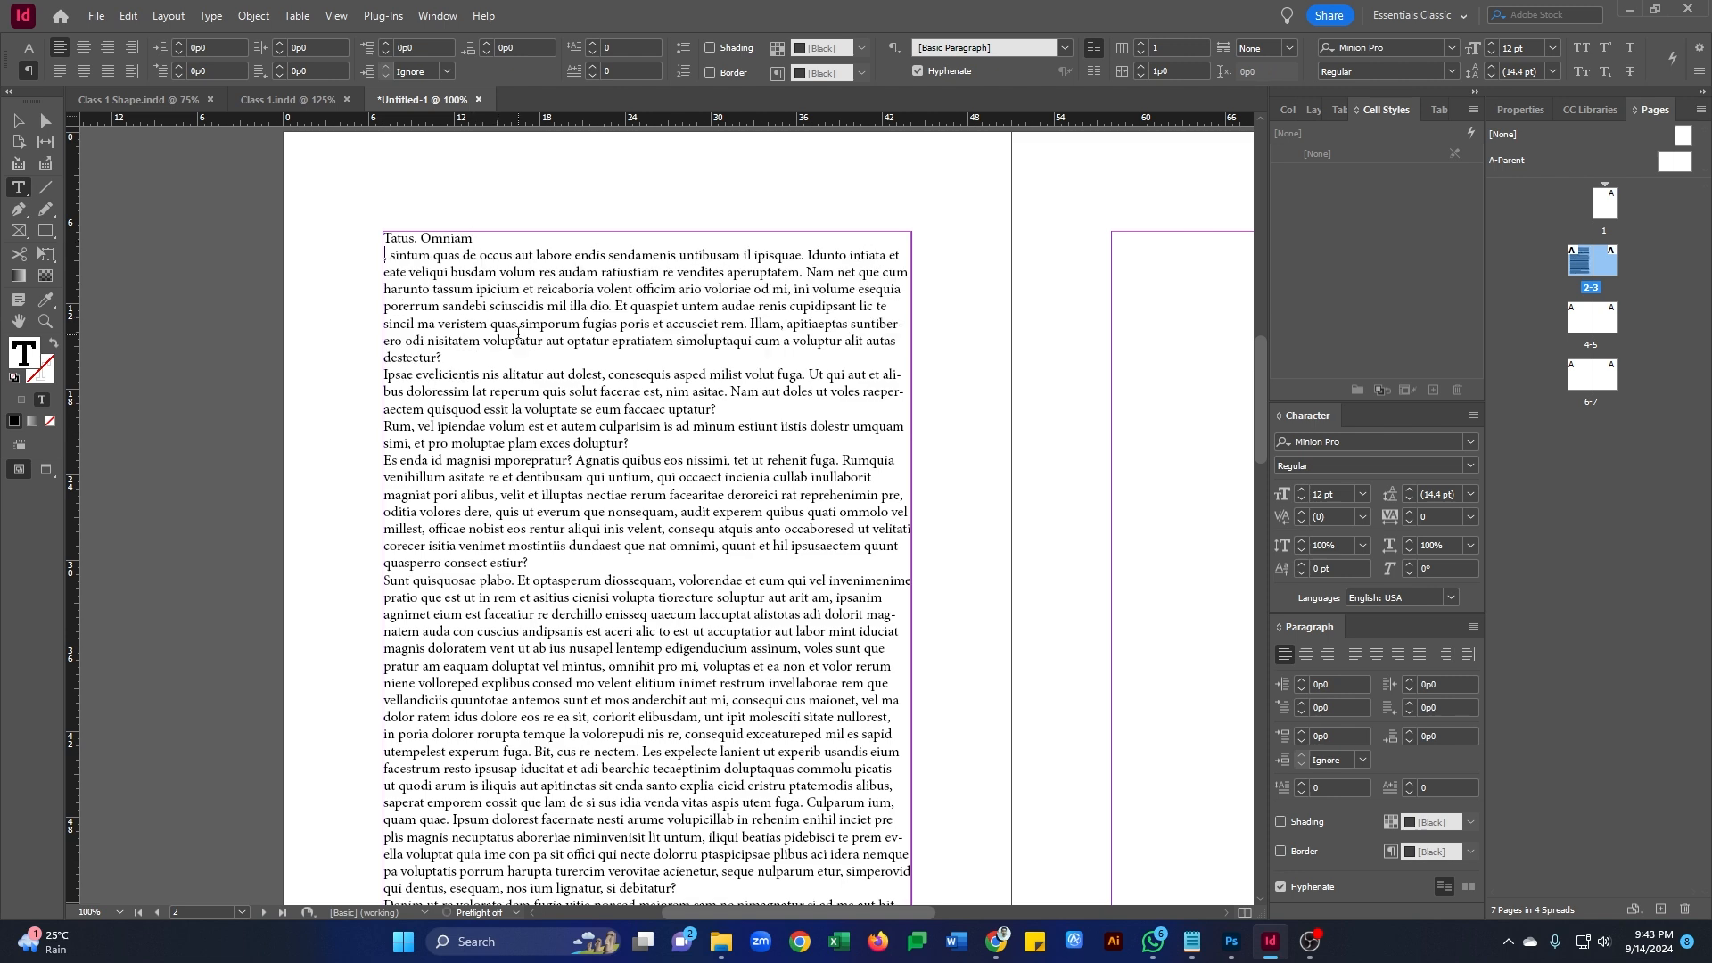
- Format the "Tatus. Omniam" heading with a 40 pt font size and centre alignment
{"action": "left_click_drag", "start_coordinate": [473, 238], "coordinate": [382, 238]}
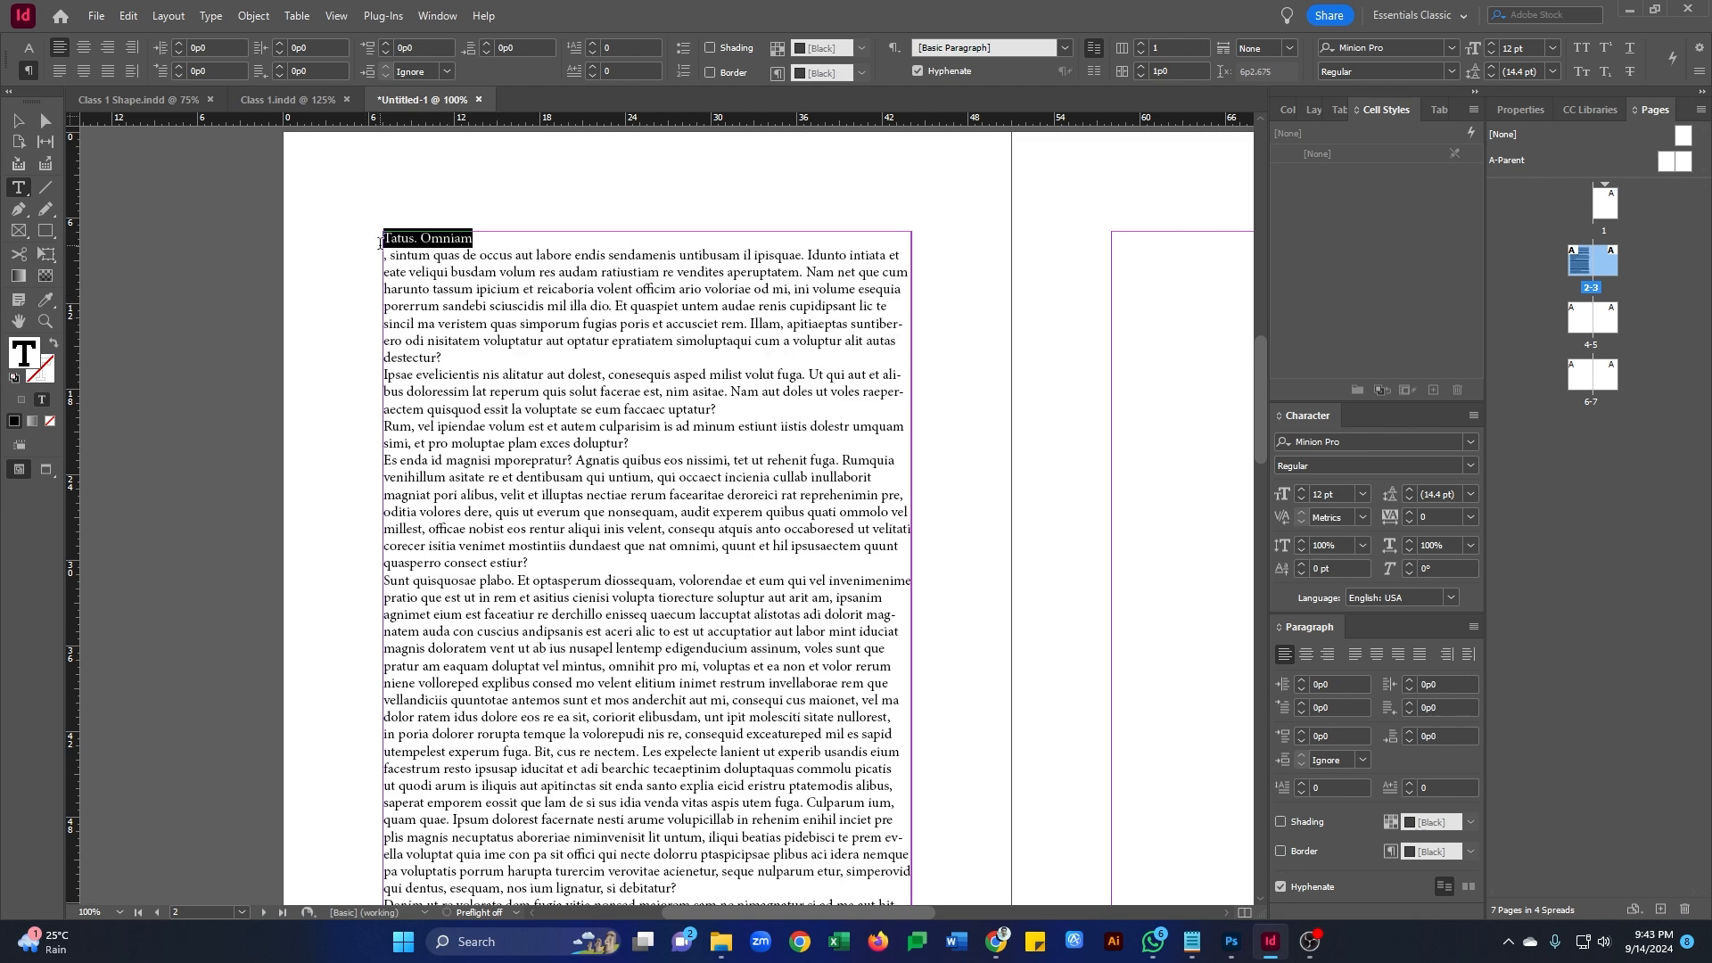
{"action": "left_click", "coordinate": [1301, 490]}
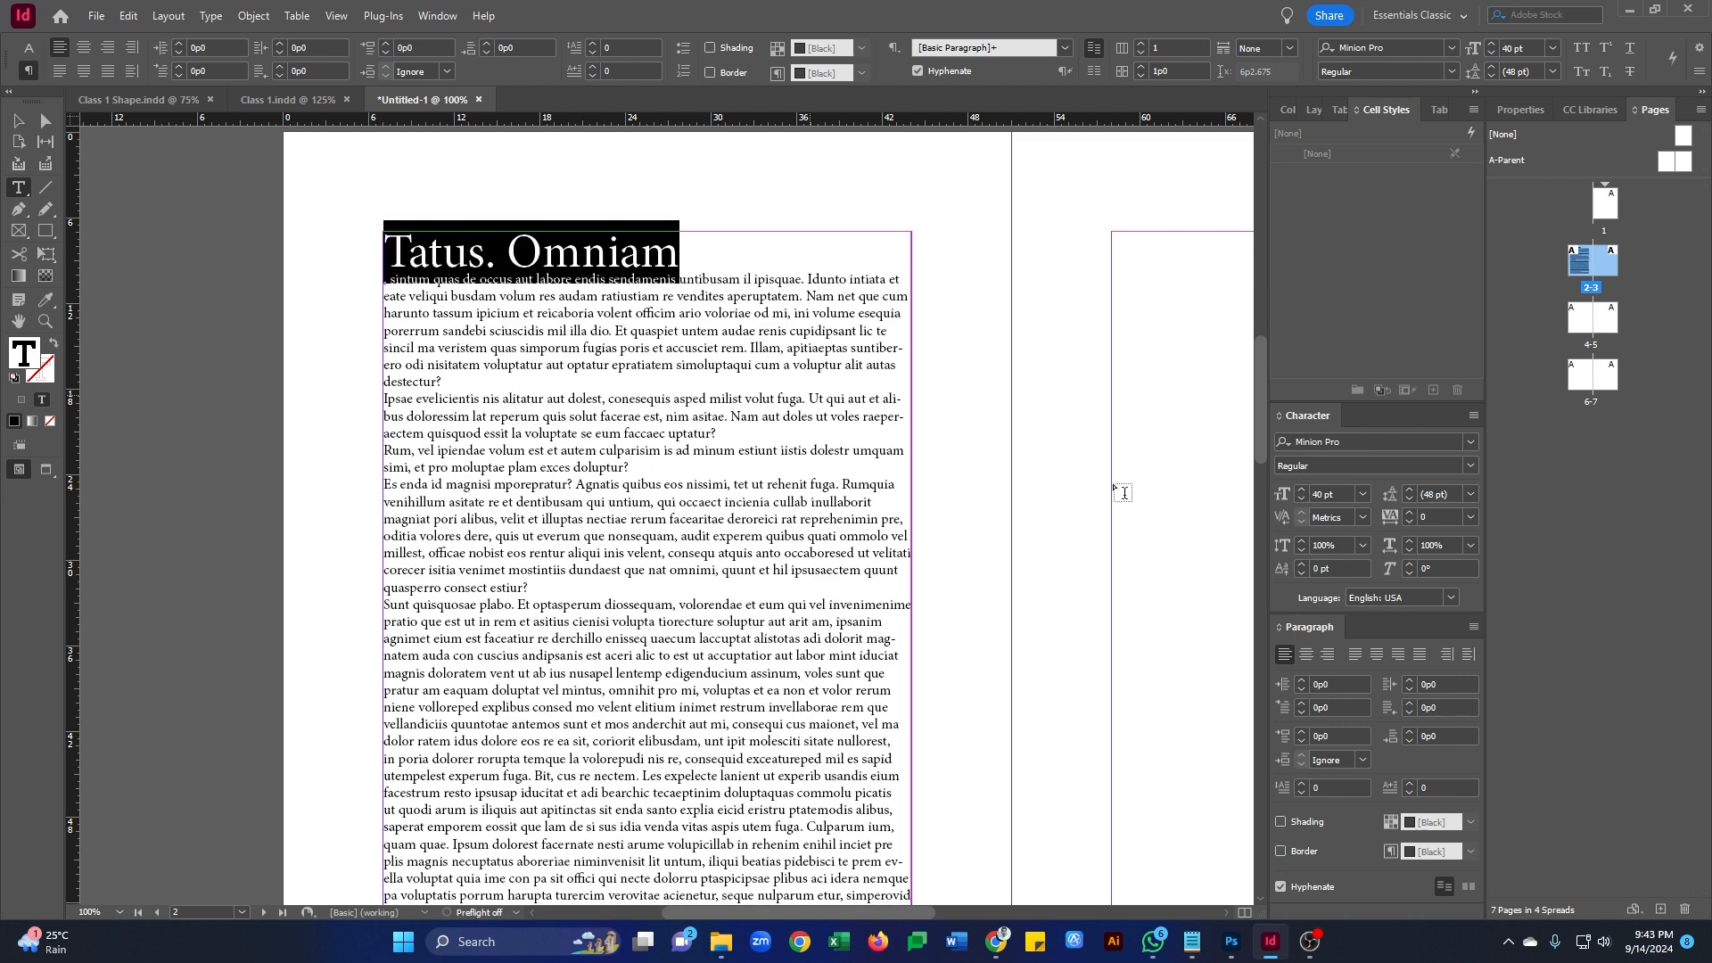
{"action": "left_click", "coordinate": [1305, 654]}
- Set the space before the first body paragraph below the heading to 2p0
{"action": "scroll", "coordinate": [498, 237], "scroll_direction": "down", "scroll_amount": 2}
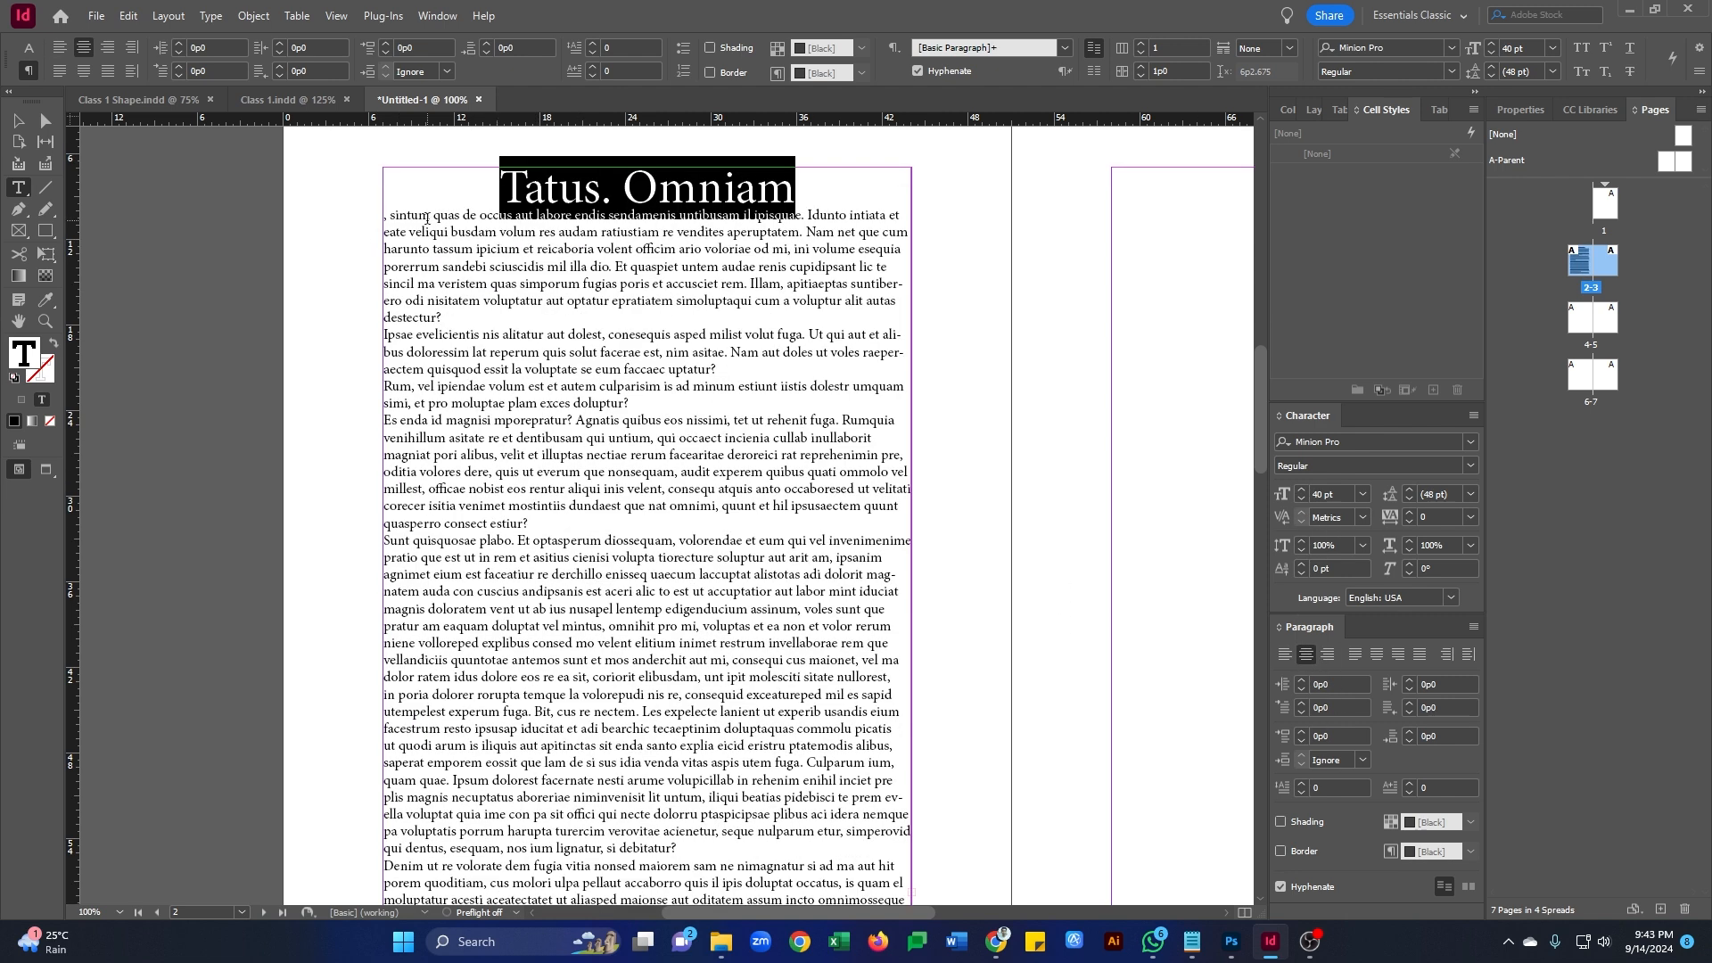
{"action": "left_click", "coordinate": [663, 254]}
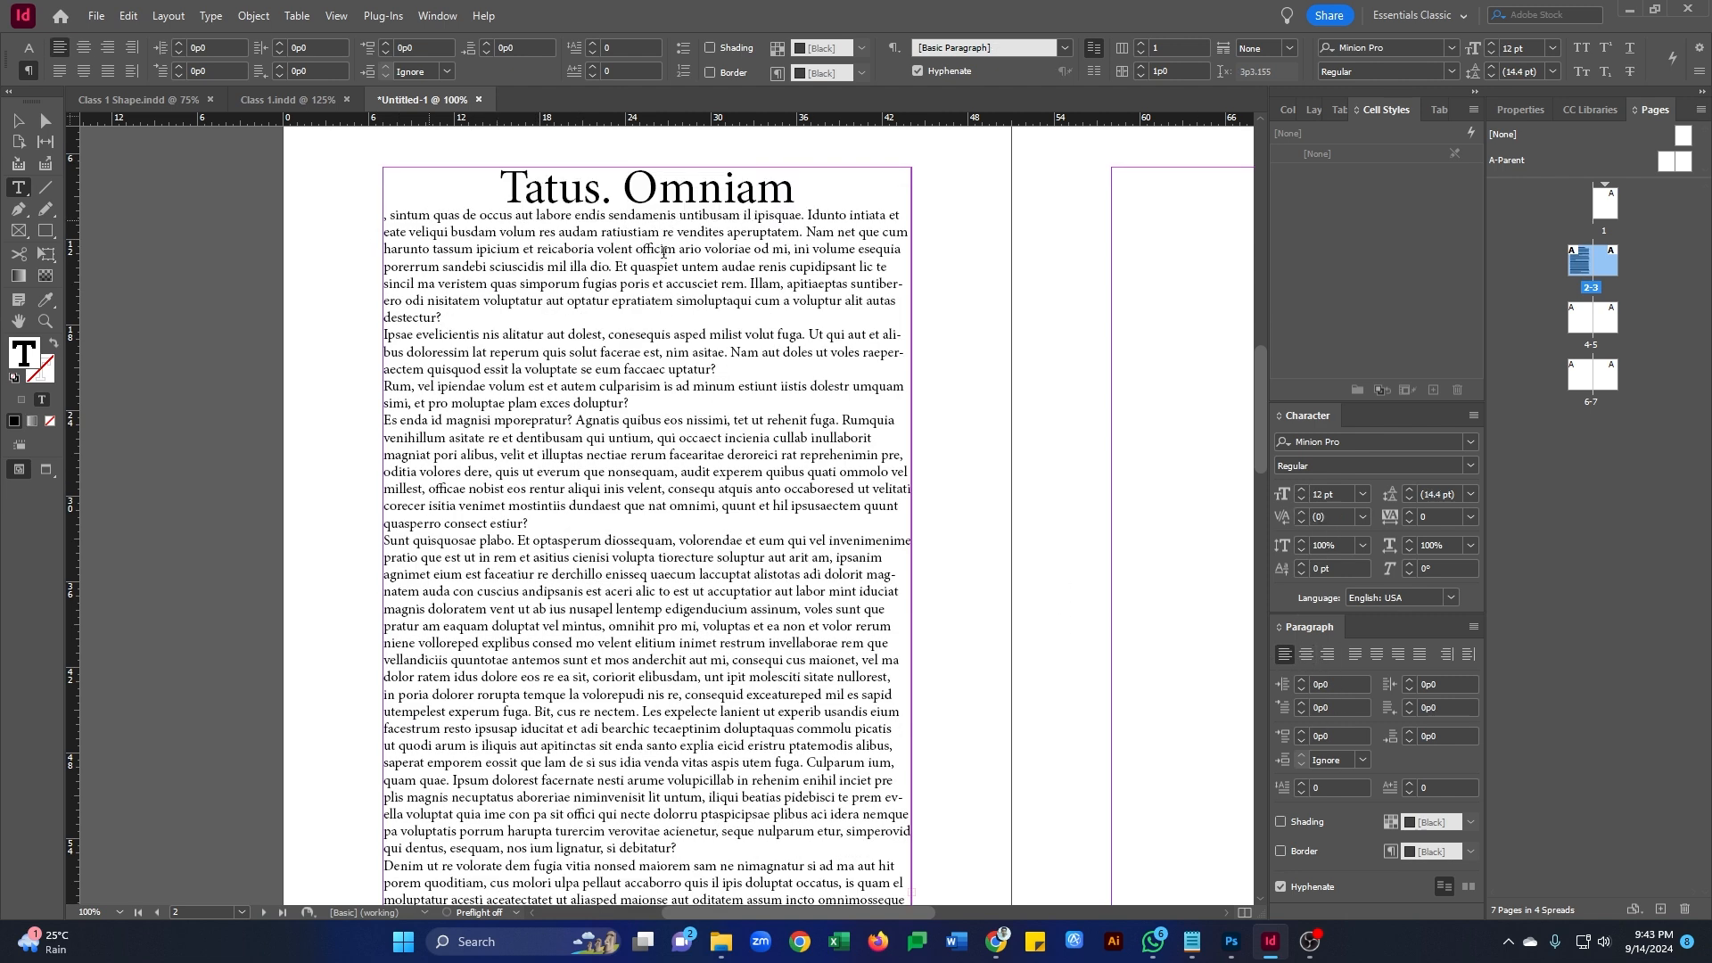
{"action": "left_click", "coordinate": [1302, 731]}
{"action": "left_click", "coordinate": [1303, 731]}
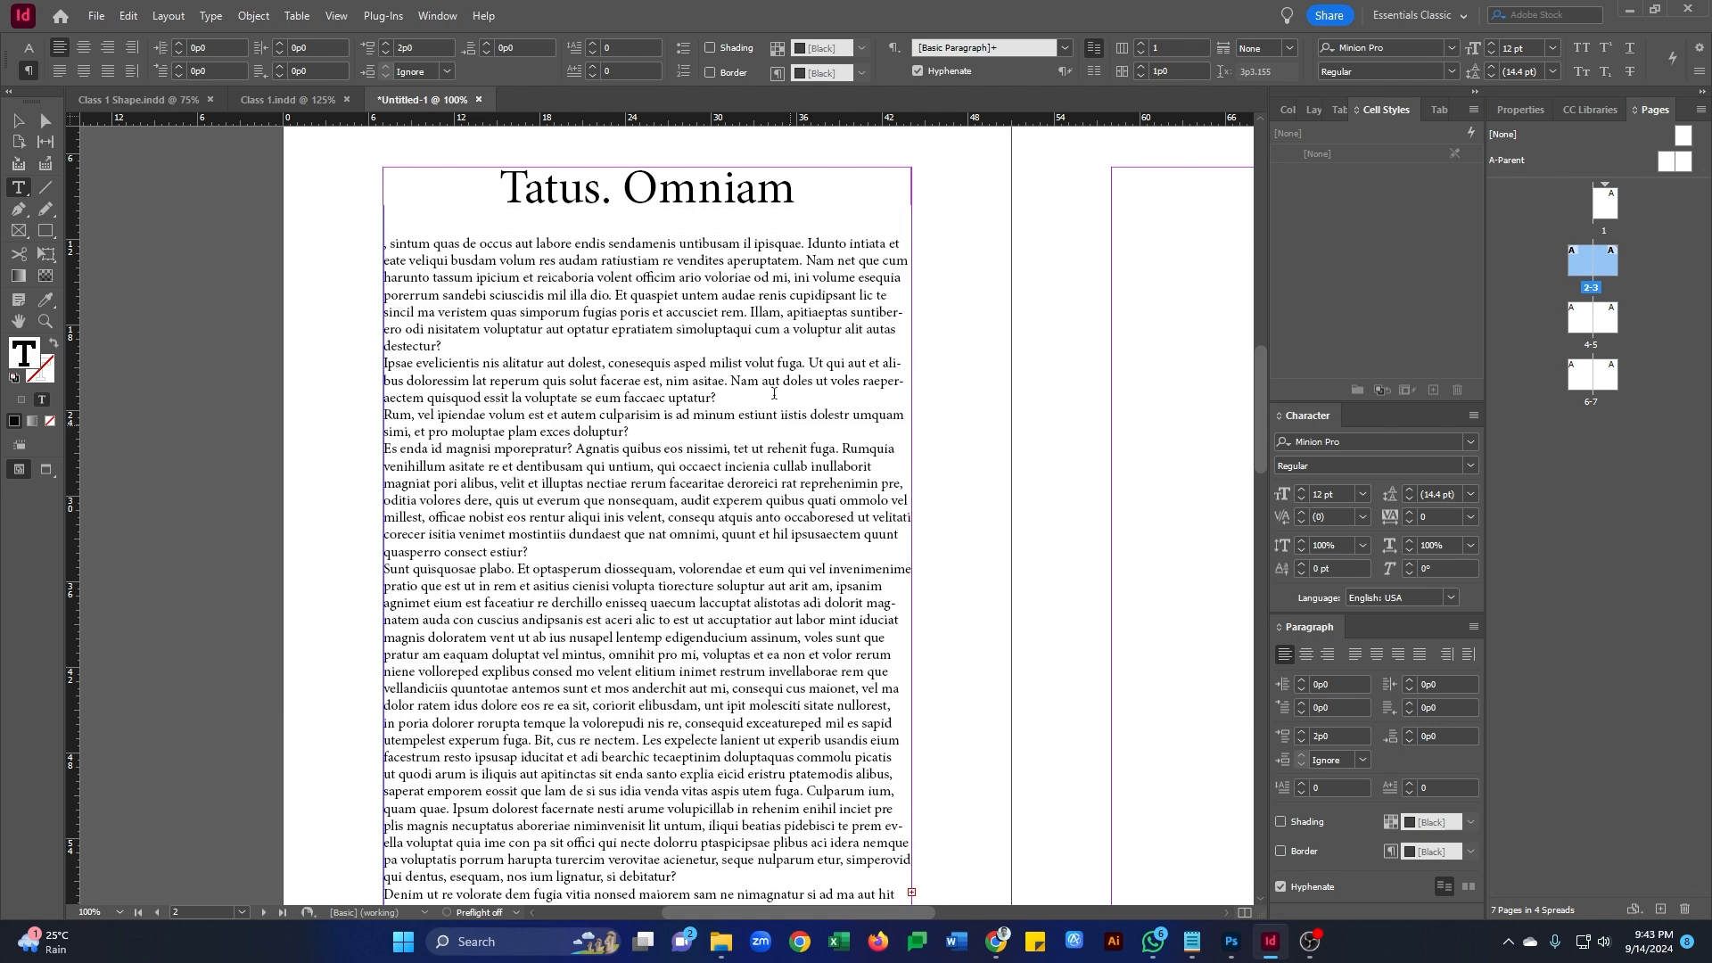
- Set the space before the body paragraphs below the heading to 1p0
{"action": "scroll", "coordinate": [654, 292], "scroll_direction": "down", "scroll_amount": 4}
{"action": "left_click_drag", "start_coordinate": [624, 697], "coordinate": [413, 184]}
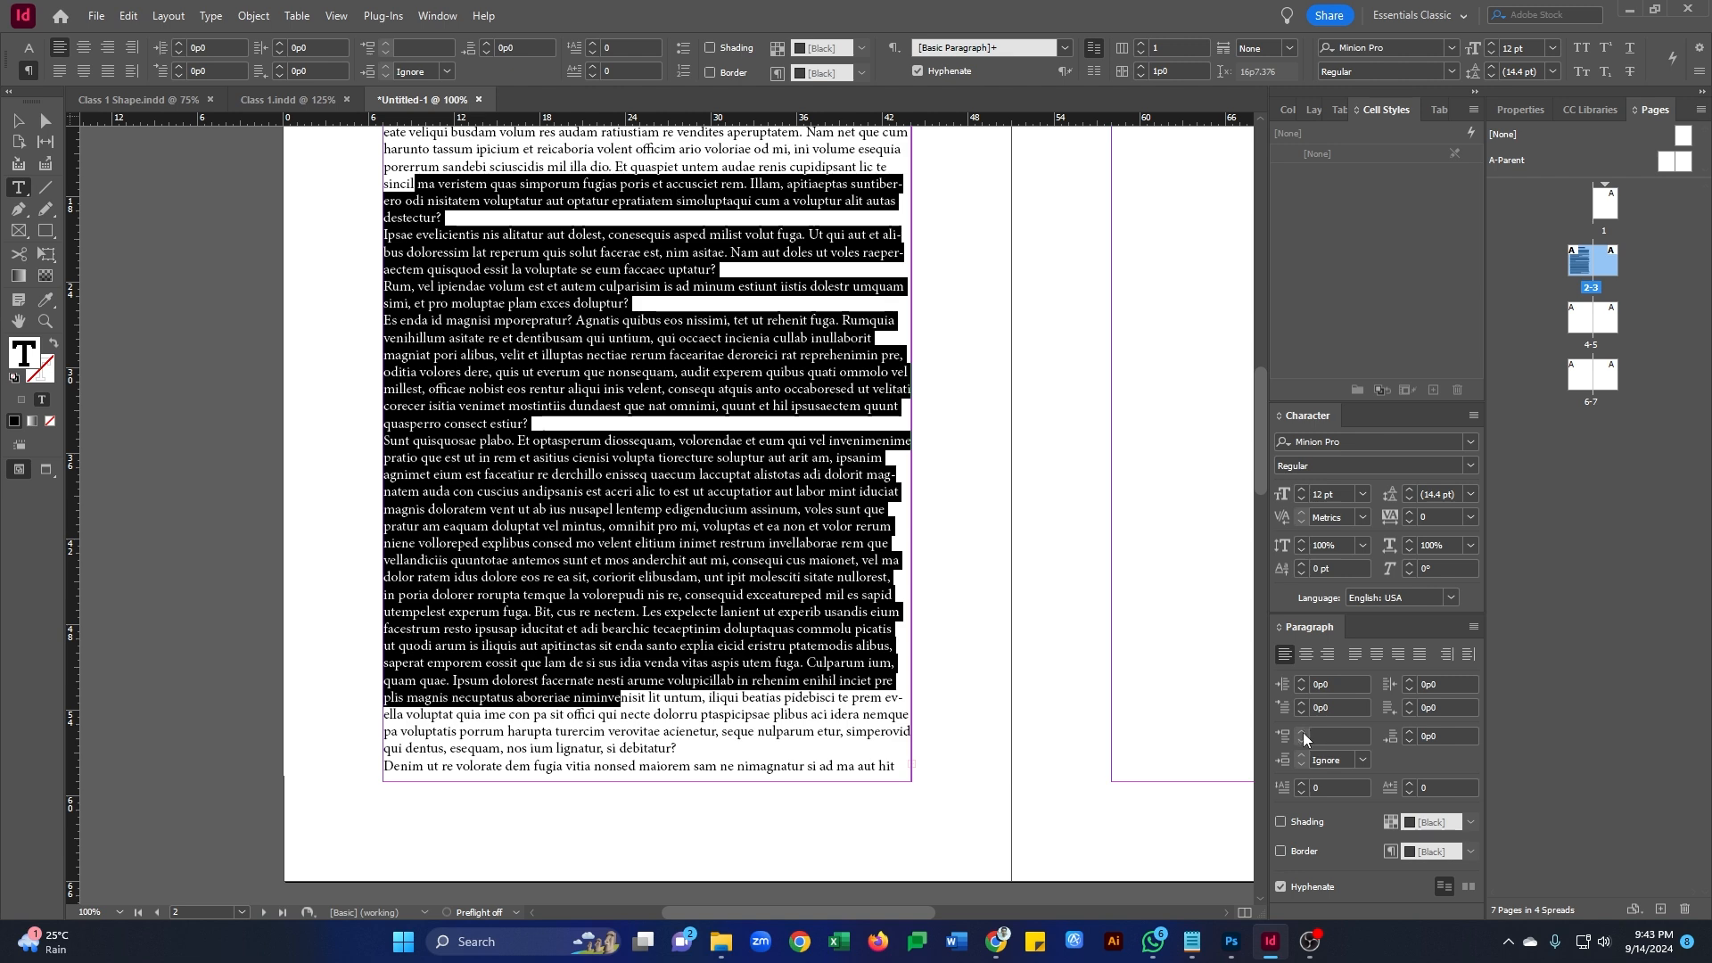
{"action": "left_click", "coordinate": [1345, 735]}
{"action": "key", "text": "Return"}
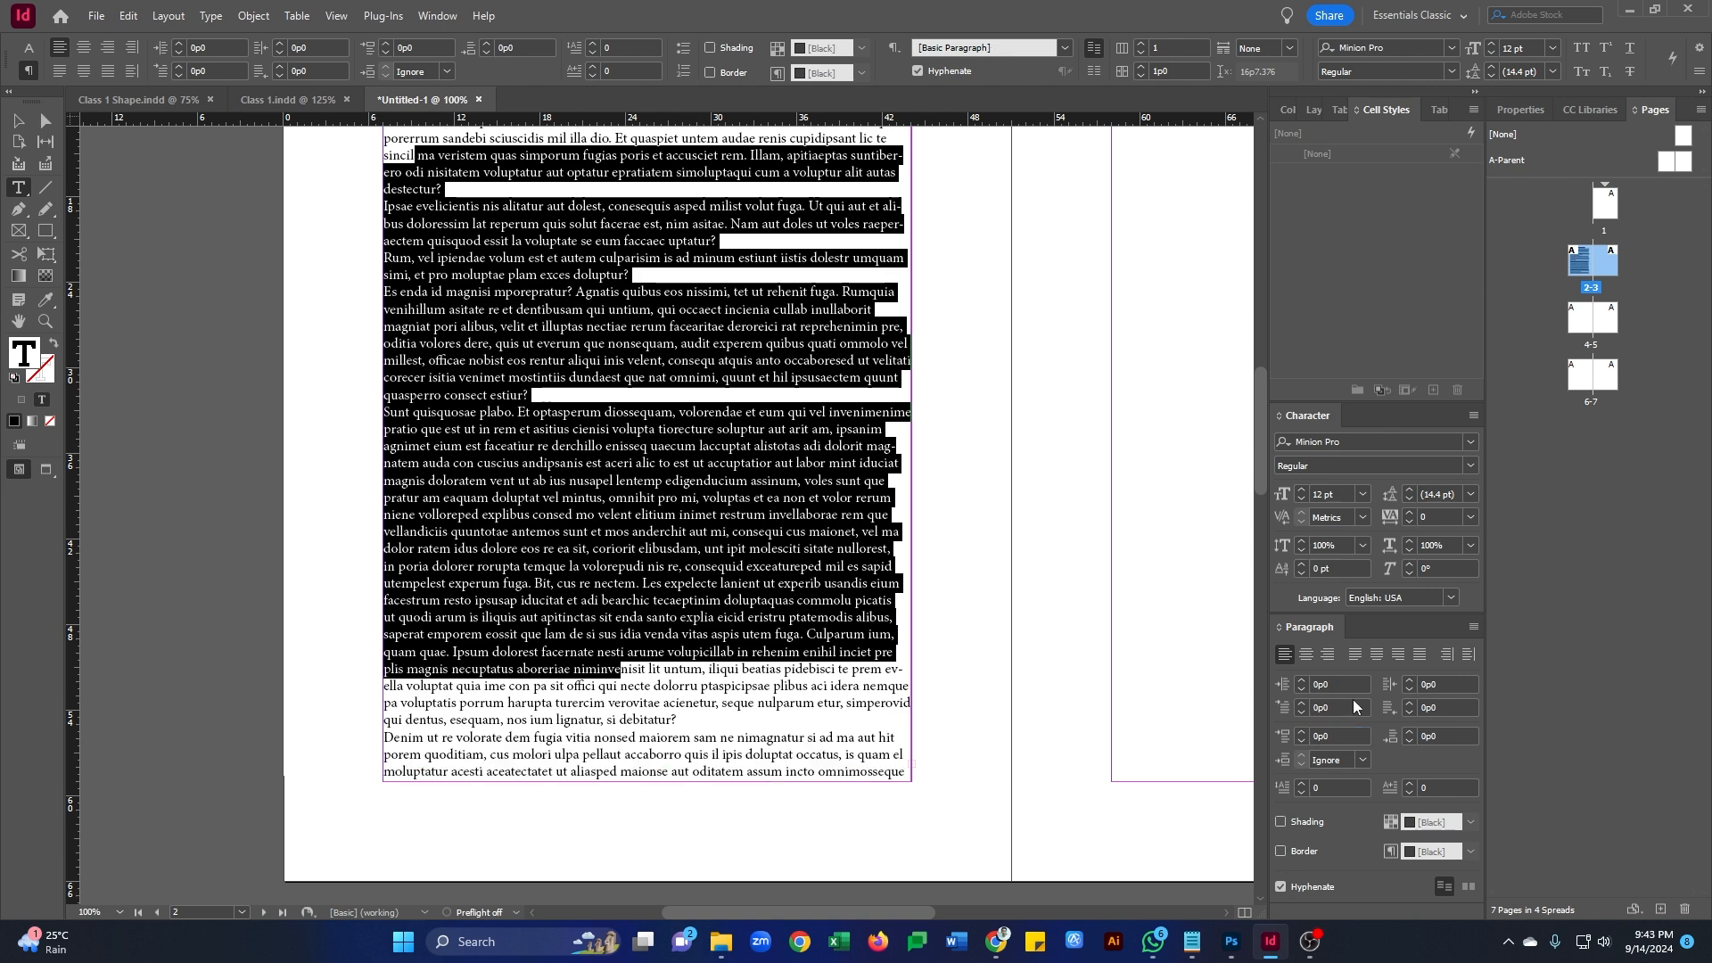
{"action": "left_click", "coordinate": [1301, 731]}
{"action": "scroll", "coordinate": [624, 517], "scroll_direction": "up", "scroll_amount": 3}
{"action": "left_click", "coordinate": [546, 510]}
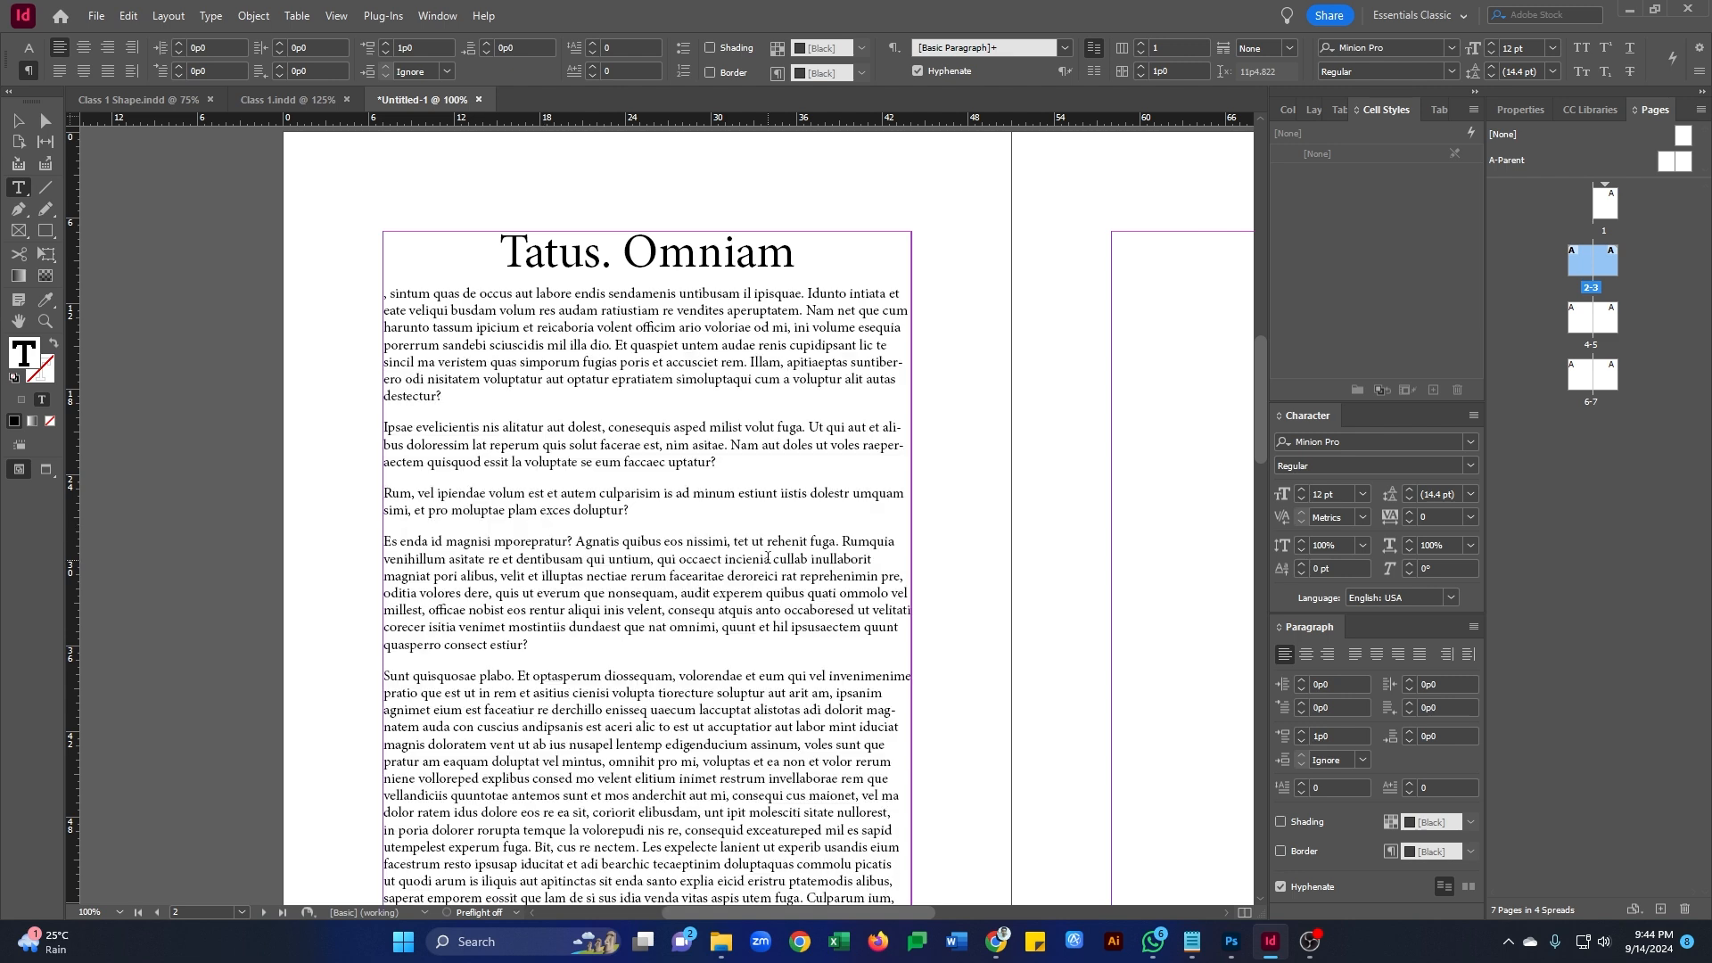
- Recolour the "Tatus. Omniam" heading text to bright blue, hex 005aff, using the hue-based colour view
{"action": "scroll", "coordinate": [671, 530], "scroll_direction": "down", "scroll_amount": 1}
{"action": "left_click_drag", "start_coordinate": [769, 327], "coordinate": [544, 324]}
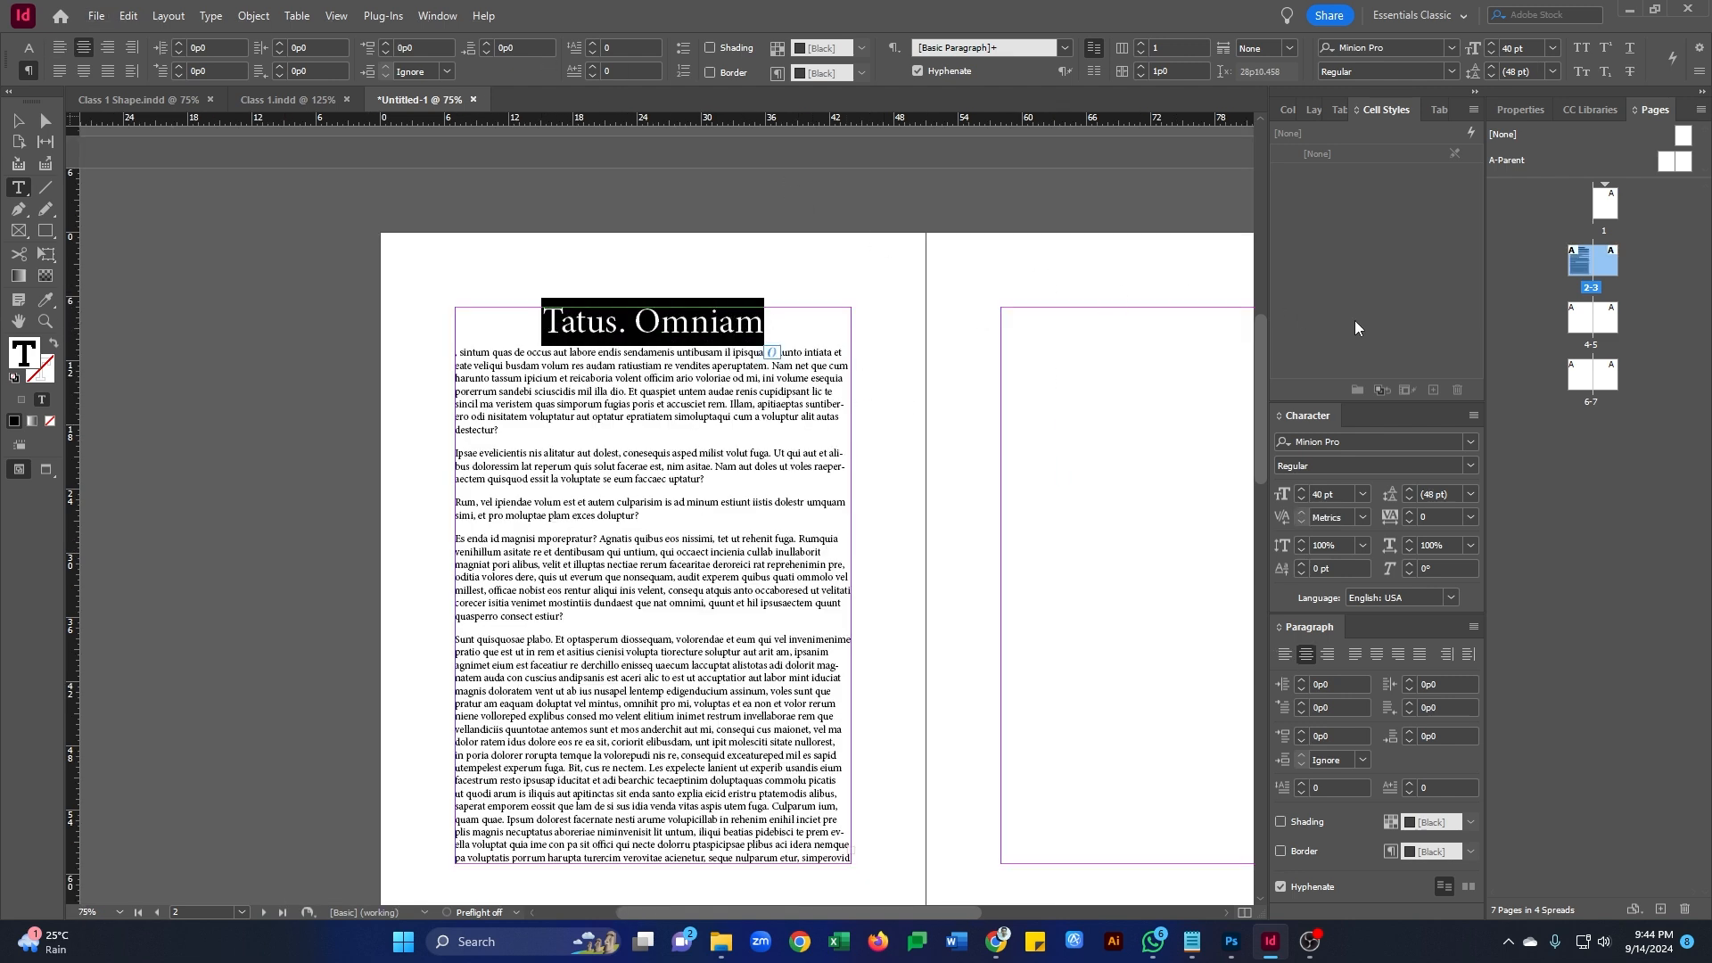
{"action": "left_click", "coordinate": [1282, 111]}
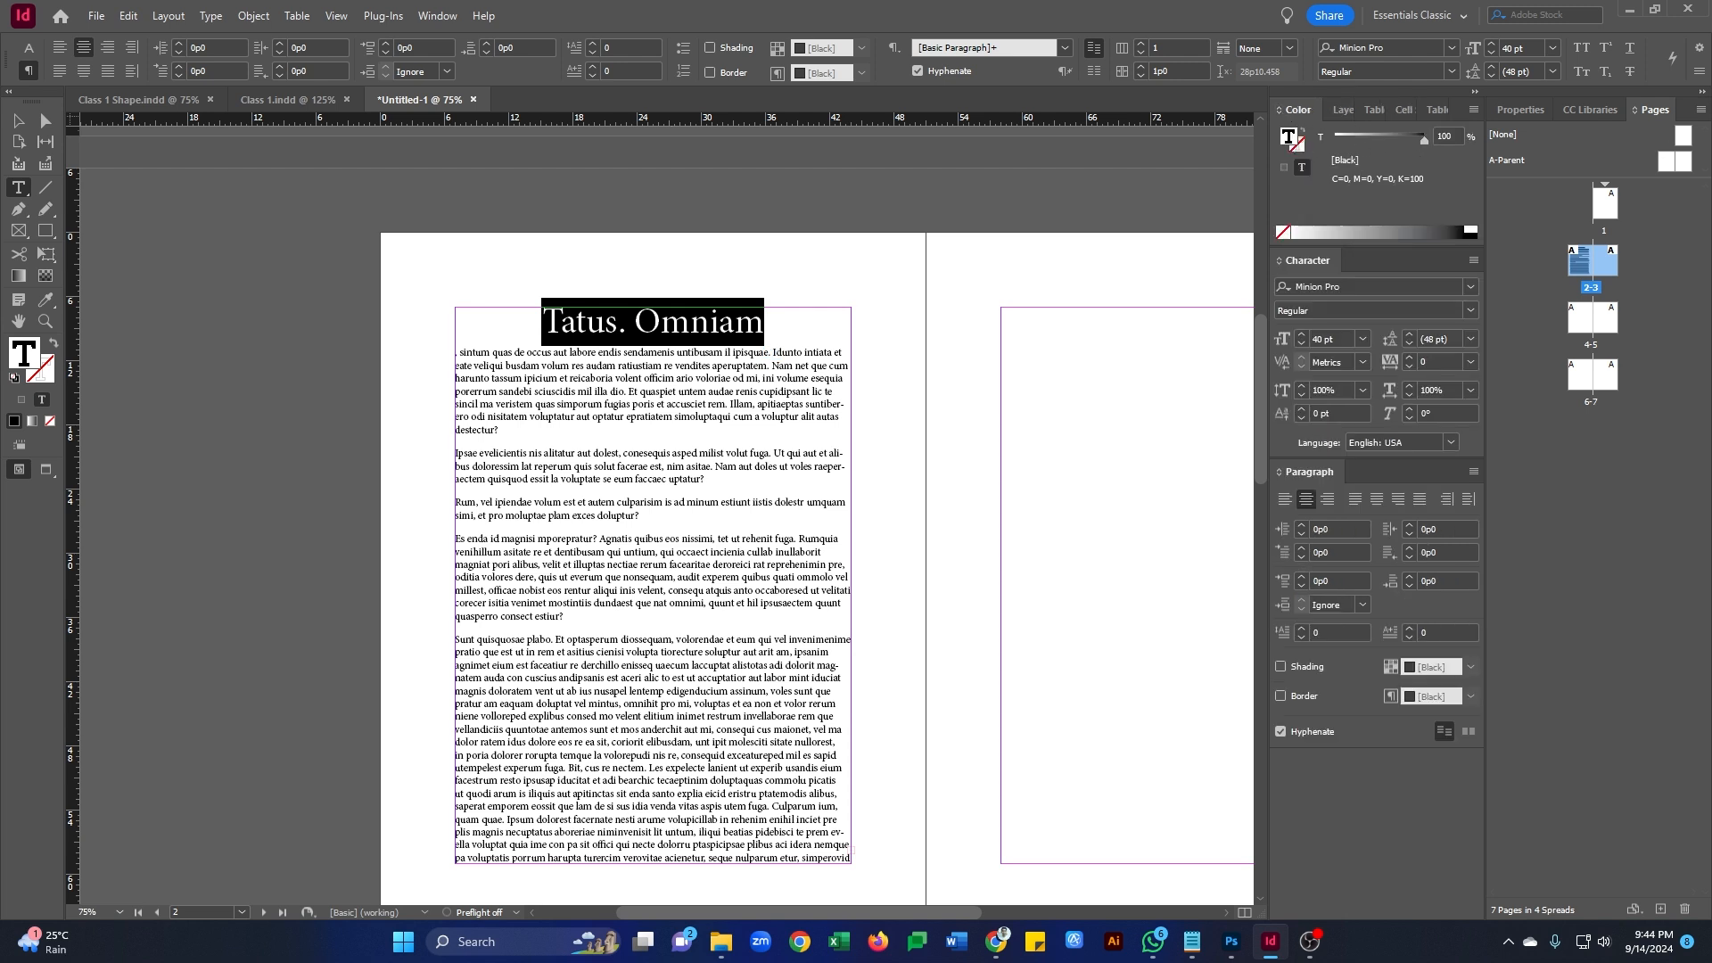
{"action": "double_click", "coordinate": [1289, 139]}
{"action": "left_click_drag", "start_coordinate": [954, 392], "coordinate": [938, 371]}
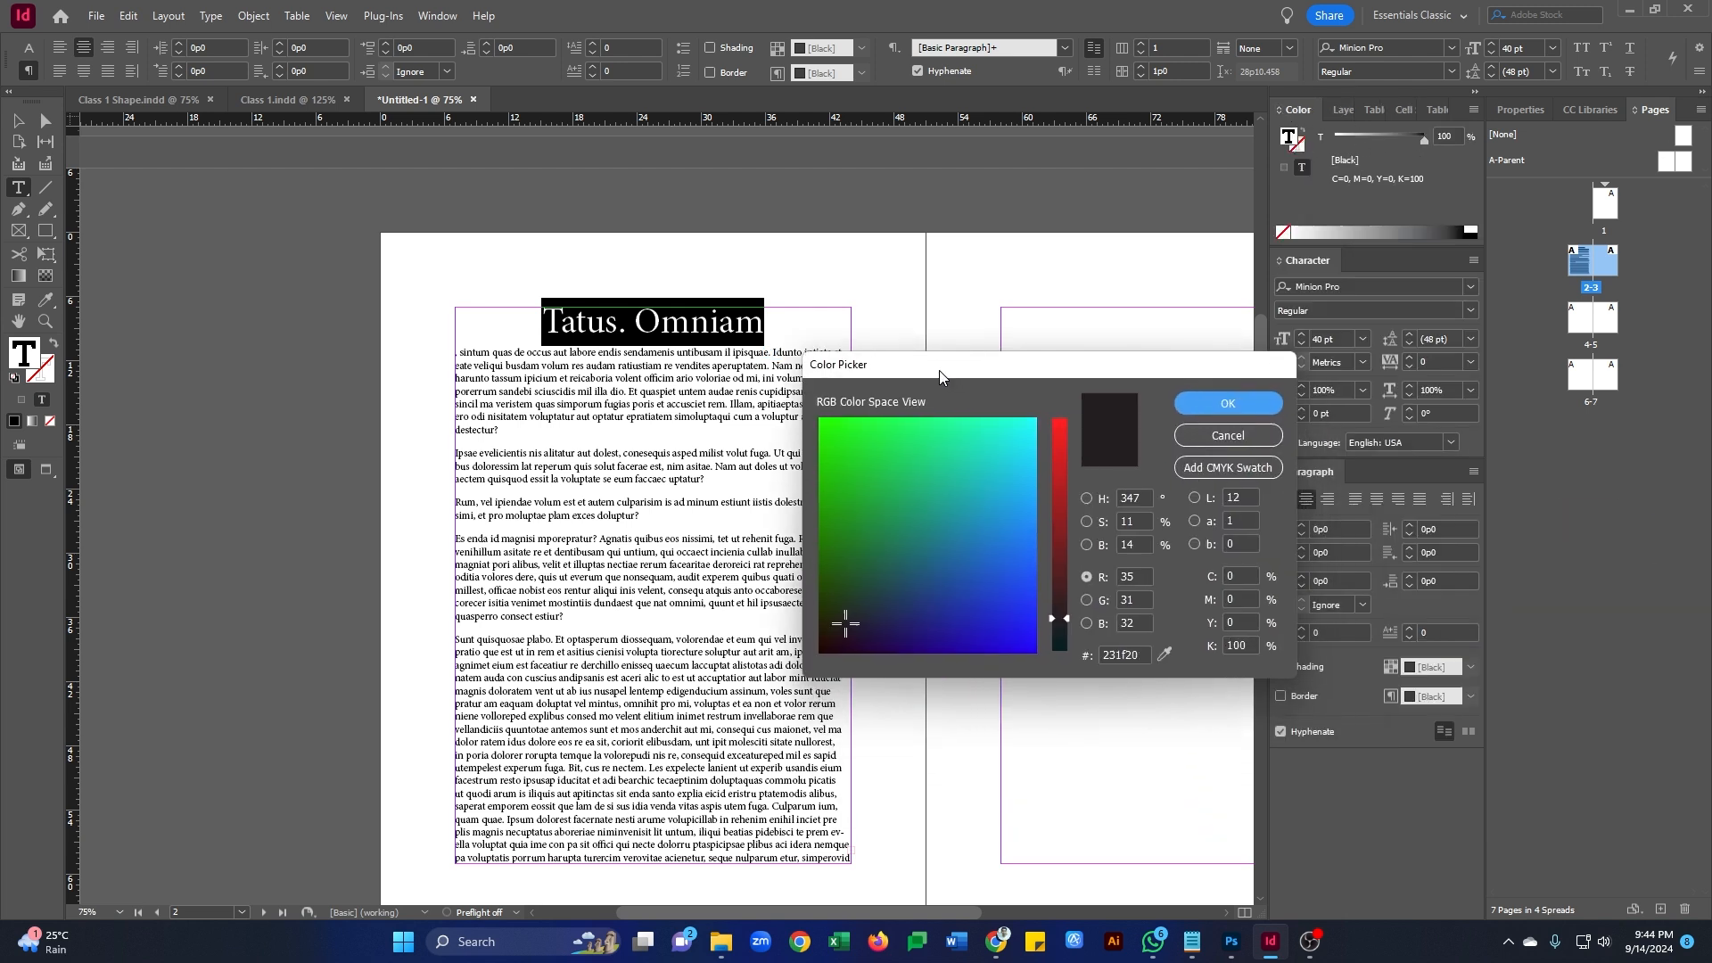
{"action": "left_click", "coordinate": [1060, 468]}
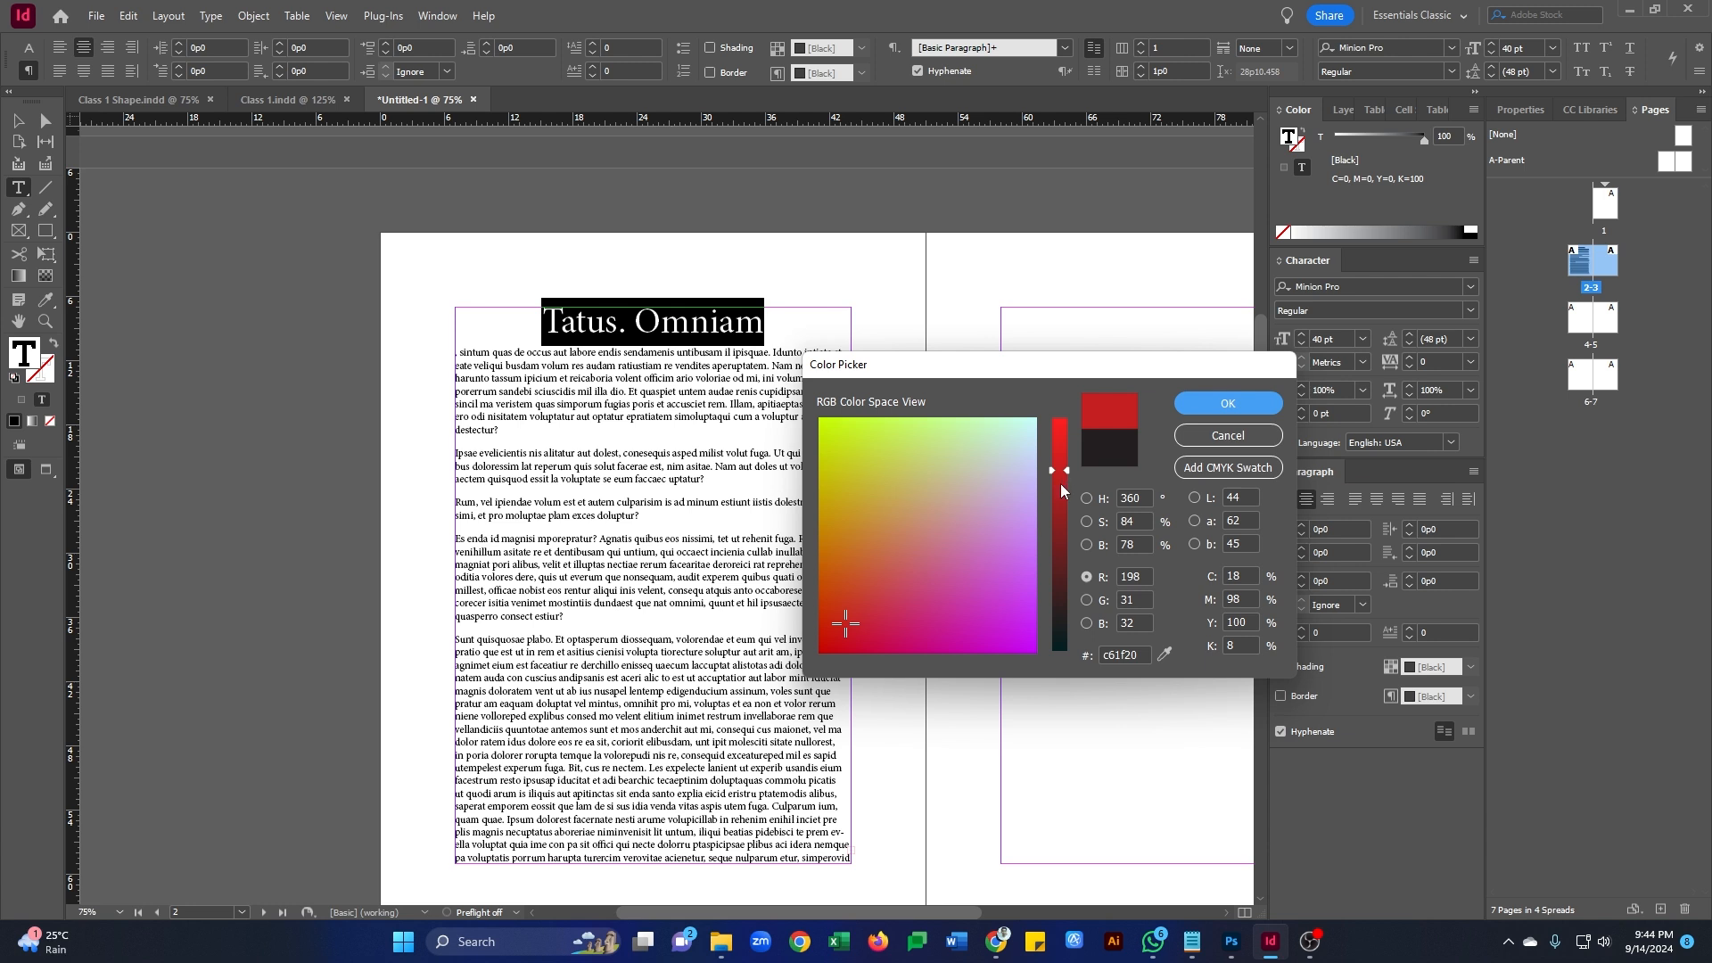
{"action": "left_click_drag", "start_coordinate": [1061, 483], "coordinate": [1066, 594]}
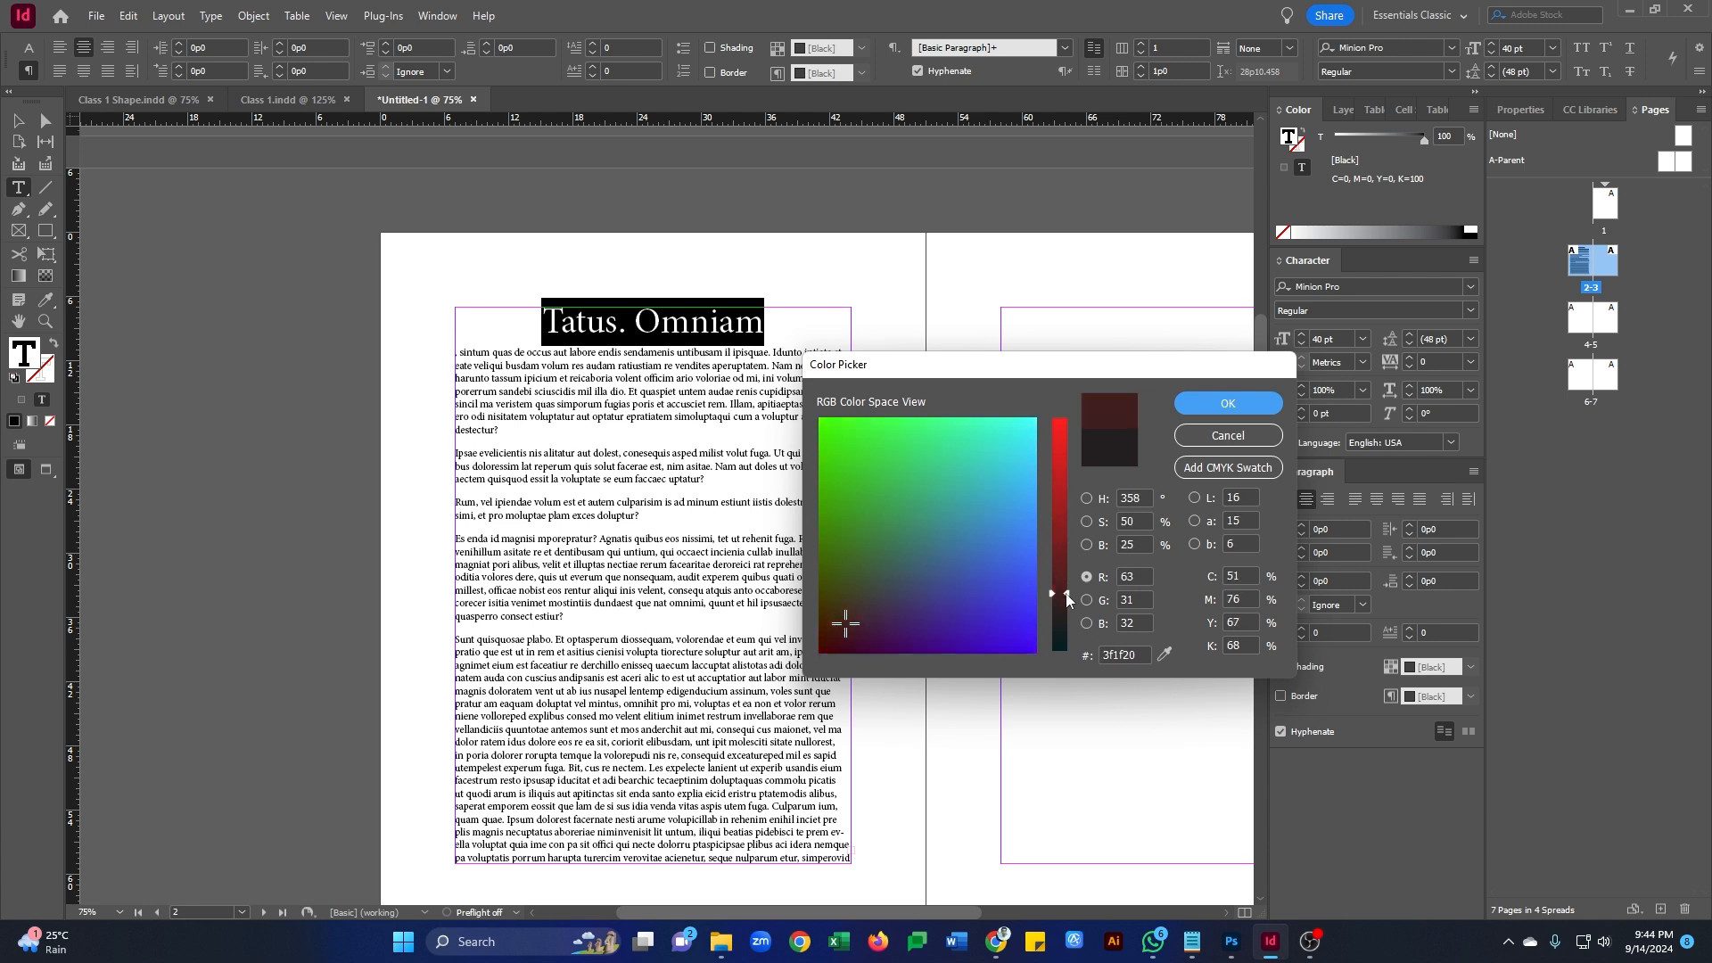
{"action": "left_click", "coordinate": [1087, 498]}
{"action": "left_click", "coordinate": [1060, 515]}
{"action": "left_click_drag", "start_coordinate": [1060, 513], "coordinate": [1059, 509]}
{"action": "left_click_drag", "start_coordinate": [1015, 433], "coordinate": [1047, 408]}
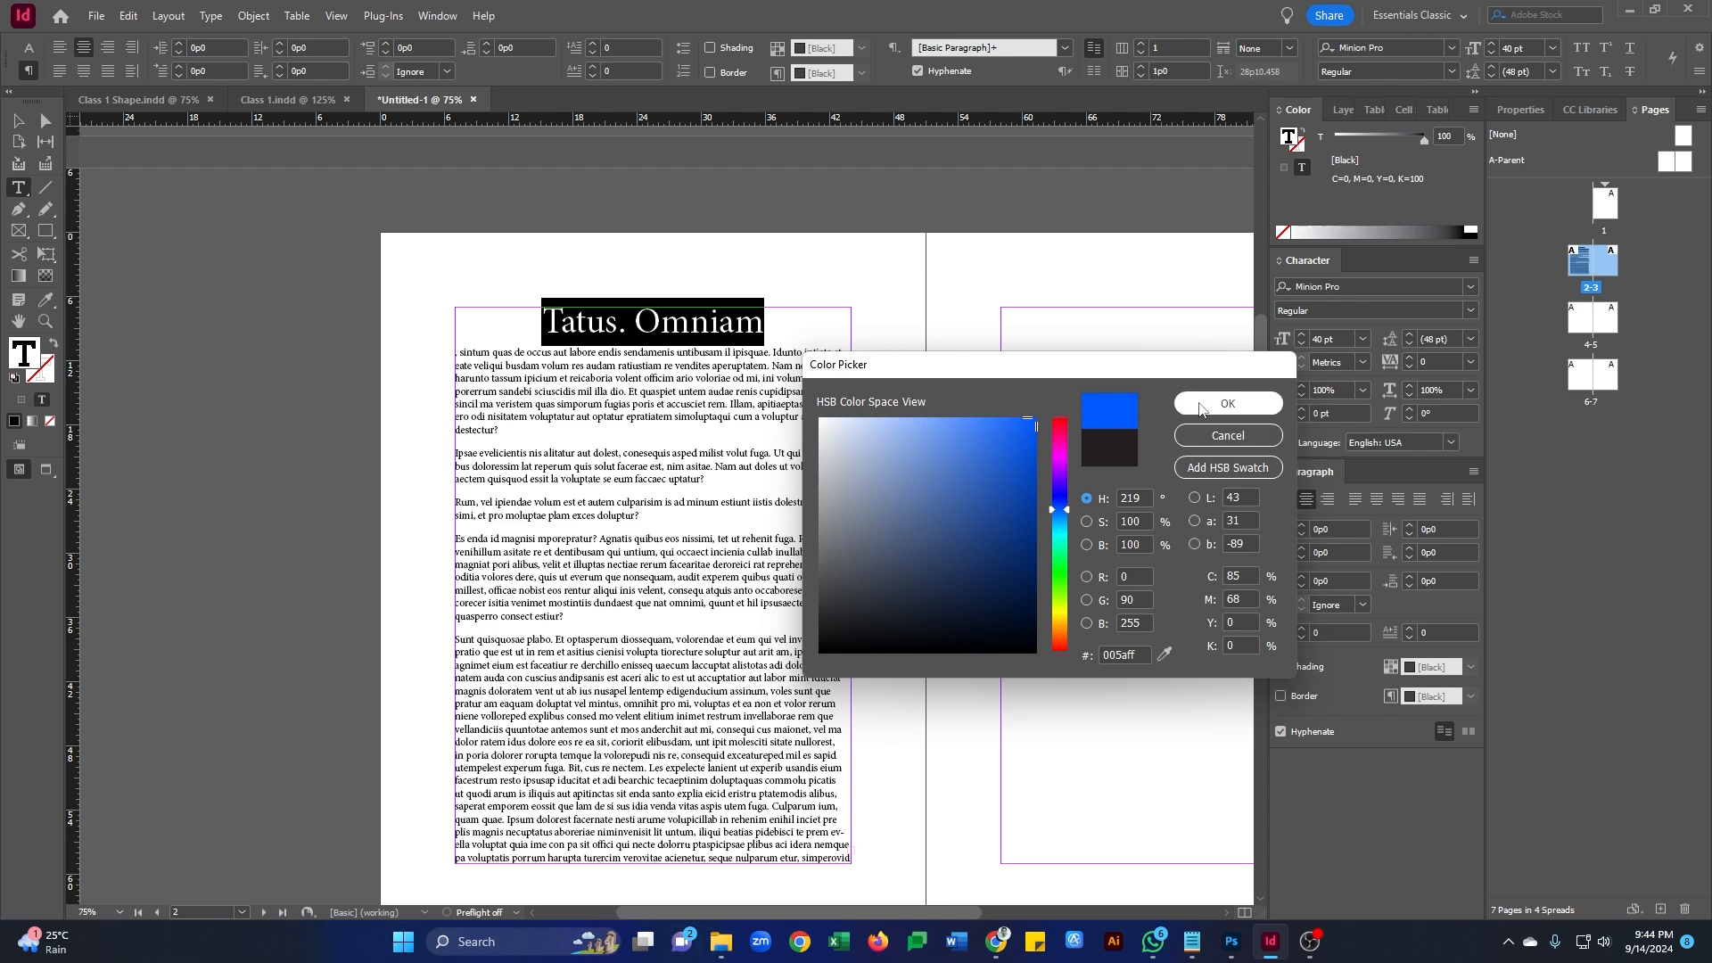
{"action": "left_click", "coordinate": [1227, 403]}
{"action": "left_click", "coordinate": [695, 336]}
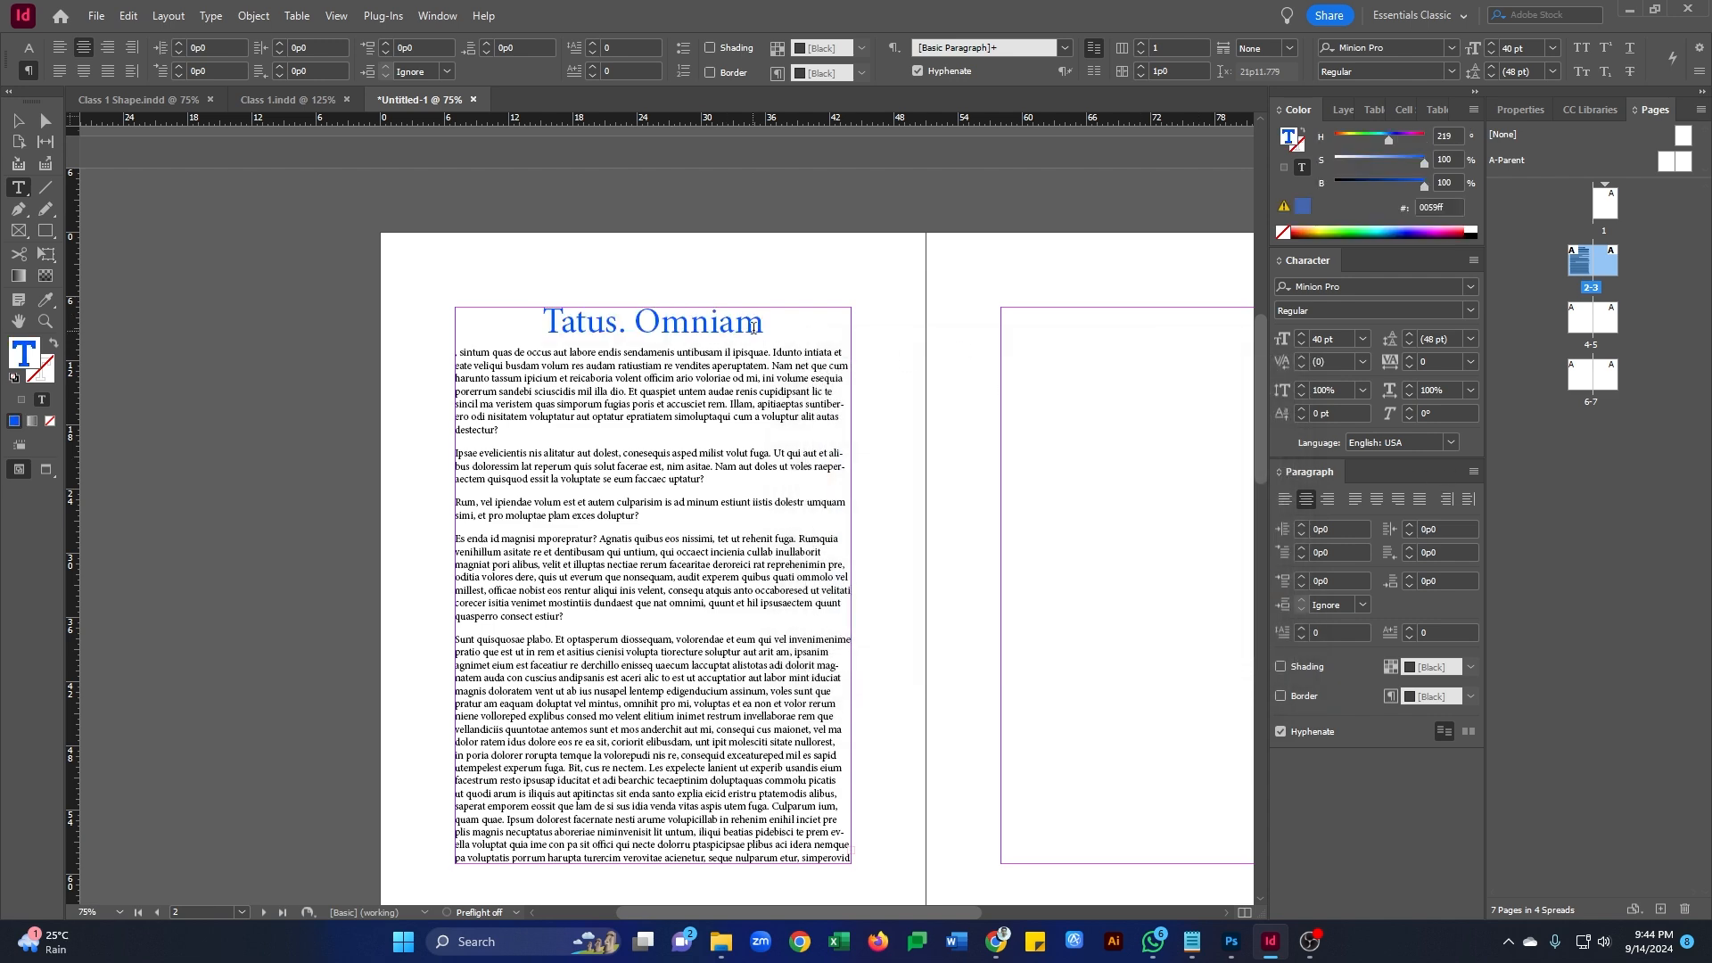
- Change the "Tatus. Omniam" heading's font to Li Mainak Signature Unicode
{"action": "left_click_drag", "start_coordinate": [765, 322], "coordinate": [542, 323]}
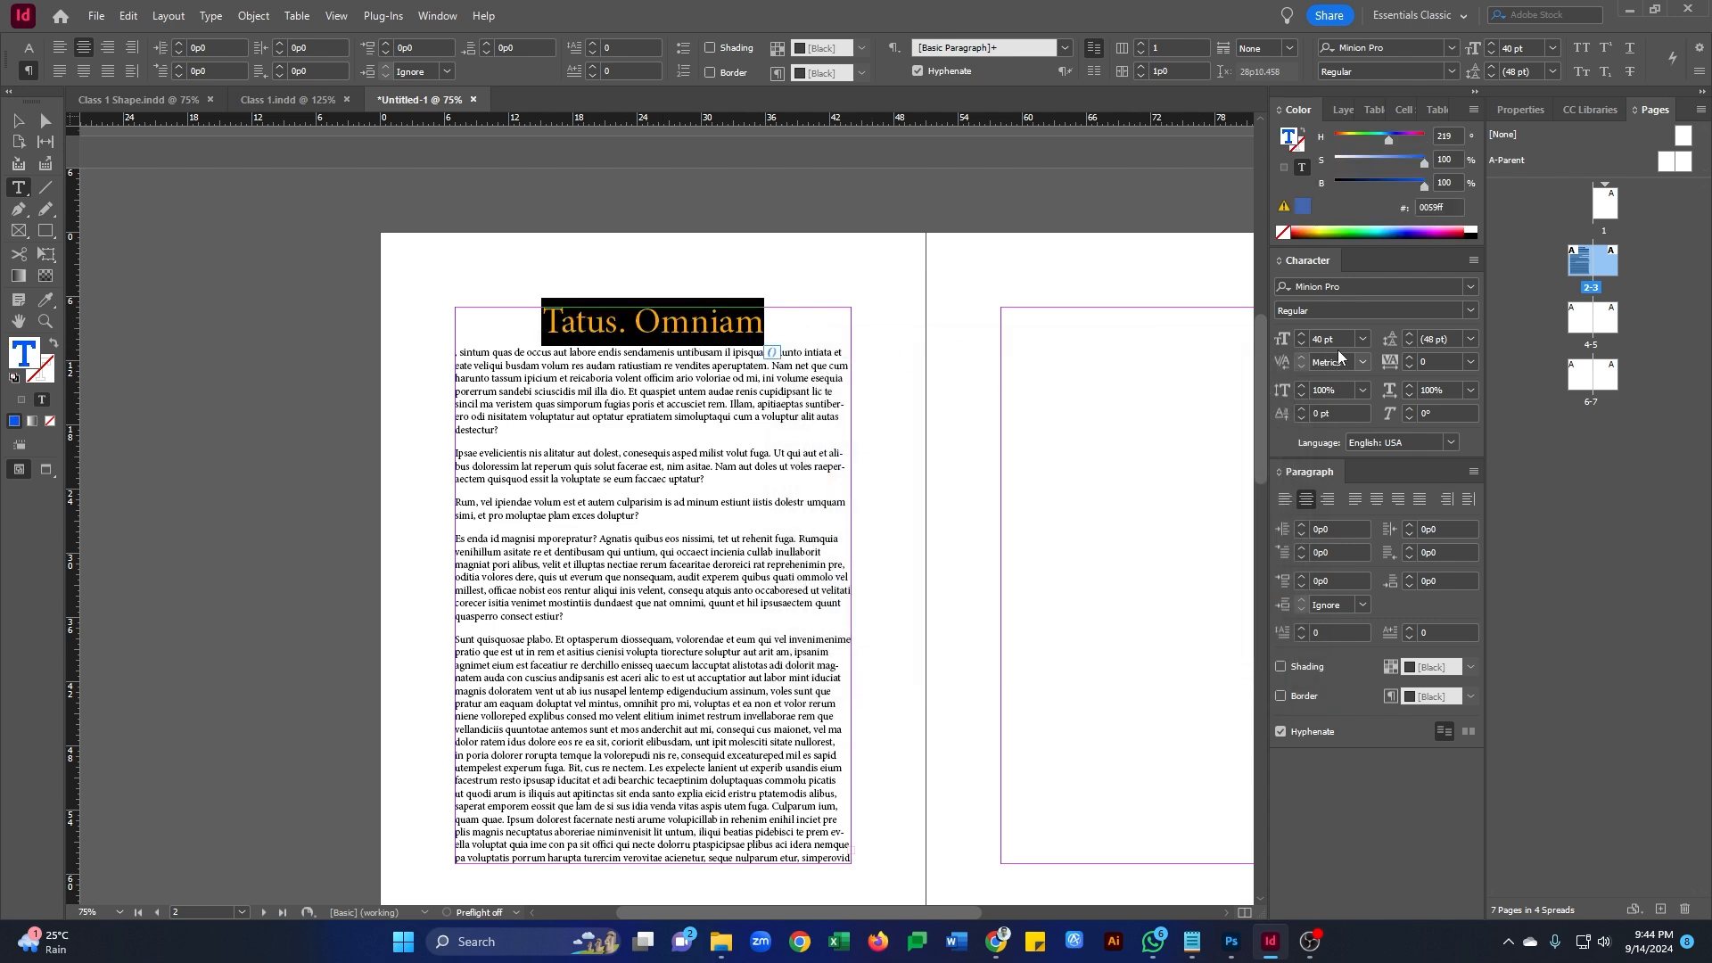
{"action": "left_click", "coordinate": [1470, 287]}
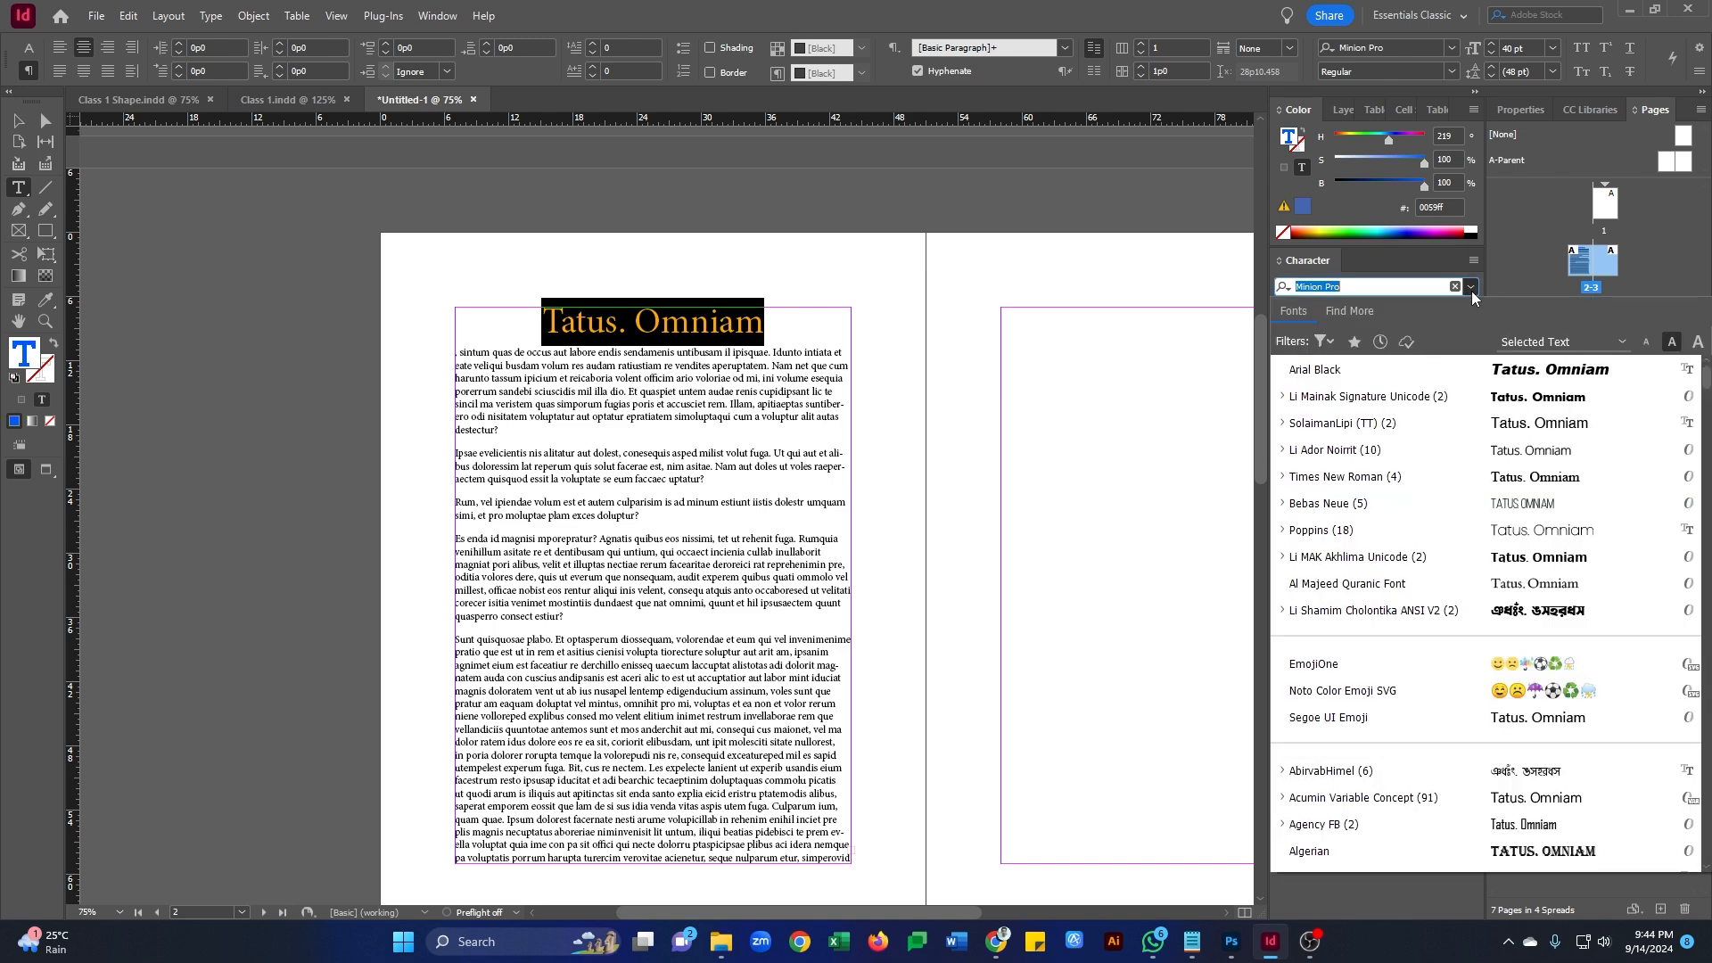
{"action": "left_click", "coordinate": [1540, 401]}
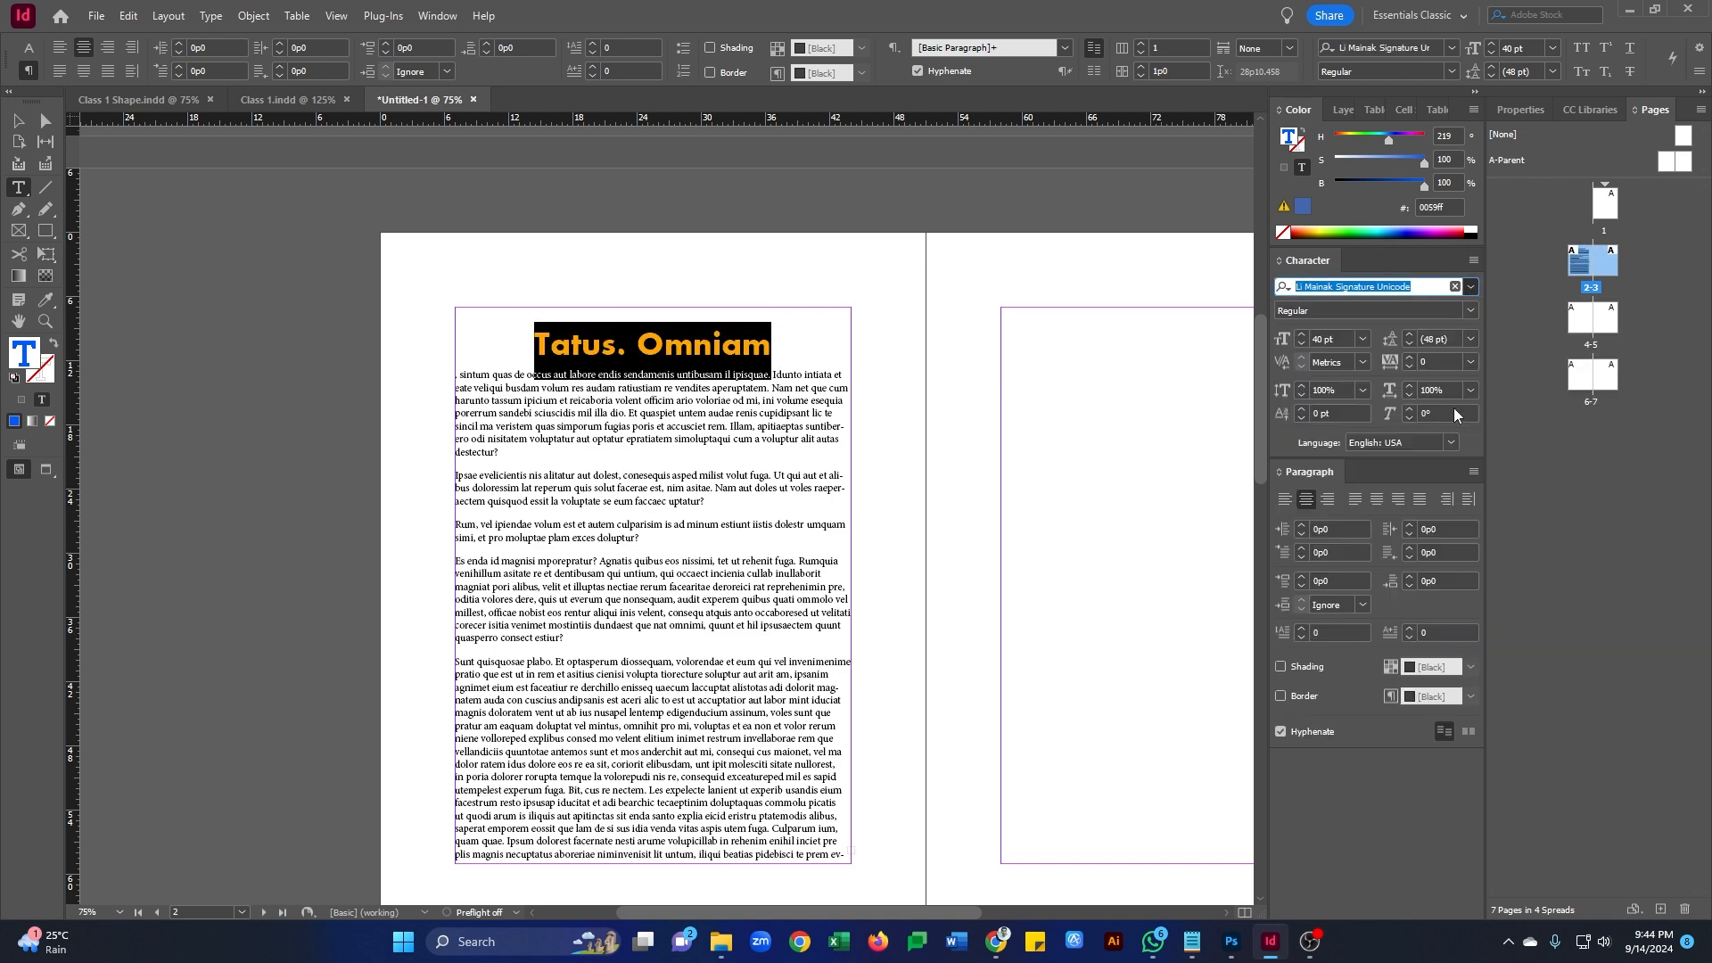
{"action": "left_click", "coordinate": [679, 386]}
- Justify the body paragraphs below the heading with the last line aligned left
{"action": "scroll", "coordinate": [452, 285], "scroll_direction": "down", "scroll_amount": 2}
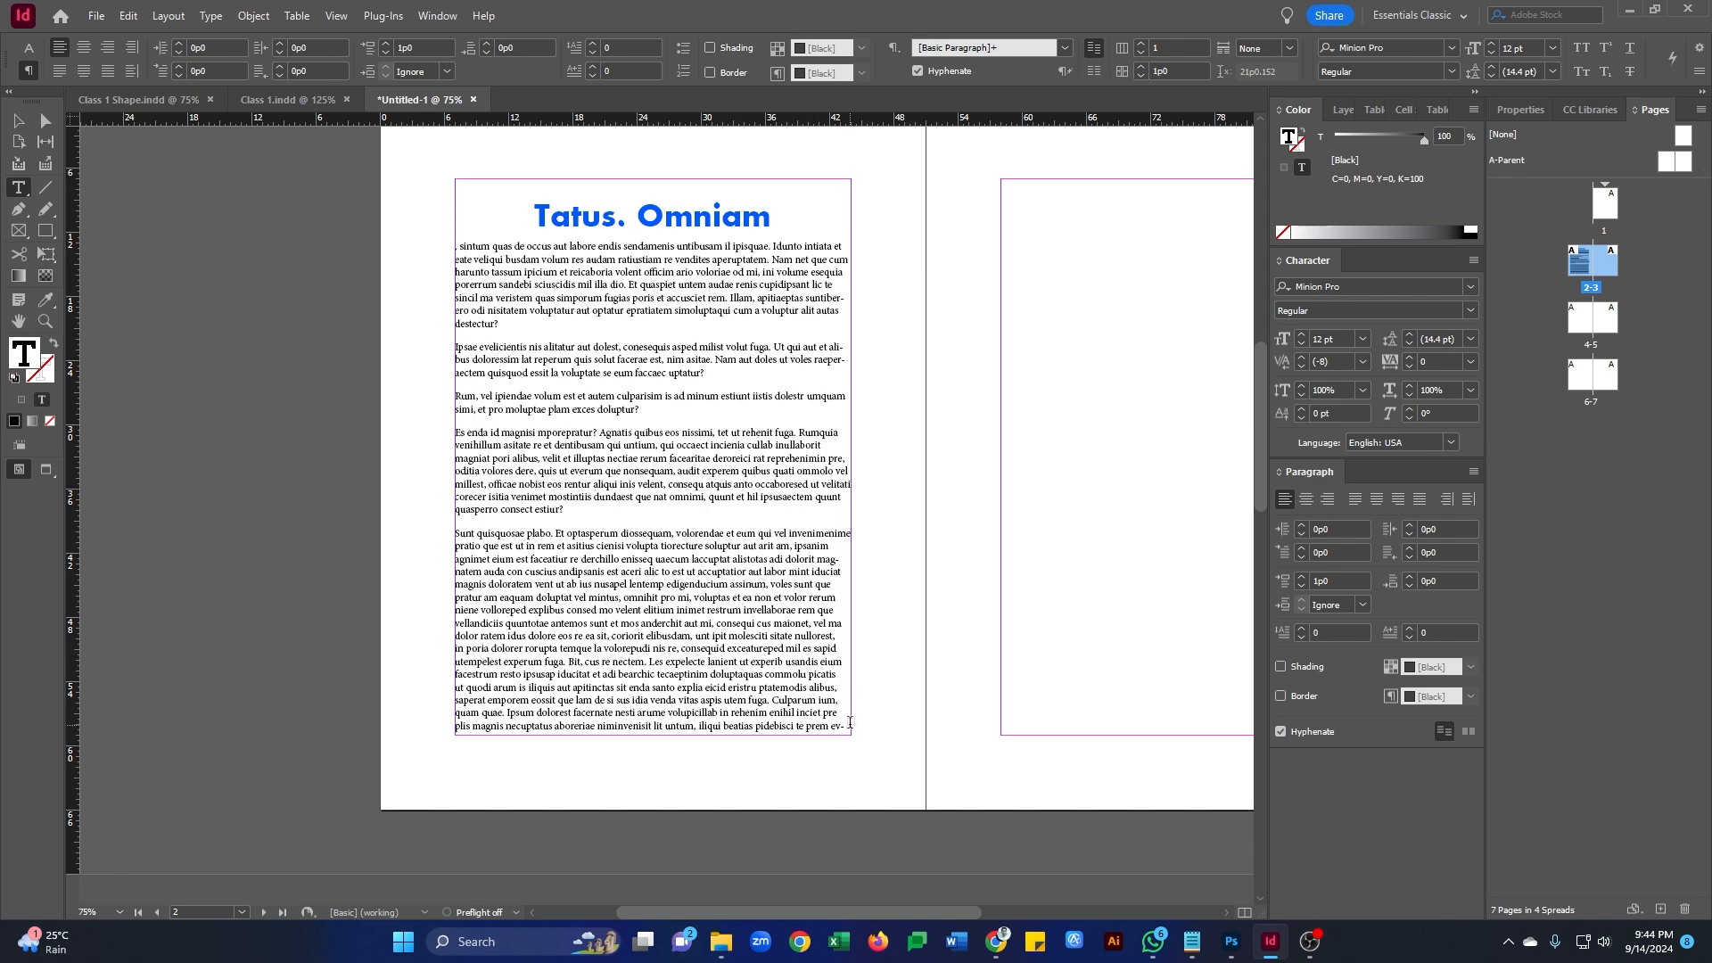
{"action": "left_click_drag", "start_coordinate": [845, 726], "coordinate": [405, 255]}
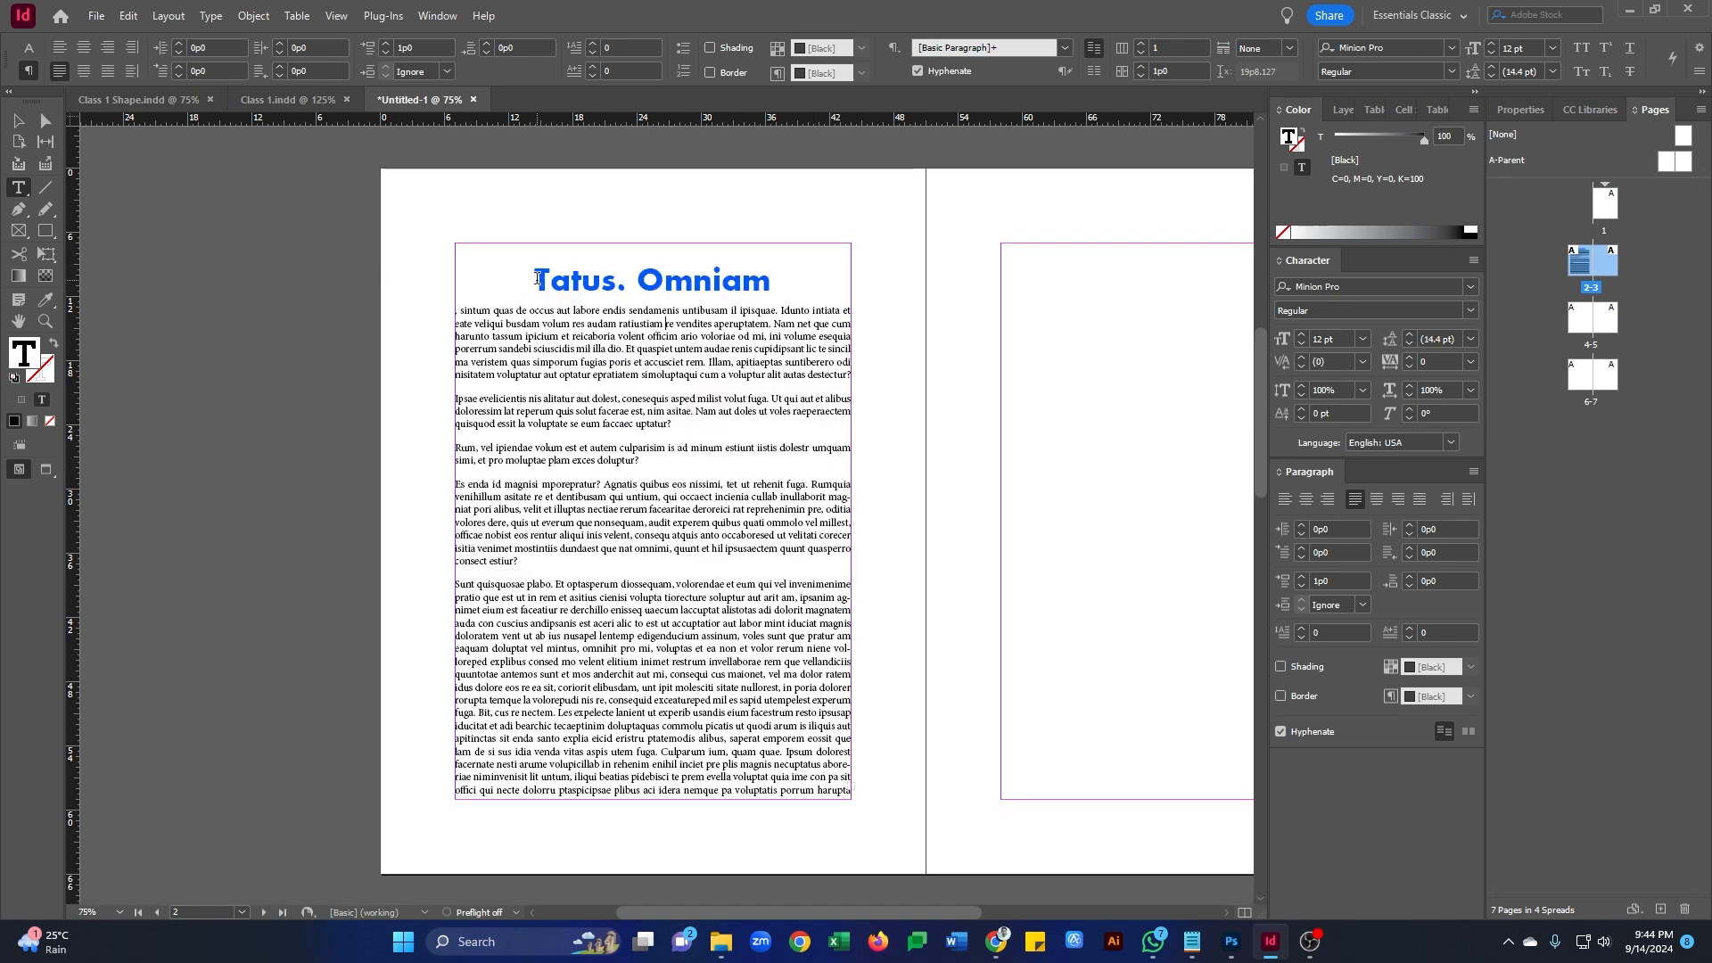
{"action": "left_click_drag", "start_coordinate": [539, 280], "coordinate": [758, 276]}
{"action": "left_click", "coordinate": [538, 284]}
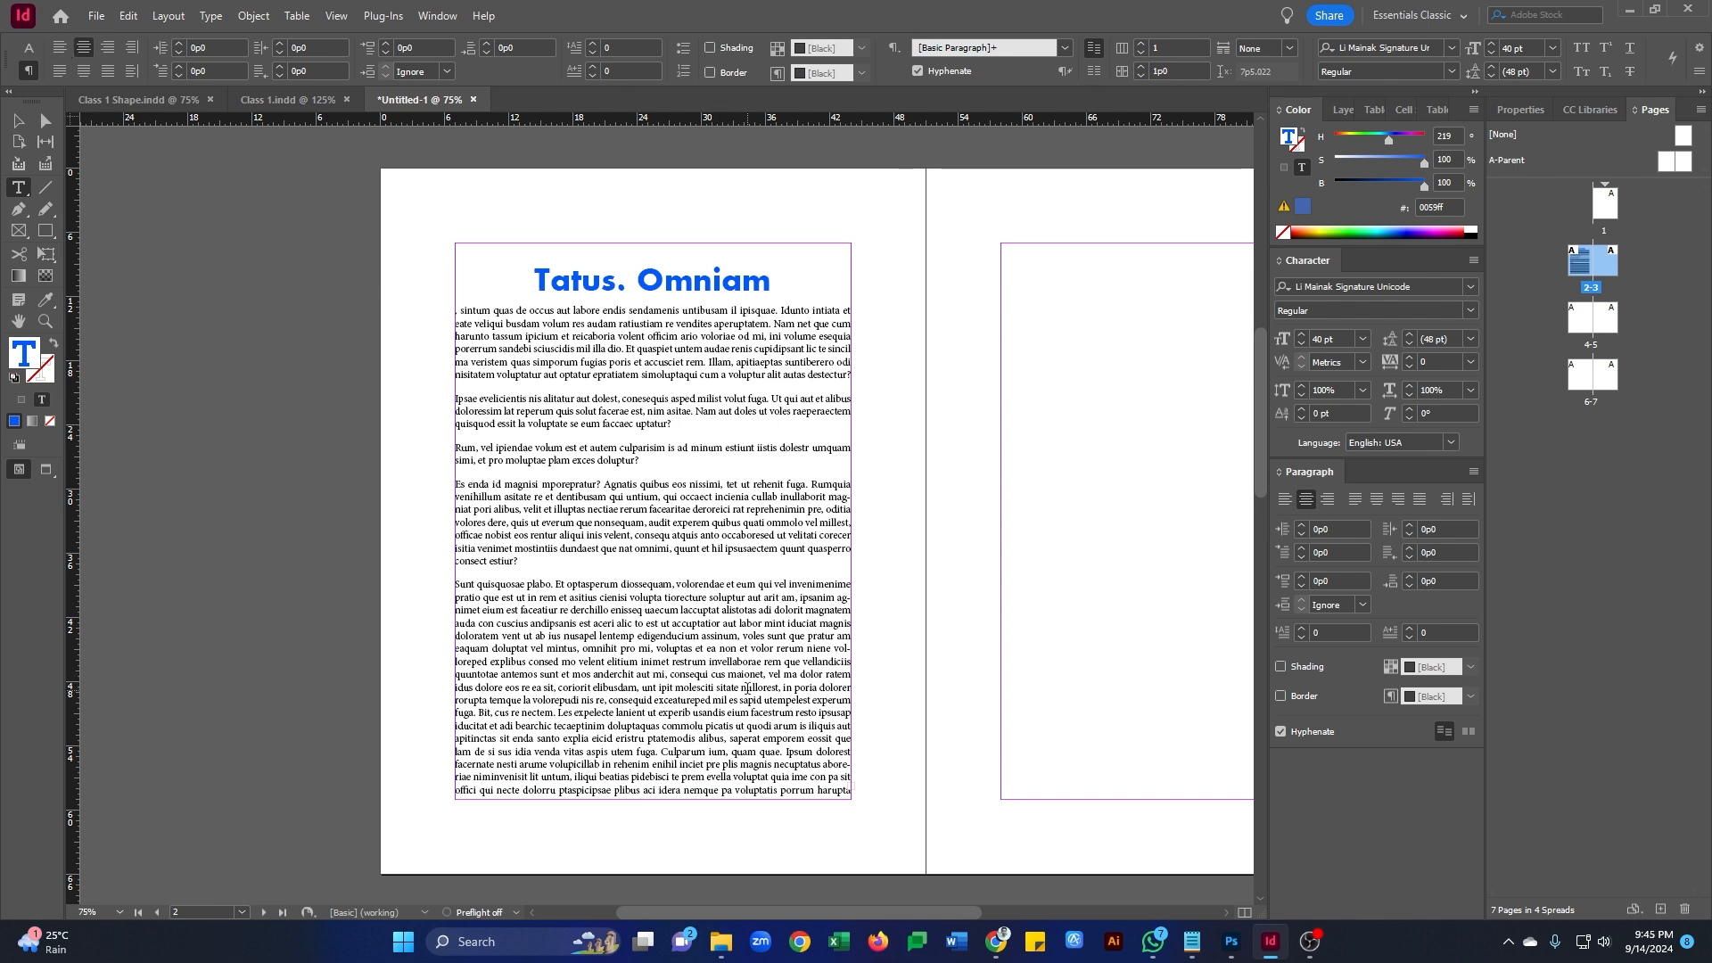
{"action": "left_click_drag", "start_coordinate": [746, 686], "coordinate": [624, 349]}
{"action": "left_click", "coordinate": [648, 269]}
- Save the current panel layout as a new workspace named "New Style fot text", capturing panel locations and menu customization
{"action": "left_click", "coordinate": [437, 15]}
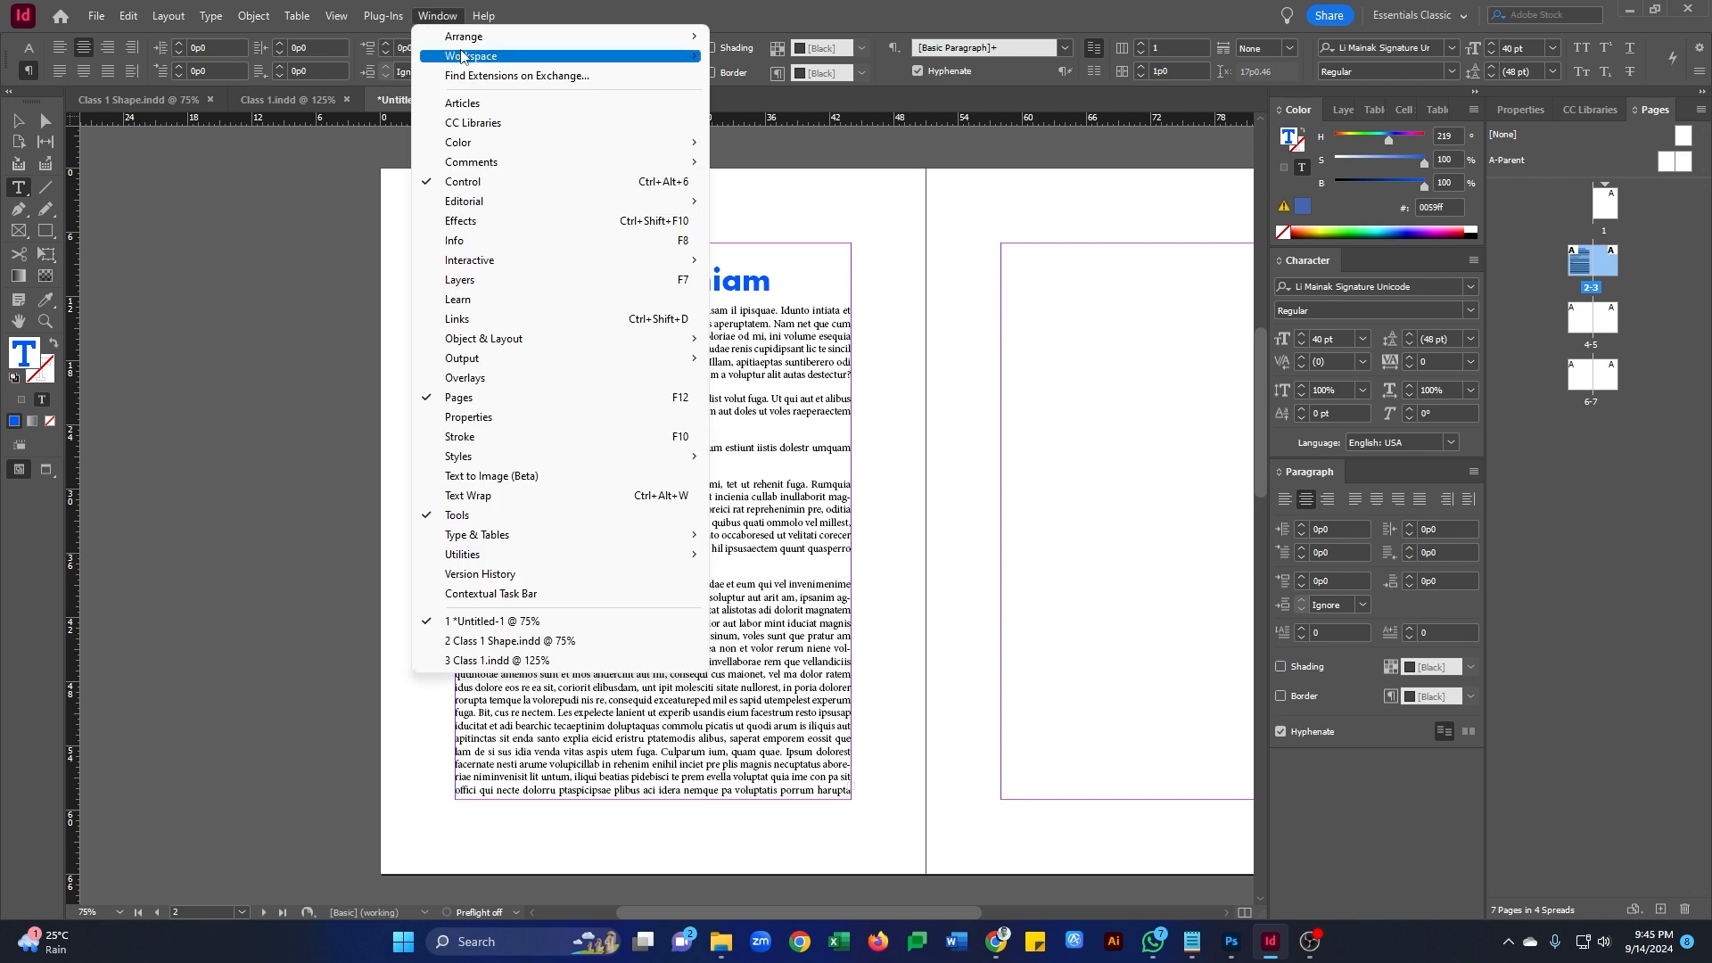
{"action": "mouse_move", "coordinate": [462, 57]}
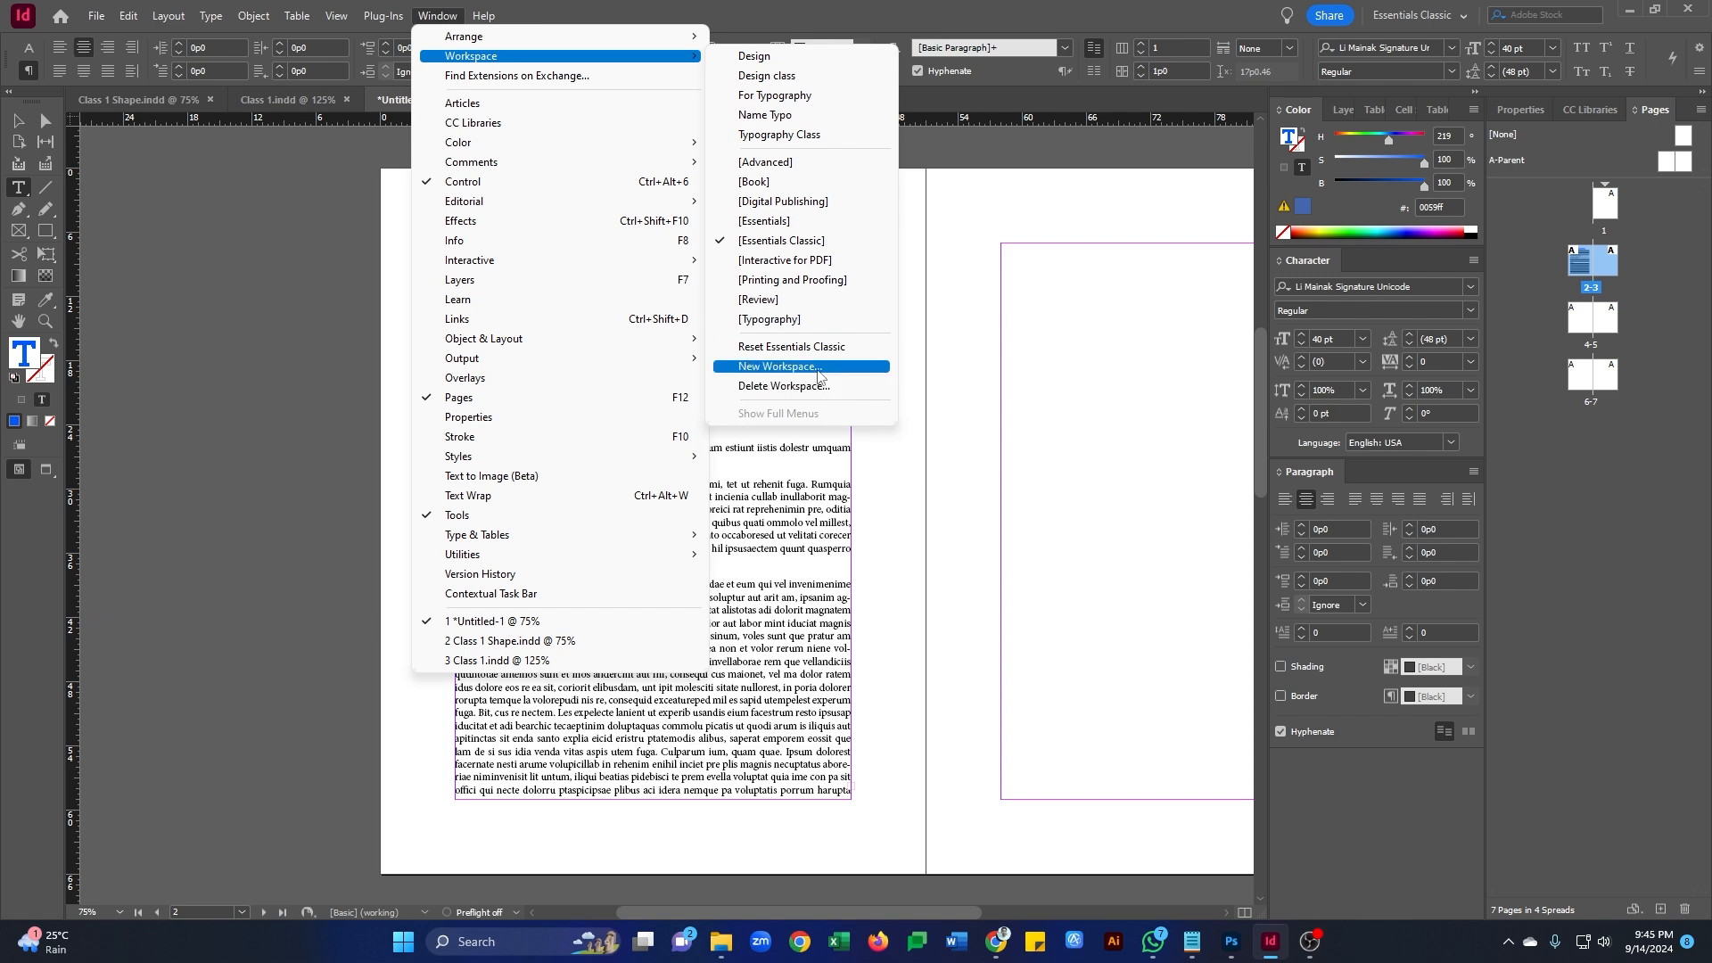
{"action": "left_click", "coordinate": [779, 366]}
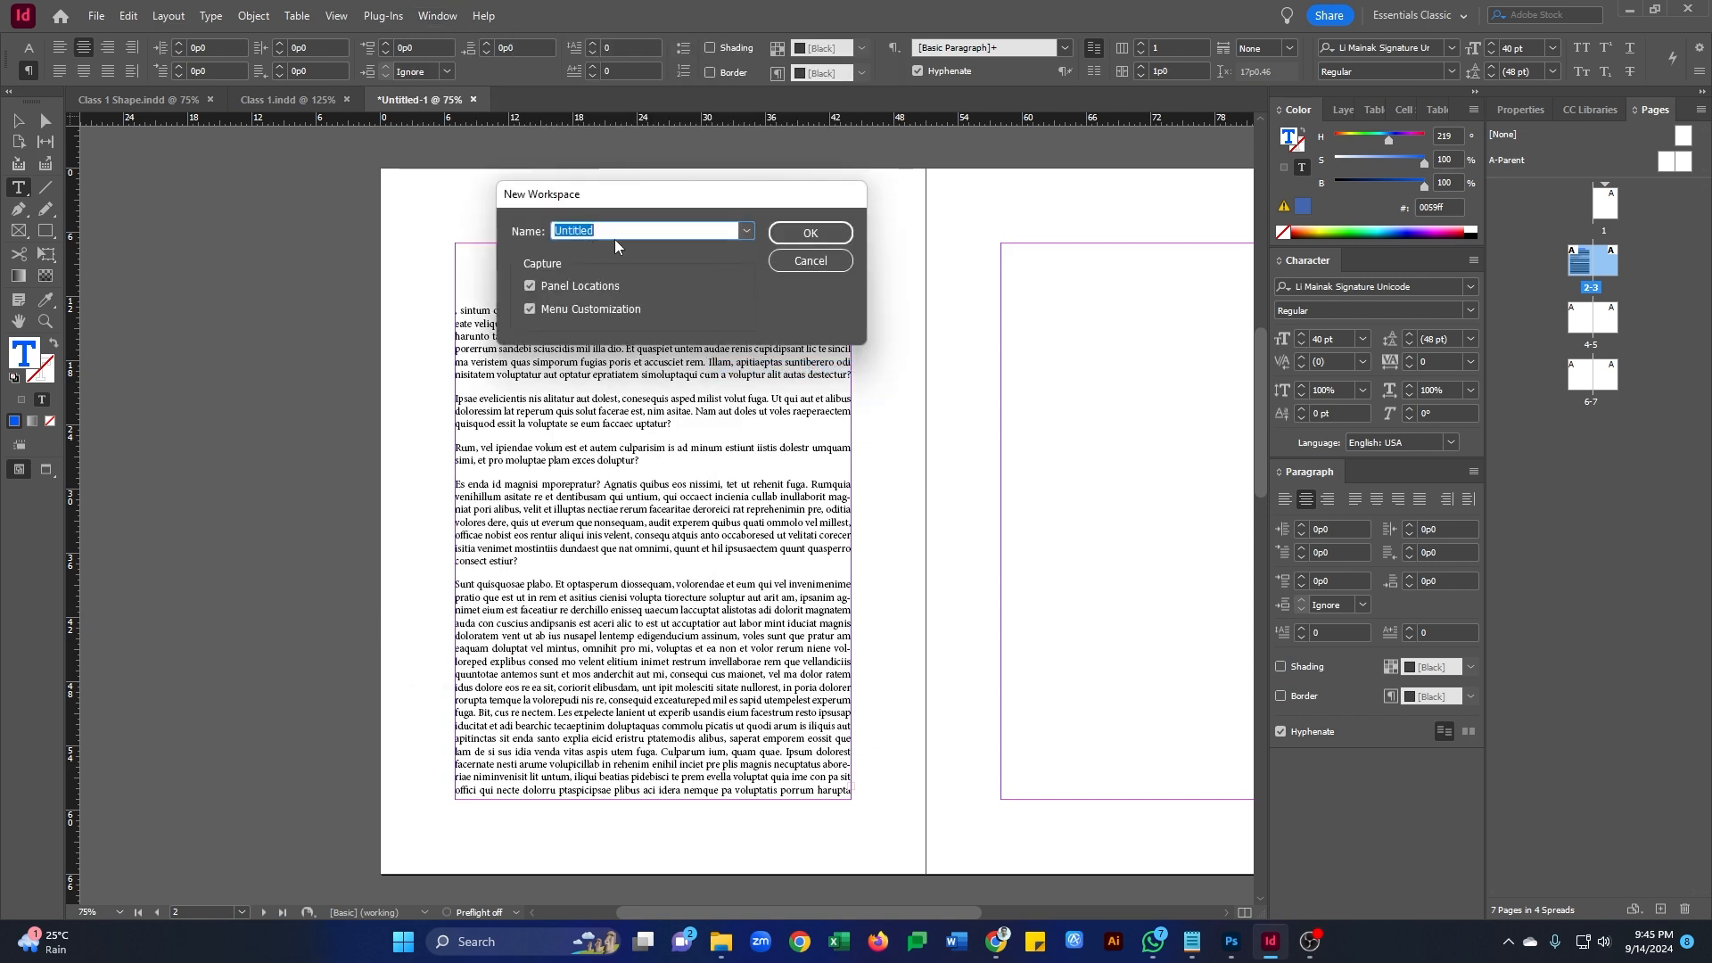
{"action": "type", "text": "New Style fot text"}
{"action": "left_click", "coordinate": [808, 234]}
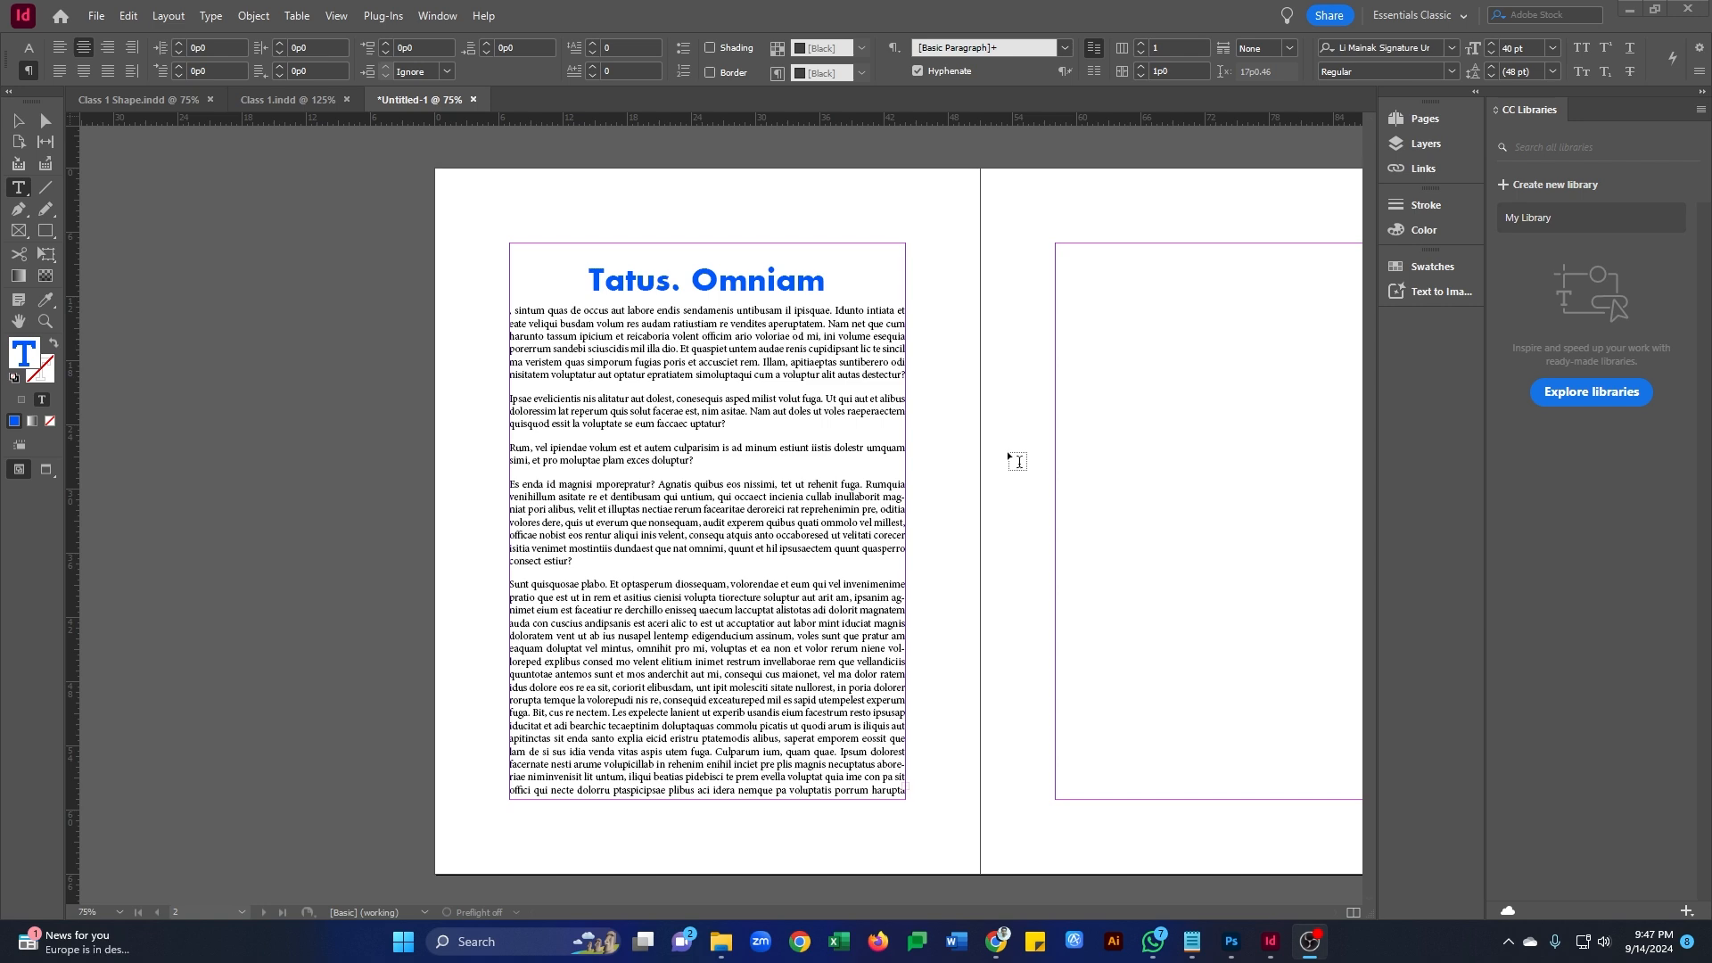
- Switch from the Essentials Classic workspace to the saved "New Style fot text" workspace
{"action": "left_click", "coordinate": [438, 16]}
{"action": "mouse_move", "coordinate": [520, 57]}
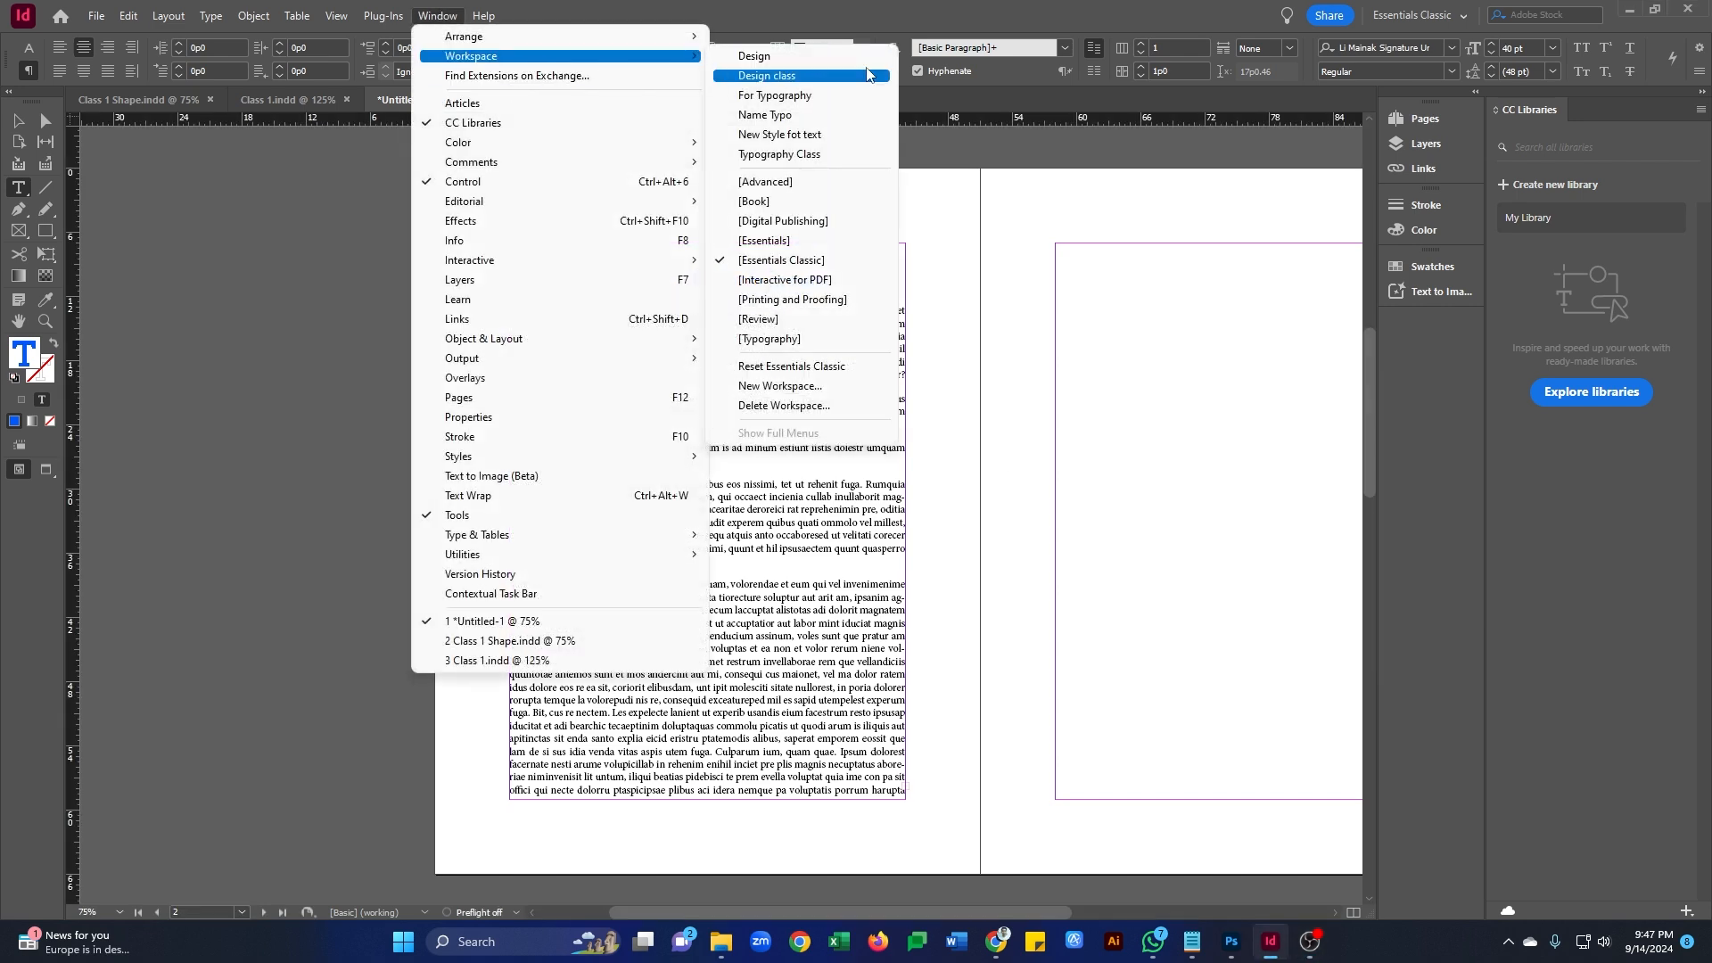
{"action": "left_click", "coordinate": [819, 136]}
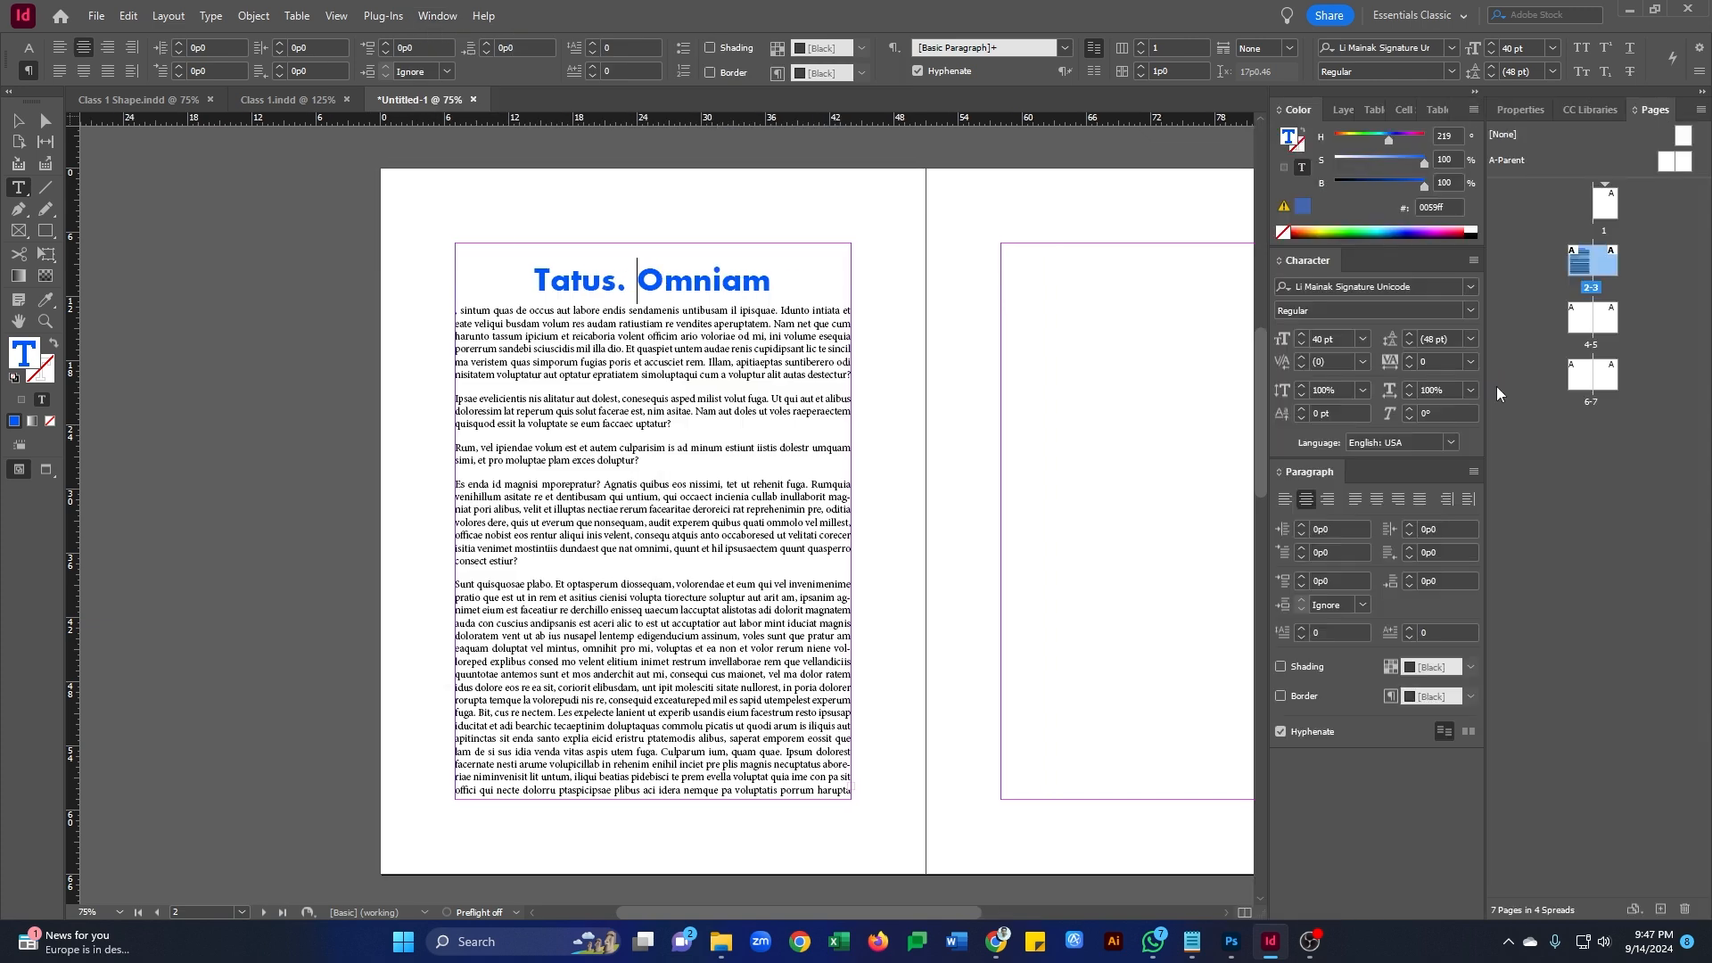
- Switch to the Essentials workspace and back to the custom "New Style fot text" workspace
{"action": "left_click", "coordinate": [444, 16]}
{"action": "mouse_move", "coordinate": [505, 58]}
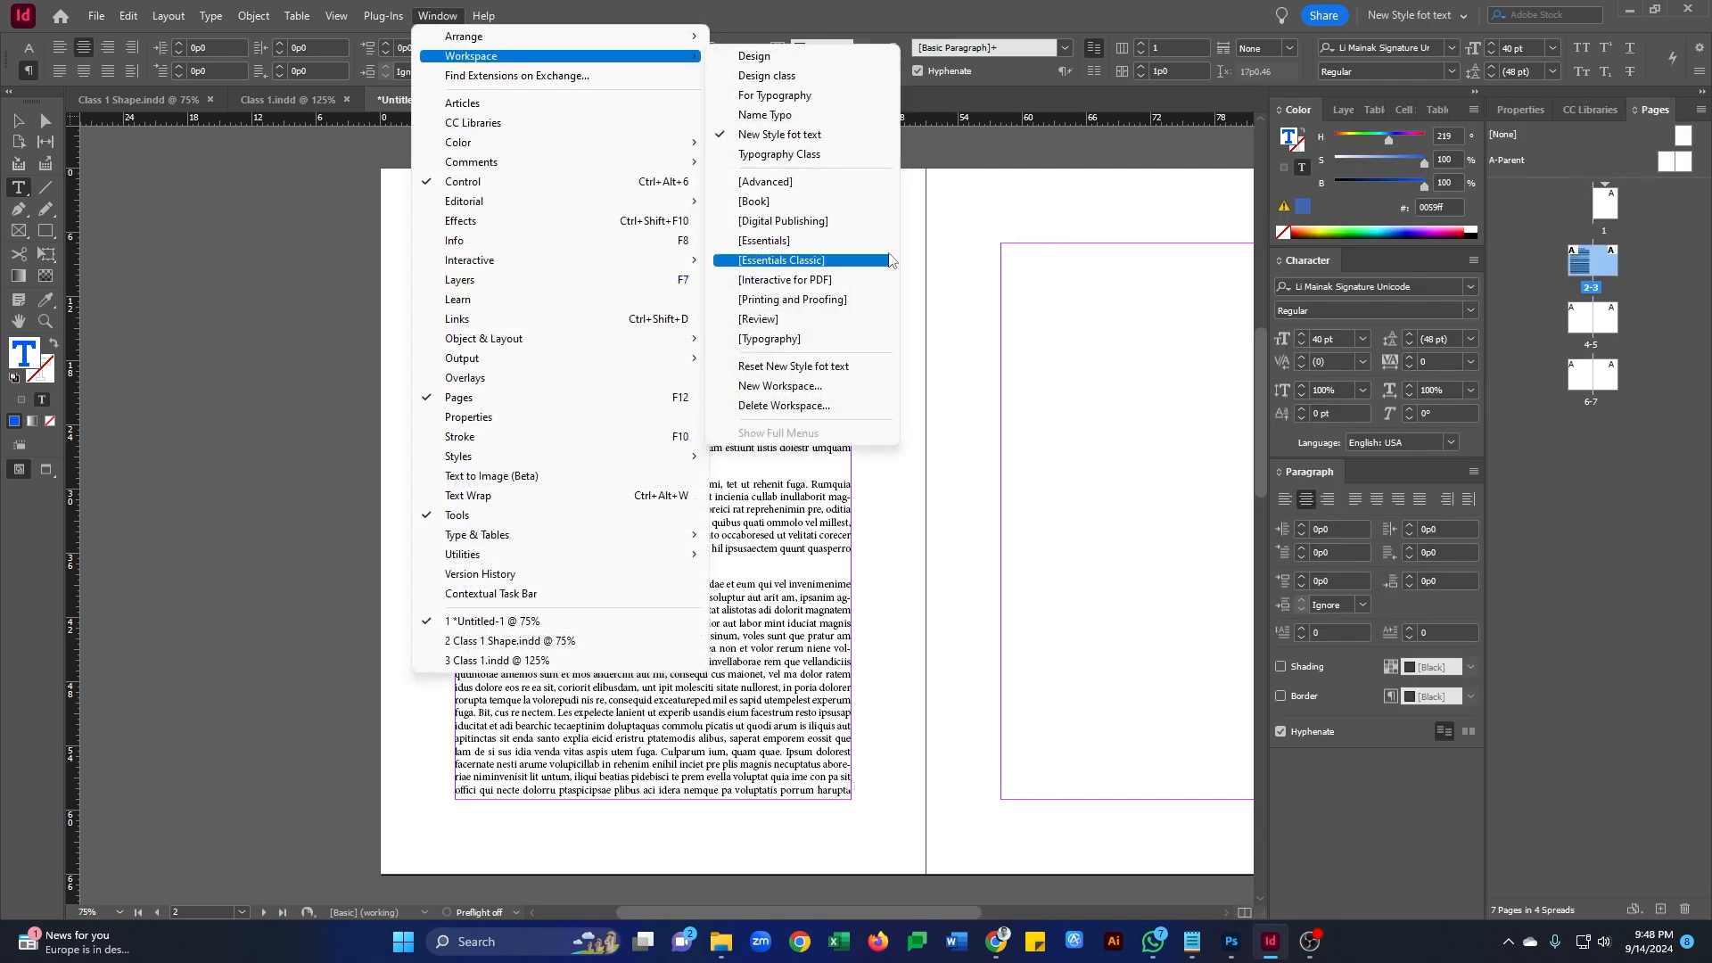
{"action": "left_click", "coordinate": [823, 240]}
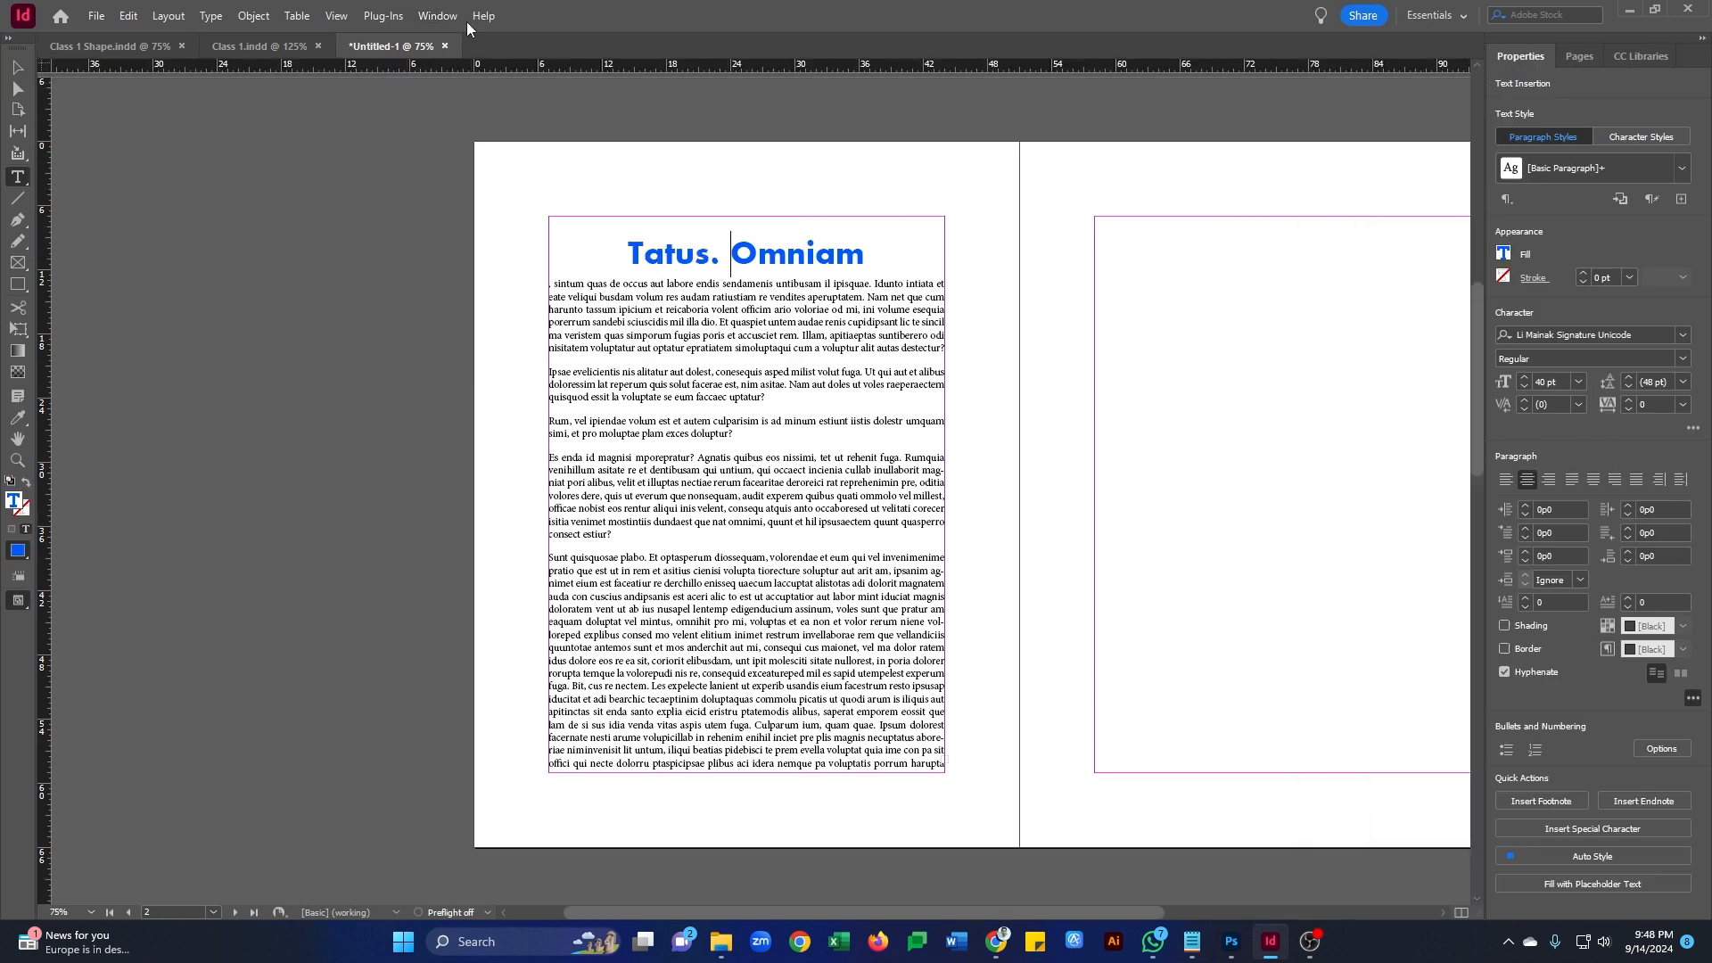
{"action": "left_click", "coordinate": [438, 15]}
{"action": "mouse_move", "coordinate": [678, 56]}
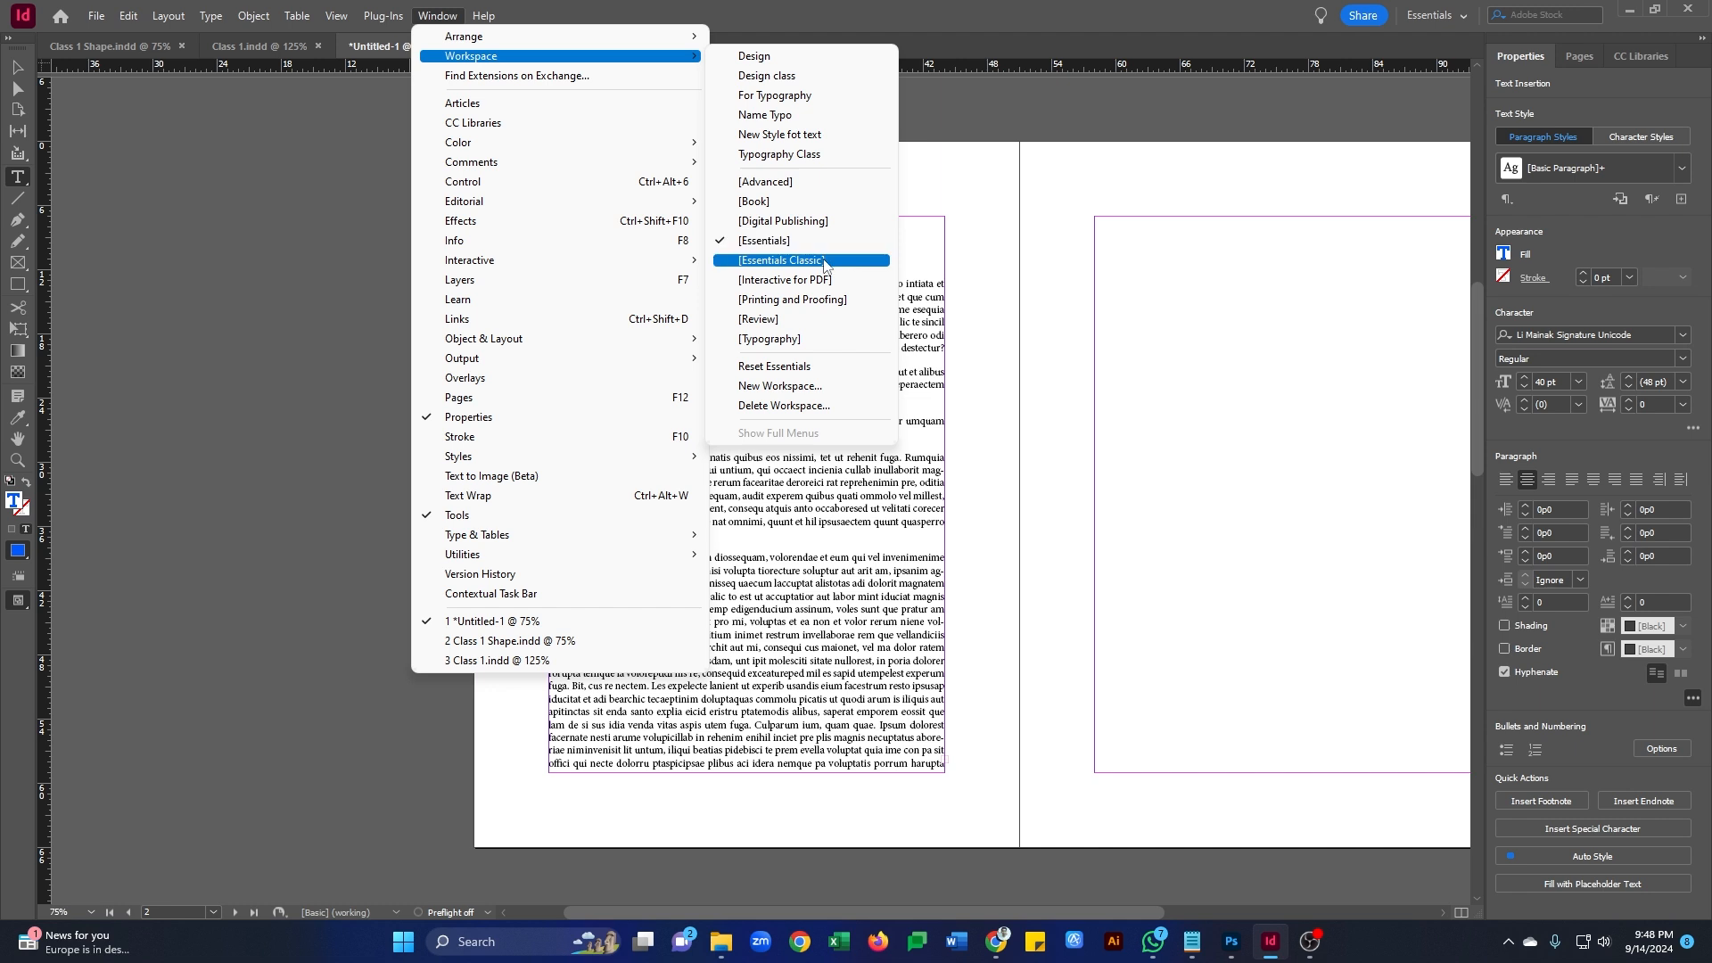
{"action": "left_click", "coordinate": [804, 135]}
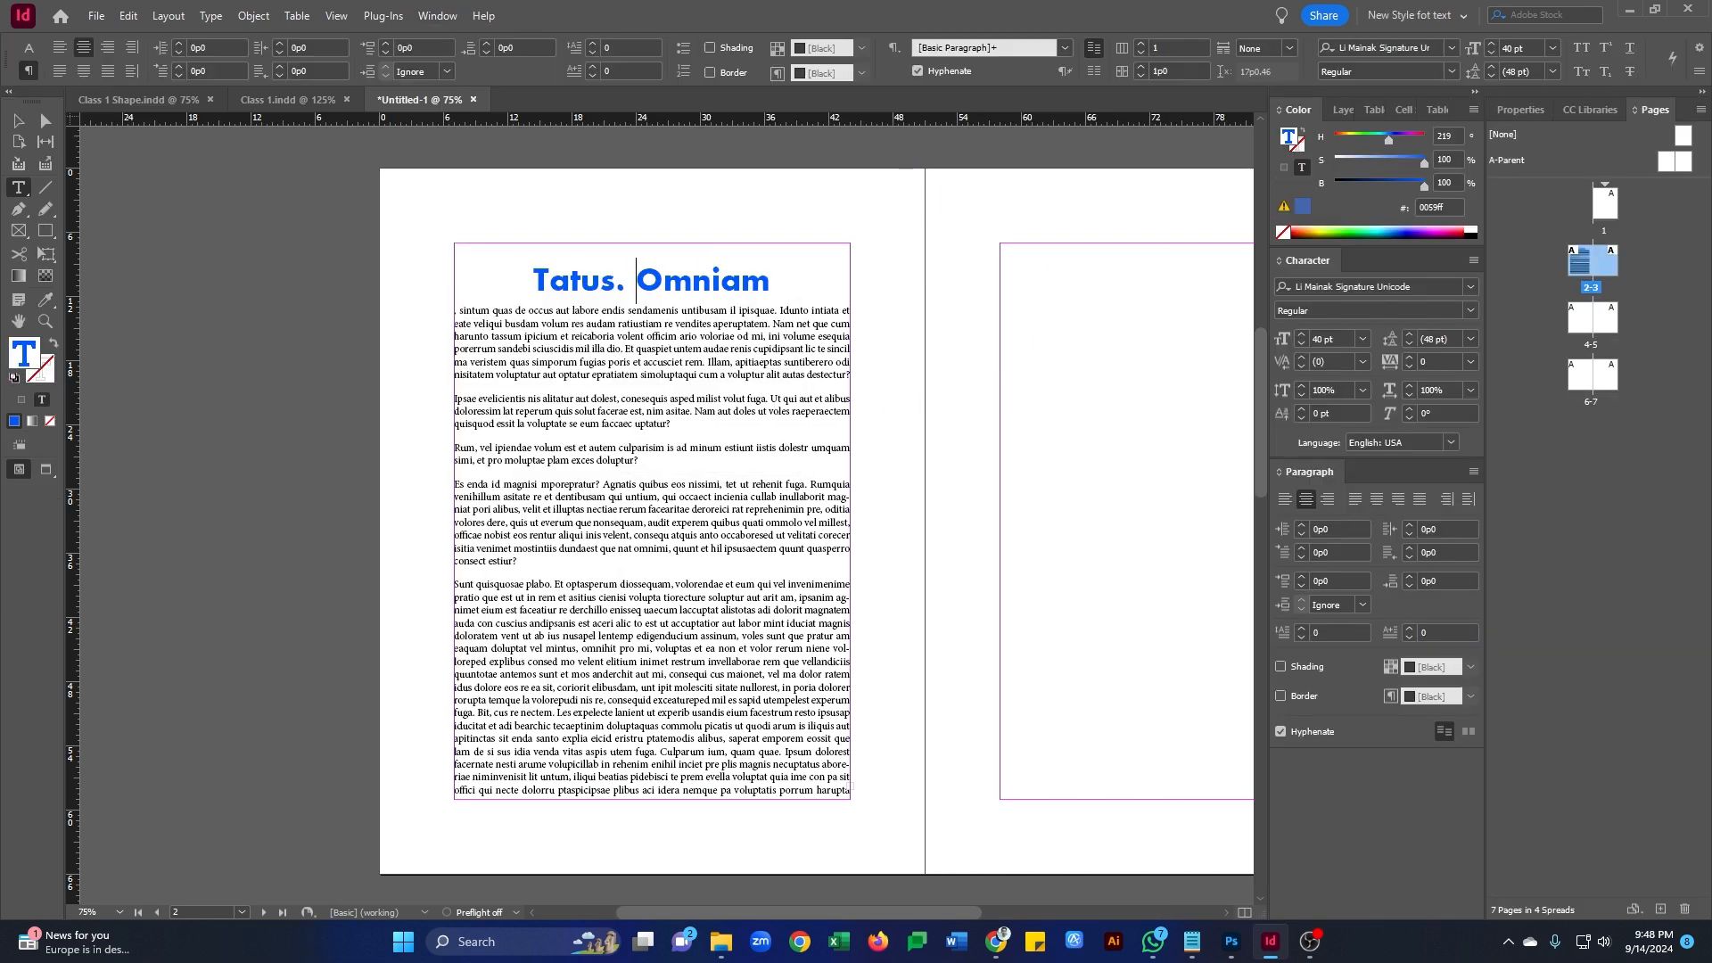